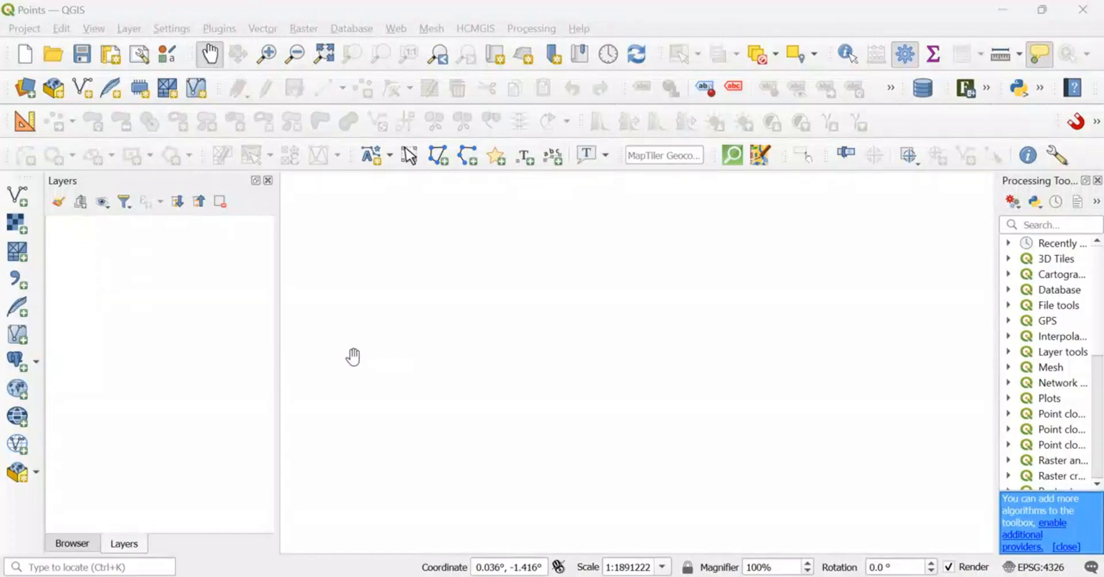
- Switch to Chrome and look over the SEDAC data download page for Historical Urban Population, v1
mouse_move(278, 343)
left_mouse_down()
mouse_move(244, 341)
mouse_move(279, 340)
mouse_move(264, 342)
left_mouse_up()
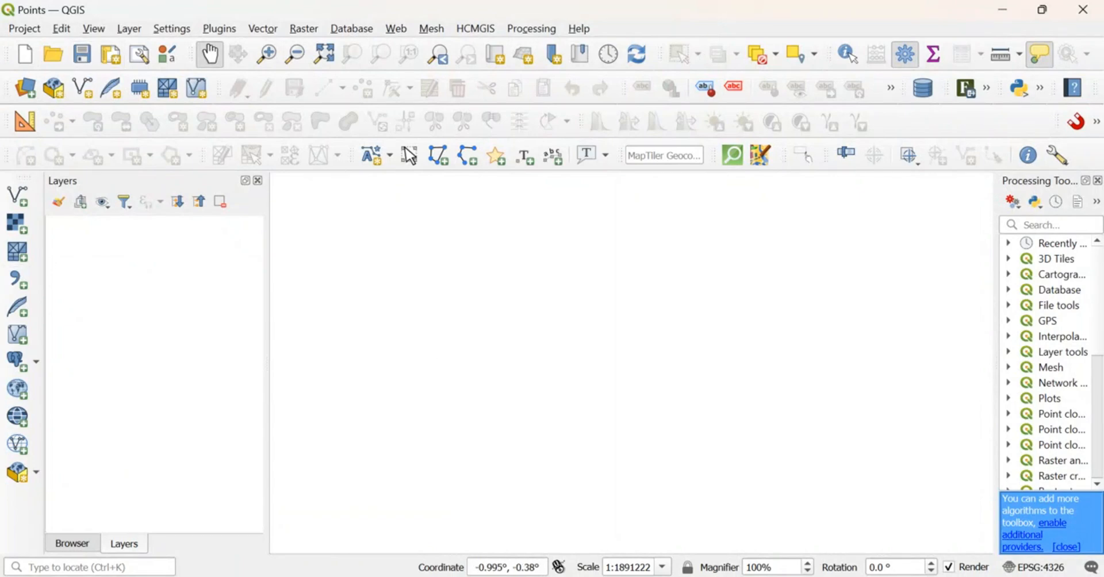
mouse_move(592, 575)
left_click(615, 525)
left_click(877, 7)
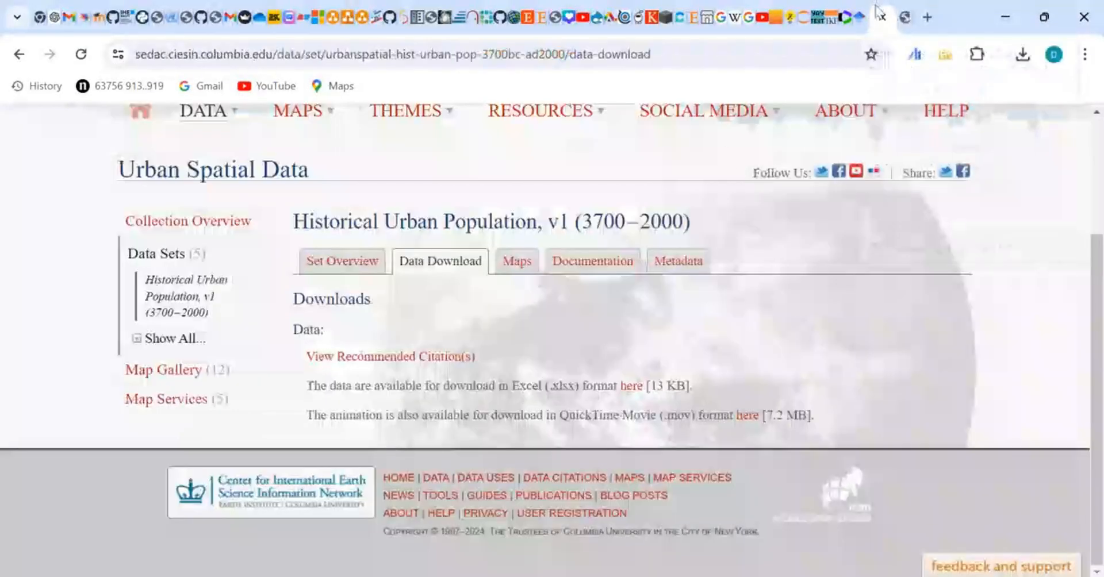
scroll(391, 288, "up", 3)
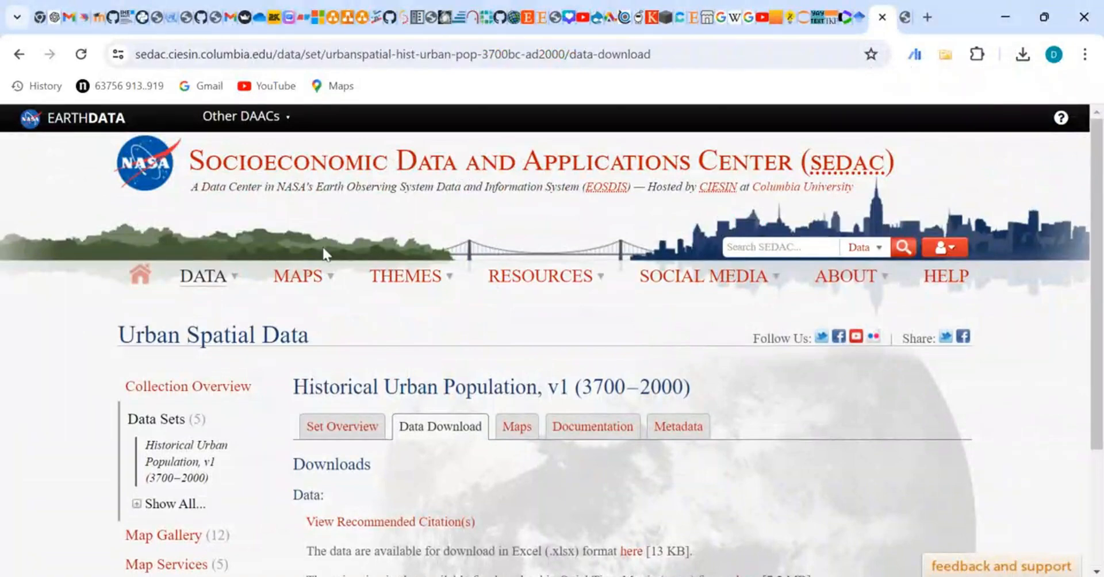
left_click_drag(1098, 230, 1103, 192)
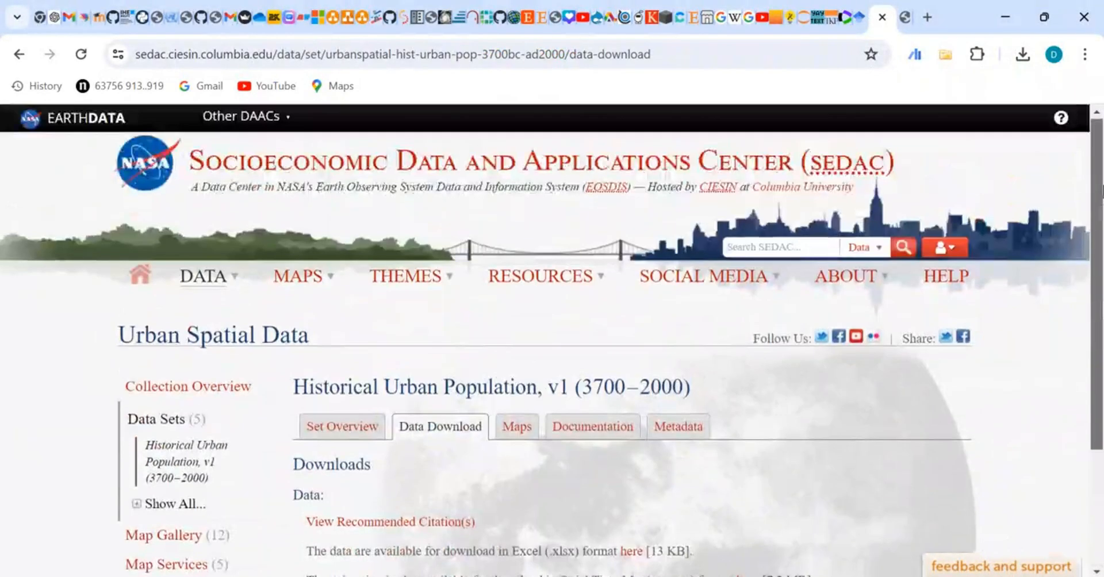
scroll(685, 451, "down", 3)
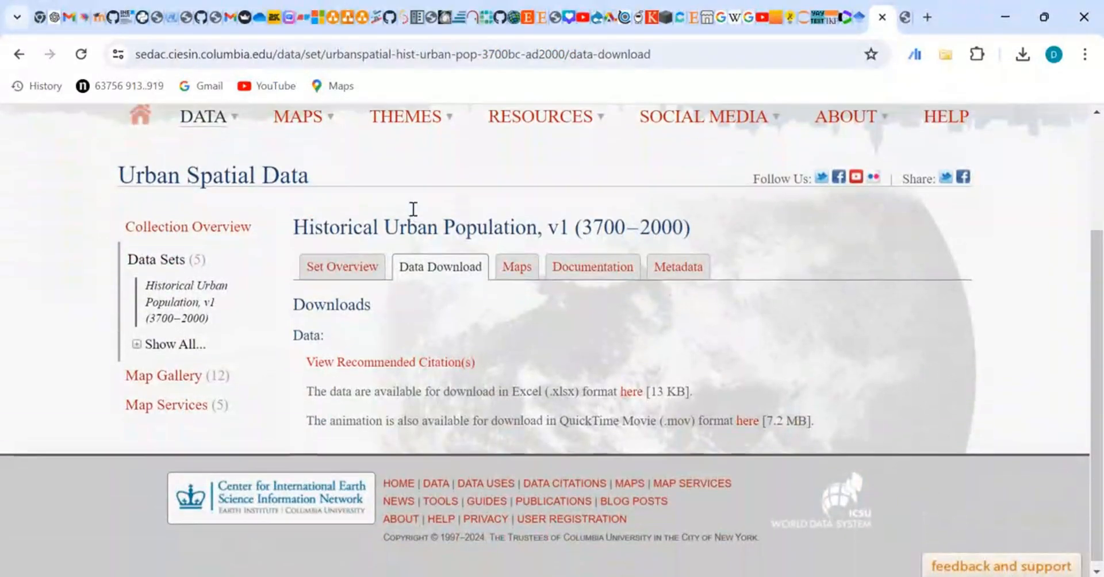
scroll(412, 209, "up", 3)
scroll(632, 299, "down", 3)
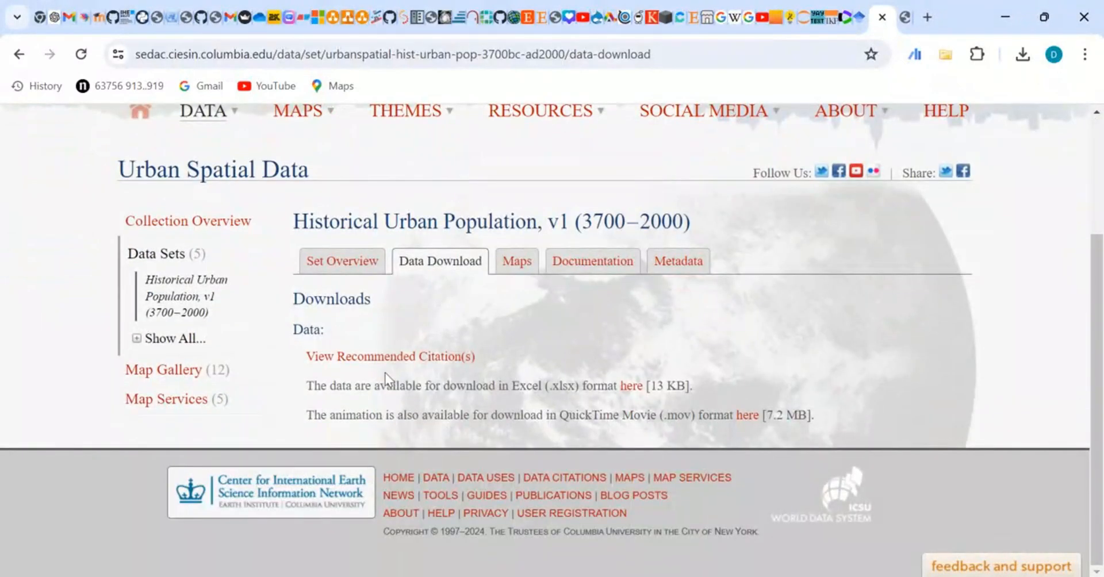
scroll(386, 374, "up", 3)
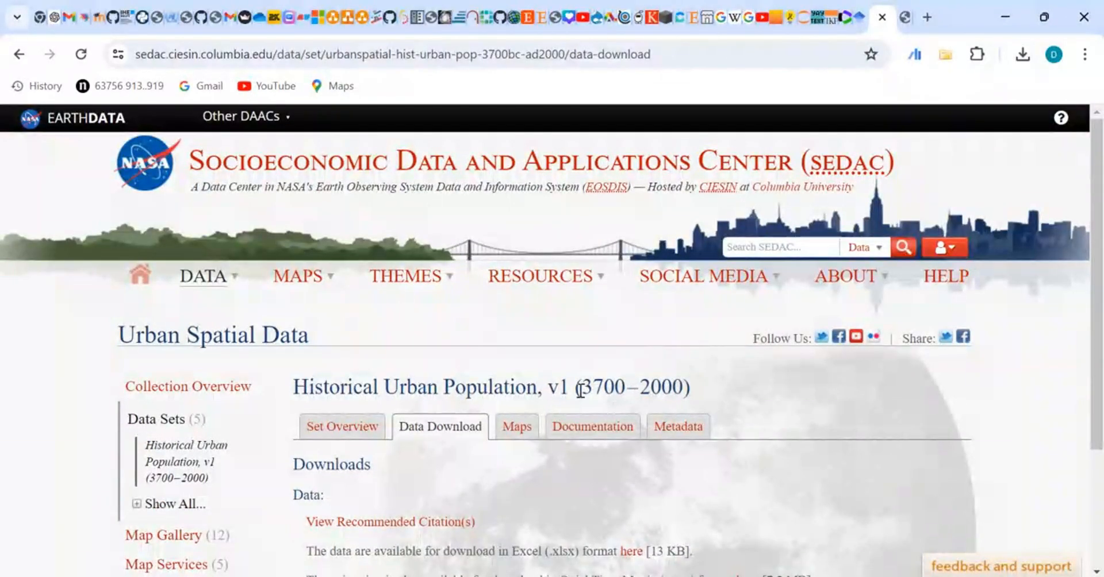
- Highlight the period 3700–2000 in the dataset title to examine the years covered
left_click_drag(581, 390, 686, 391)
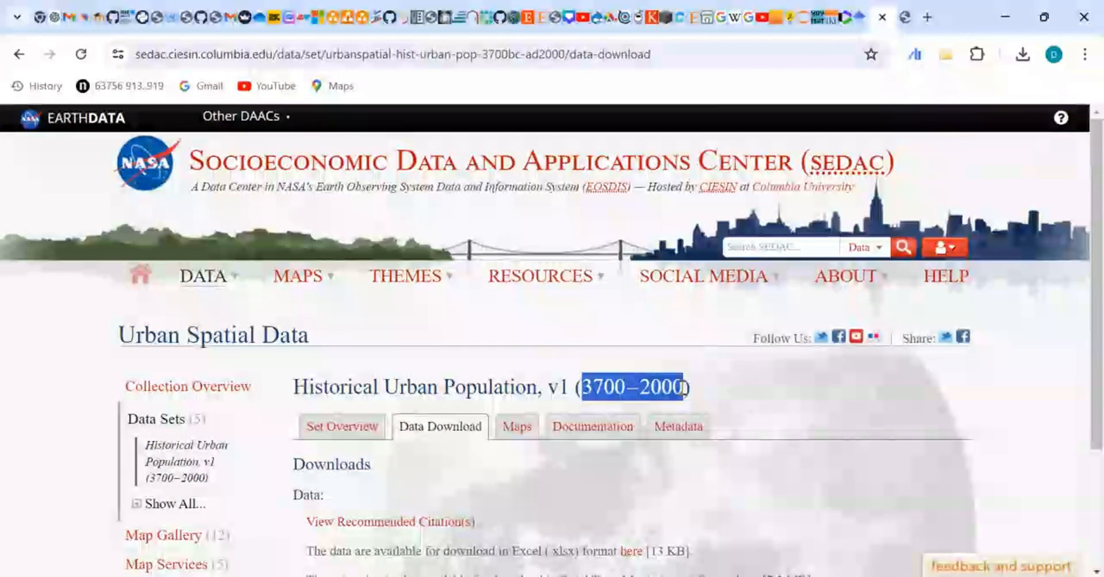
left_click_drag(580, 389, 686, 388)
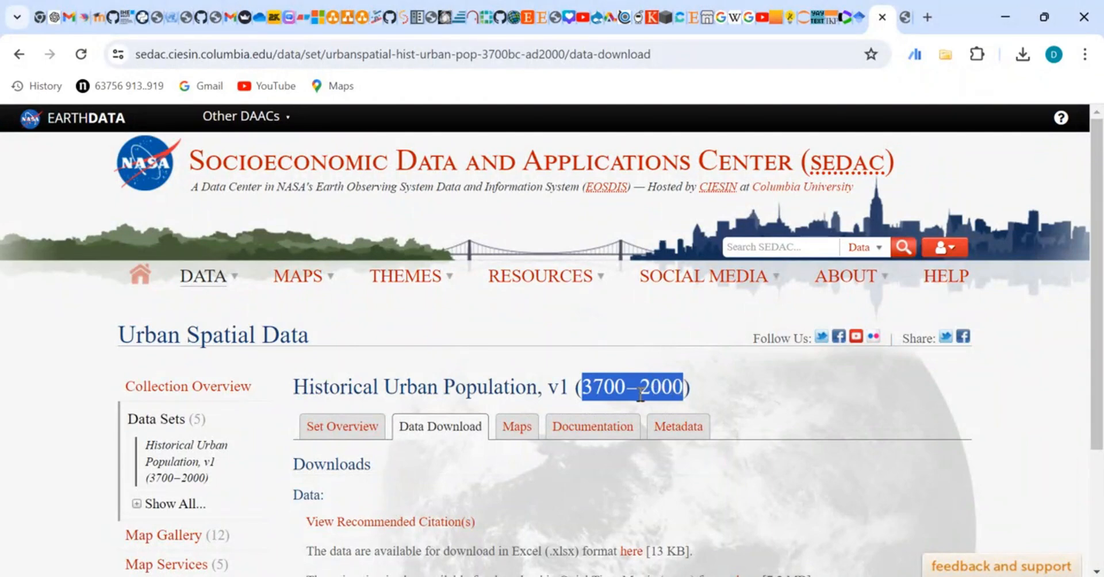
left_click(600, 394)
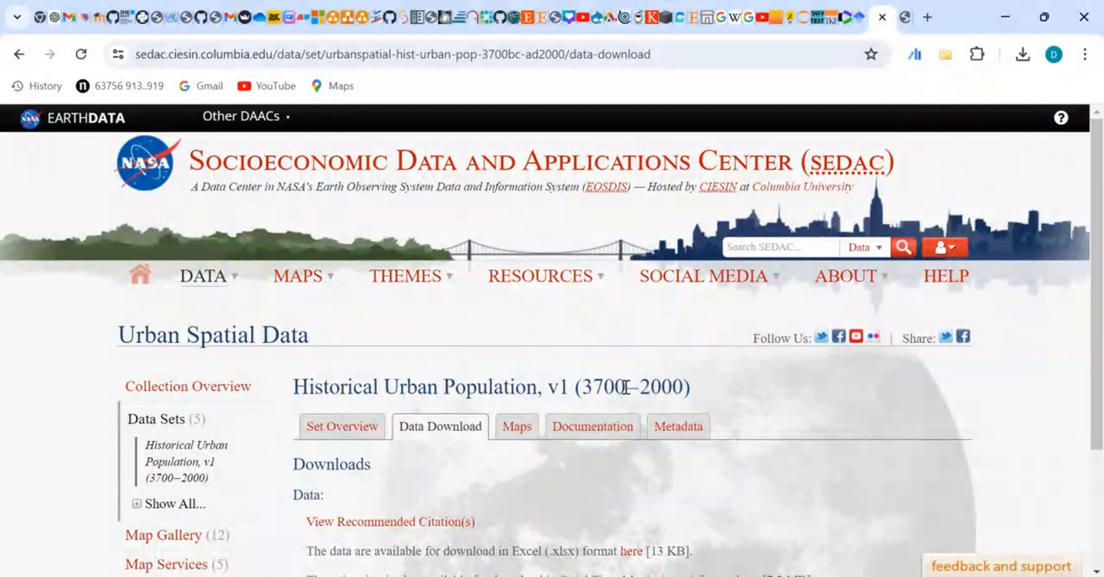
left_click_drag(625, 389, 580, 393)
left_click(571, 390)
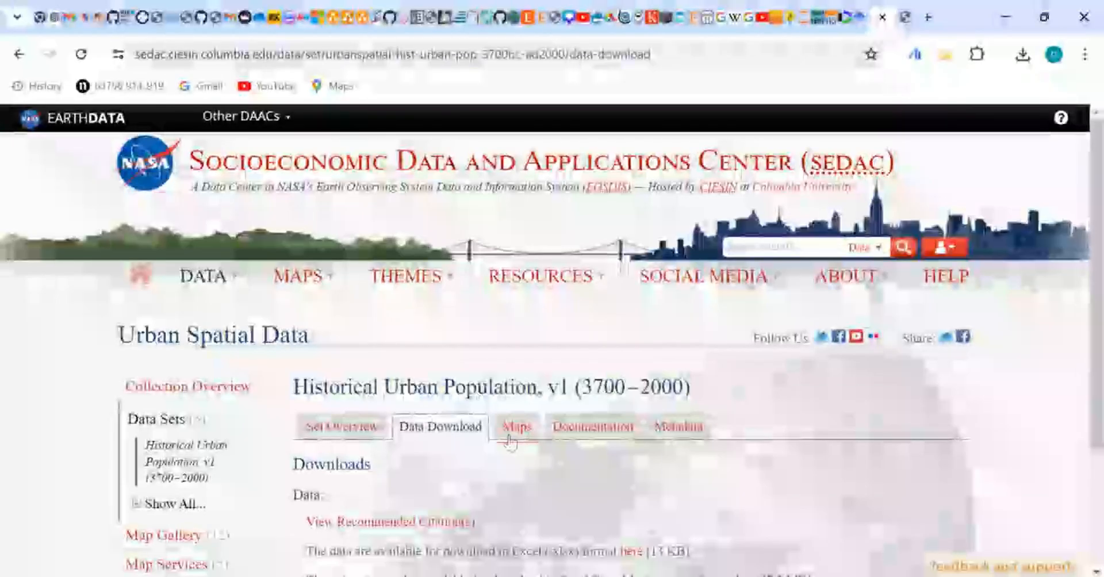
- Locate the Excel download entry under Downloads and highlight its .xlsx format
scroll(578, 391, "down", 2)
scroll(576, 394, "down", 1)
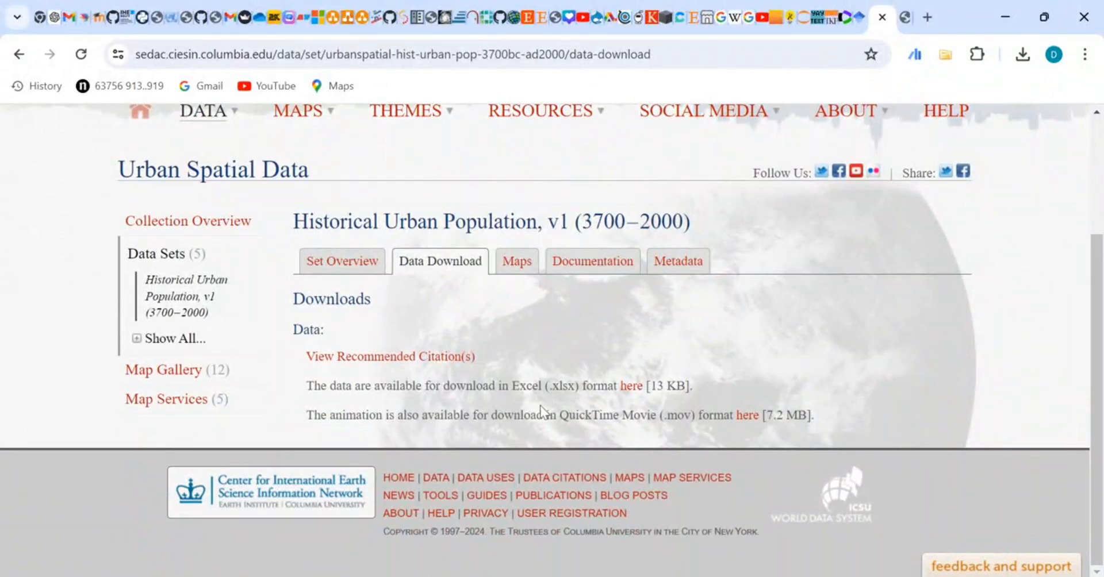
scroll(544, 325, "up", 1)
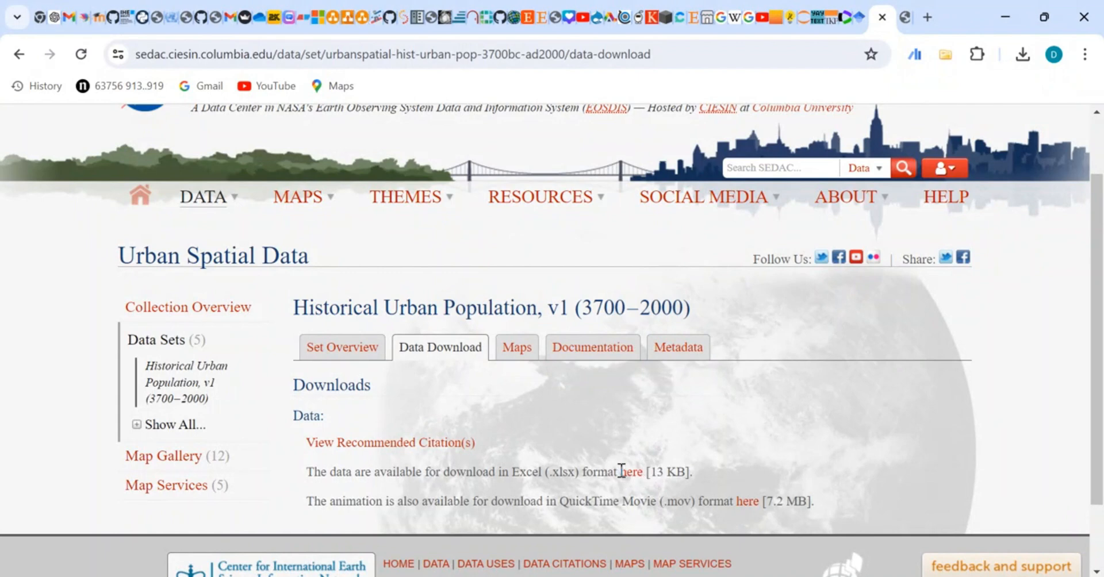
left_click_drag(549, 473, 576, 472)
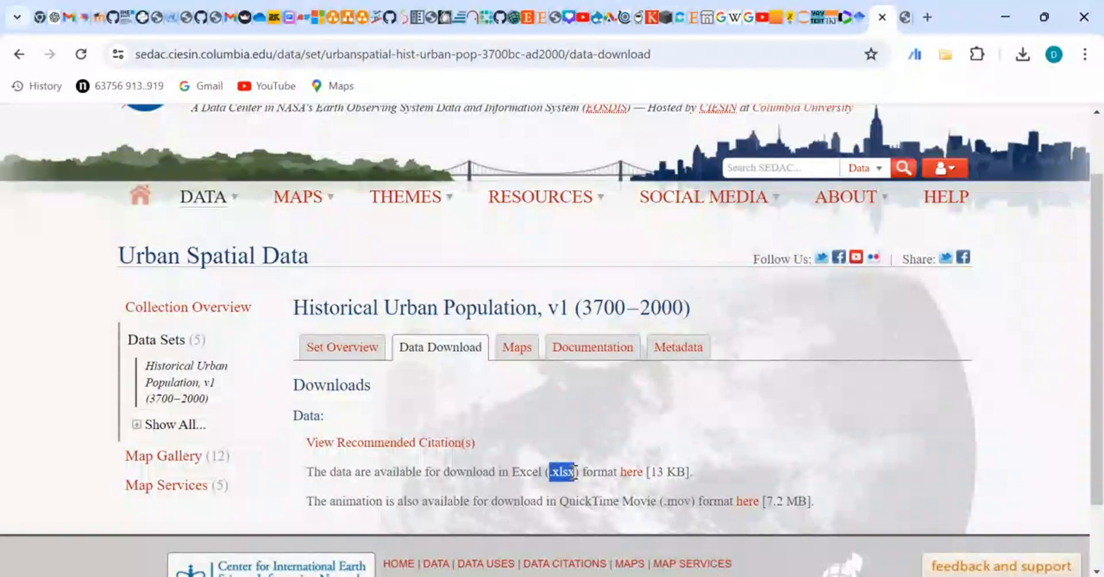
left_click(543, 471)
left_click_drag(549, 473, 575, 472)
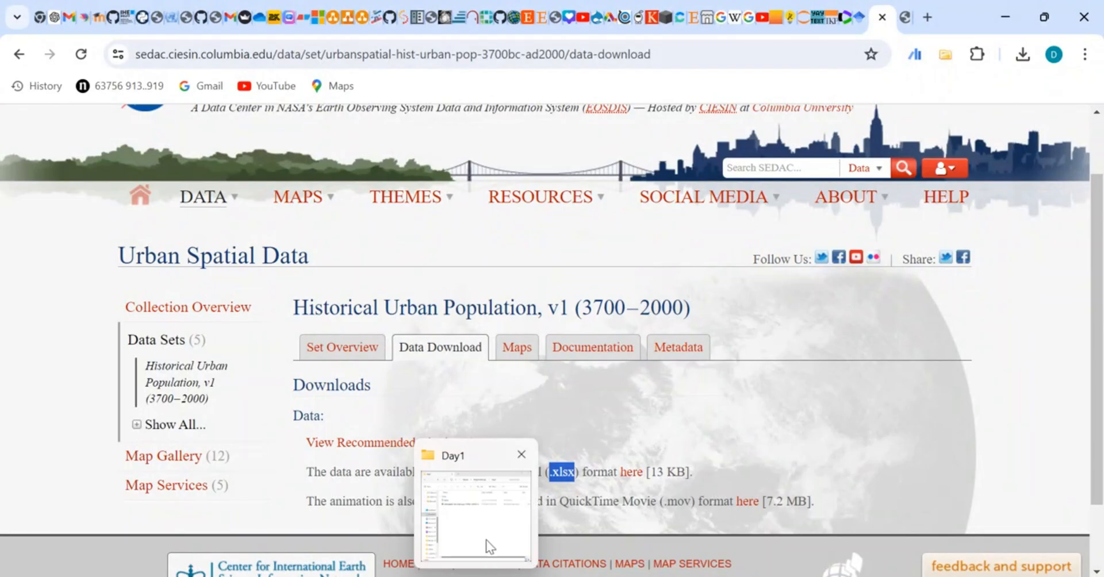
- Open the urbanspatial-hist-urban-pop-3700bc-ad2000-xlsx workbook from the Day1 folder and show the Historical Urban Population sheet
left_click(485, 539)
left_click(313, 212)
double_click(314, 213)
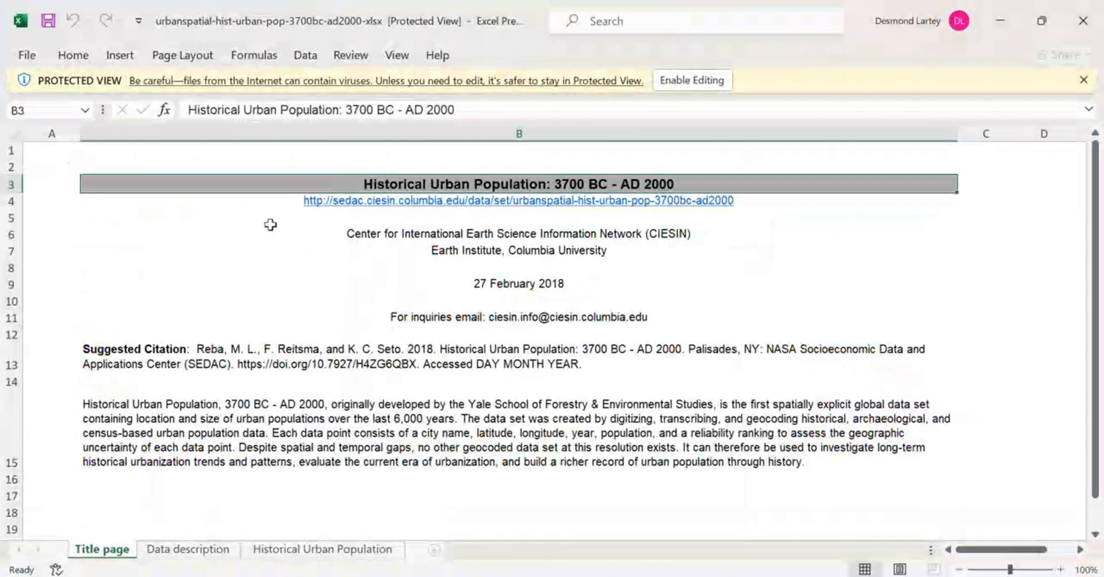
left_click(311, 550)
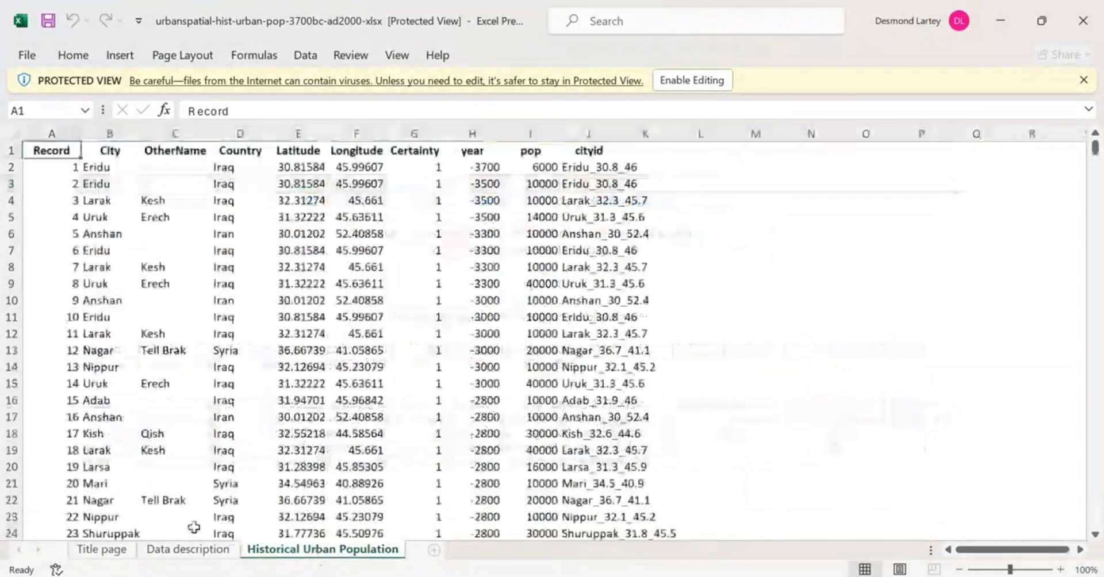
- Save the protected workbook in its current format, allowing it to leave Protected View
left_click(29, 56)
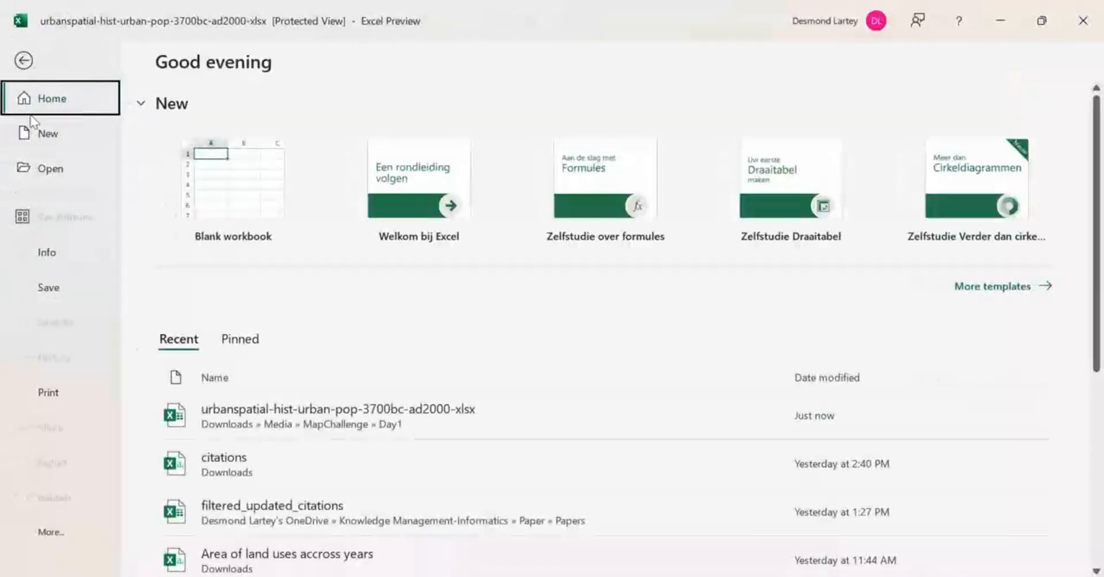
left_click(49, 287)
left_click(525, 352)
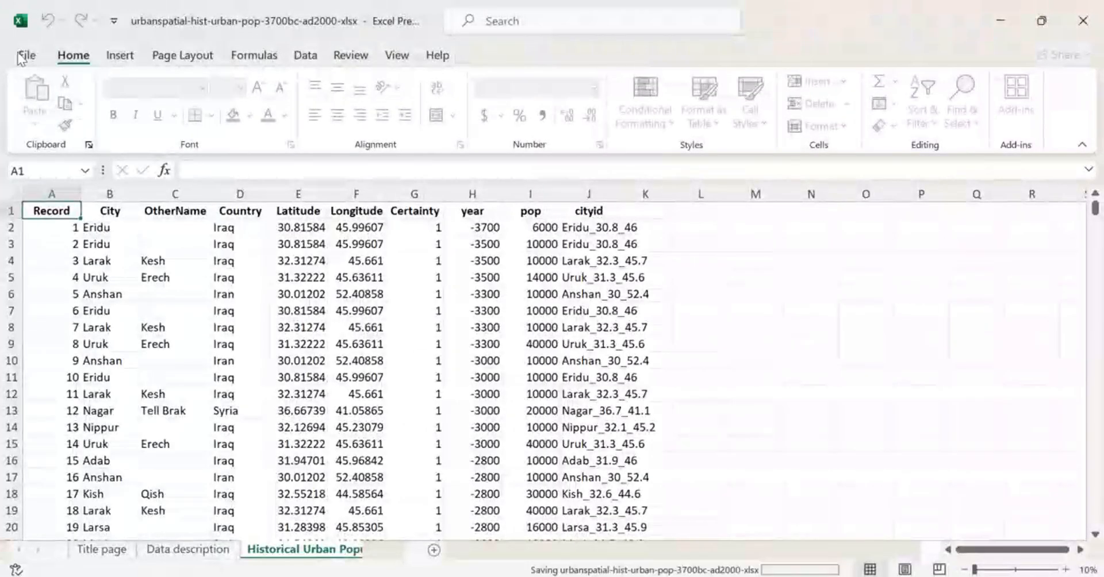
- Save the Historical Urban Population sheet in the Day1 folder as popdata in CSV (Comma delimited) format
left_click(25, 56)
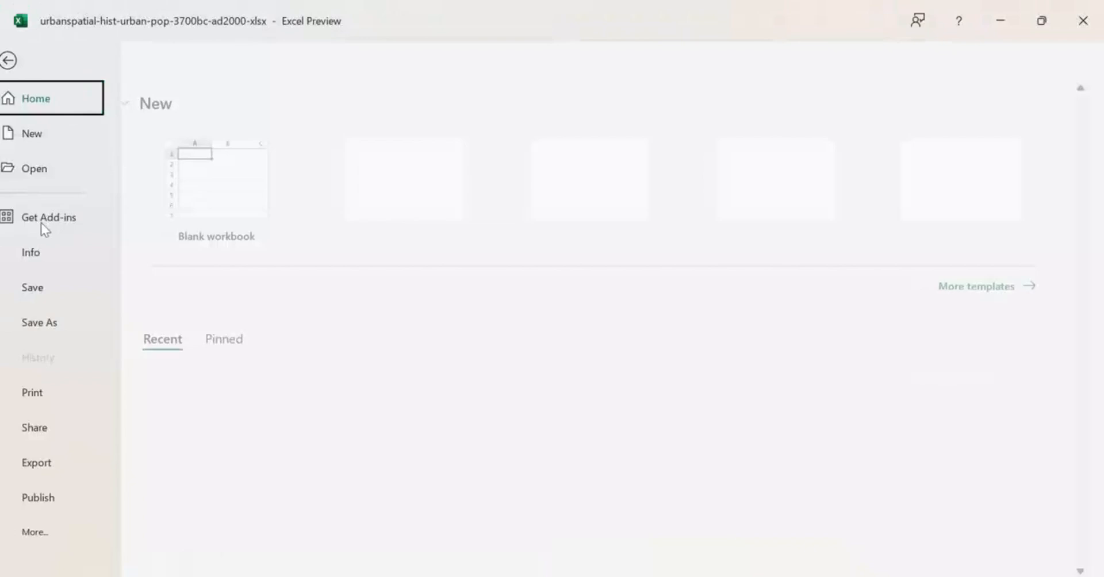
left_click(69, 326)
left_click(325, 341)
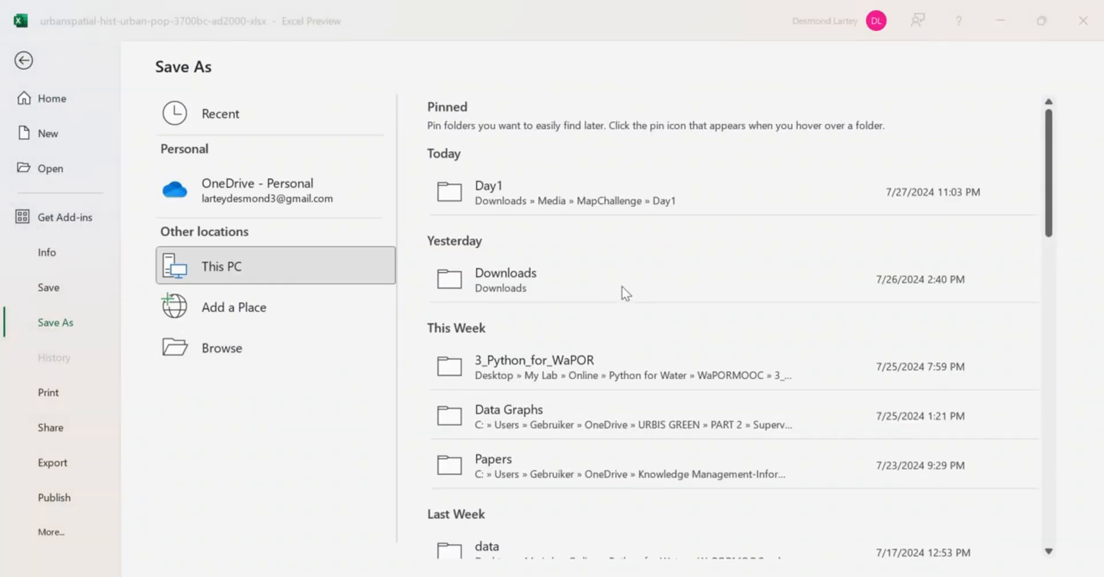
left_click(257, 311)
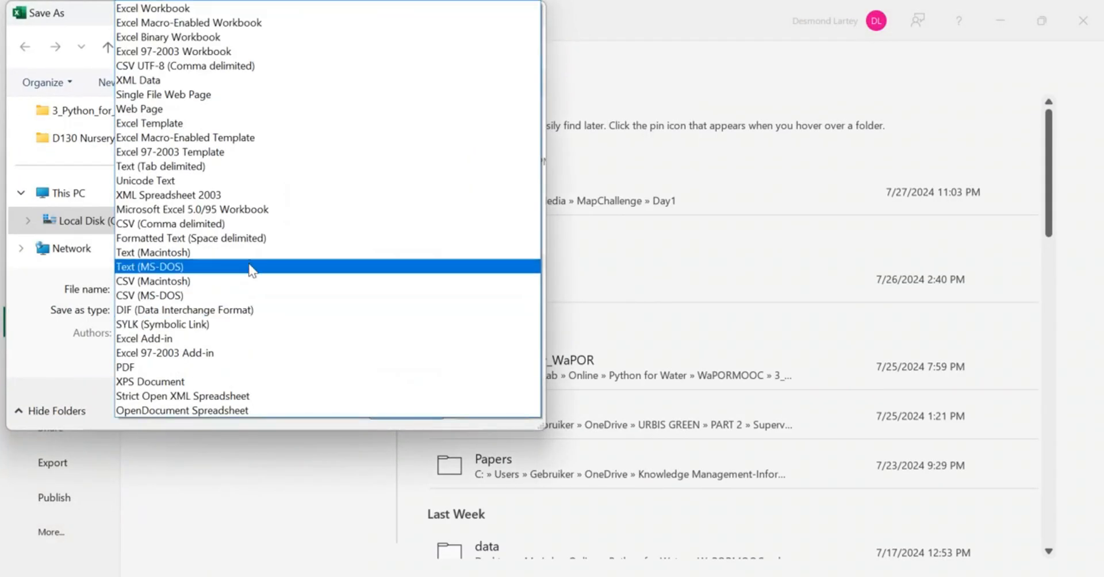
left_click(244, 224)
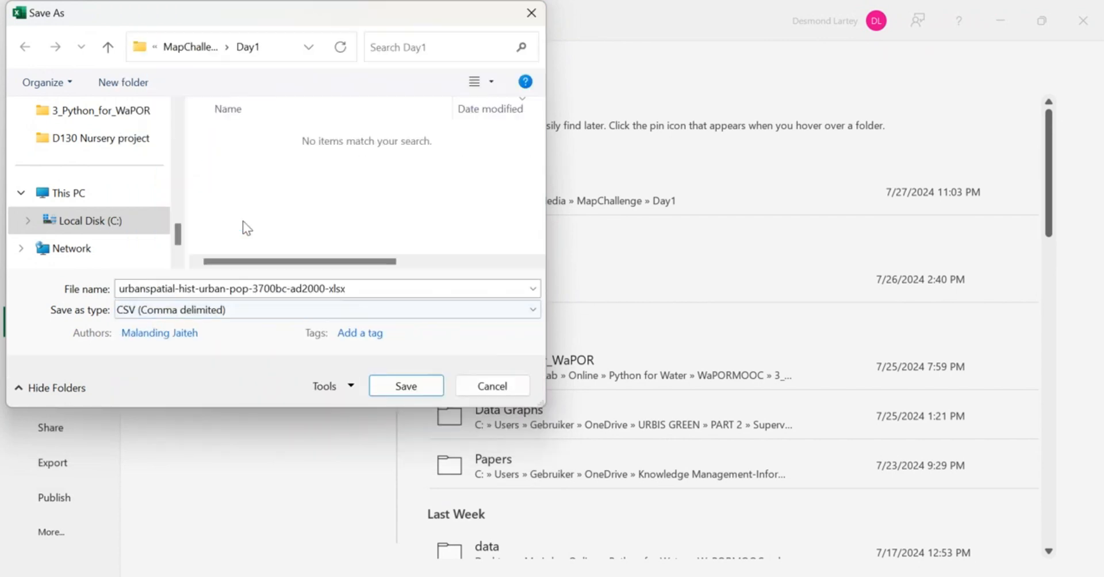
double_click(301, 291)
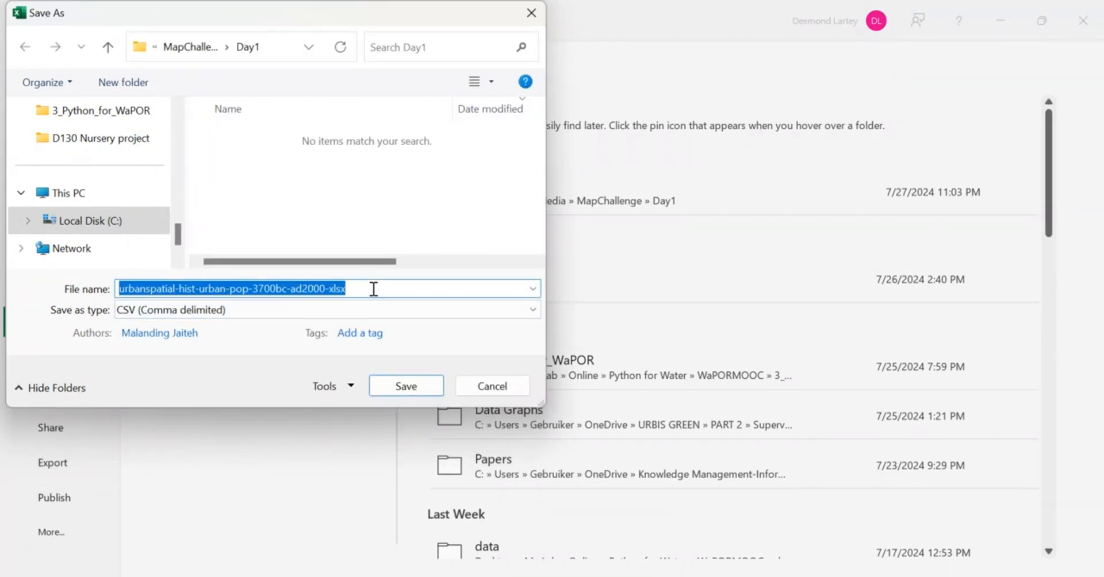
type("pop")
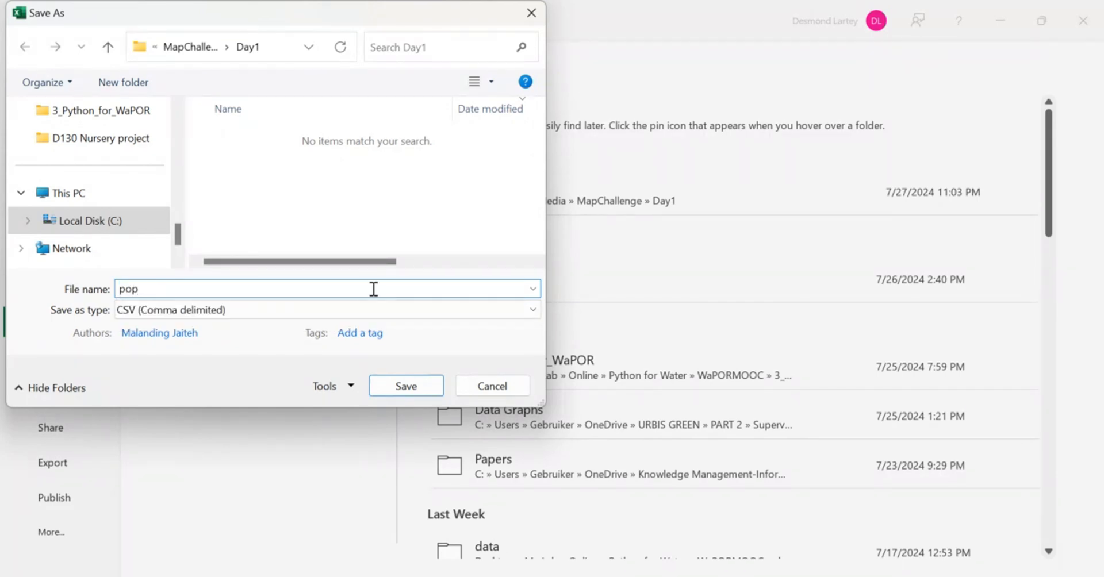
type("data")
left_click(409, 391)
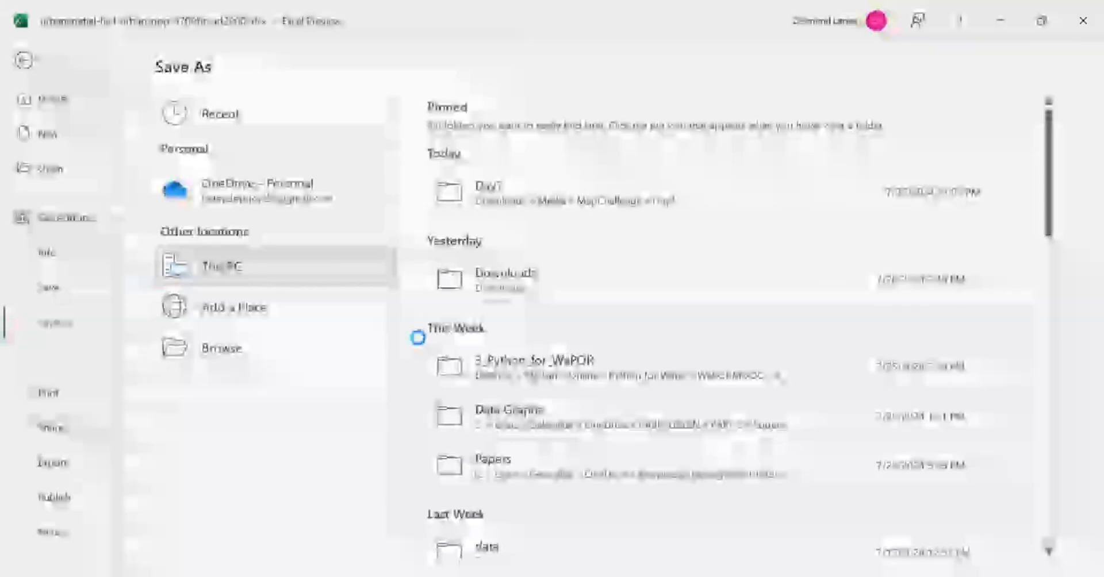
left_click(526, 357)
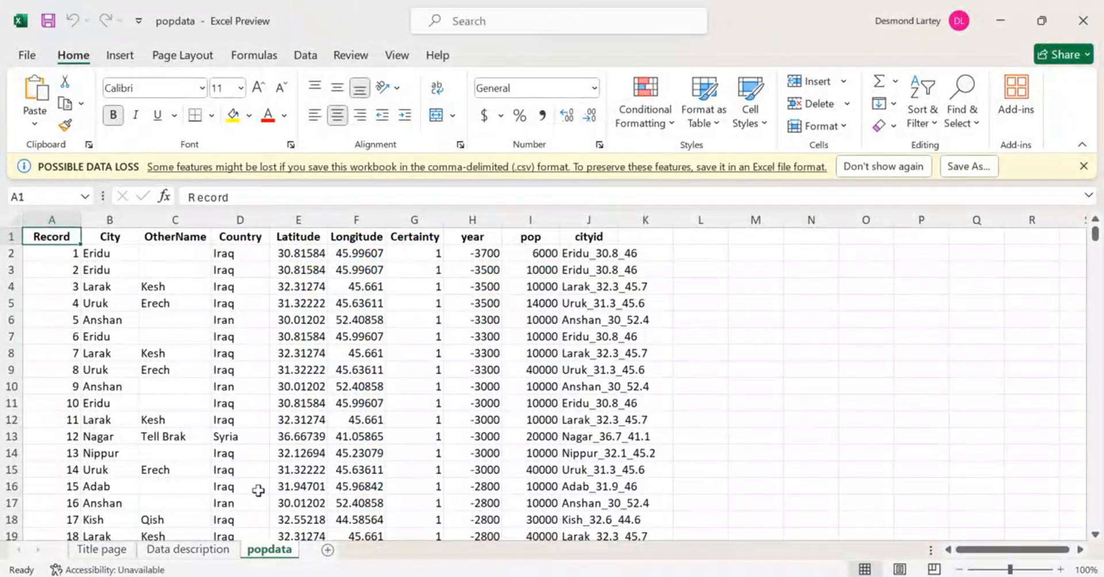
- Switch to the Day1 folder in File Explorer to check the popdata file, and minimize the window
mouse_move(582, 571)
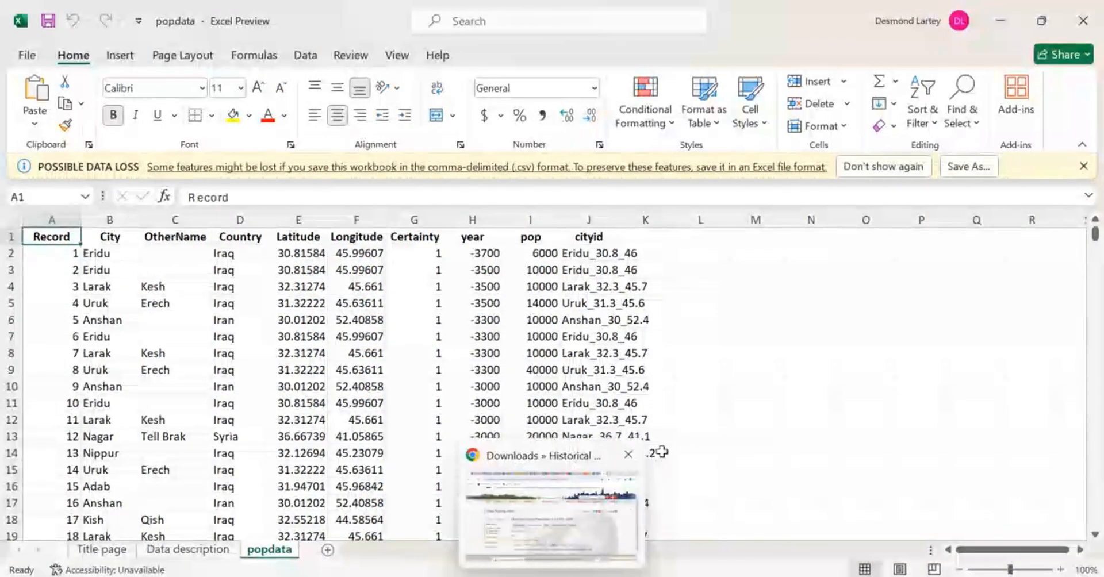
mouse_move(438, 573)
left_click(451, 526)
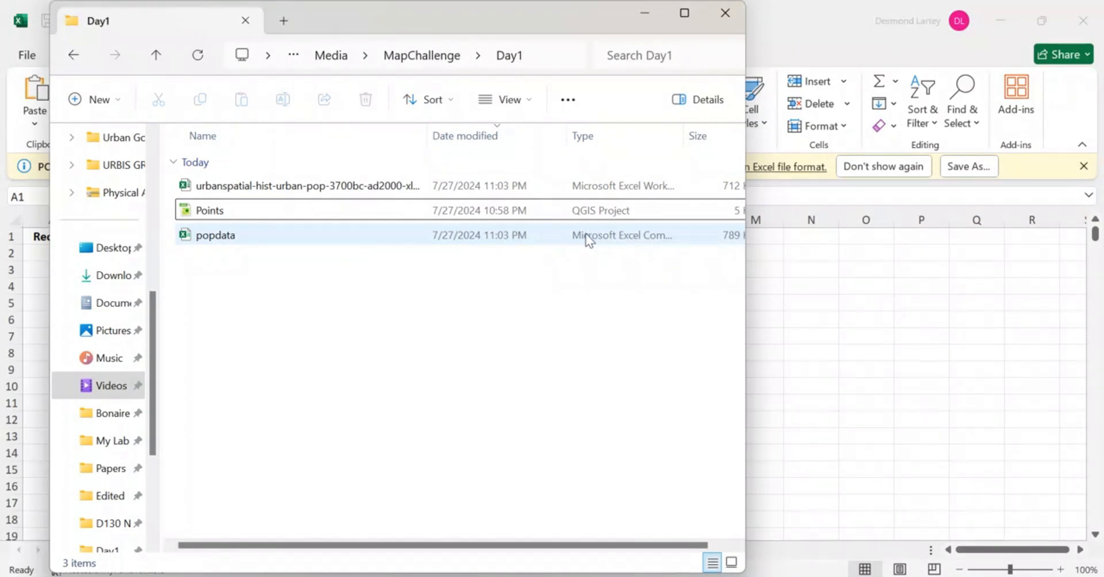
left_click(645, 14)
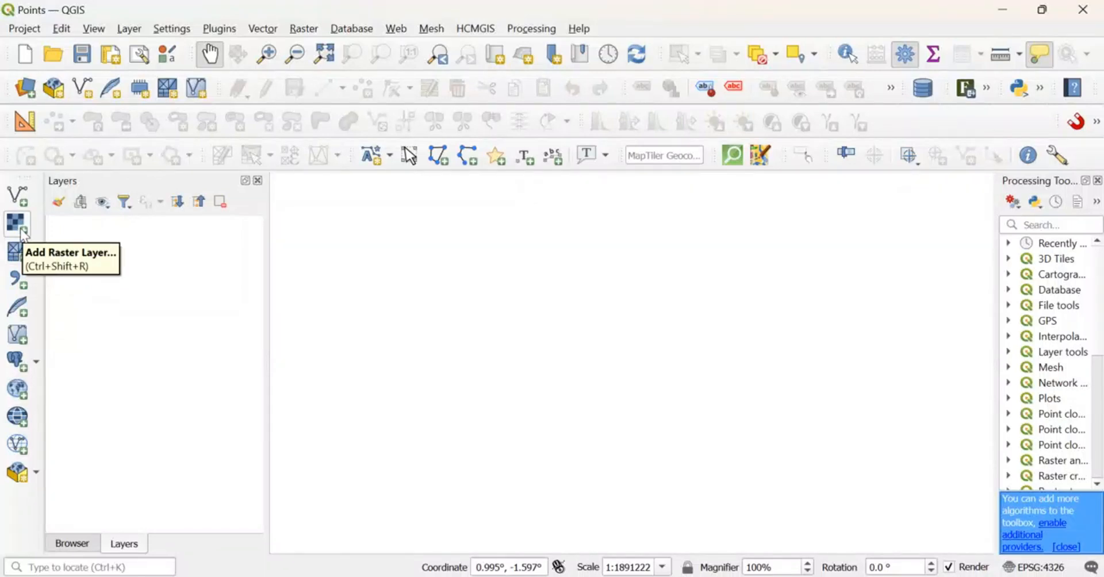
- In QGIS, start adding a delimited text layer and choose the popdata file from the Day1 folder as its source
left_click(21, 286)
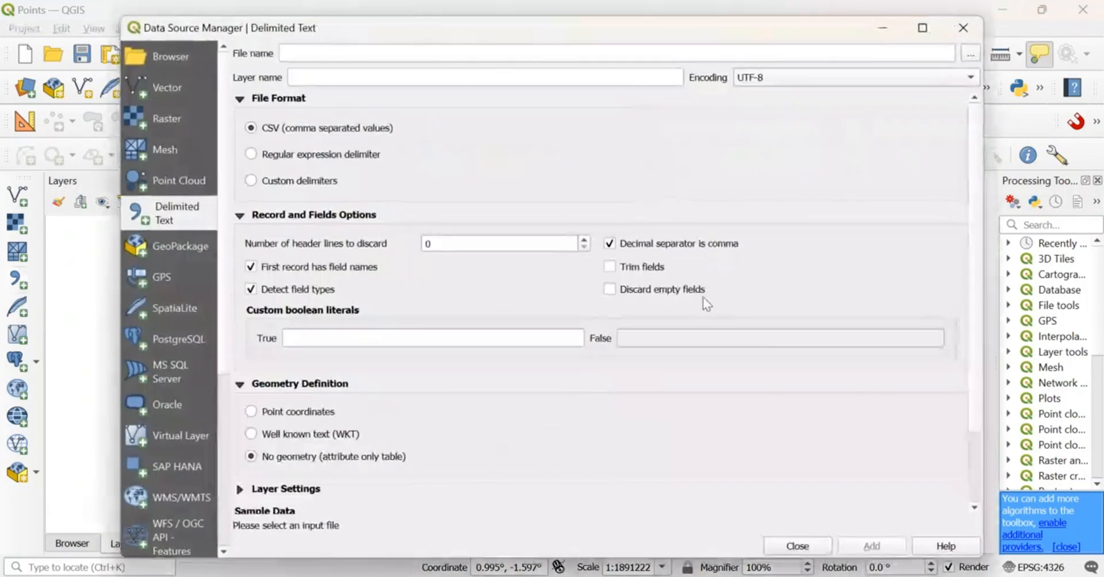
left_click(970, 53)
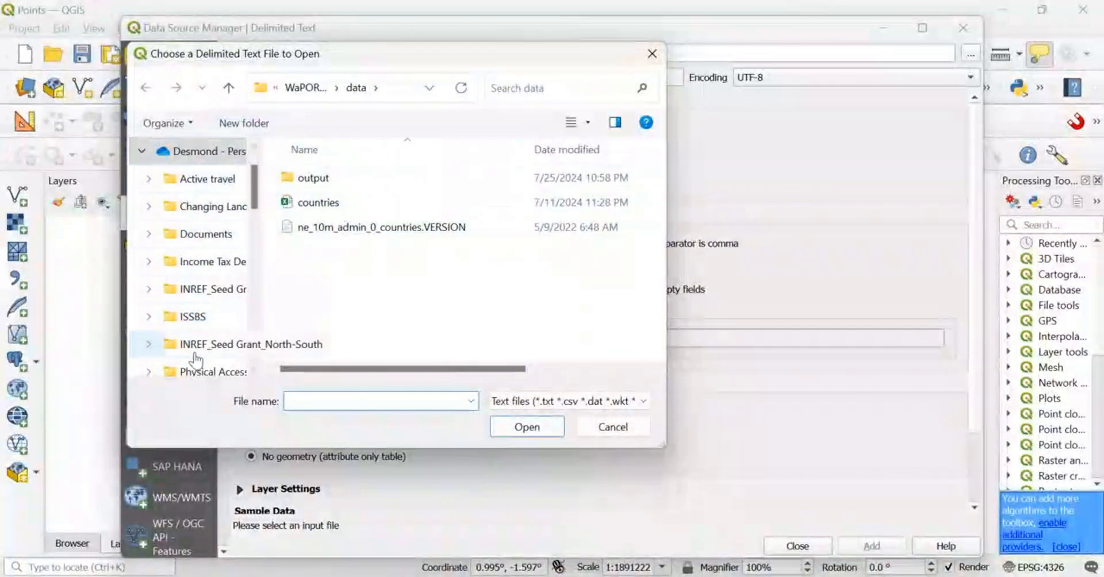
scroll(214, 337, "down", 5)
scroll(215, 329, "down", 3)
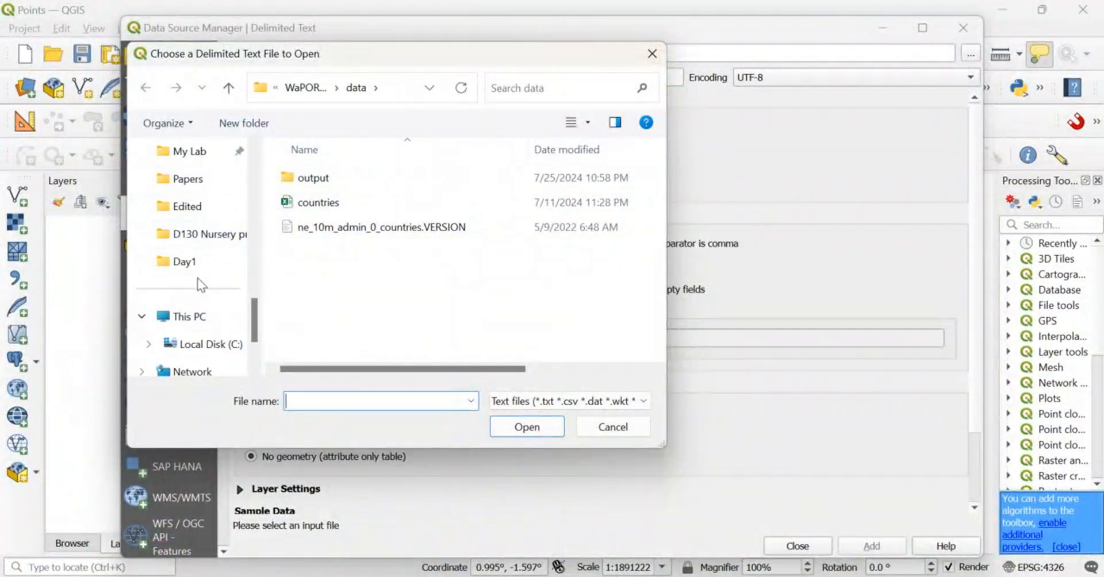
scroll(214, 331, "up", 10)
scroll(197, 288, "down", 6)
left_click(185, 261)
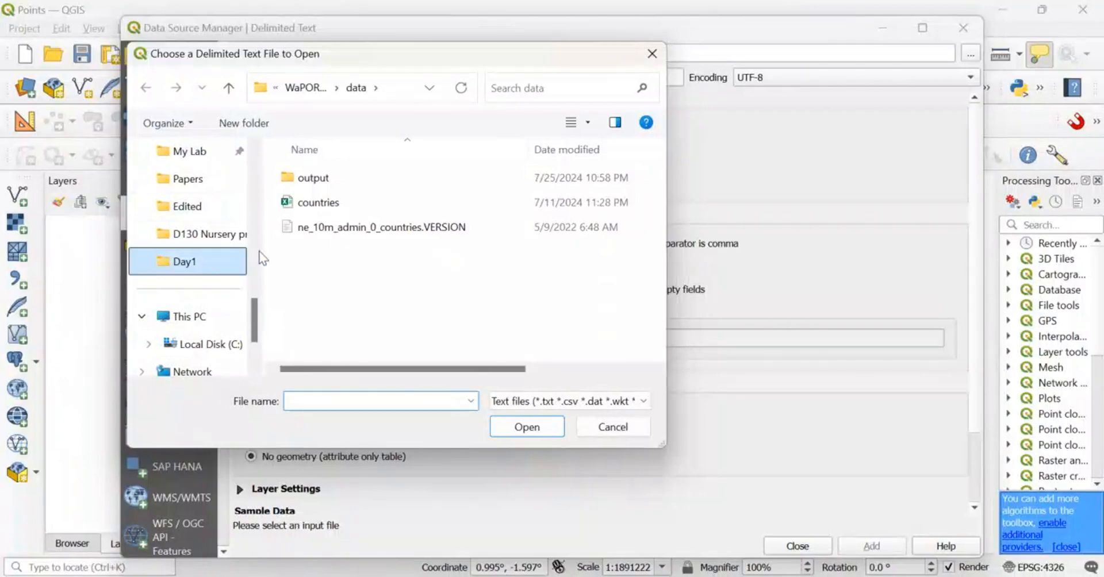
left_click(369, 195)
left_click(530, 428)
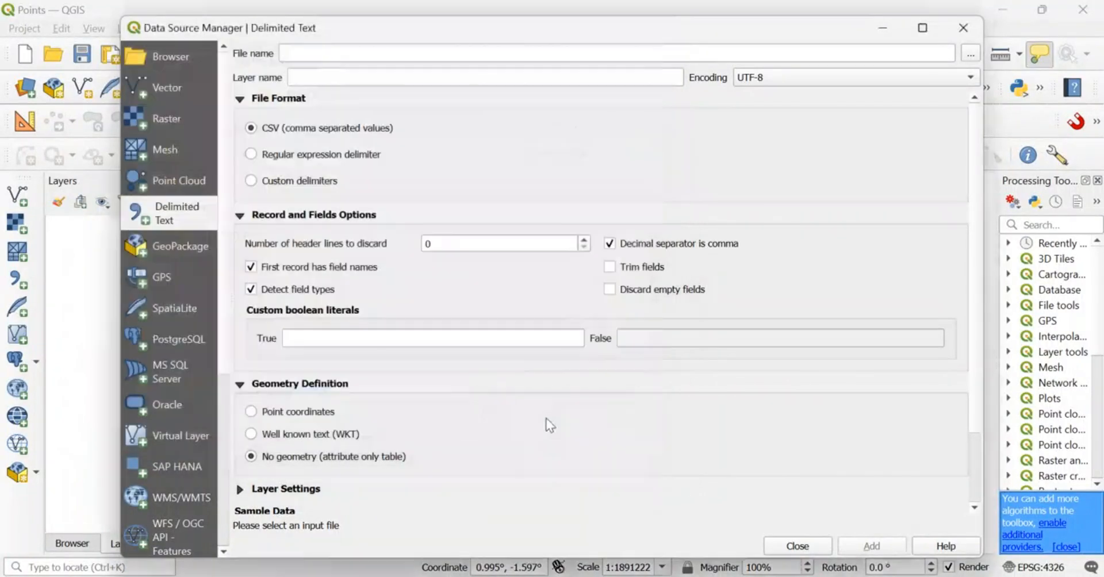
- Define the popdata geometry as point coordinates with Longitude as X, Latitude as Y and EPSG:4326 - WGS 84, and add the layer
scroll(676, 426, "down", 2)
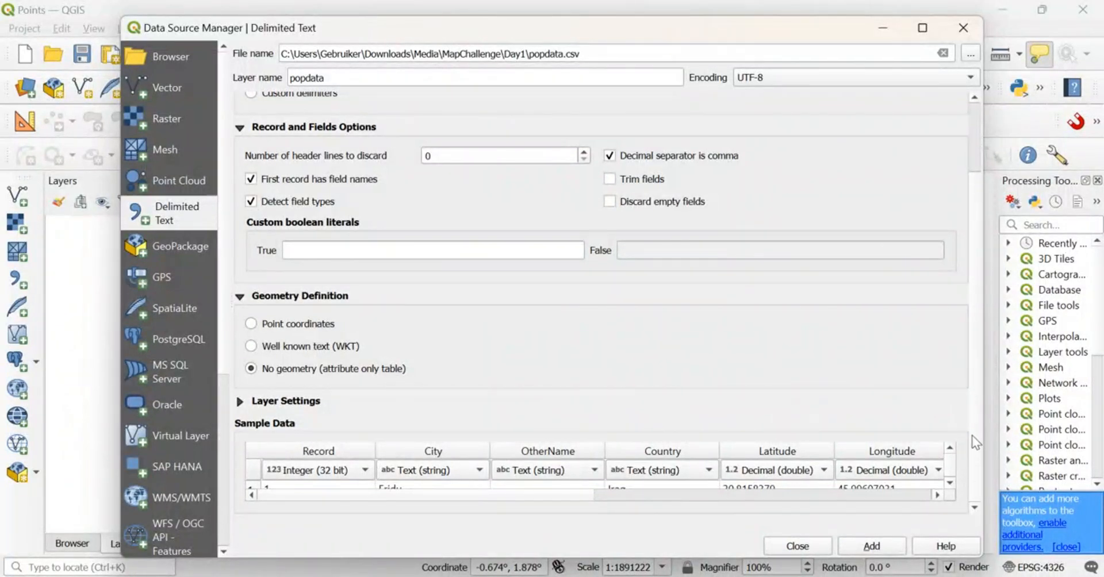
scroll(972, 420, "up", 2)
scroll(973, 471, "down", 2)
left_click(268, 326)
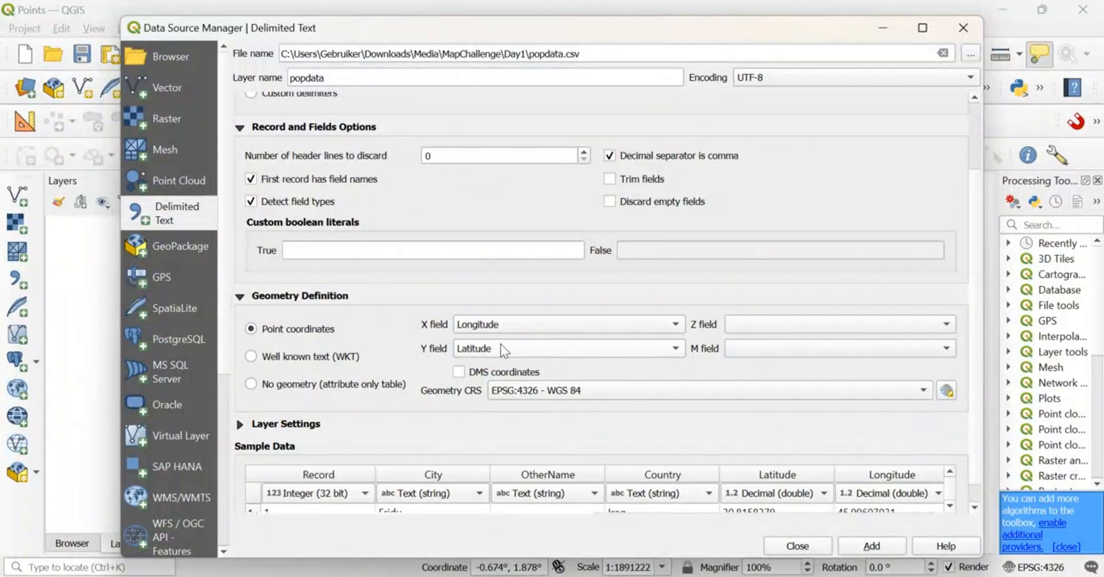
scroll(964, 442, "down", 2)
left_click(871, 546)
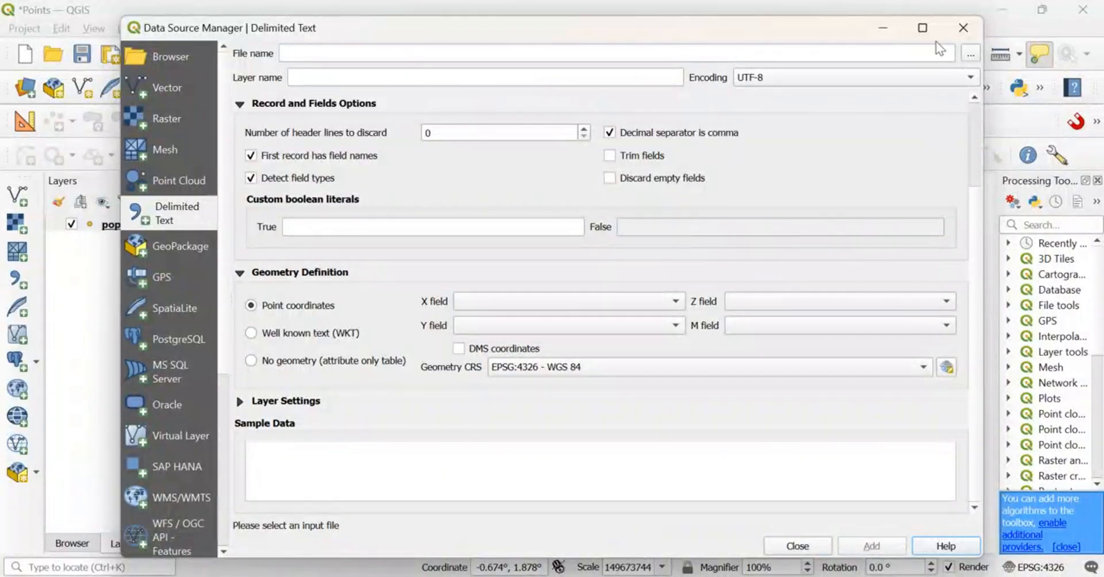
left_click(963, 28)
- Inspect the plotted points, examine the year and population records in popdata's attribute table, and minimize the table
left_click_drag(623, 311, 652, 320)
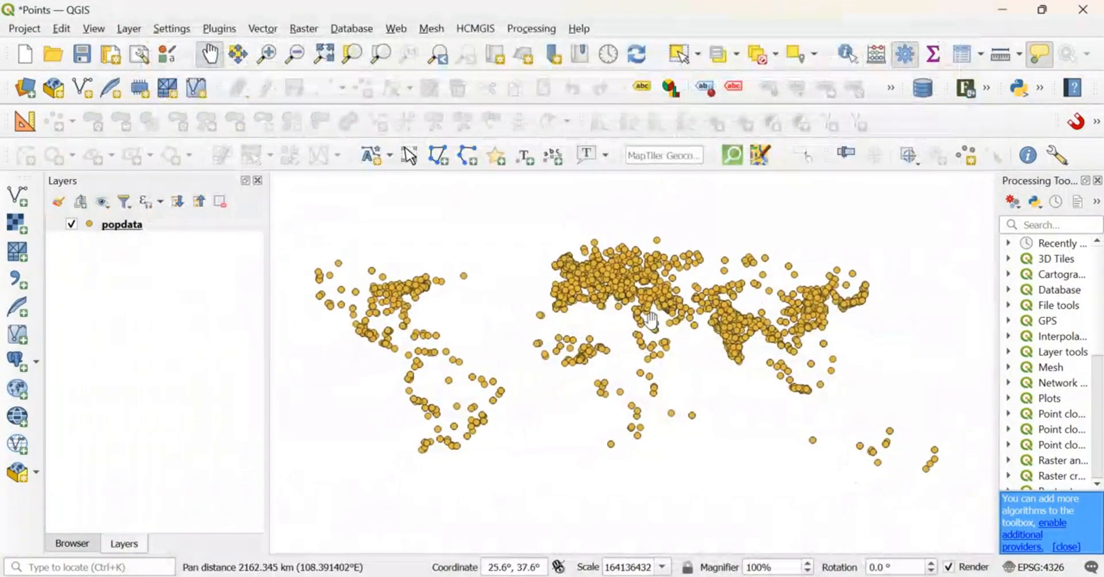
scroll(627, 261, "up", 3)
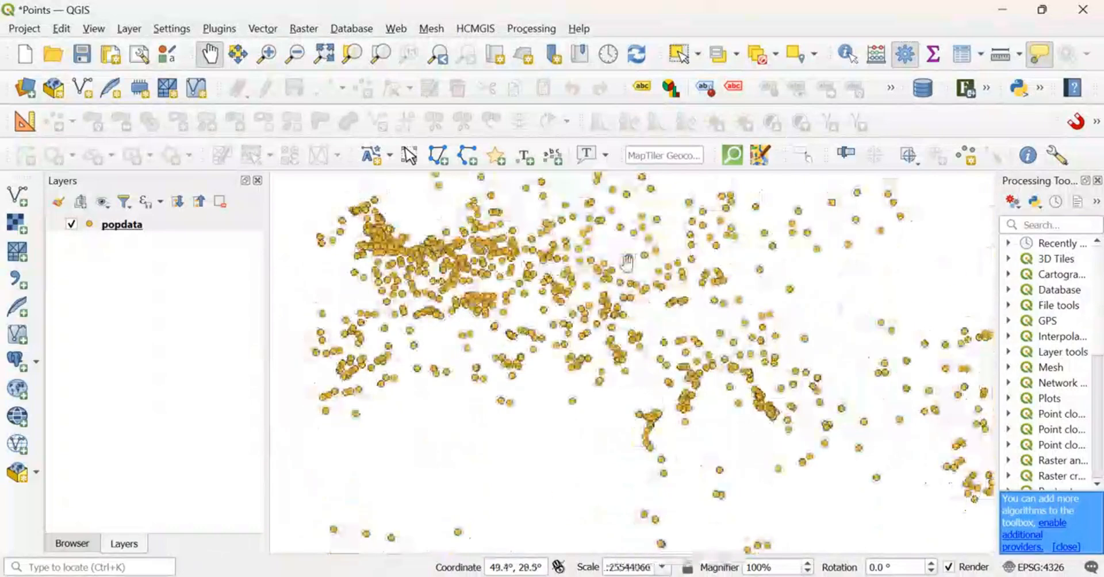
right_click(122, 225)
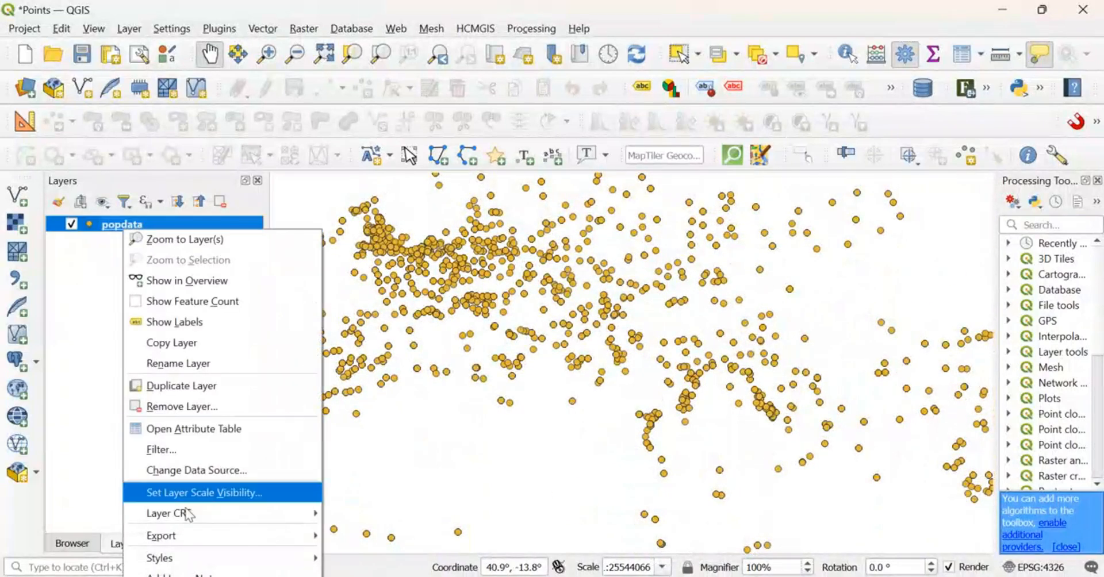
left_click(175, 430)
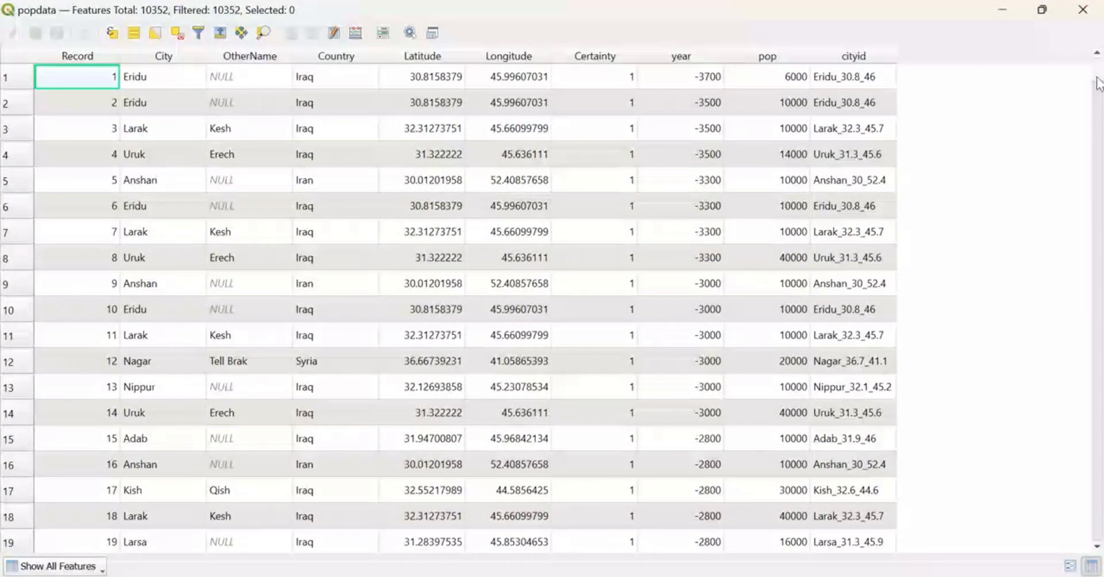
left_click_drag(1099, 81, 1098, 98)
left_click(1101, 144)
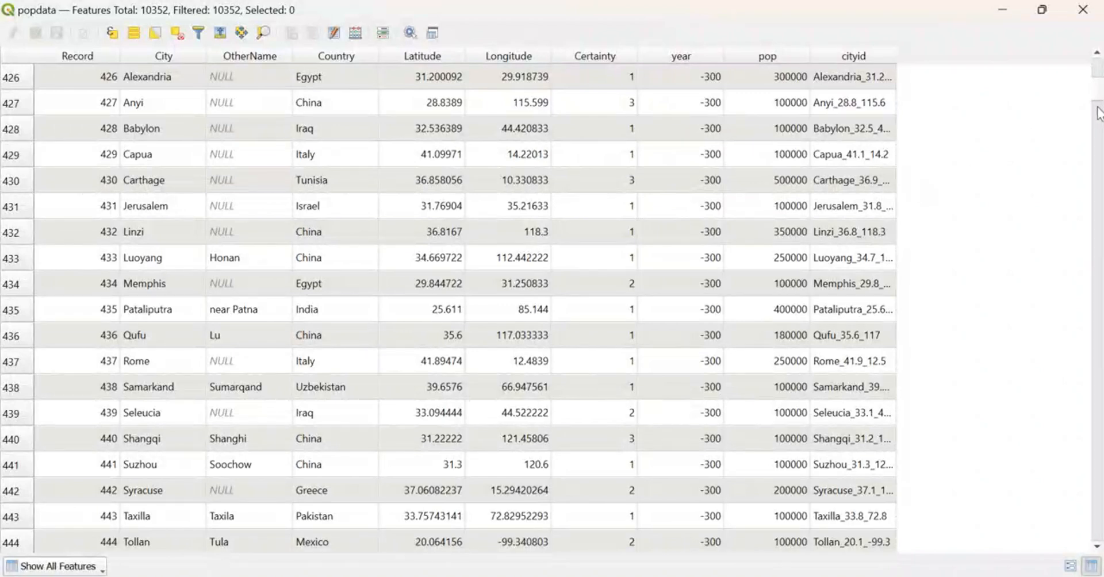
left_click_drag(1099, 84, 1099, 63)
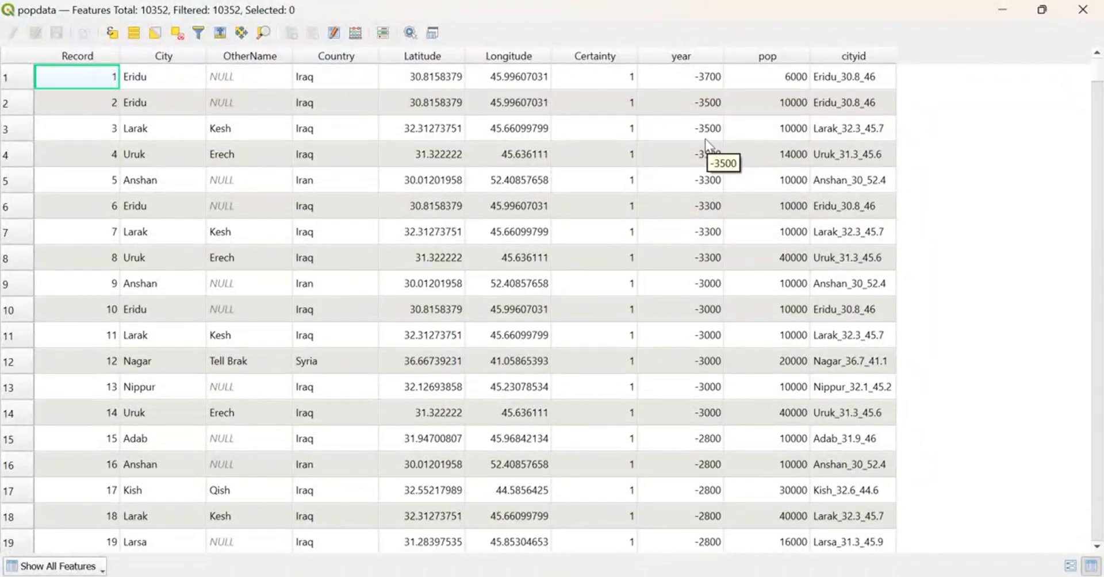
scroll(705, 139, "down", 6)
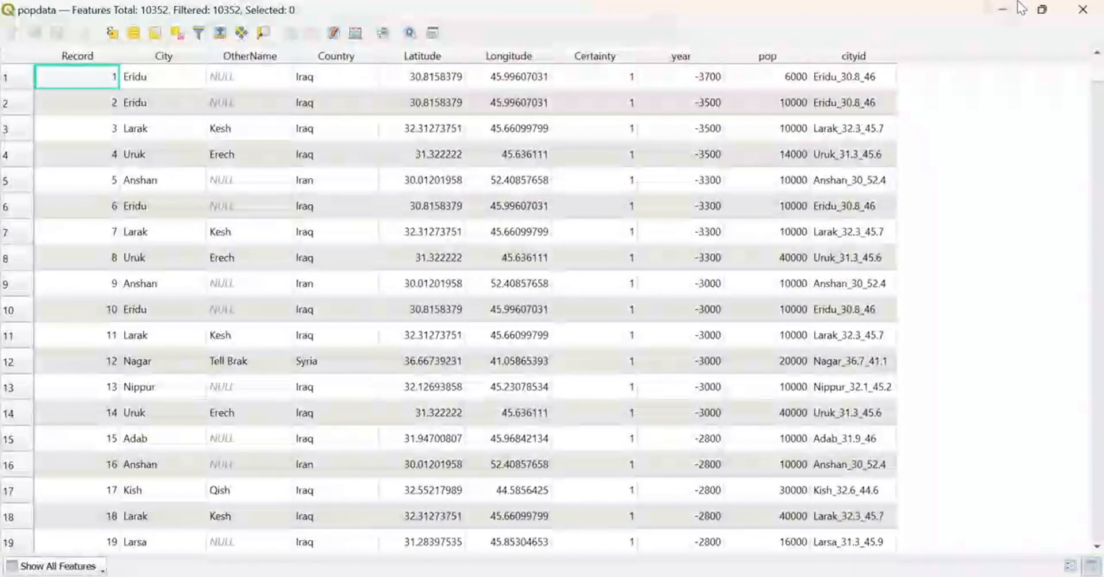
left_click(1002, 9)
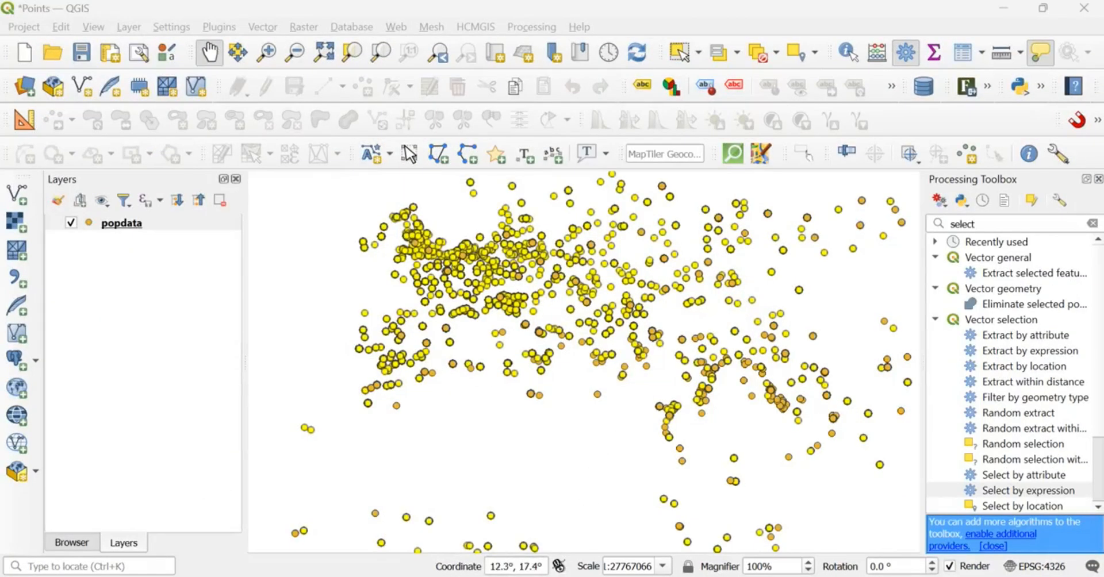
- Load the built-in World Map layer by entering "world" as the coordinate, and place popdata above it in the layer order
left_click(515, 566)
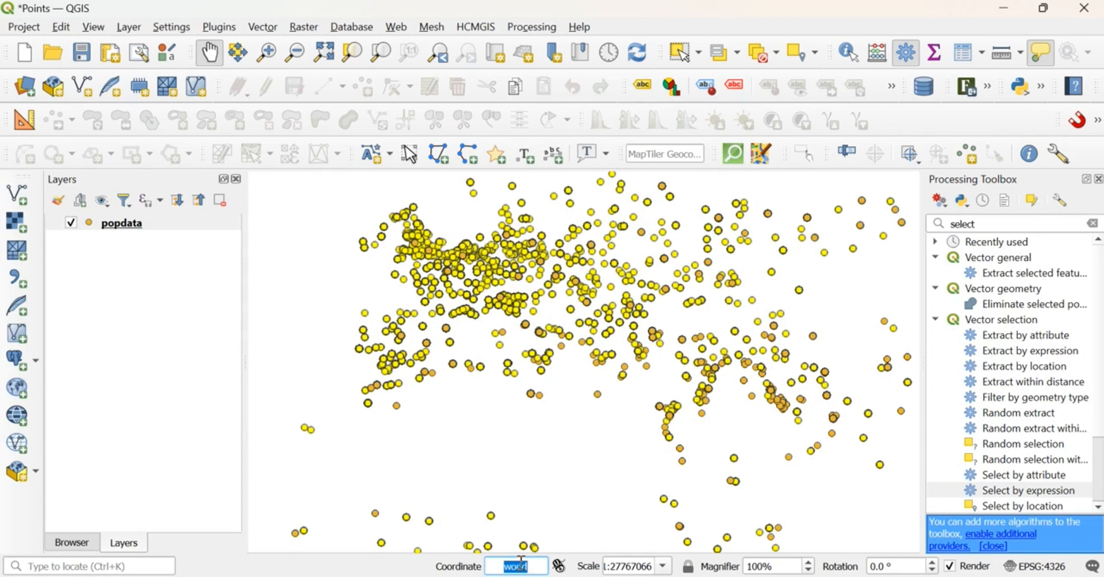
key("Return")
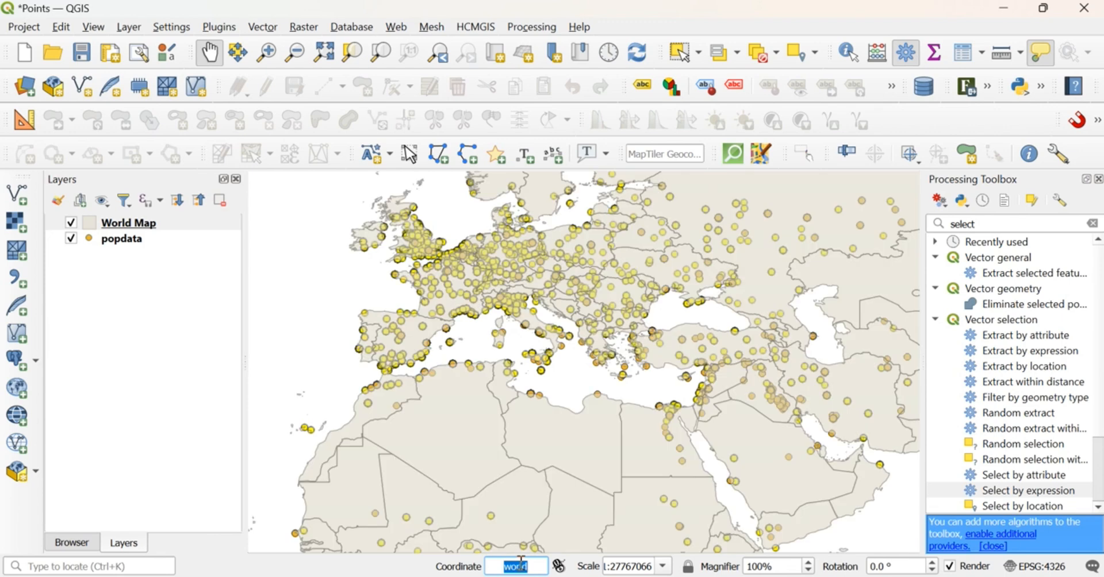
left_click_drag(104, 243, 88, 221)
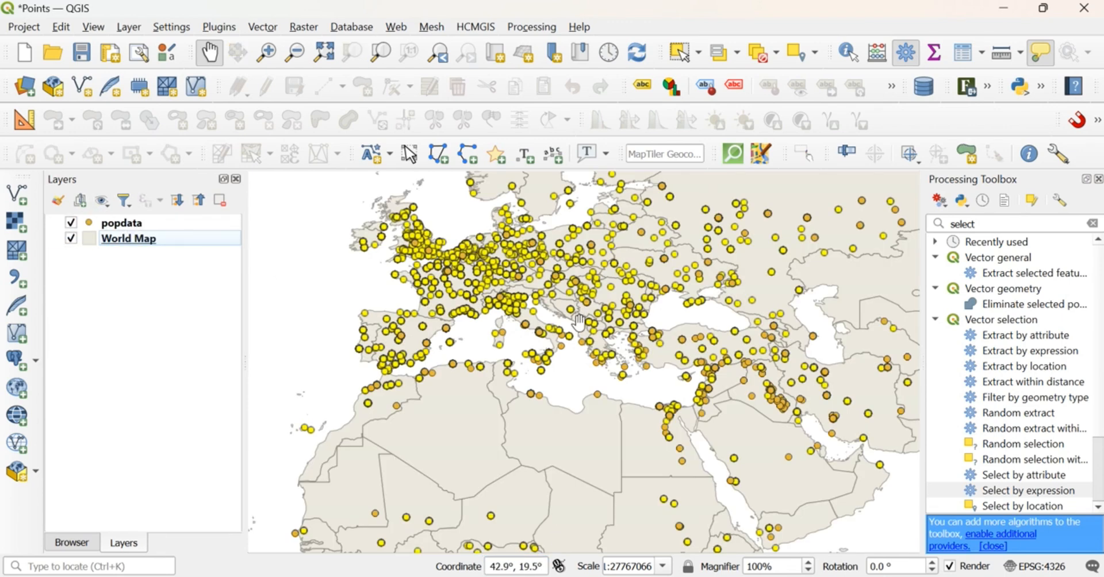
scroll(578, 320, "up", 2)
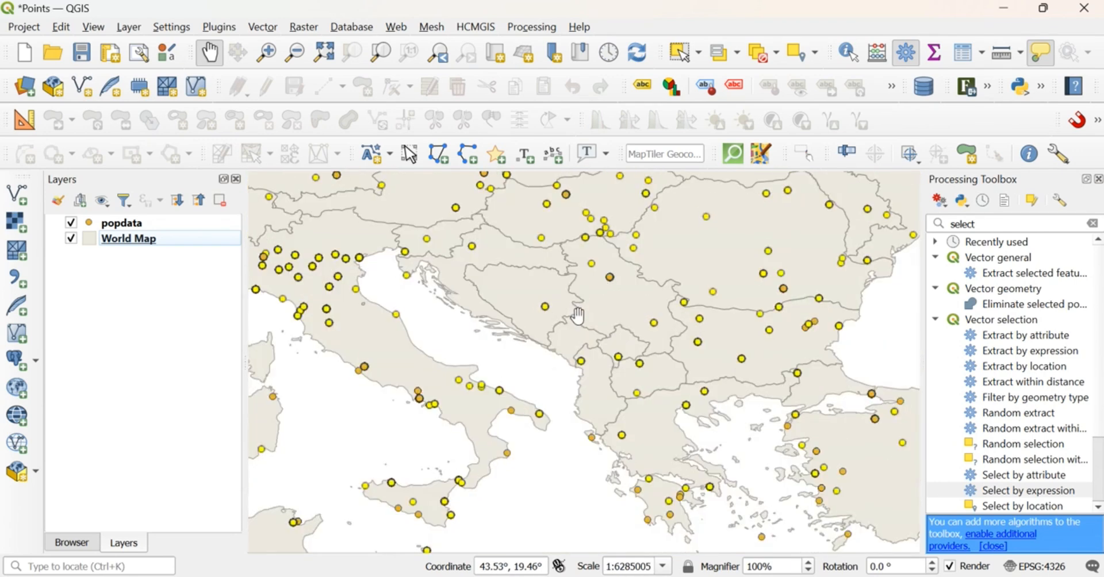
scroll(578, 321, "down", 1)
scroll(375, 287, "up", 1)
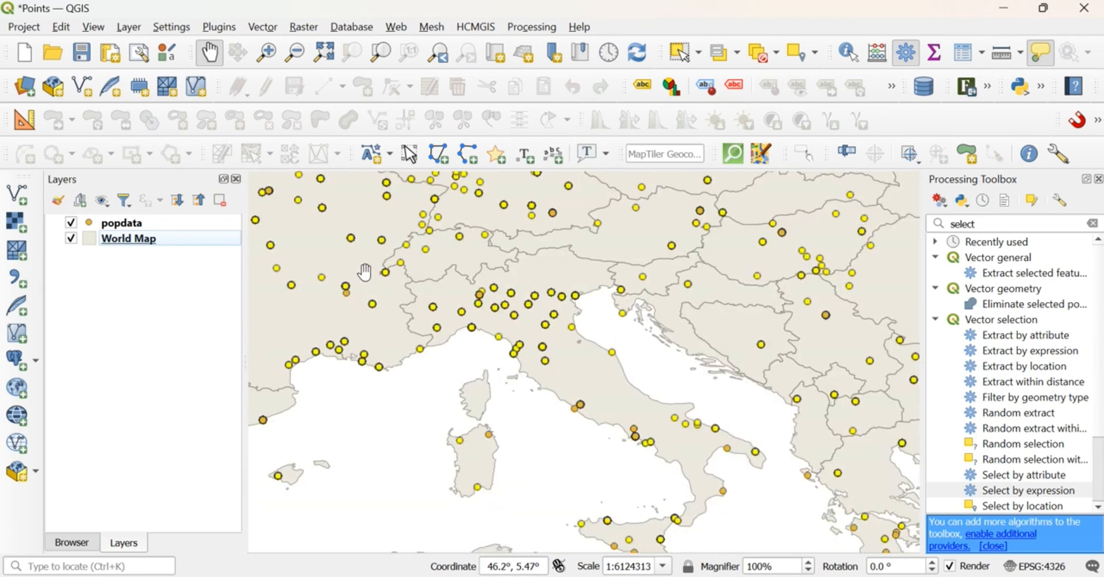
left_click_drag(589, 376, 595, 448)
left_click_drag(472, 344, 515, 373)
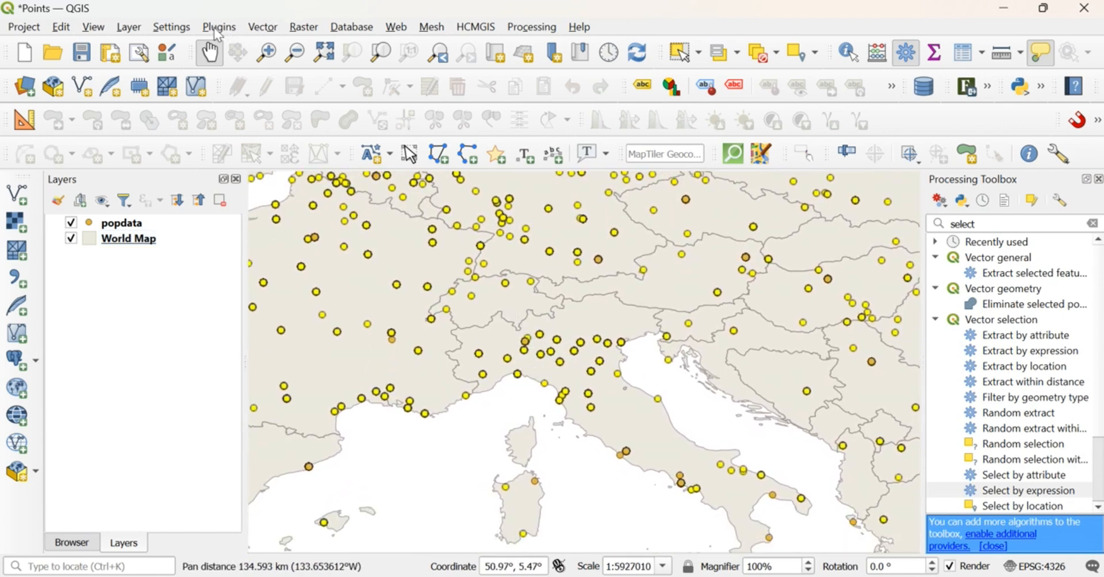
- Start the Select by expression algorithm and set popdata as its input layer
scroll(1002, 352, "down", 2)
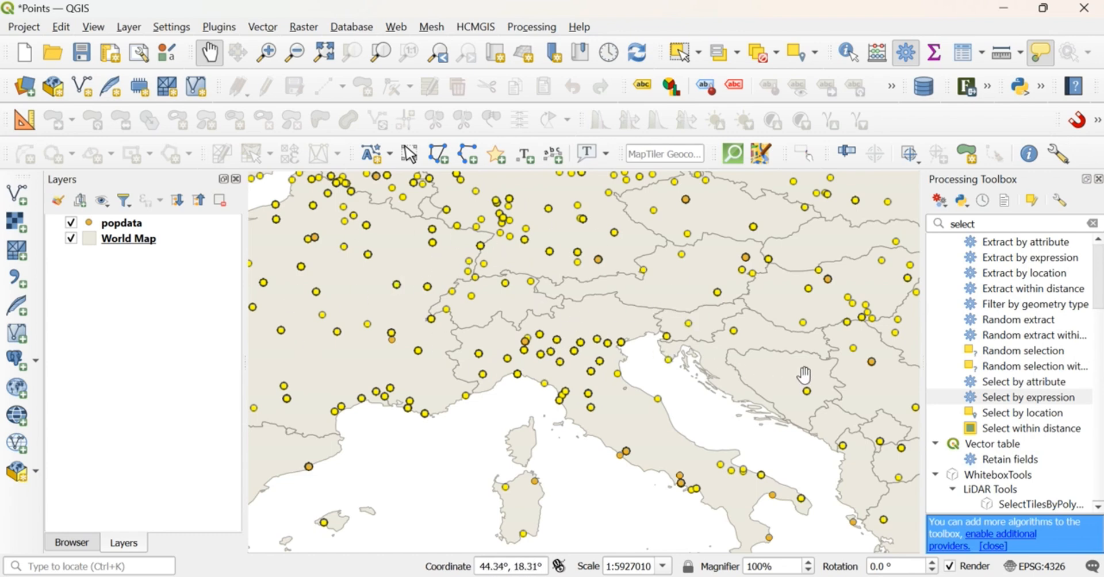
double_click(1029, 397)
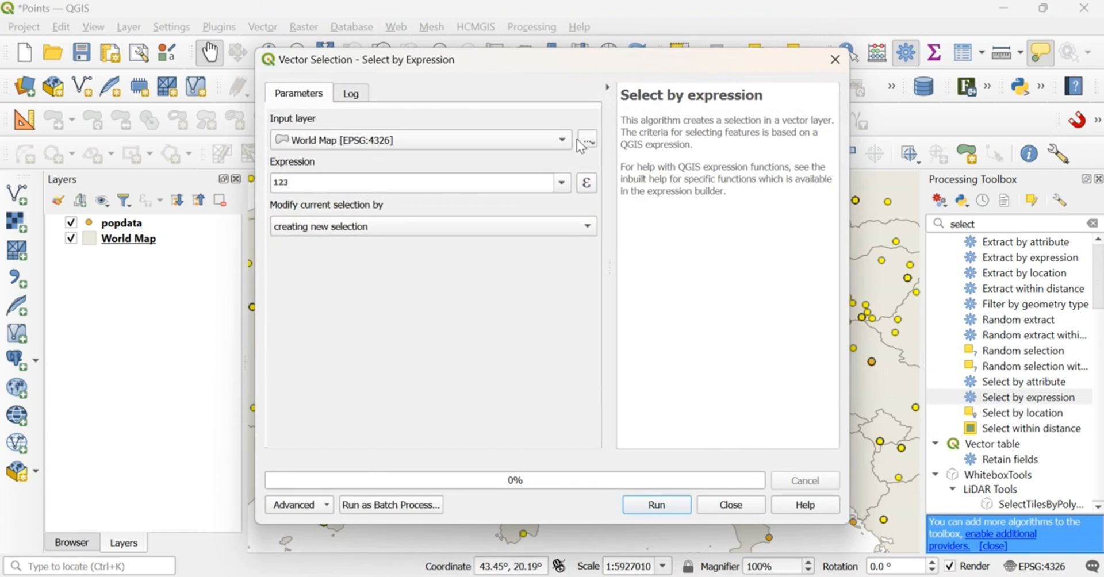
left_click(563, 140)
left_click(411, 119)
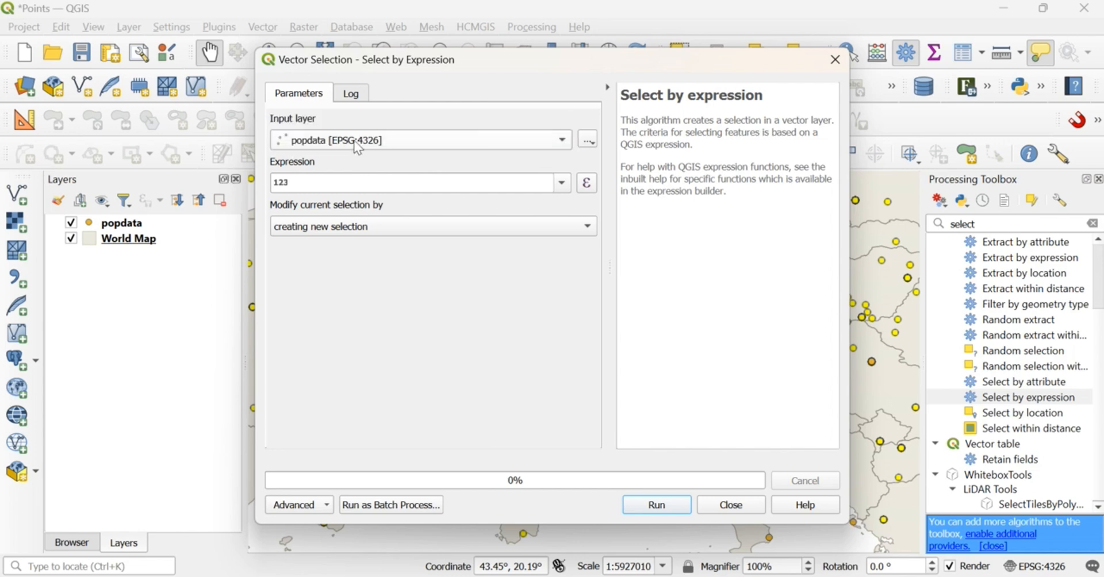
- Open the expression builder and insert the saved user expression "year" >= 1400 AND "year" < 2000
left_click(587, 184)
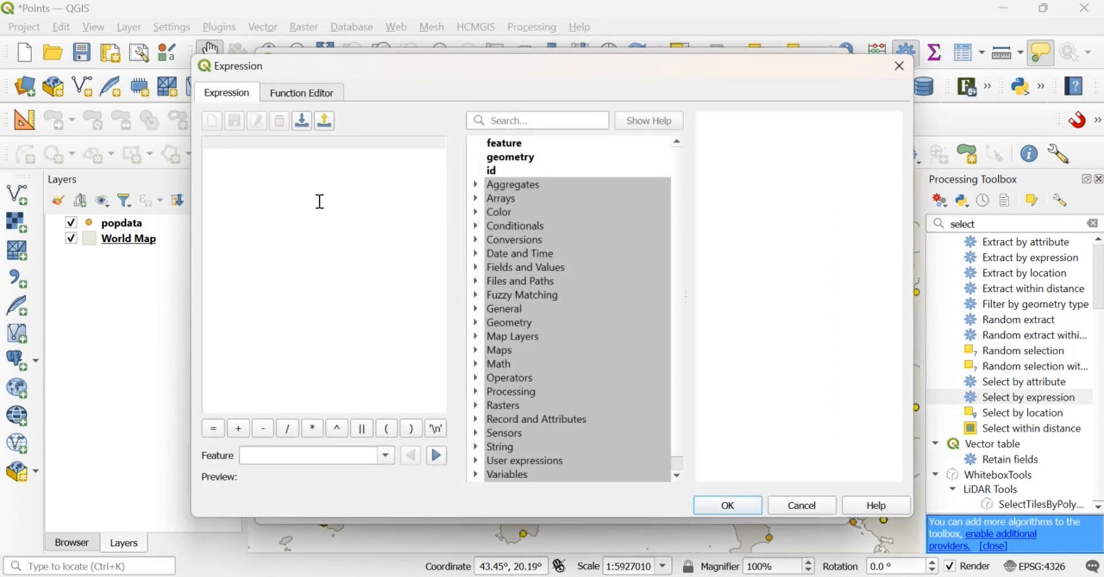
scroll(535, 422, "down", 1)
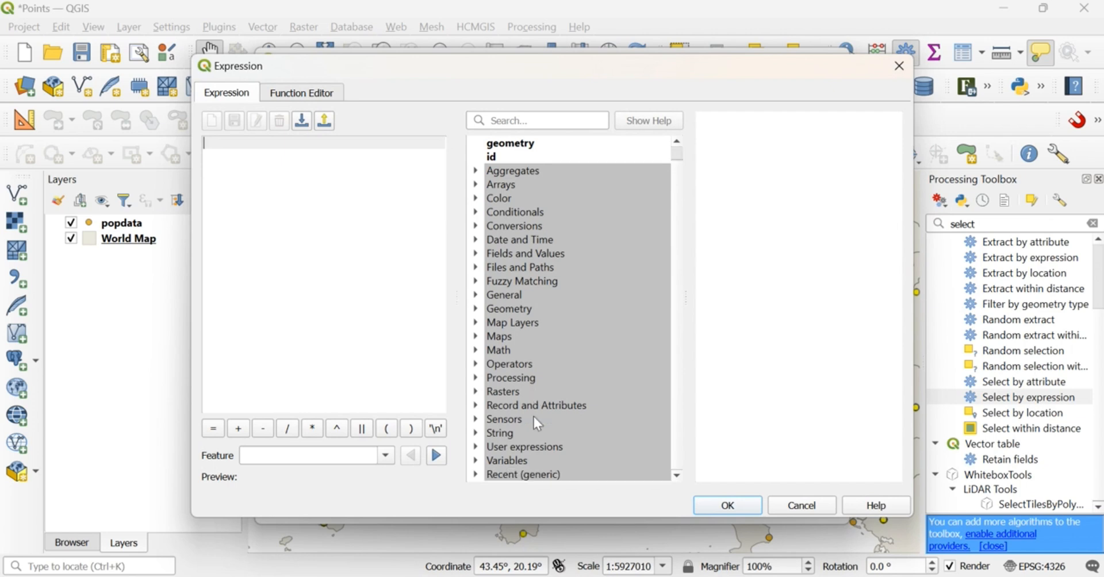
left_click(476, 253)
scroll(572, 360, "down", 3)
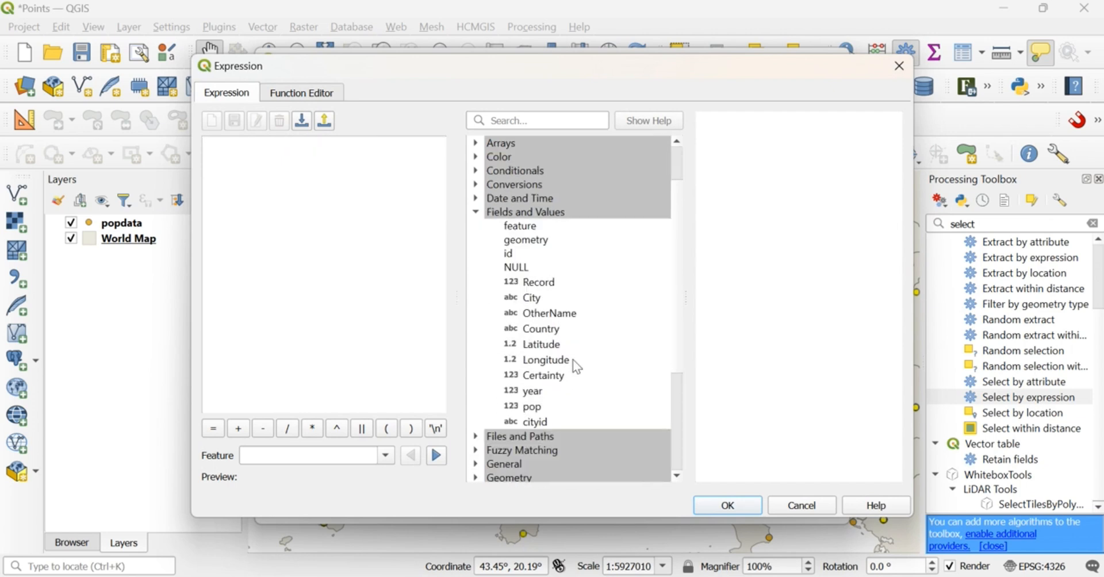
scroll(515, 280, "up", 1)
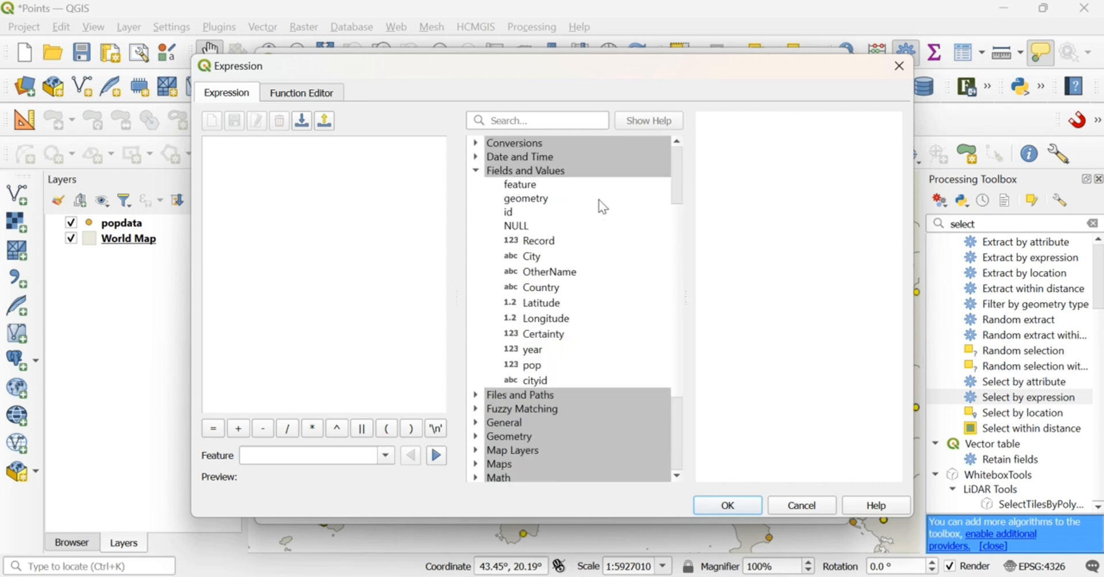
scroll(588, 321, "down", 3)
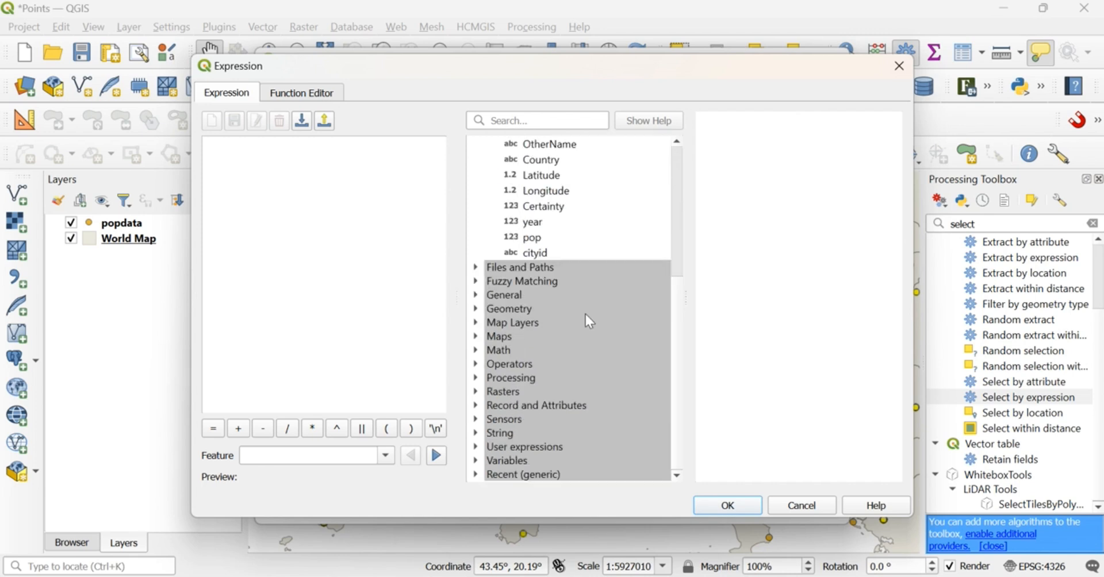
left_click(475, 447)
scroll(547, 446, "down", 3)
scroll(568, 390, "up", 3)
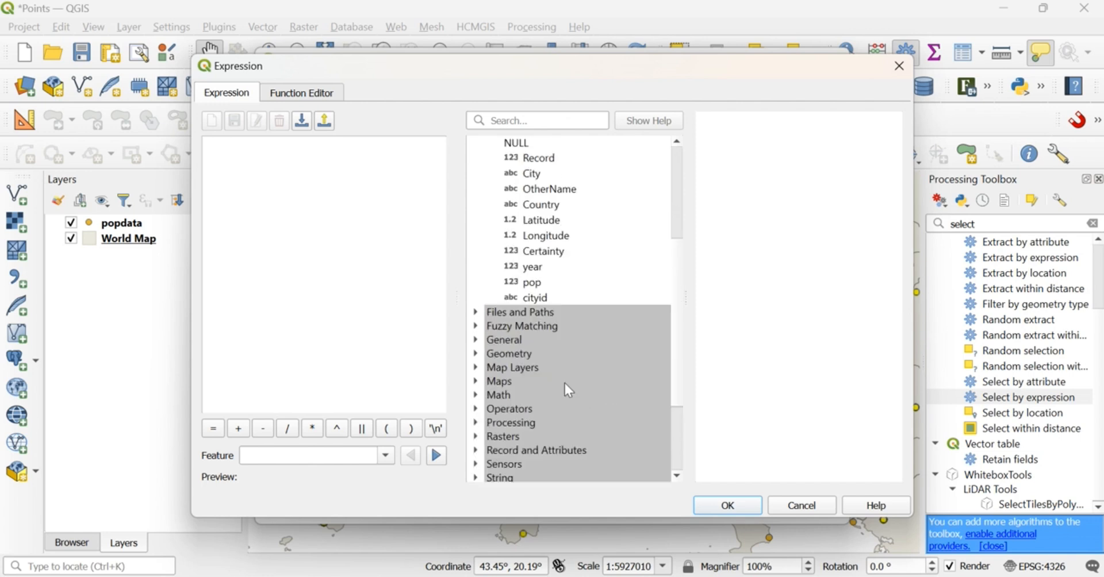
scroll(563, 380, "down", 3)
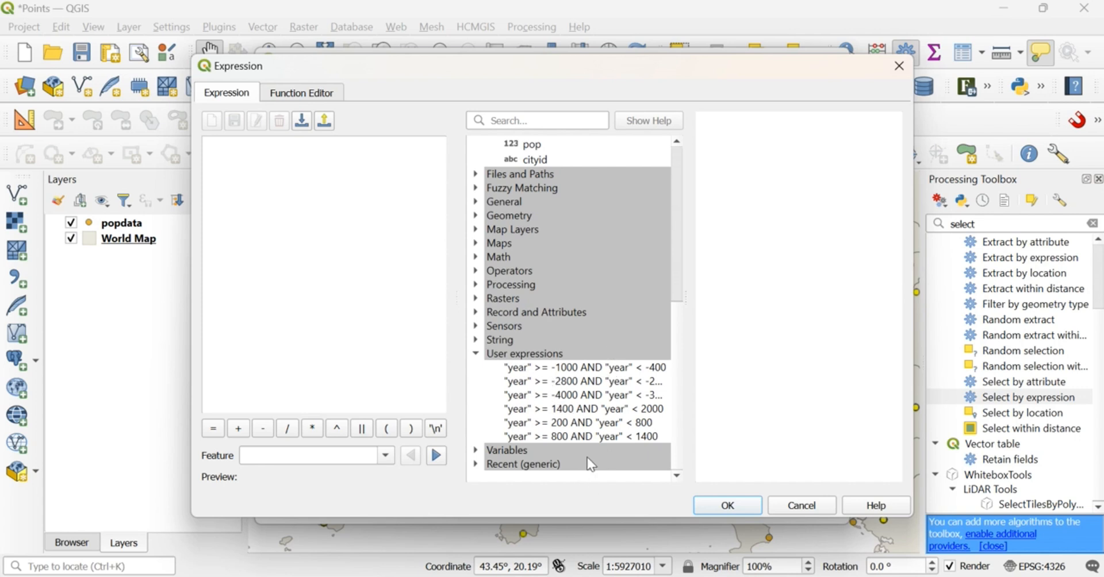
double_click(575, 410)
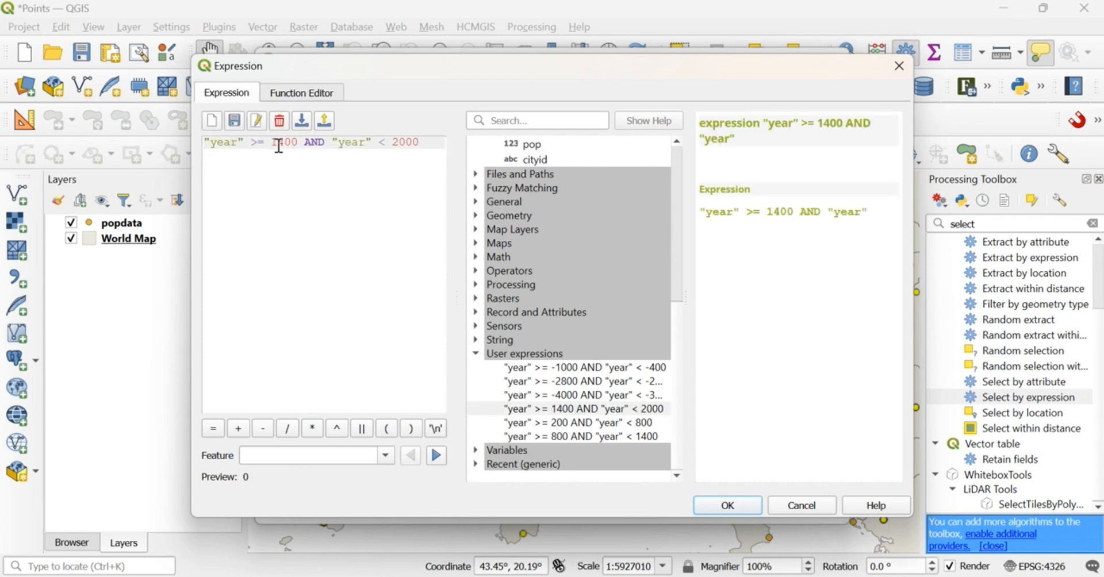
left_click_drag(273, 144, 290, 144)
left_click(293, 146)
left_click_drag(394, 145, 421, 143)
left_click(349, 156)
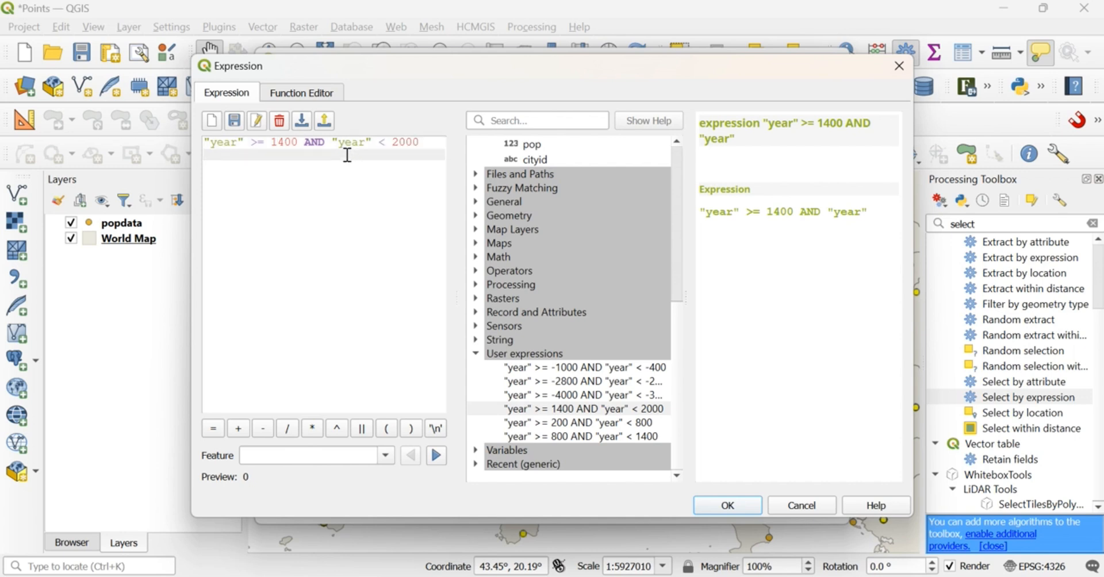
left_click_drag(271, 142, 422, 141)
left_click(348, 153)
left_click(328, 145)
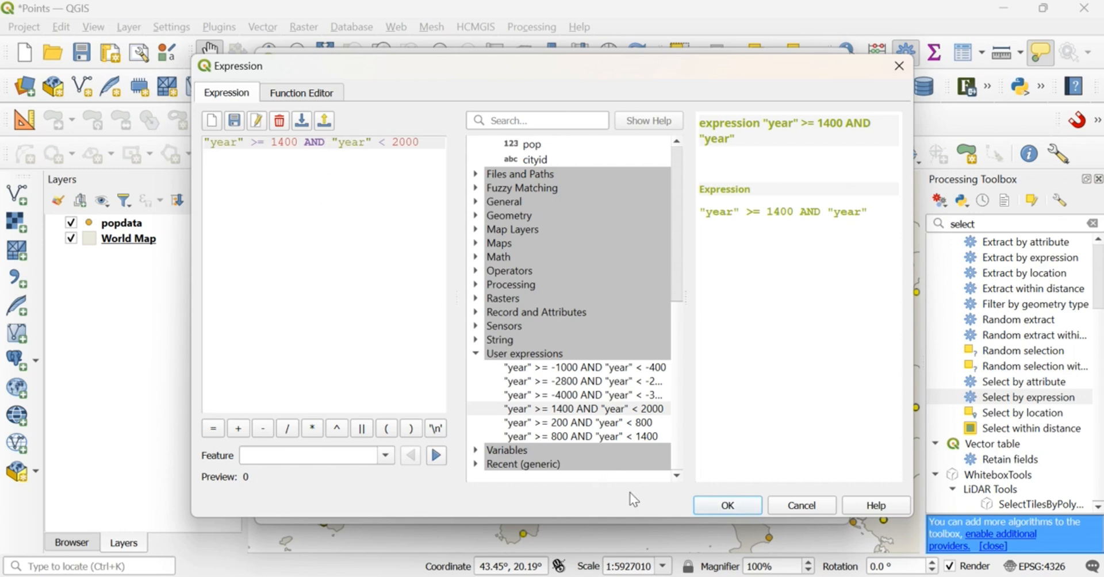
- Accept the year expression and run the selection on popdata
left_click(728, 509)
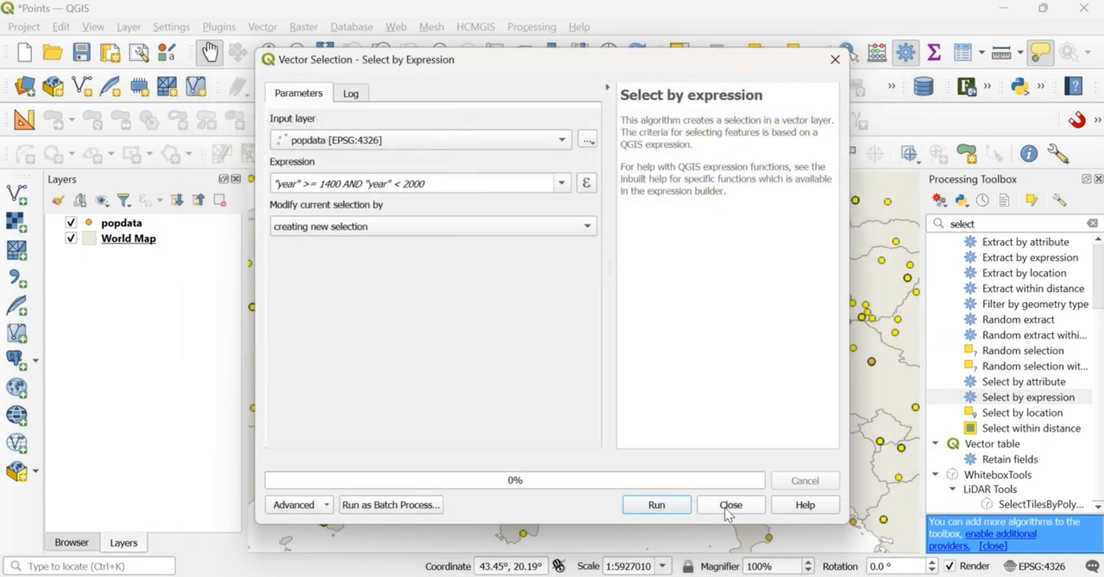
left_click(649, 508)
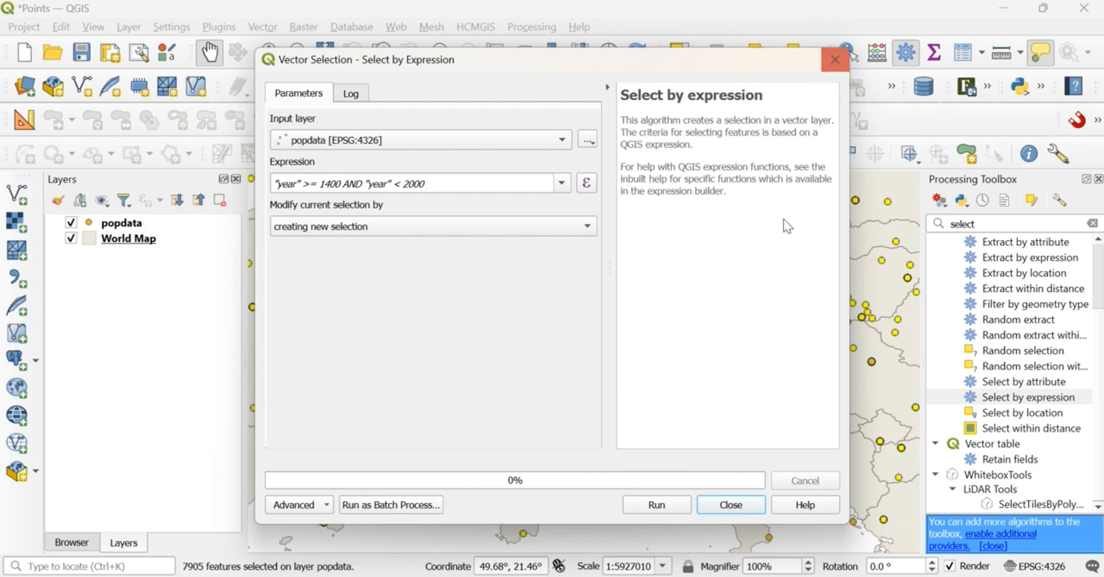
- Switch to popdata's attribute table, clear the feature selection and check the records
left_click(795, 517)
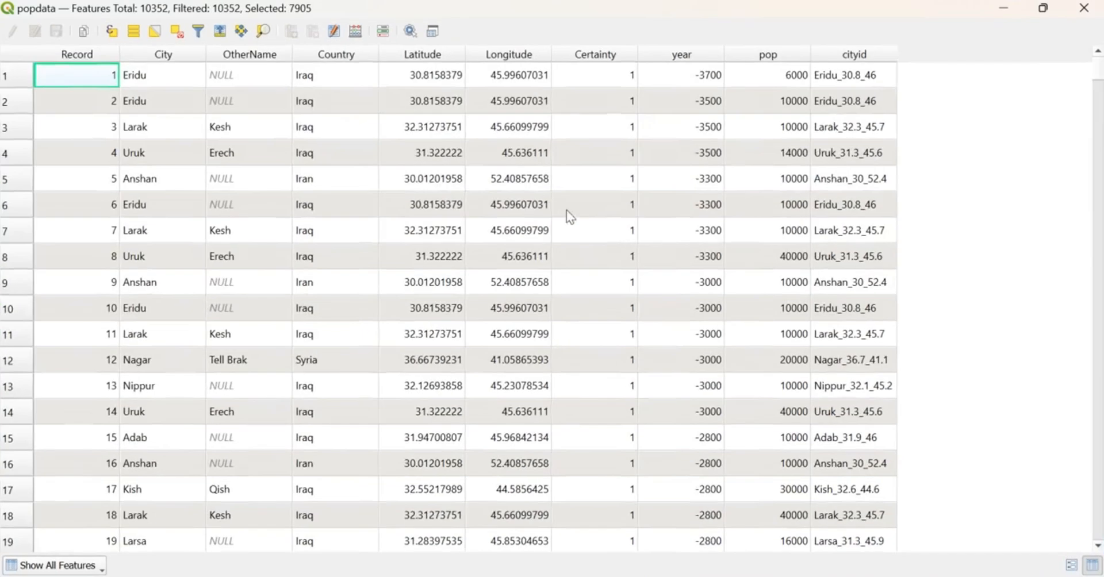
mouse_move(1099, 69)
left_mouse_down()
mouse_move(1099, 530)
mouse_move(1098, 68)
left_mouse_up()
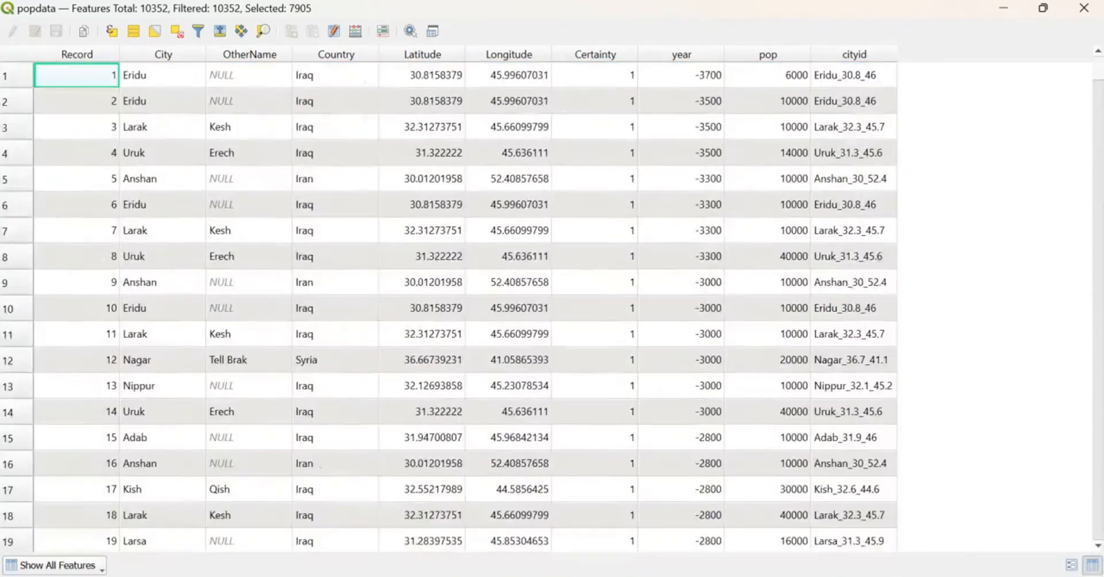
left_click(172, 33)
mouse_move(1099, 78)
left_mouse_down()
mouse_move(1099, 538)
mouse_move(1092, 65)
left_mouse_up()
- Return from the attribute table to Select by Expression and run the 1400 to 2000 year selection again
left_click(743, 576)
left_click(648, 506)
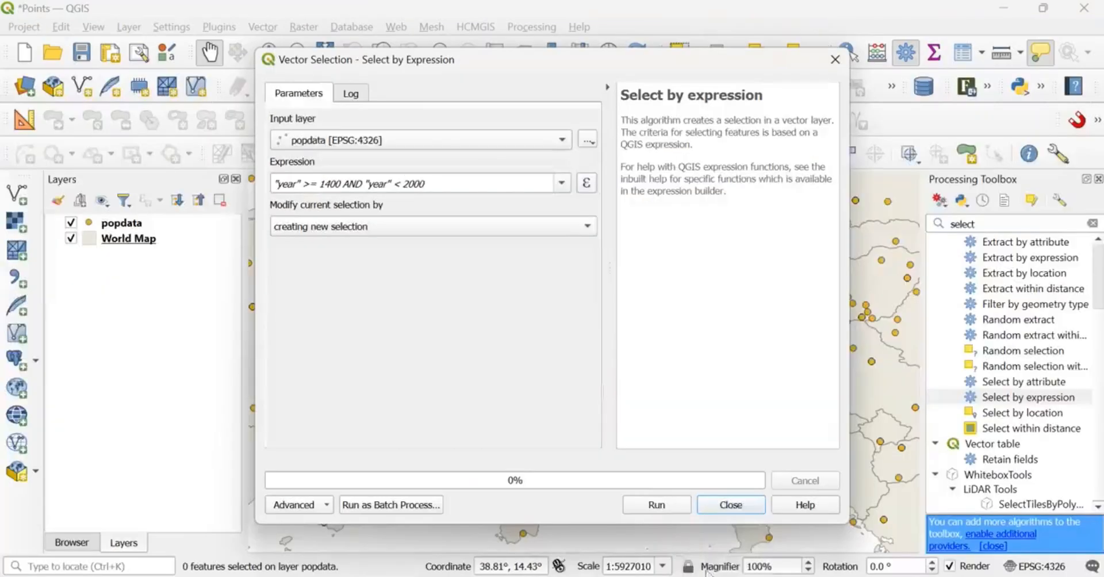
- Run the year selection on popdata and check the selected records in its attribute table
left_click(641, 504)
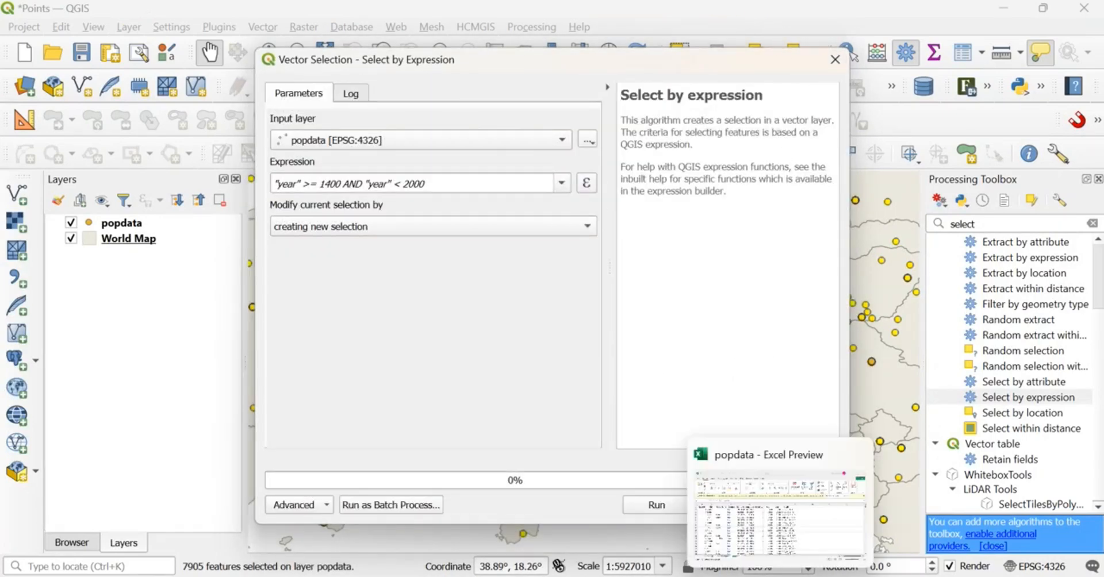
left_click(742, 576)
left_click(826, 520)
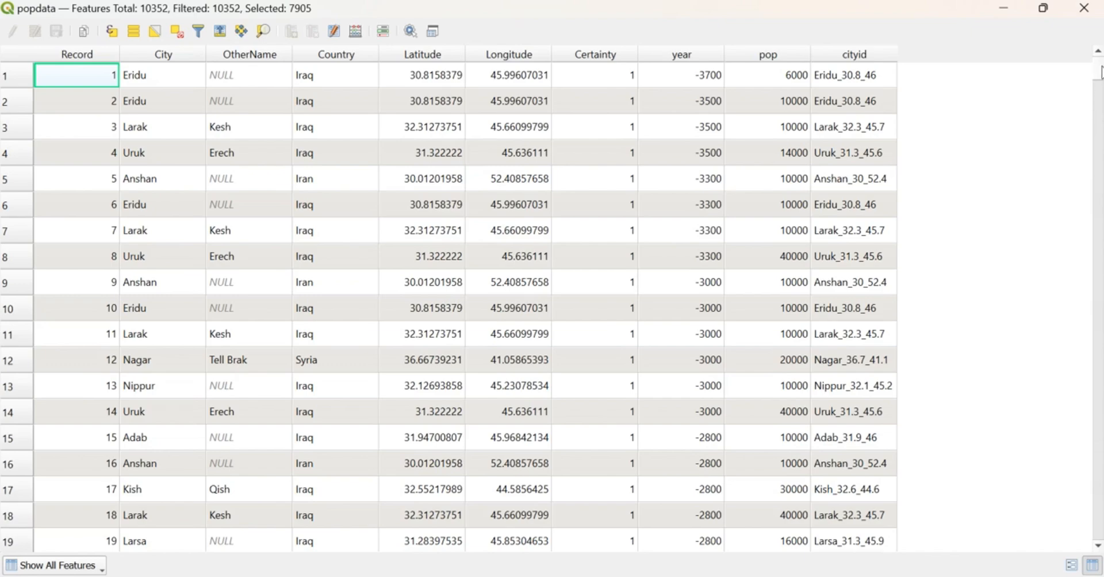
mouse_move(1098, 72)
left_mouse_down()
mouse_move(1098, 534)
mouse_move(1098, 72)
left_mouse_up()
- Return from the attribute table to the main window and close Select by Expression
left_click(992, 11)
left_click(197, 342)
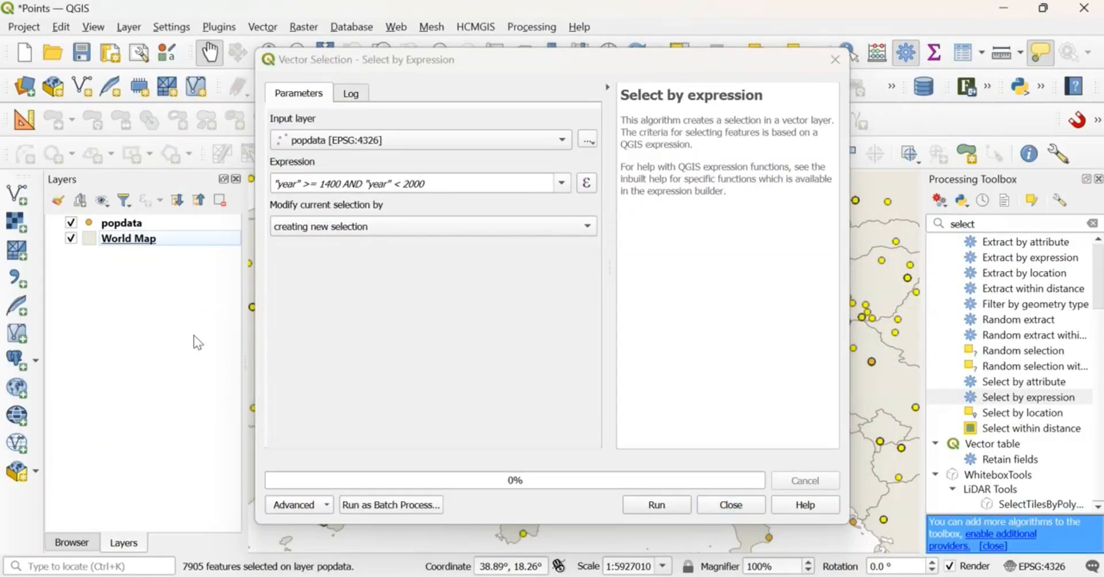
left_click(831, 68)
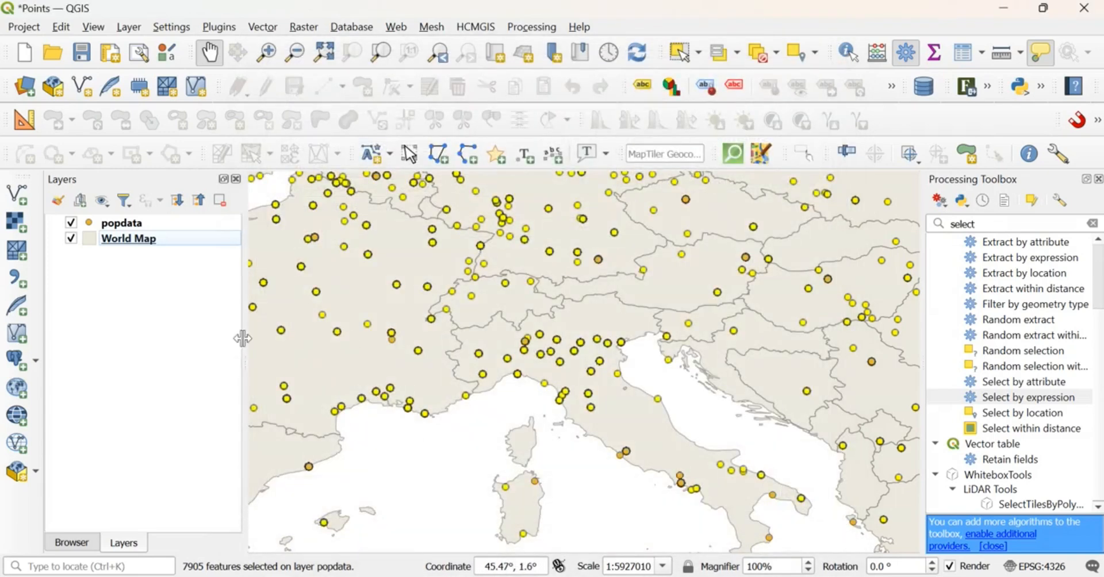
- Export the selected popdata features as an ESRI Shapefile named fisrtlayer in the Day1 folder and add it to the map
right_click(140, 223)
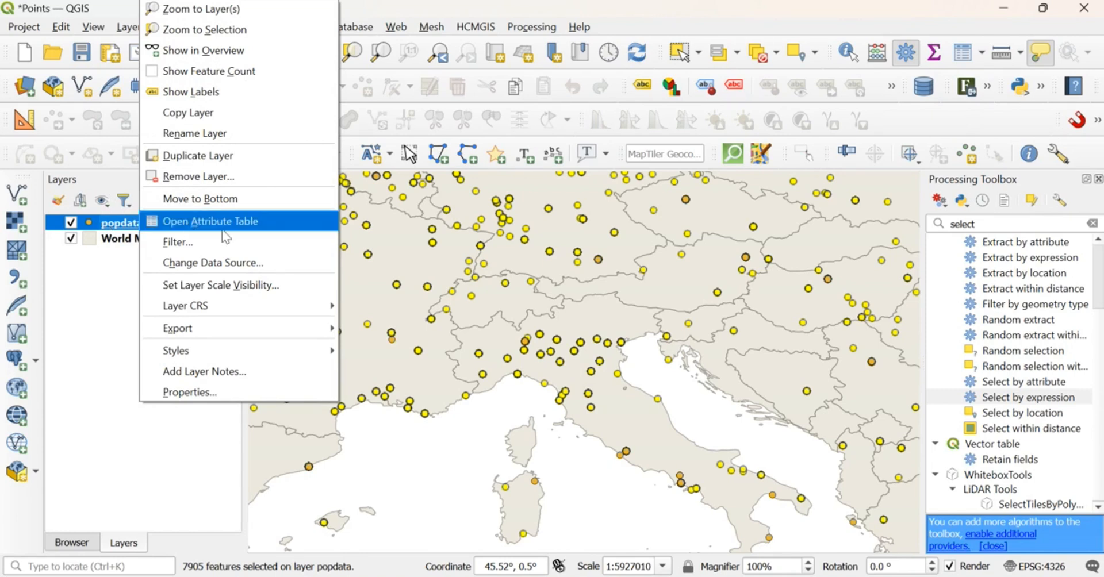
mouse_move(214, 328)
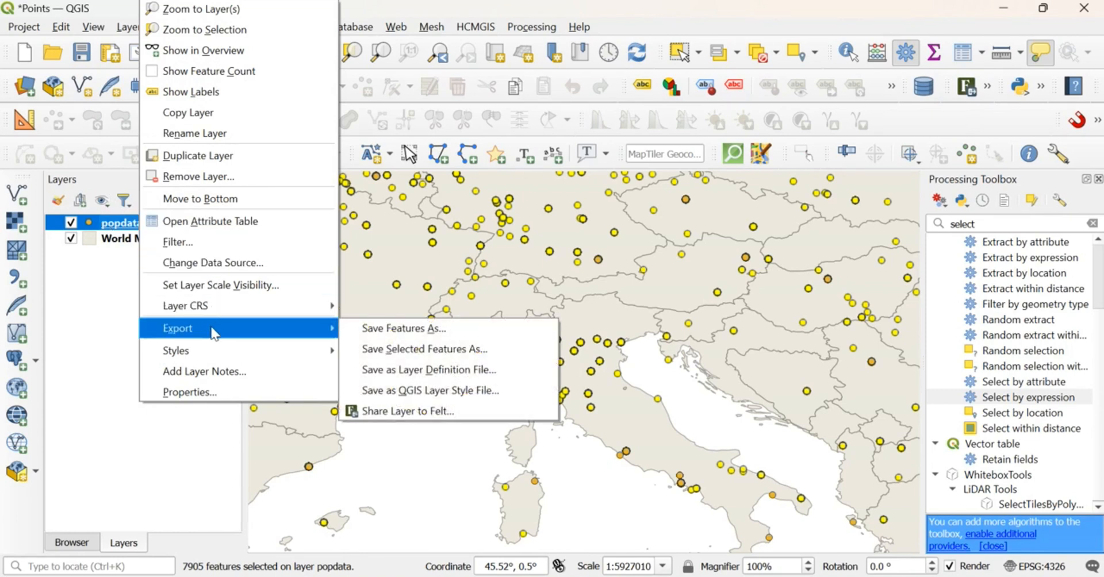
left_click(439, 349)
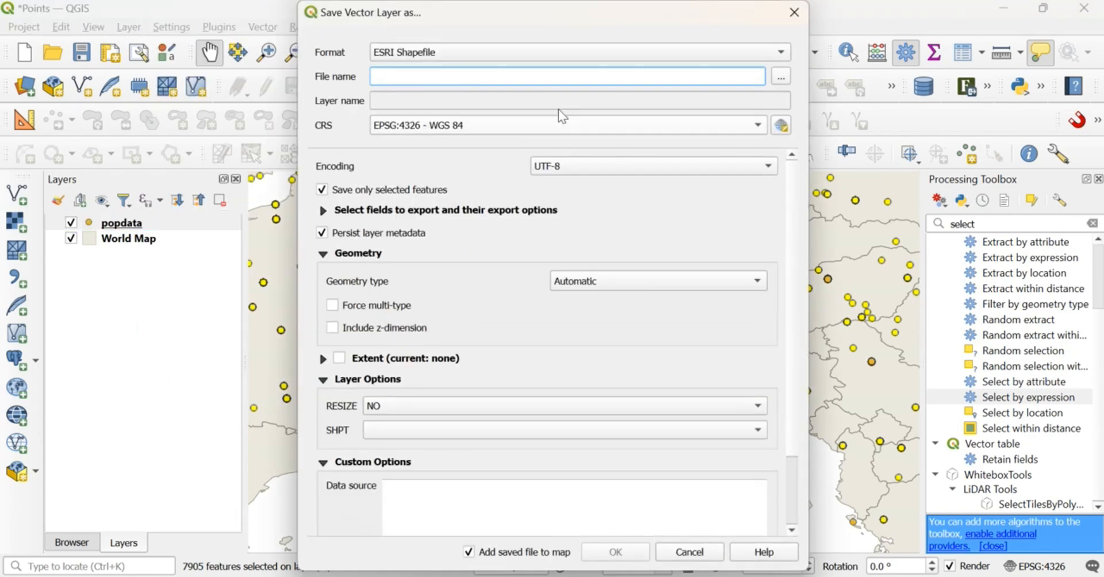
left_click(780, 76)
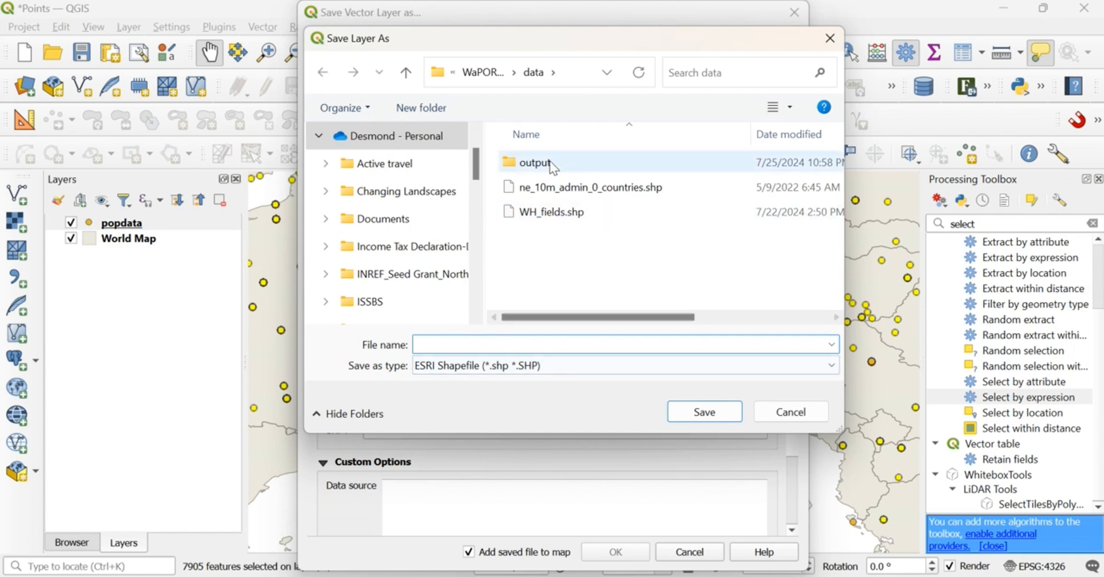
scroll(391, 286, "down", 8)
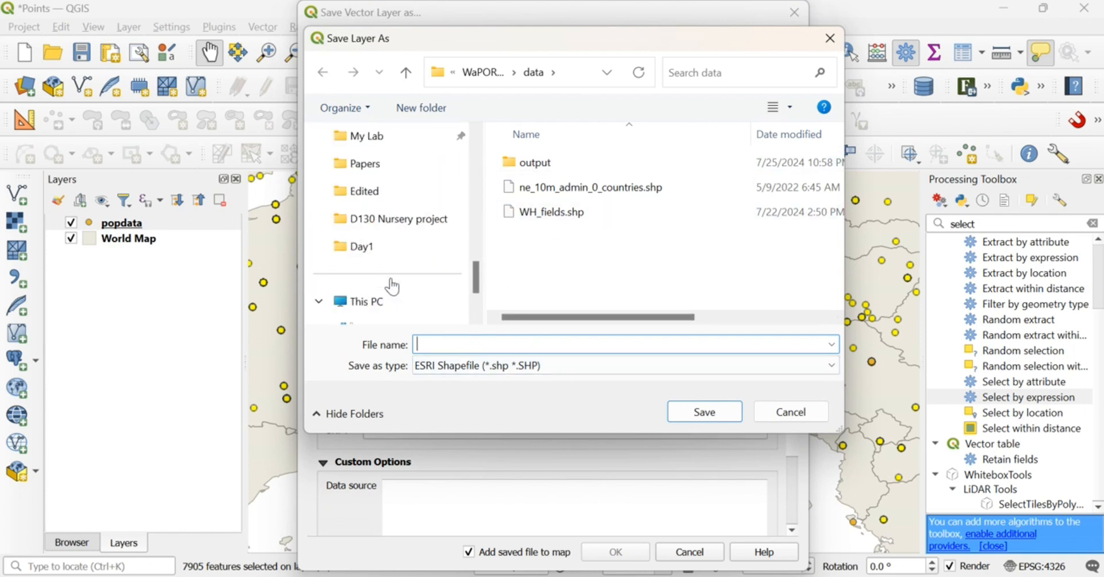
left_click(397, 249)
left_click(525, 346)
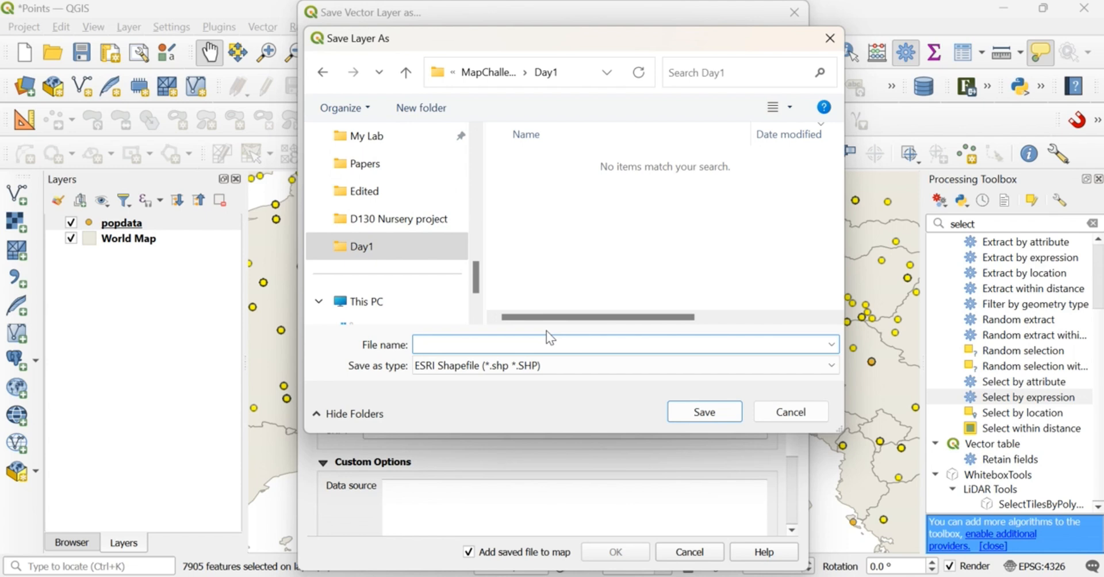
type("fisrtlayer")
left_click(702, 411)
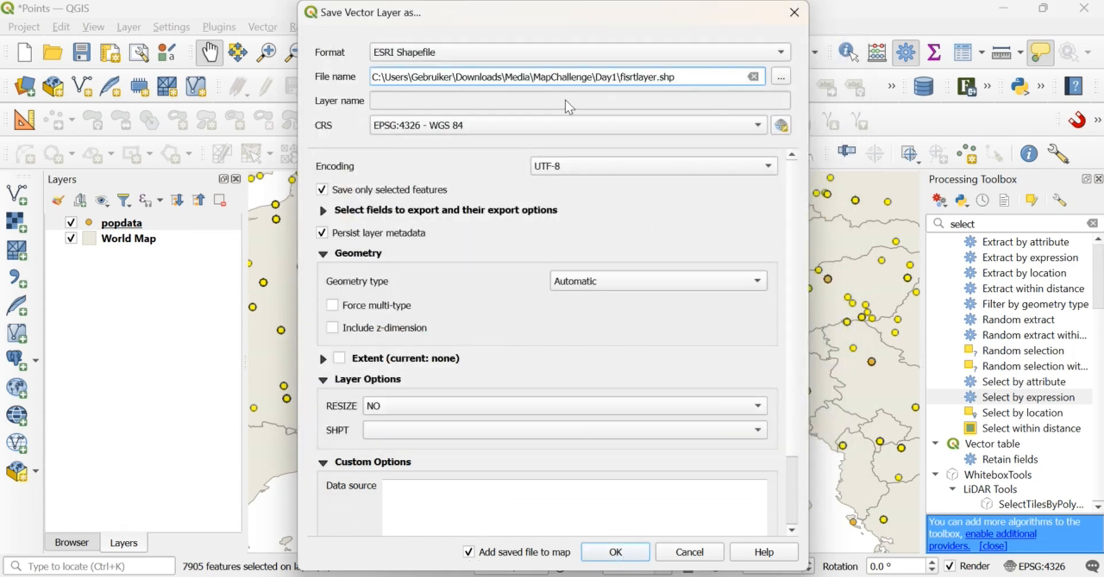
left_click(613, 551)
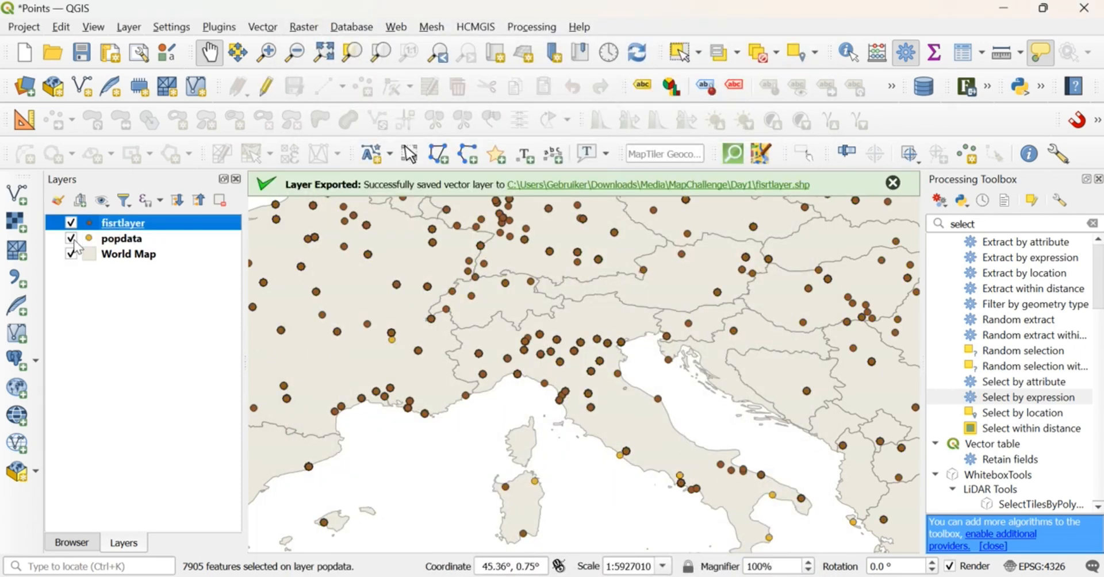
- Hide the popdata layer and inspect the exported fisrtlayer points on the world map
scroll(568, 307, "down", 3)
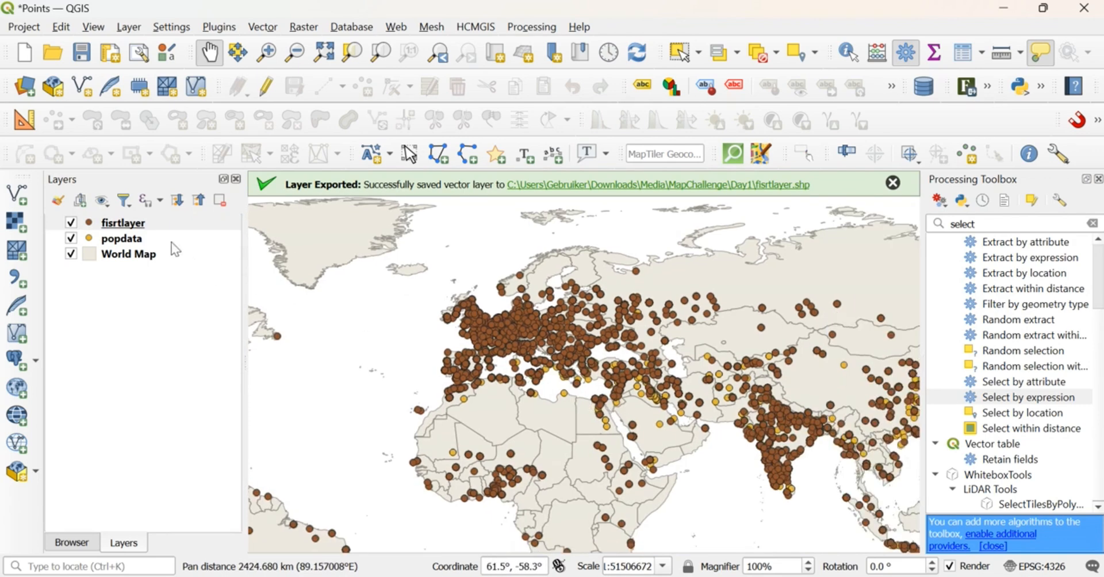
left_click(72, 239)
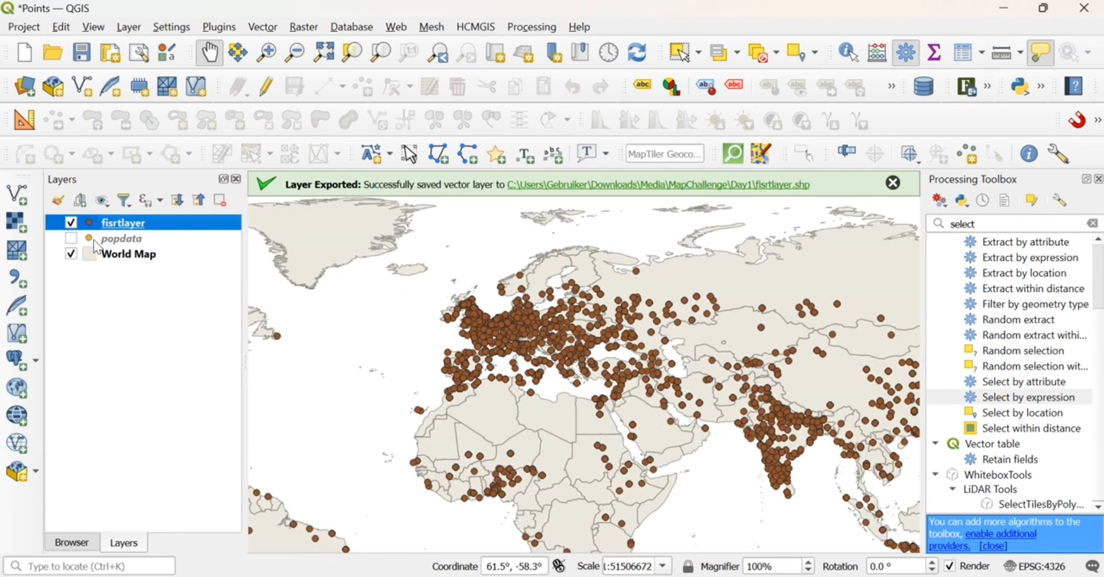
scroll(605, 382, "up", 2)
scroll(576, 375, "down", 1)
scroll(549, 342, "up", 2)
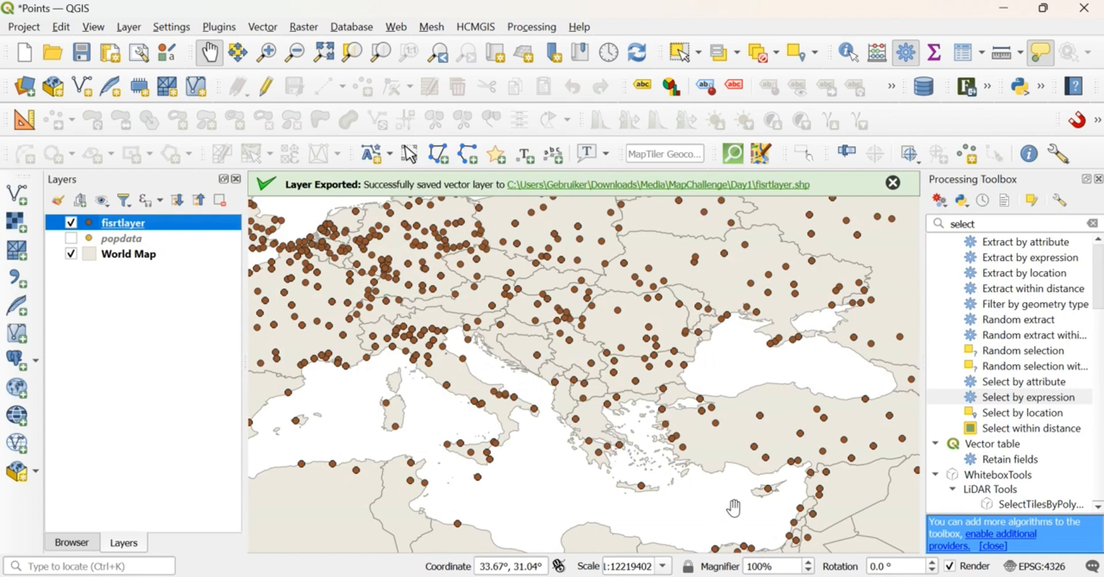
- Open Select by Expression from the Processing Toolbox and set popdata as the input layer
mouse_move(552, 576)
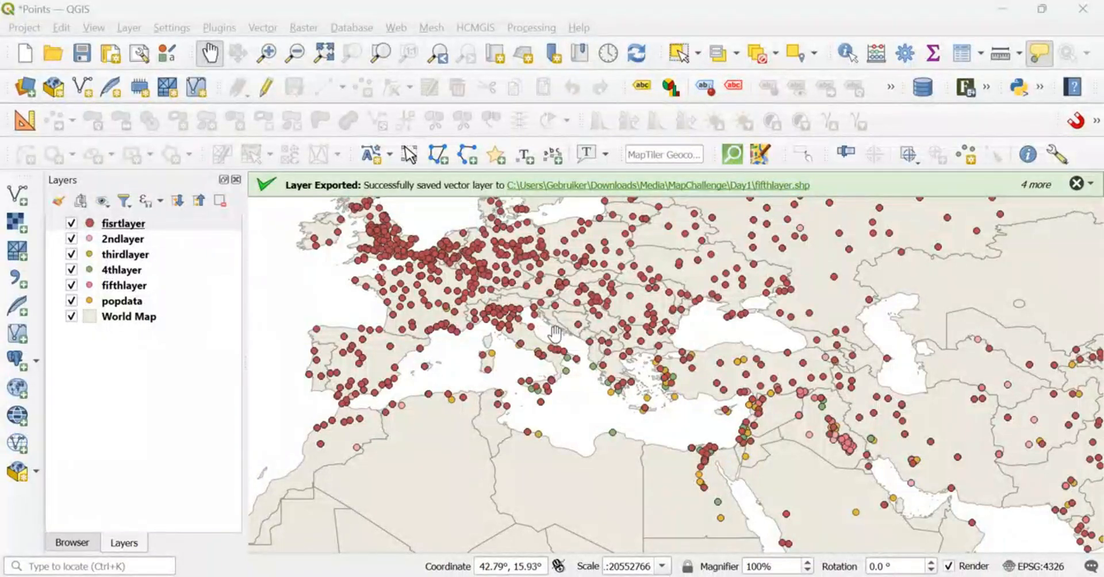
mouse_move(591, 335)
left_click(905, 53)
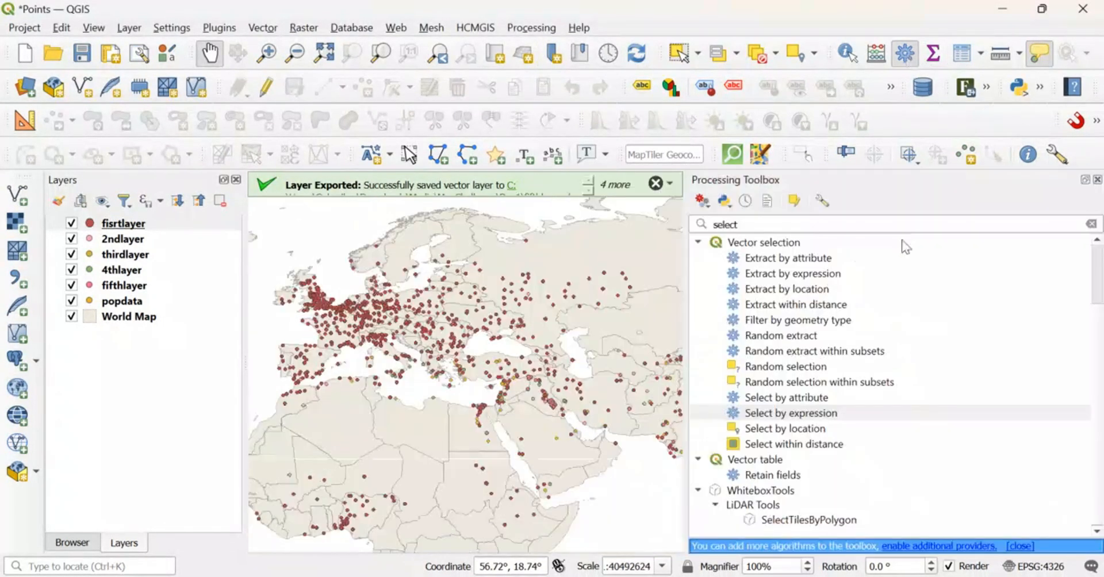
double_click(828, 412)
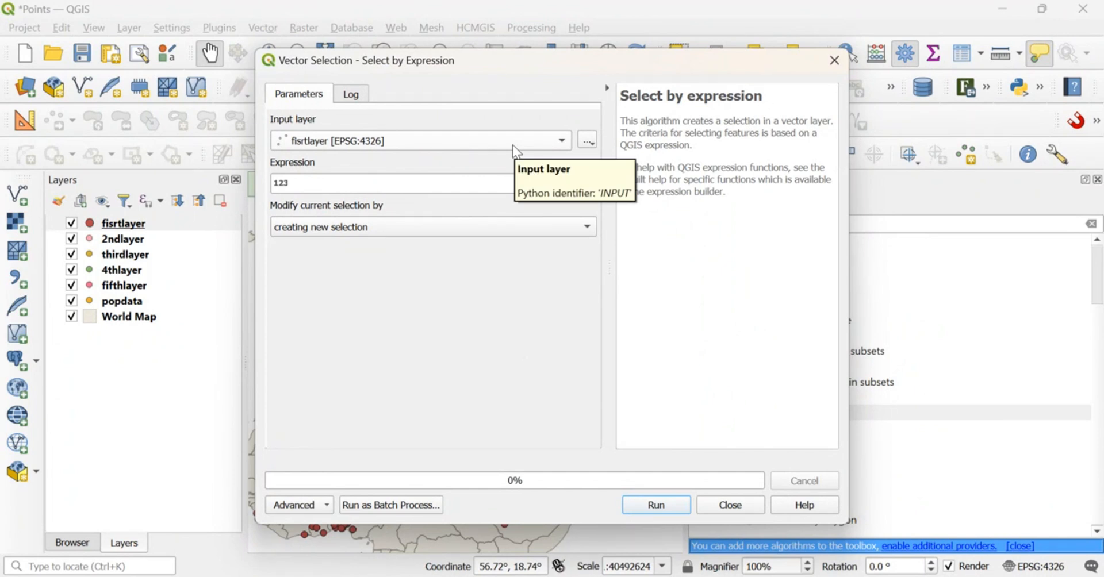
left_click(443, 141)
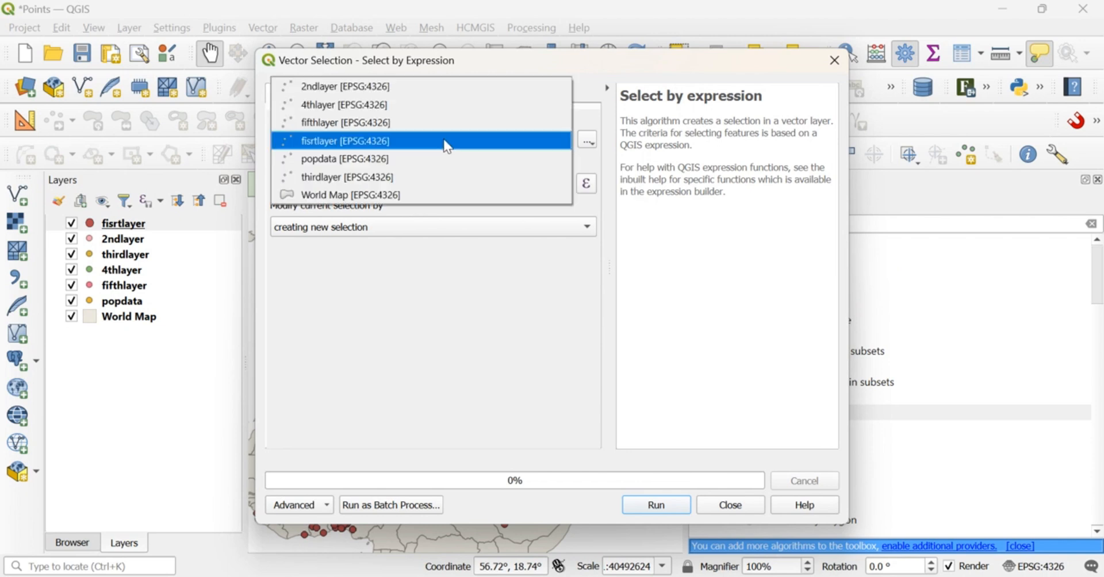
left_click(454, 160)
- Review the recent and user year-range expressions in the expression builder and close it without inserting one
left_click(586, 184)
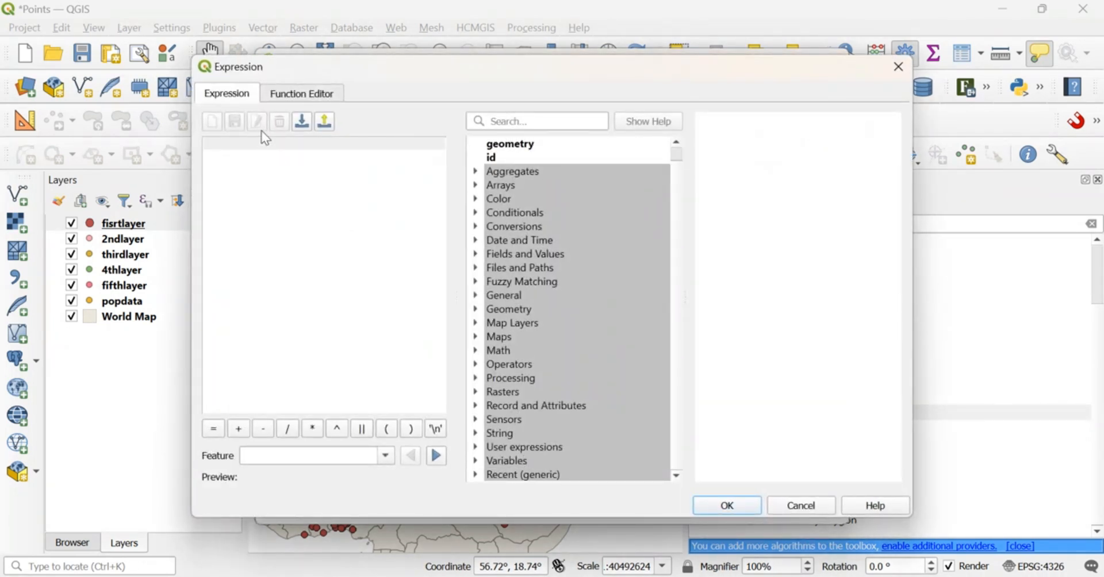
left_click(474, 475)
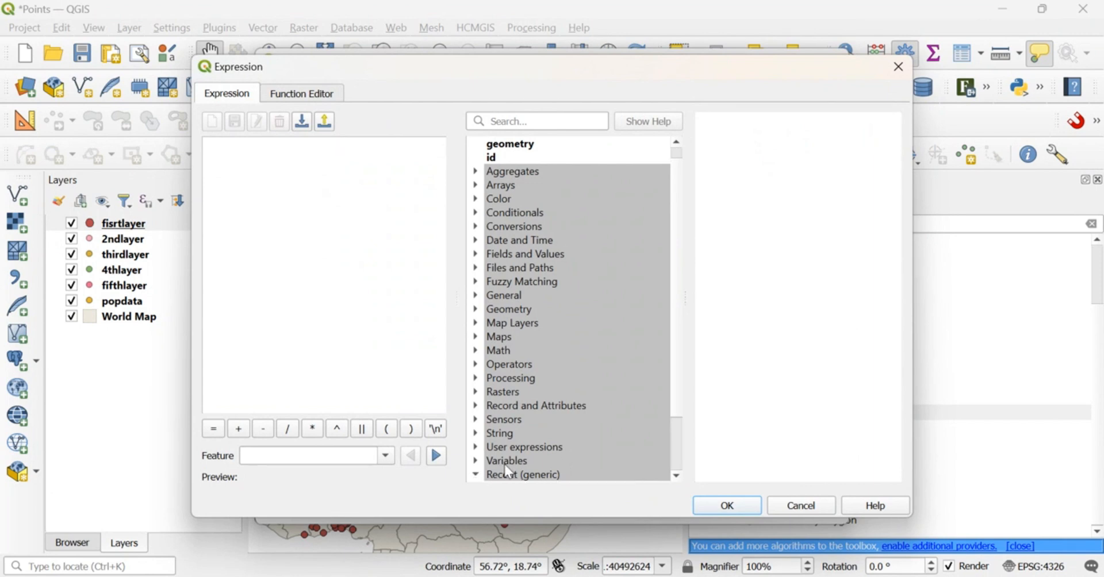
scroll(568, 454, "down", 2)
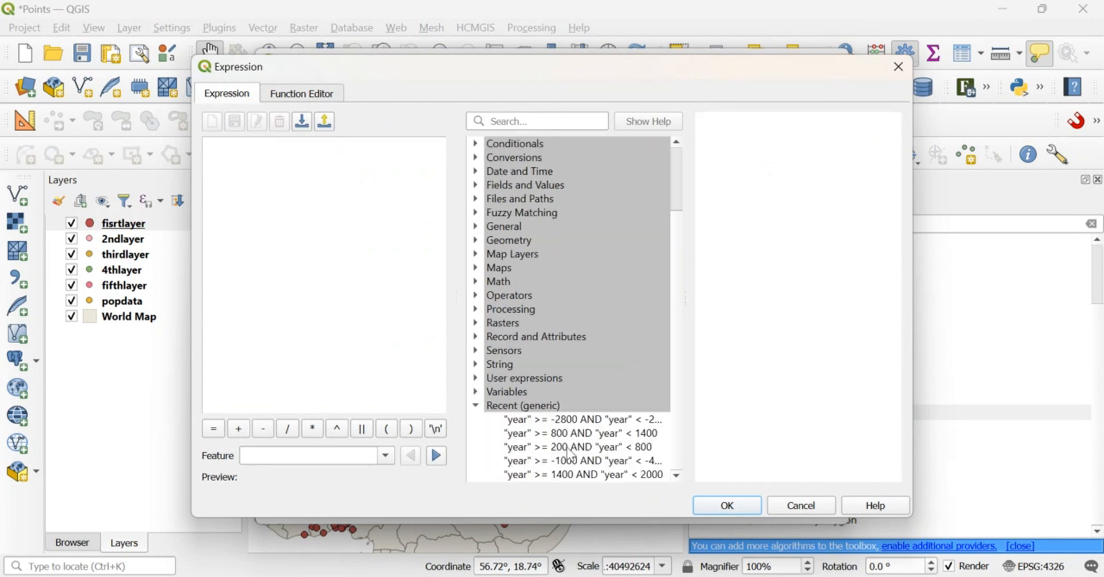
left_click(476, 379)
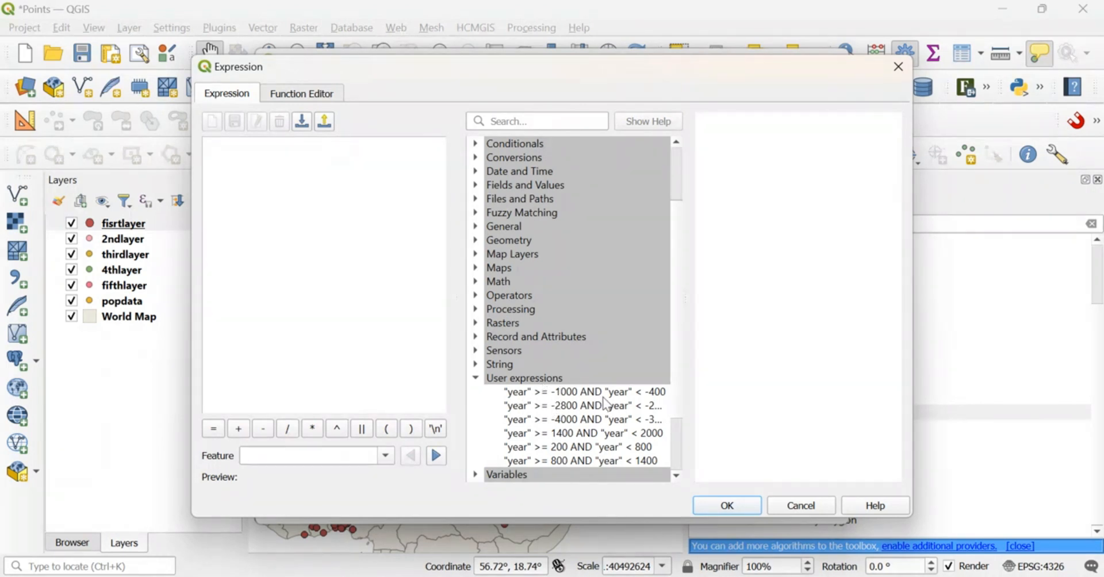
scroll(595, 398, "down", 1)
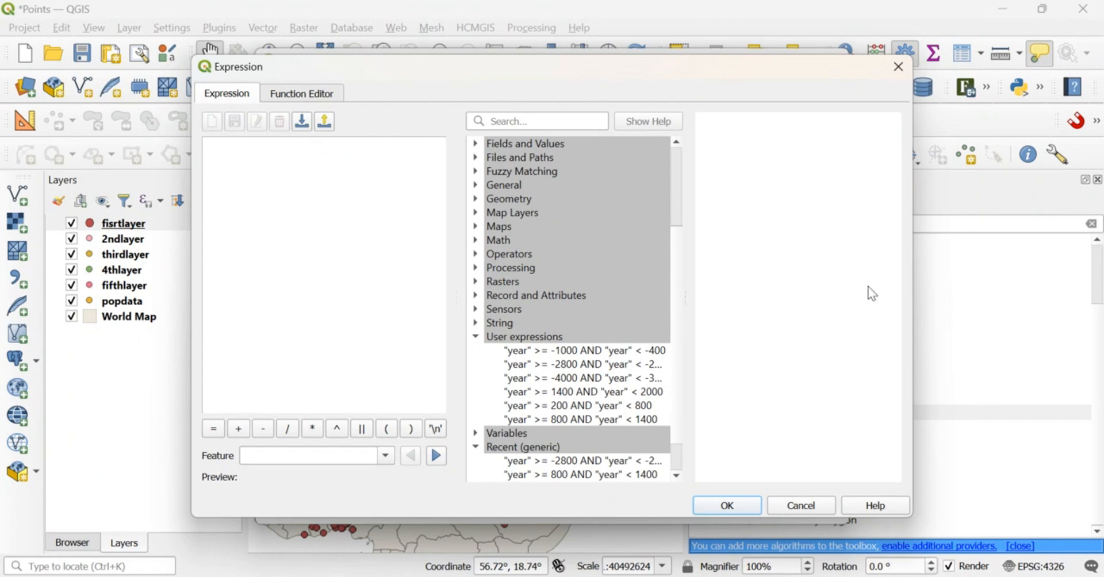
left_click(898, 70)
- View popdata's export options for saving selected features and dismiss them without exporting
left_click(130, 301)
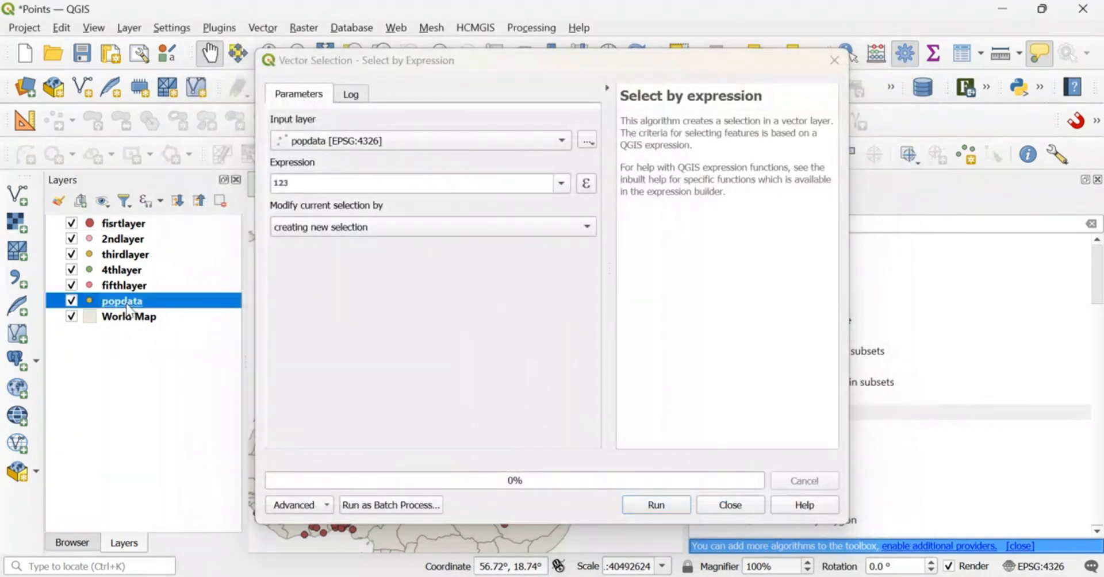
right_click(128, 301)
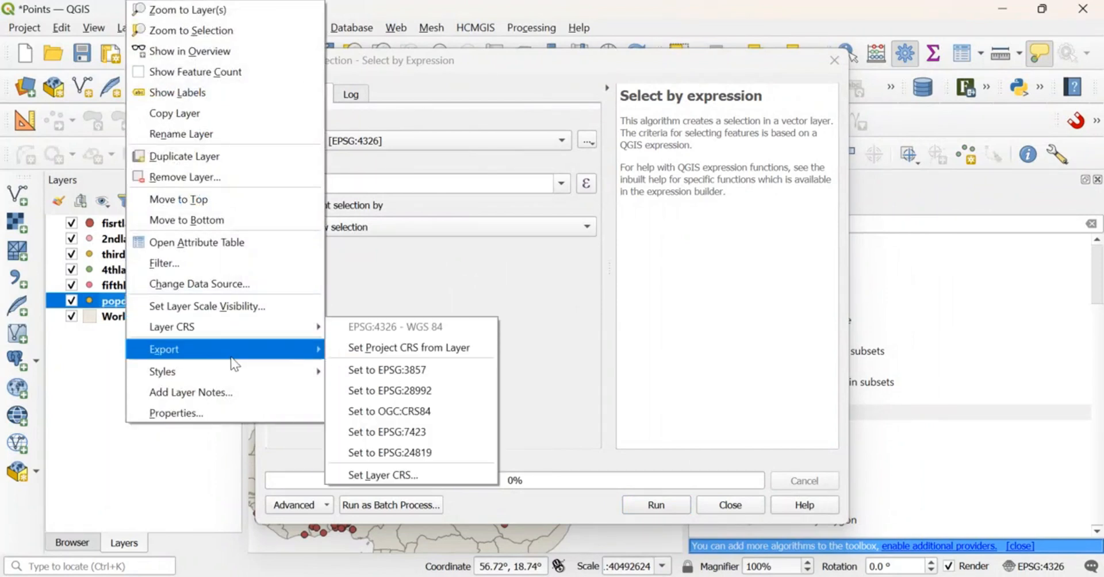
mouse_move(235, 358)
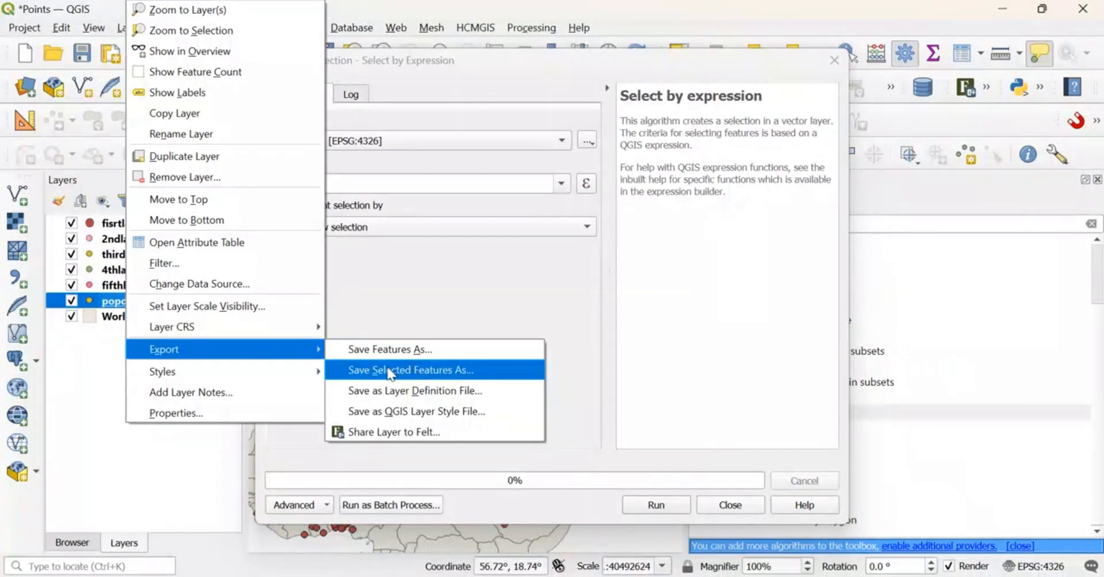
left_click(86, 466)
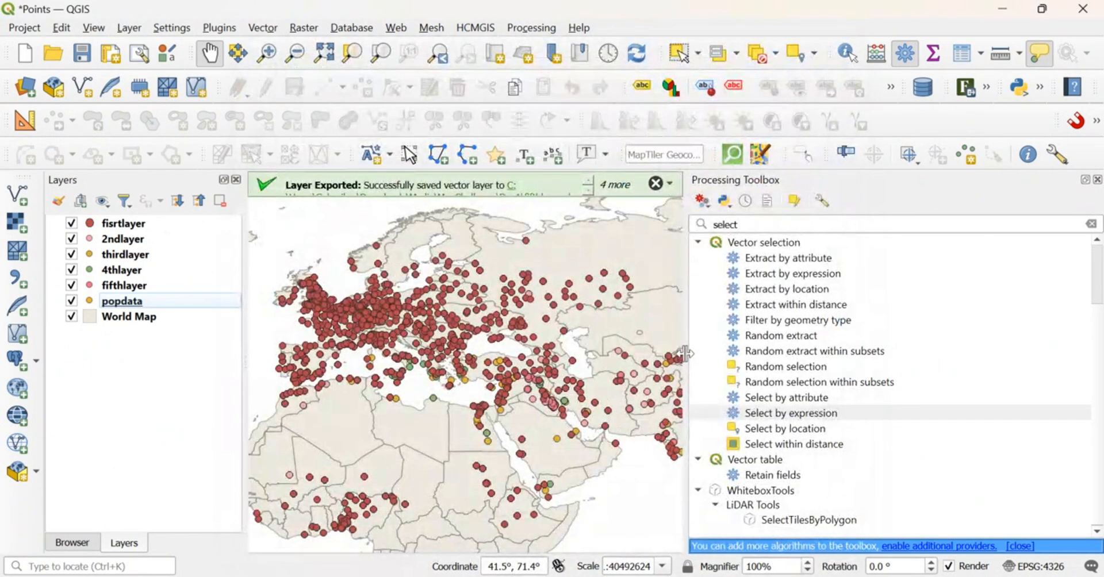
- Inspect the period layers' points over Europe and the Middle East and close the Processing Toolbox
left_click_drag(685, 353, 934, 353)
left_click_drag(493, 323, 506, 379)
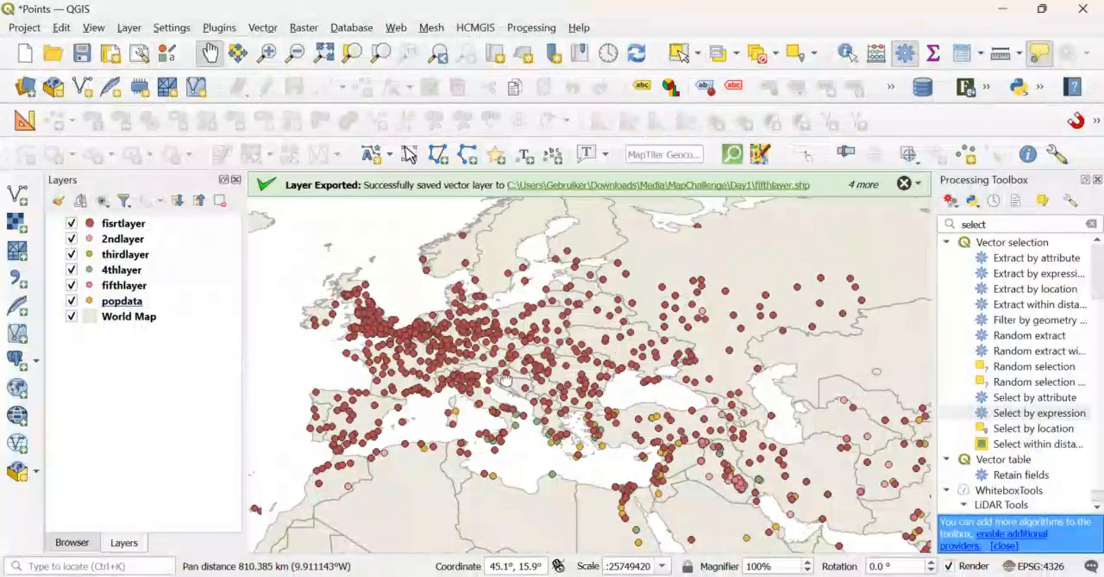
left_click_drag(469, 337, 441, 303)
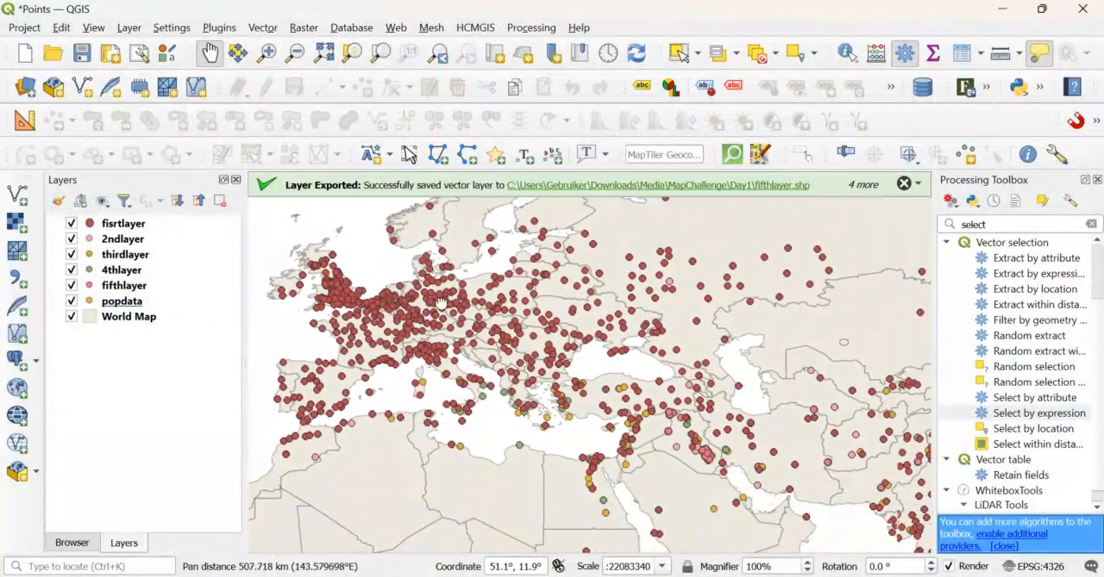
left_click_drag(530, 416, 480, 400)
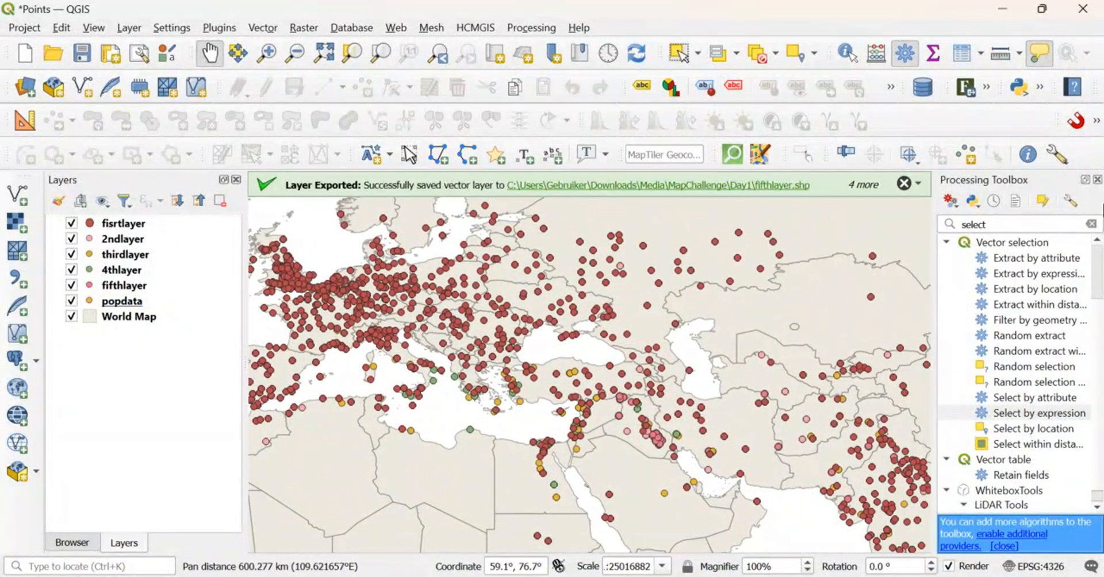
left_click(1097, 180)
- Open the layer styling for fisrtlayer and recolour its point markers bright red
left_click(137, 229)
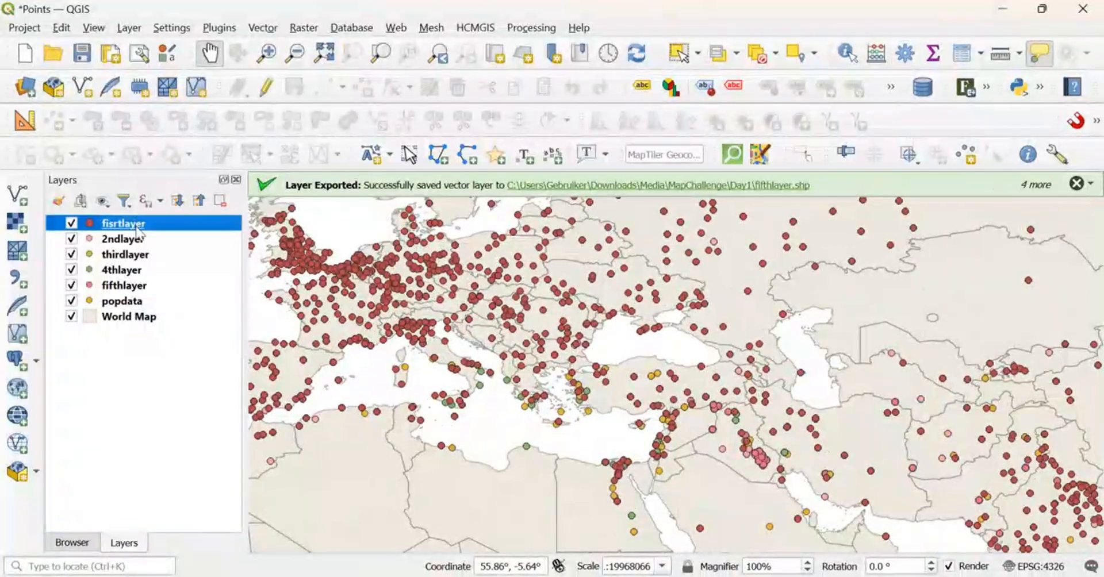
left_click(58, 201)
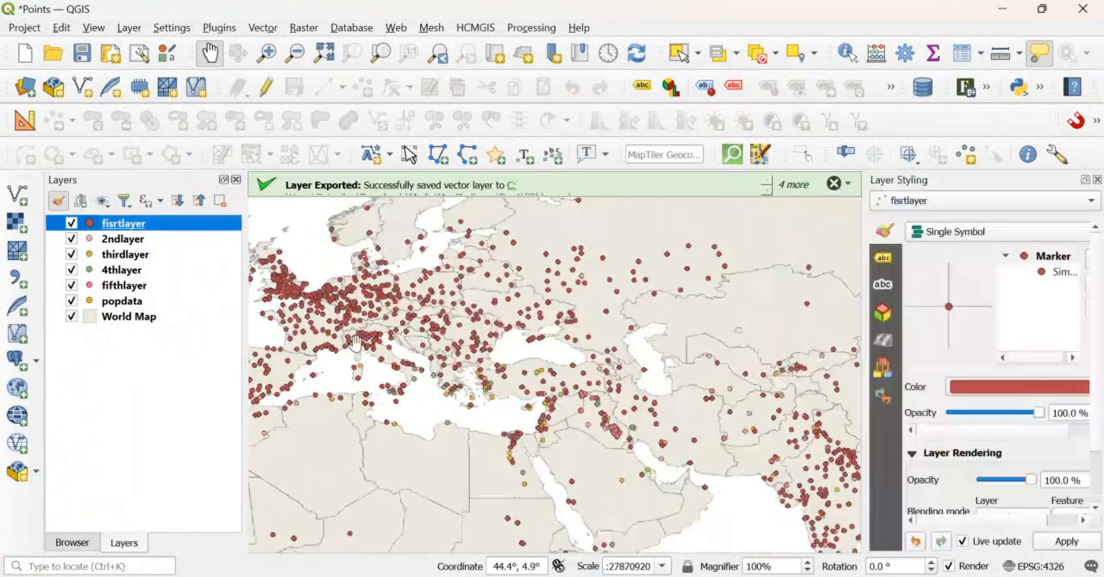
left_click_drag(864, 322, 628, 322)
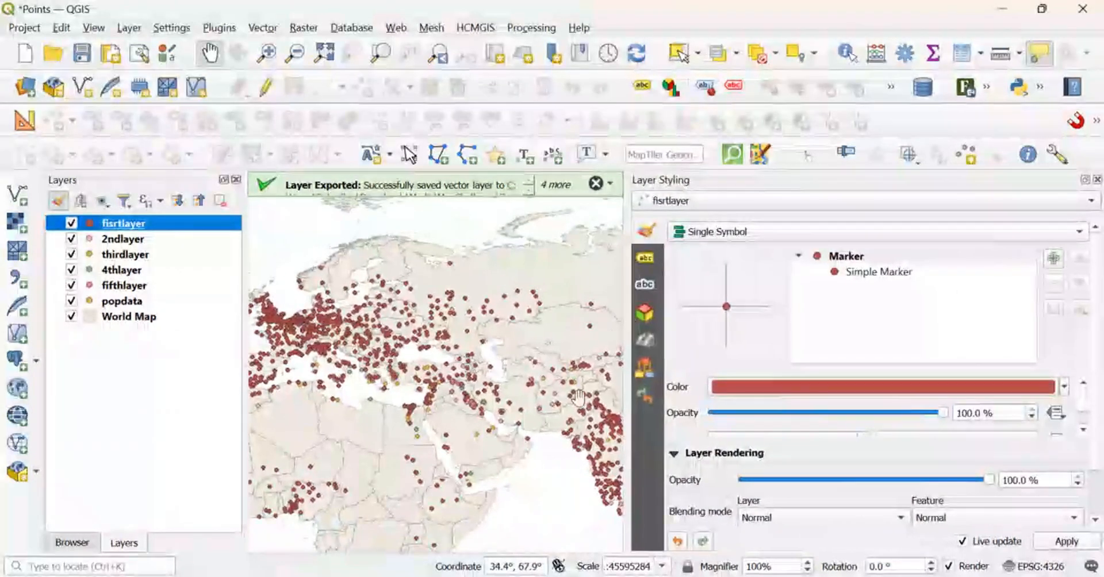
left_click(1064, 387)
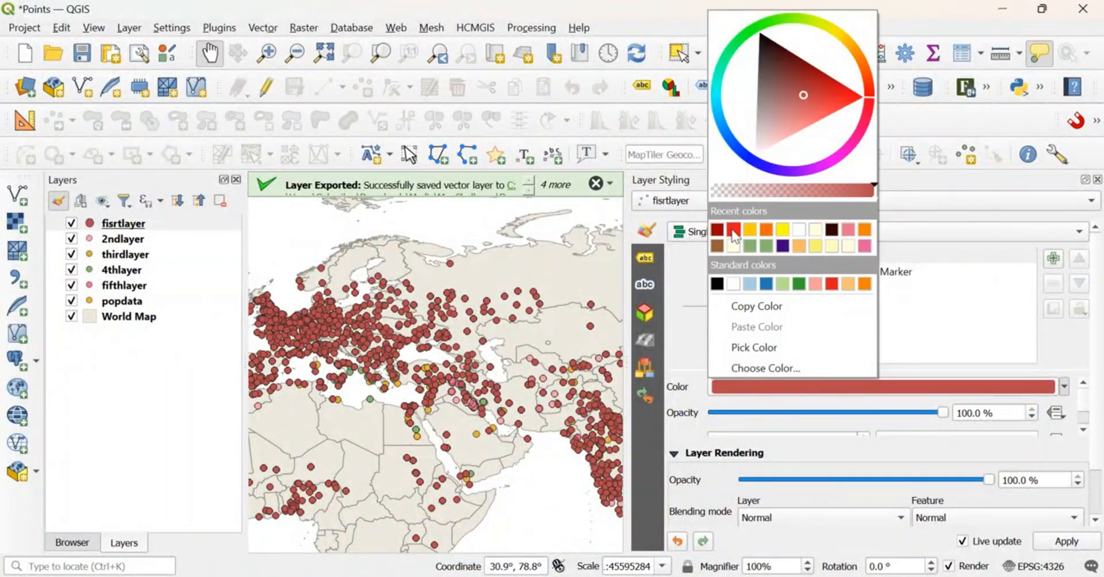
left_click(733, 230)
- Examine the recoloured fisrtlayer points against the other period layers over Europe, Africa and the Middle East, and close the layer styling
left_click_drag(275, 360, 328, 344)
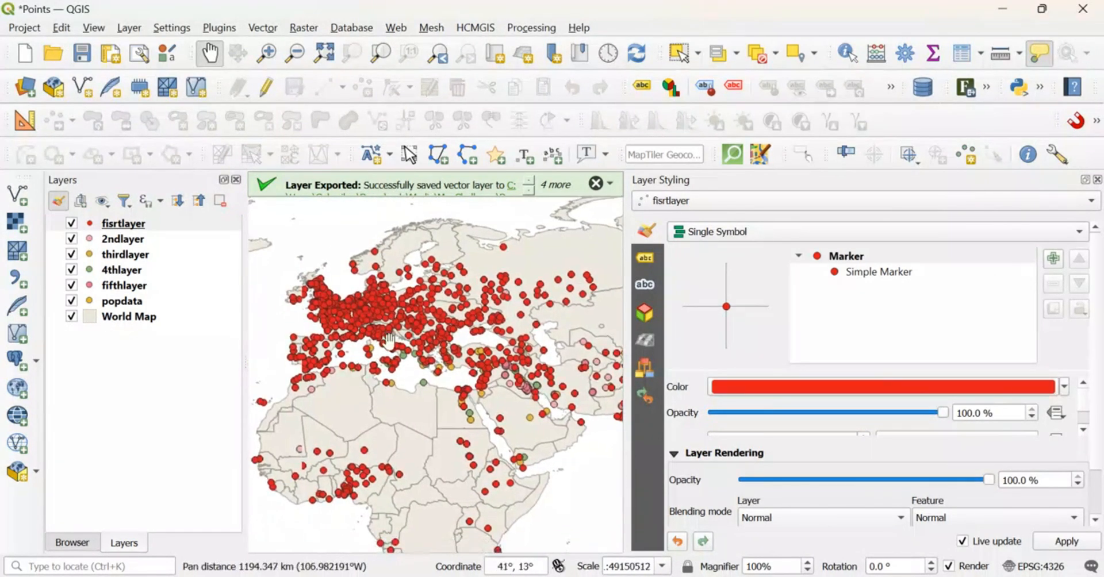
scroll(390, 328, "up", 1)
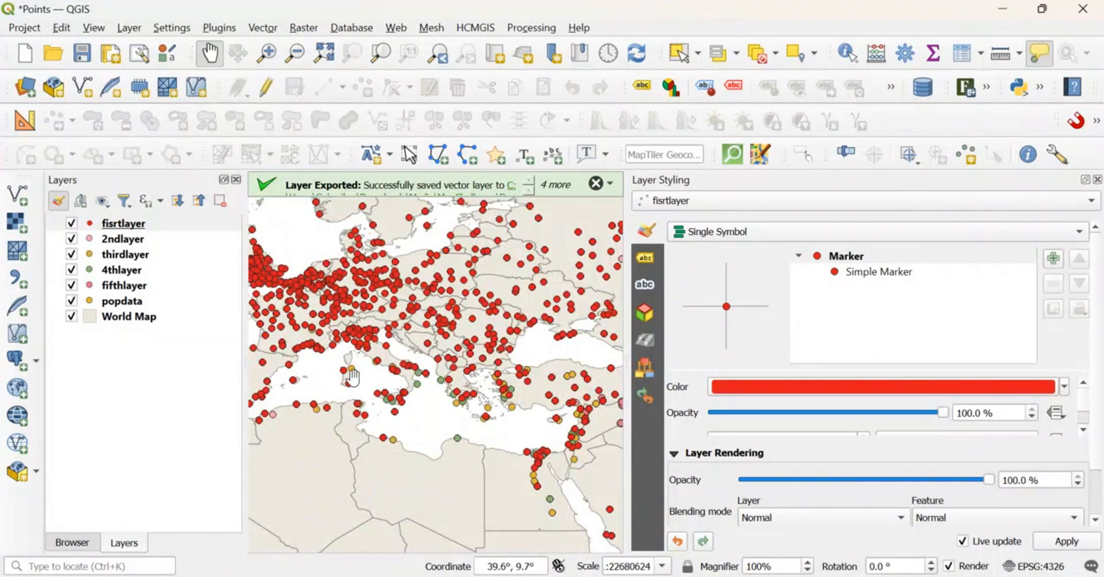
scroll(375, 430, "down", 1)
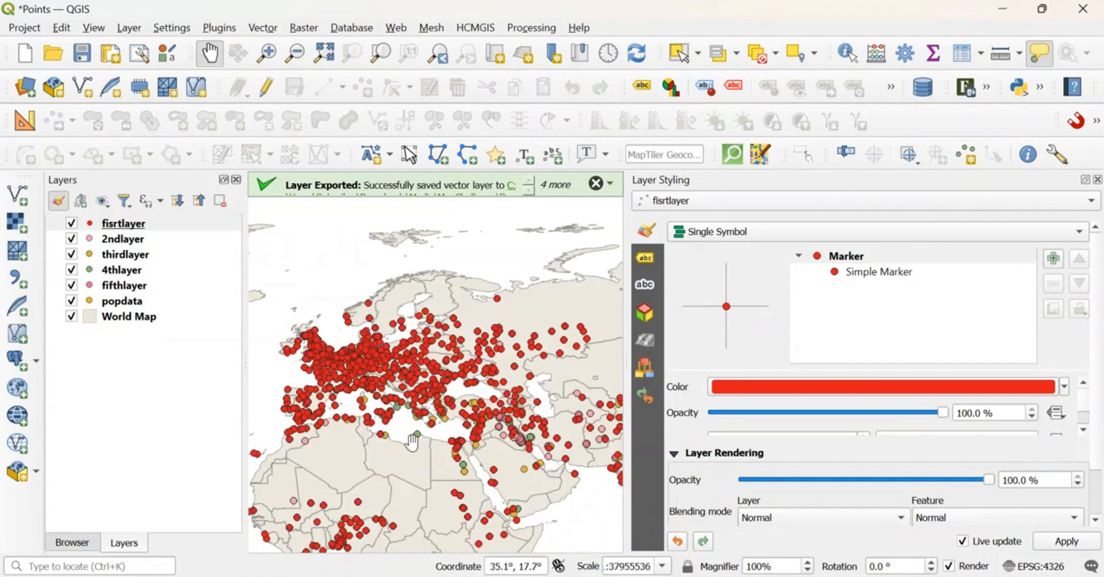
left_click_drag(424, 480, 418, 405)
scroll(478, 368, "up", 1)
scroll(546, 346, "up", 1)
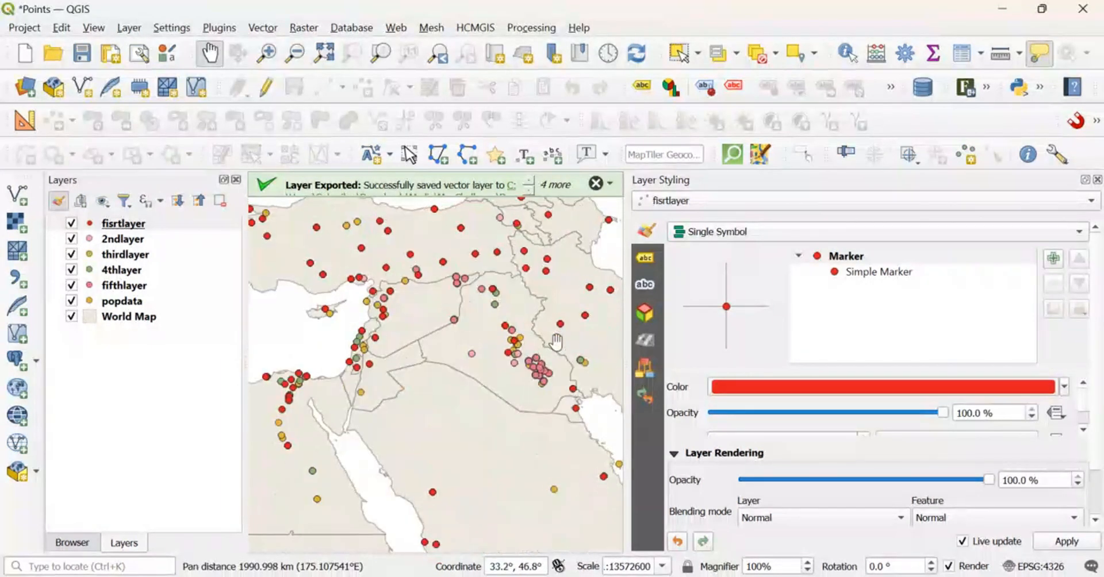
scroll(524, 352, "down", 1)
scroll(370, 387, "down", 1)
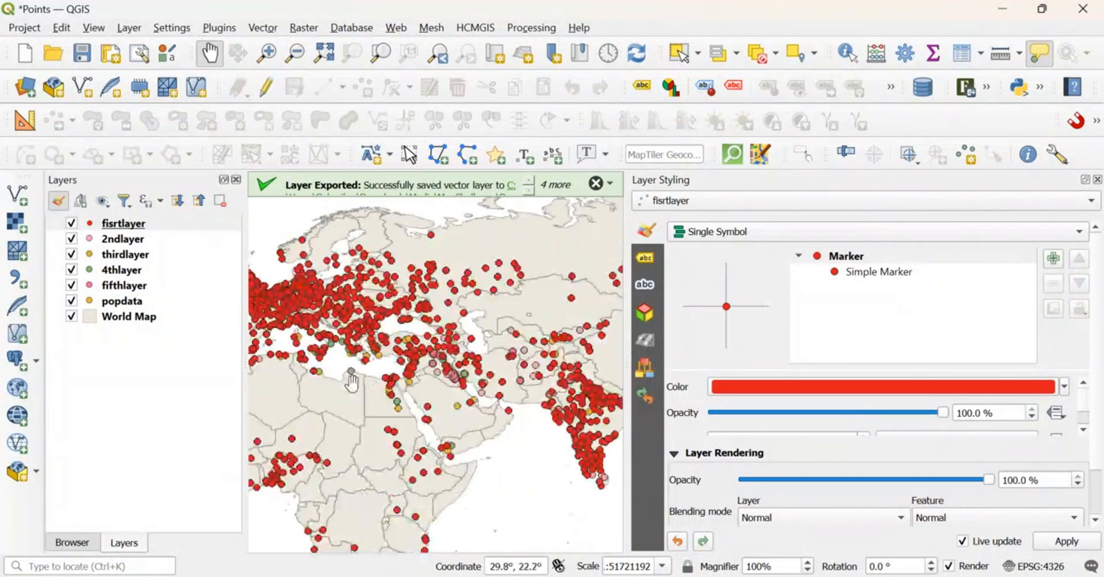
left_click_drag(349, 383, 383, 370)
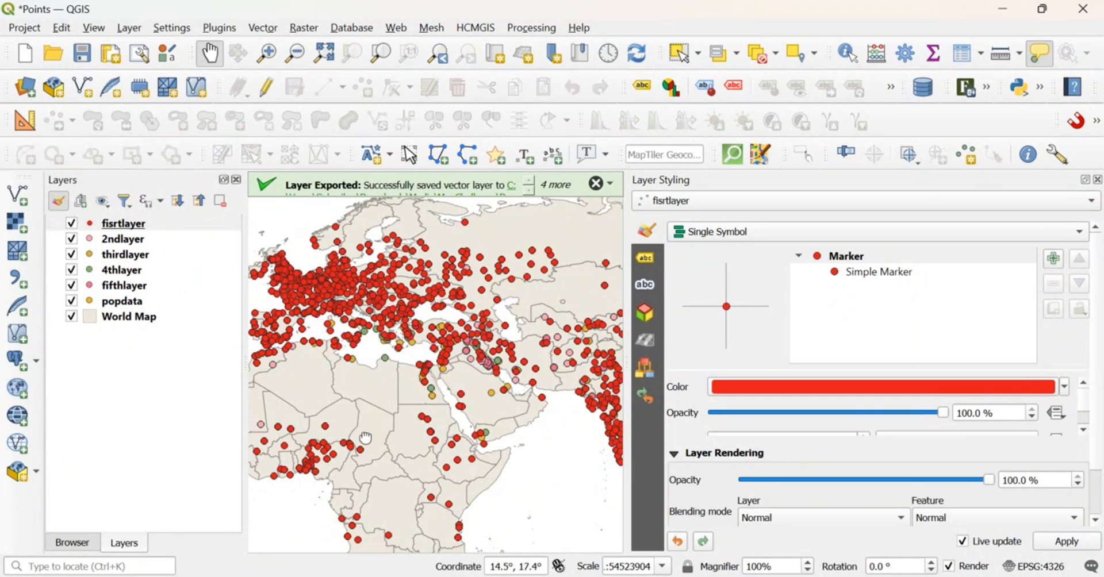
left_click_drag(366, 438, 428, 407)
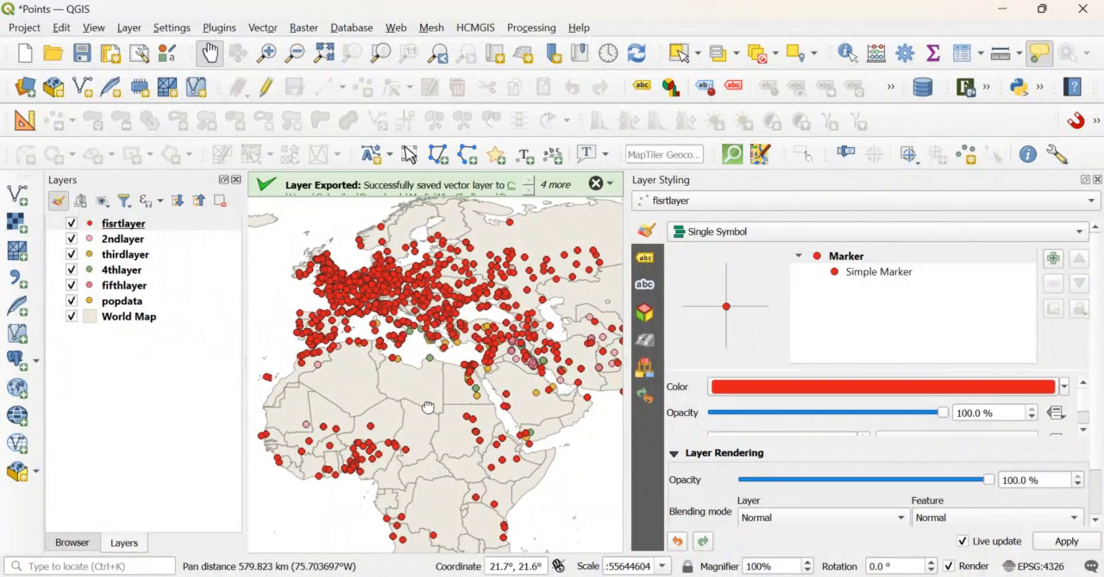
left_click_drag(580, 352, 552, 372)
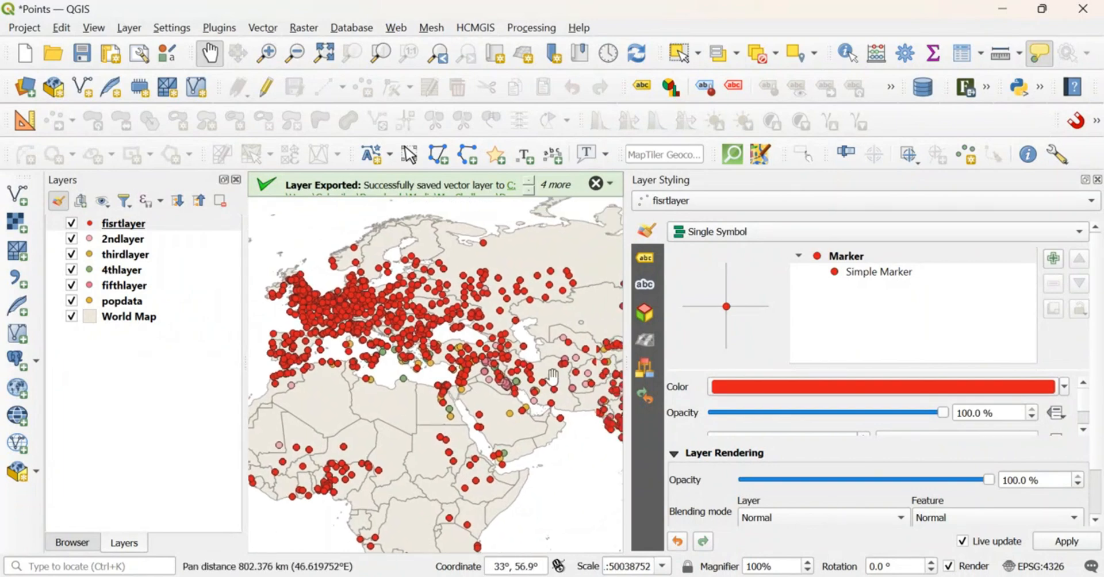
left_click(1097, 177)
- Inspect the distribution of all period layers' points from the Mediterranean across Africa and Asia
left_click_drag(566, 408, 539, 421)
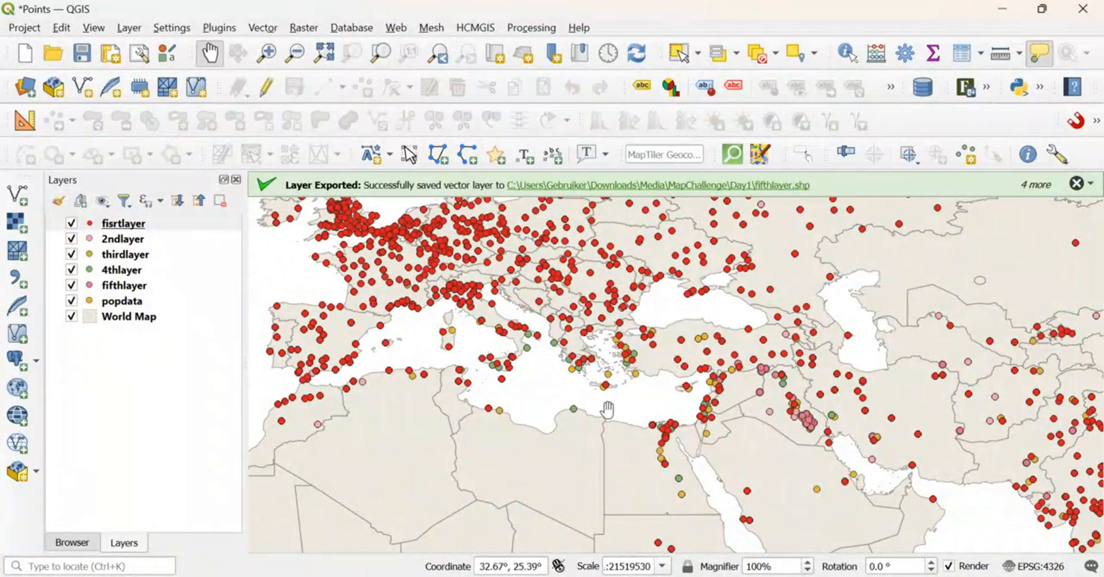
left_click_drag(695, 411, 521, 350)
scroll(640, 408, "down", 1)
scroll(573, 370, "down", 1)
scroll(521, 350, "down", 1)
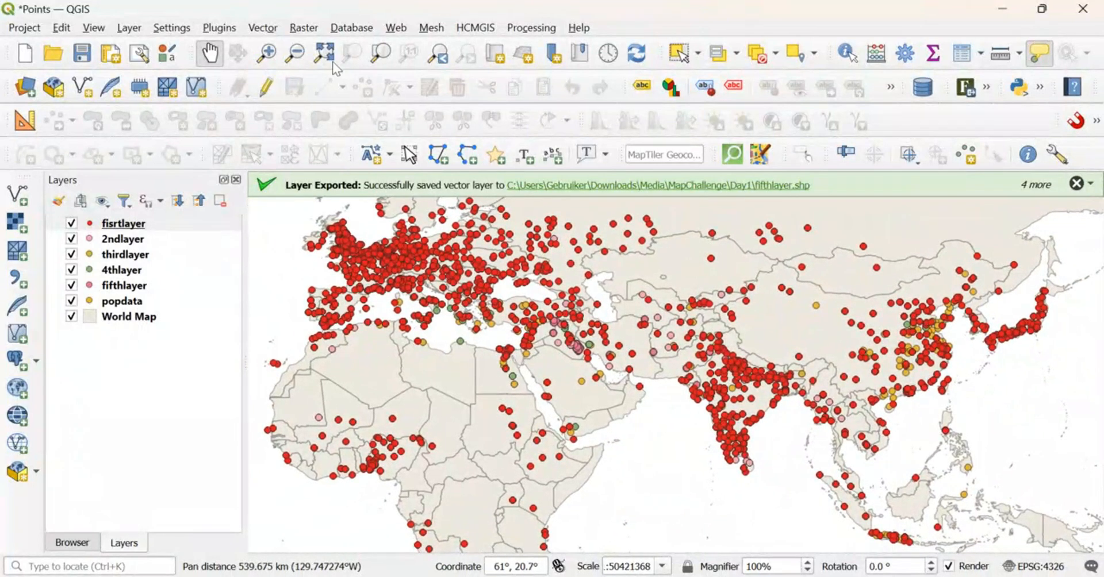
left_click_drag(519, 401, 502, 394)
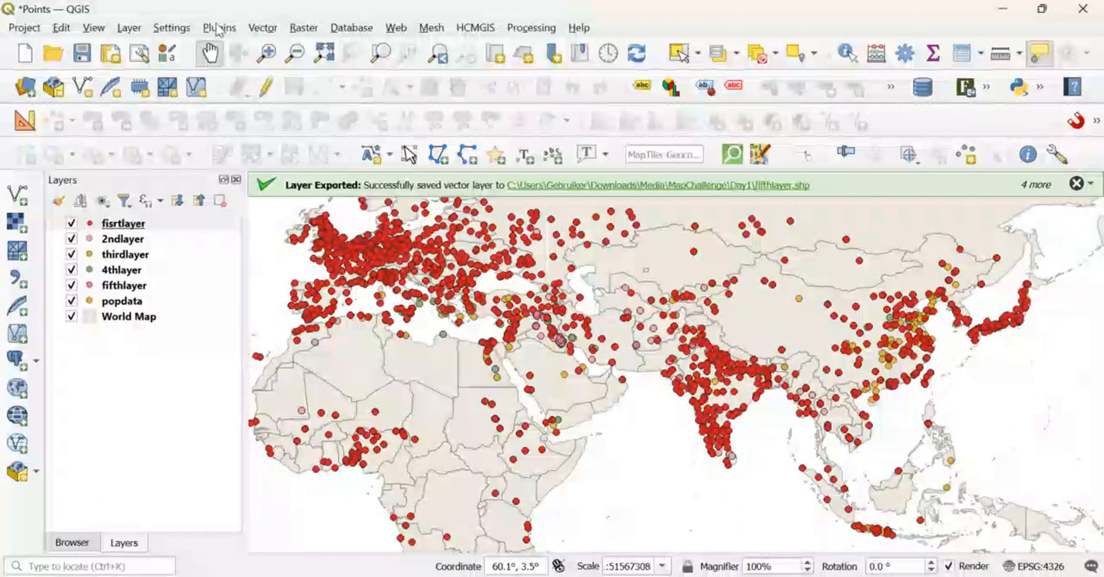
- Search the plugin manager for "globe", review the Globe Builder description and close the manager
left_click(217, 28)
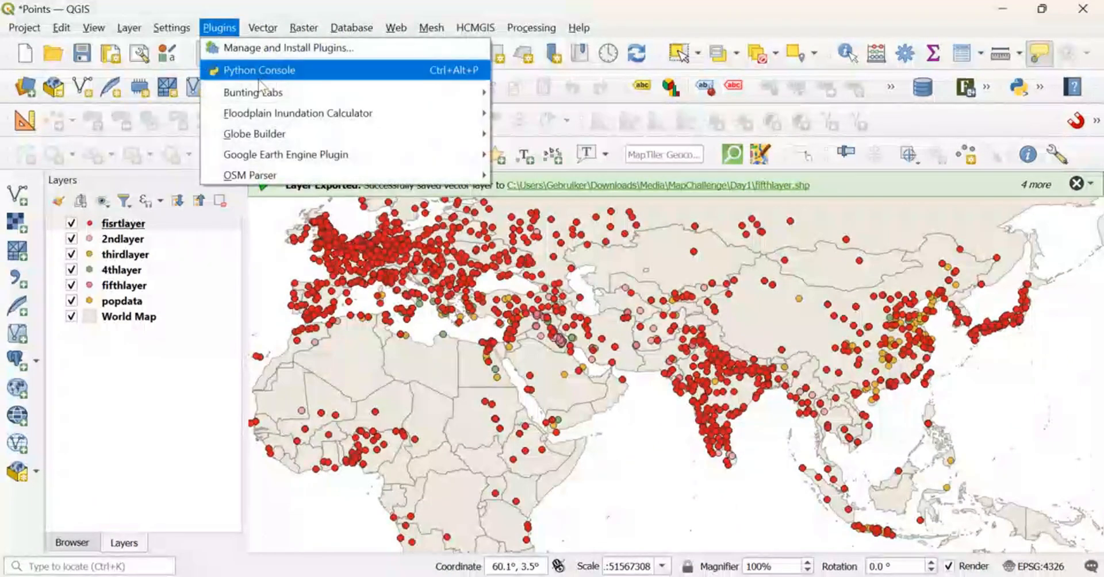
left_click(215, 28)
left_click(215, 28)
left_click(271, 50)
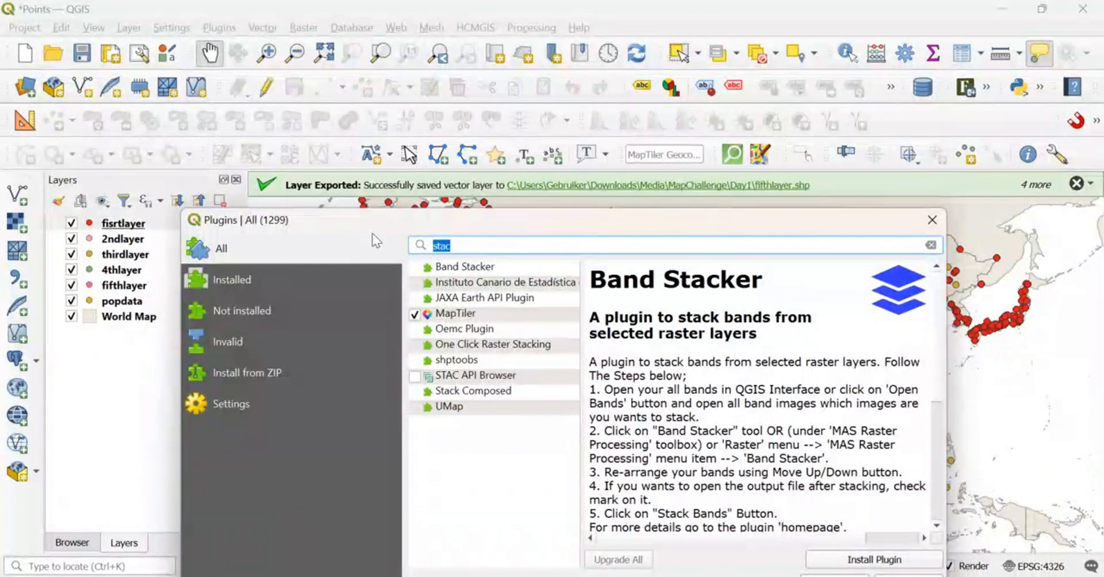
type("globe")
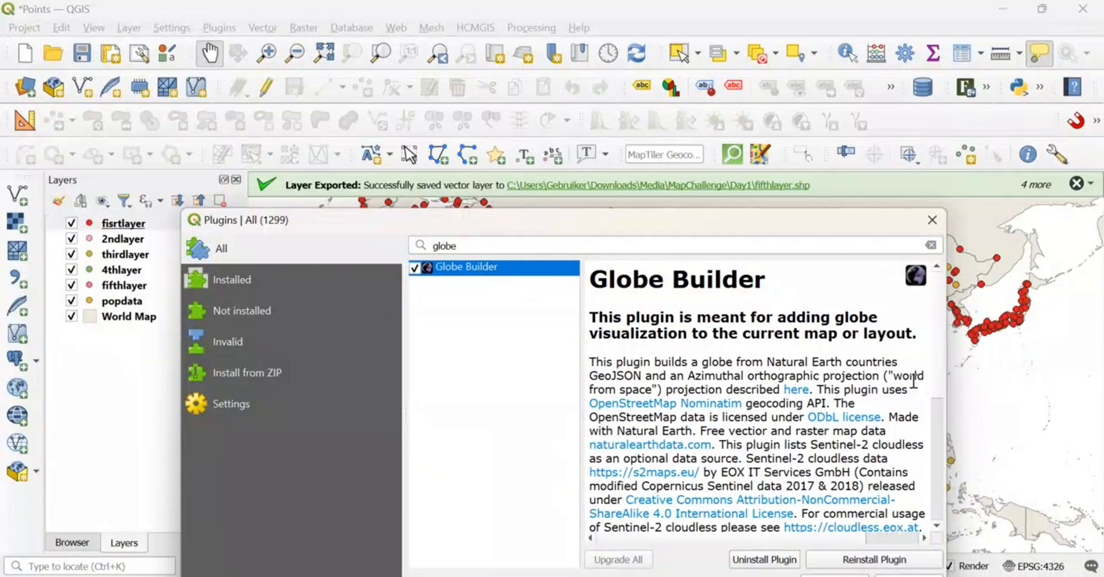
scroll(773, 482, "down", 3)
scroll(819, 393, "up", 3)
left_click(932, 220)
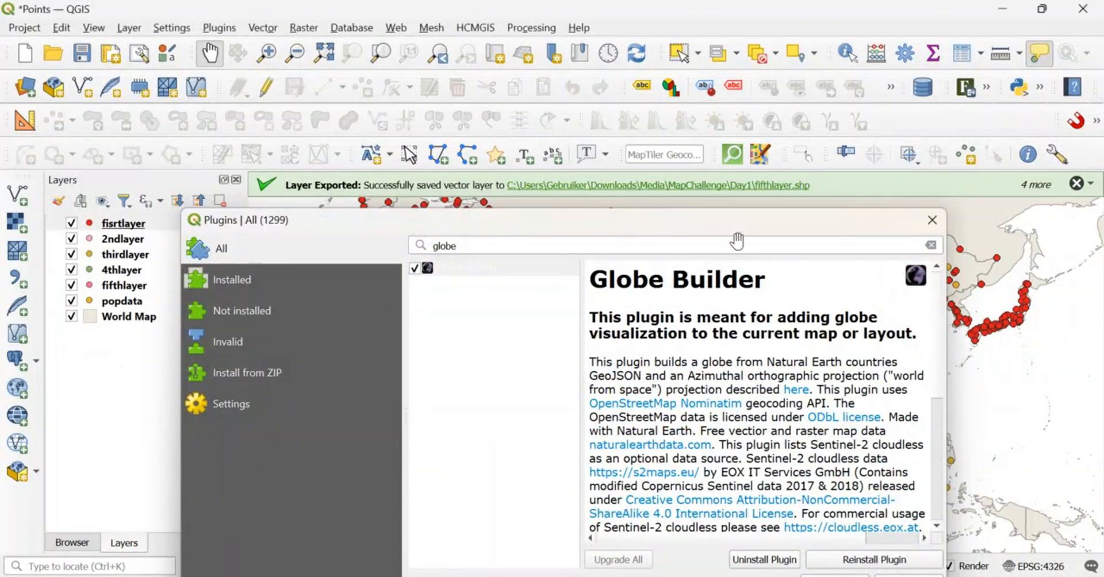
- Open the Globe Builder plugin's globe view settings
left_click_drag(446, 445, 483, 429)
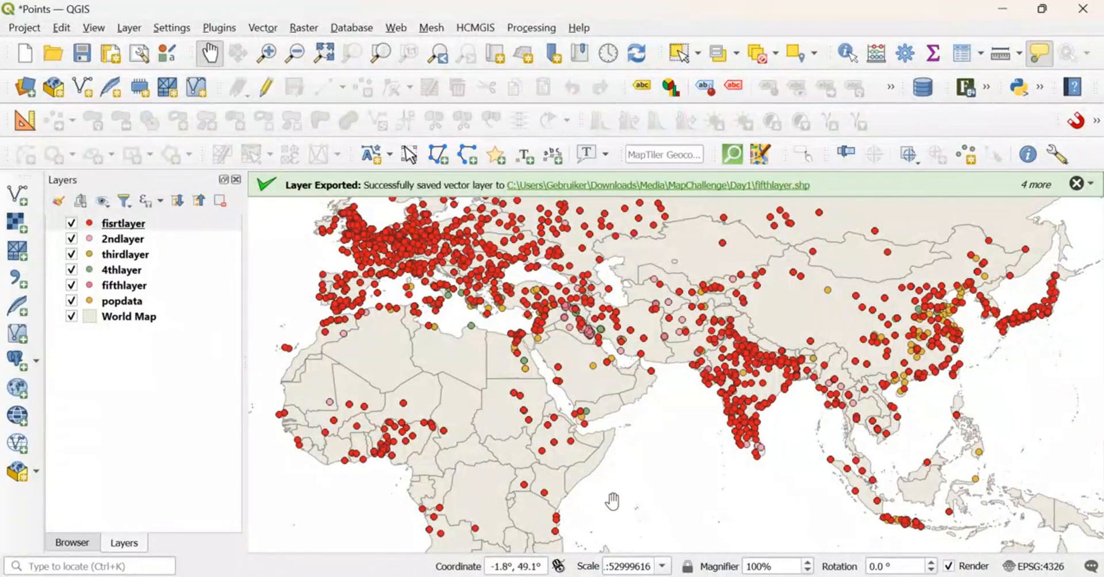
left_click_drag(613, 503, 556, 440)
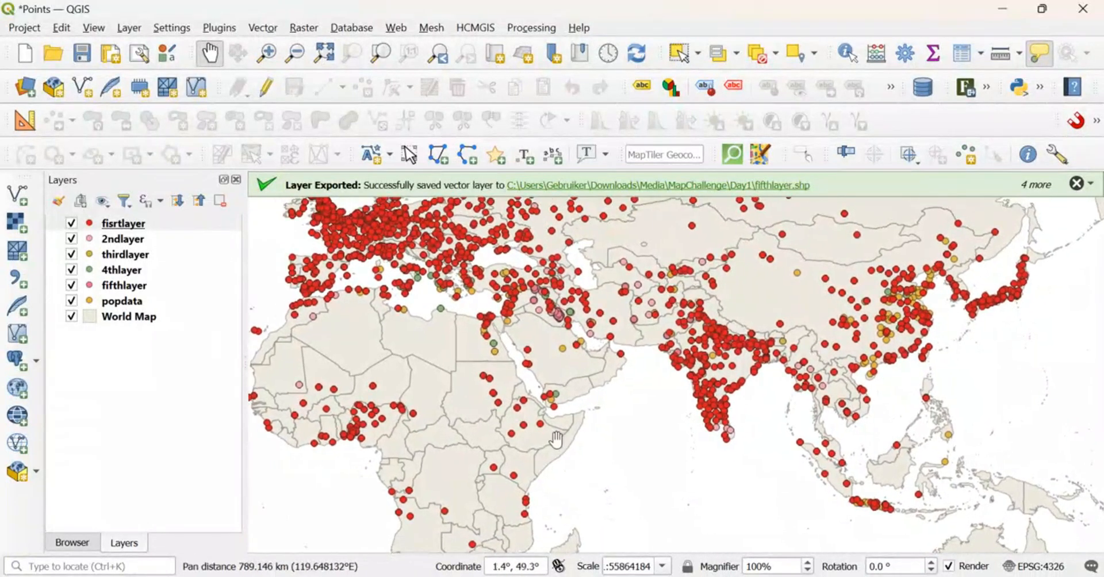
left_click(218, 27)
mouse_move(259, 134)
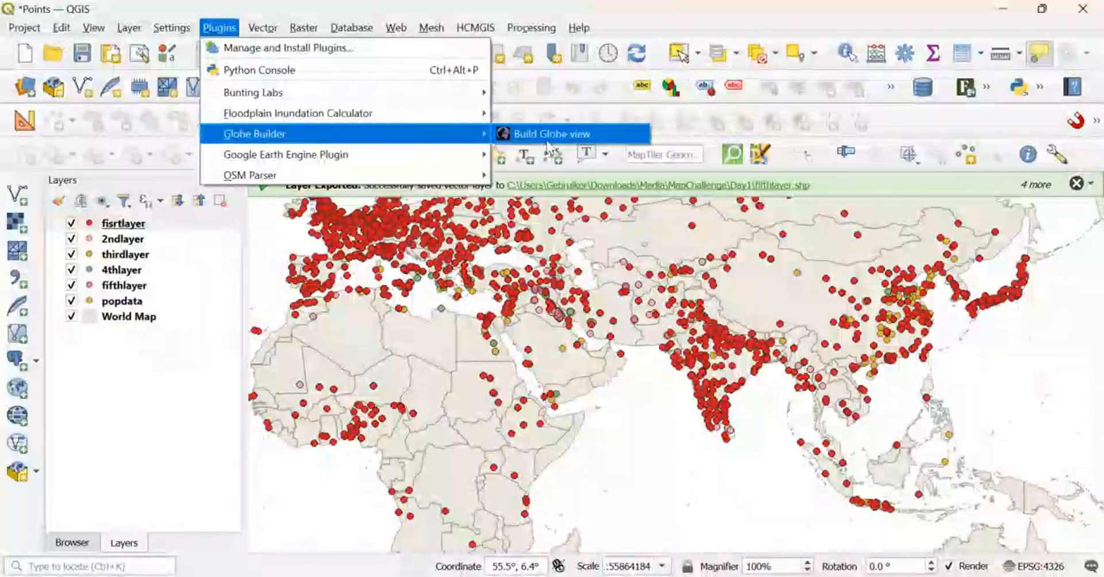
left_click(555, 135)
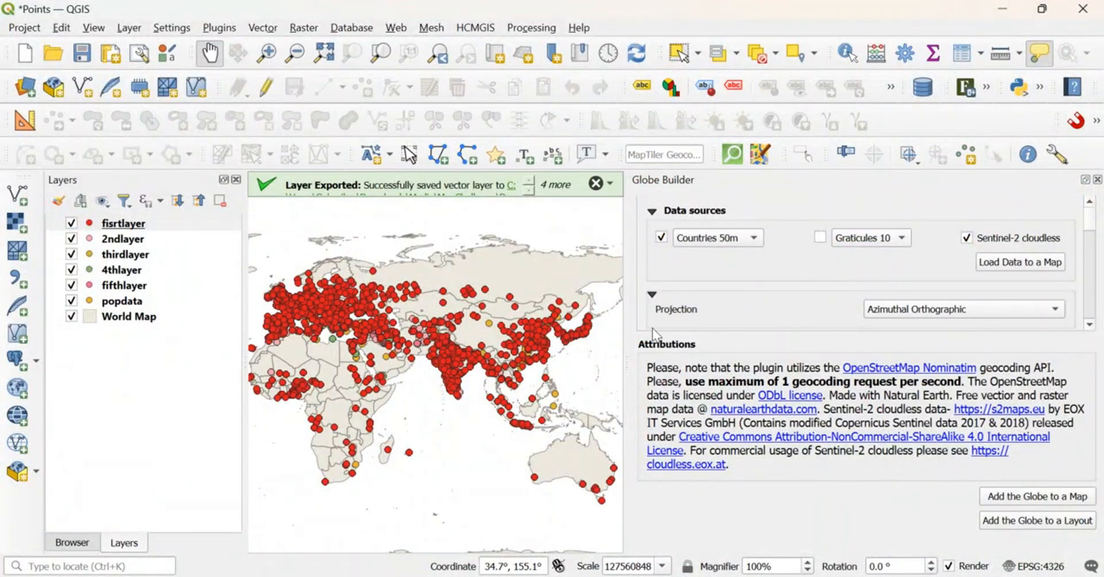
- Try Equal Earth as the globe projection and examine the points on the world map
left_click(1048, 310)
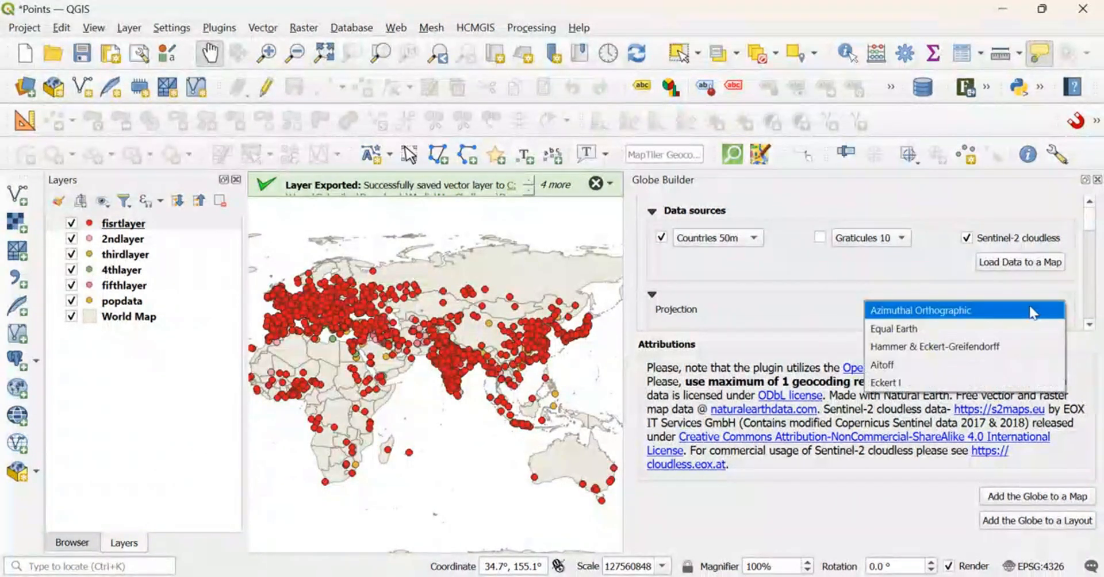
left_click(892, 332)
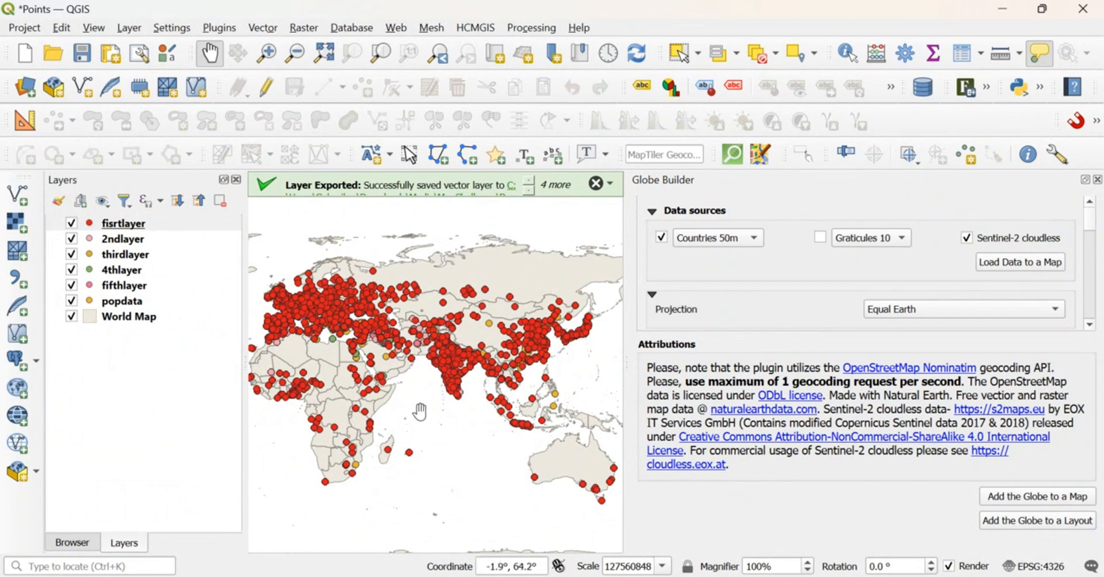
left_click_drag(524, 407, 544, 404)
scroll(362, 360, "up", 2)
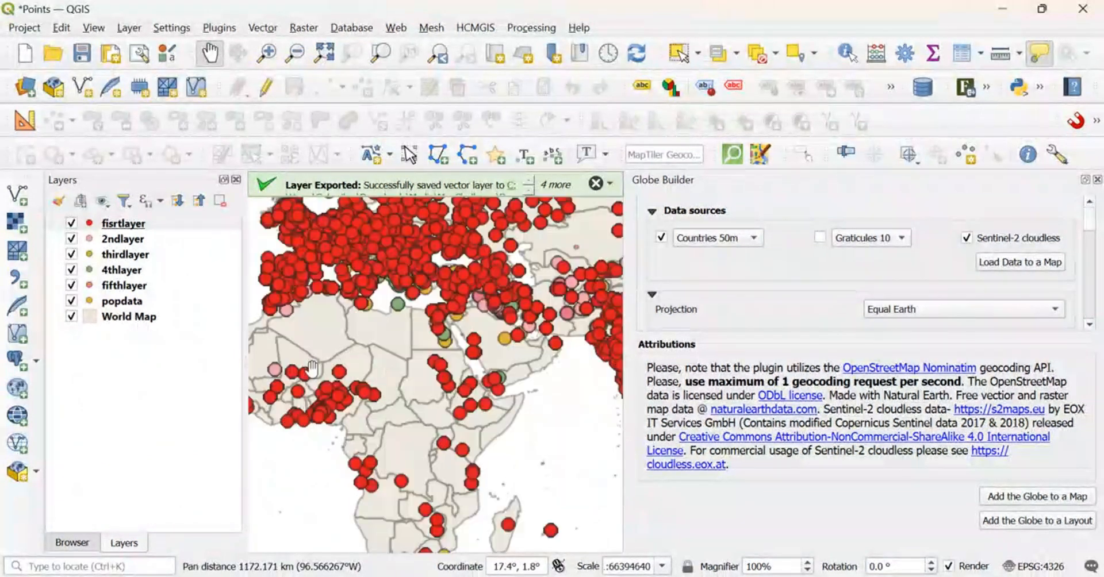
scroll(363, 359, "down", 2)
scroll(363, 359, "down", 2)
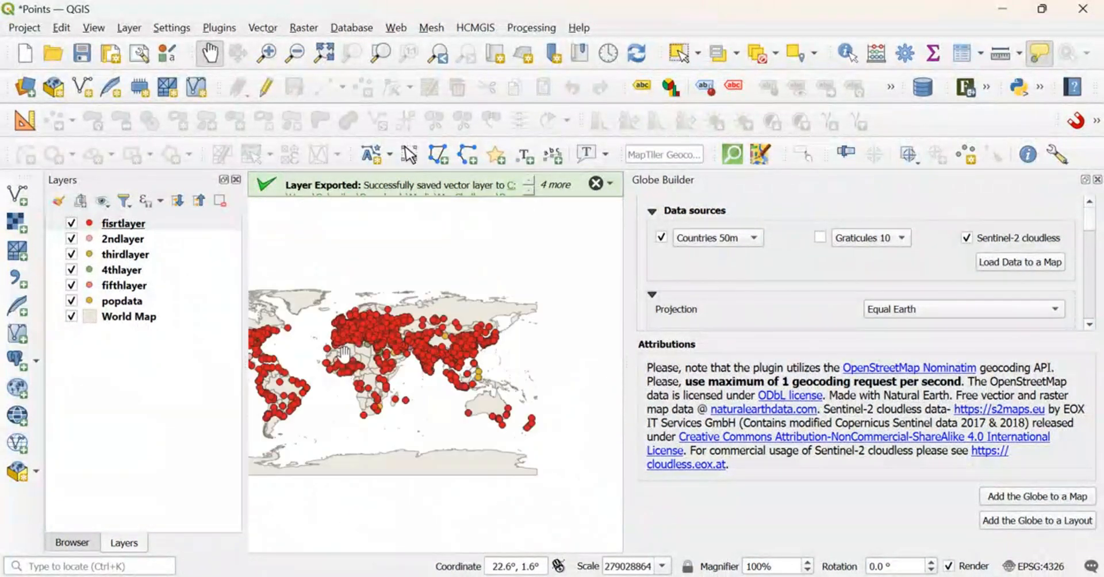
left_click_drag(322, 388, 367, 395)
scroll(373, 390, "up", 3)
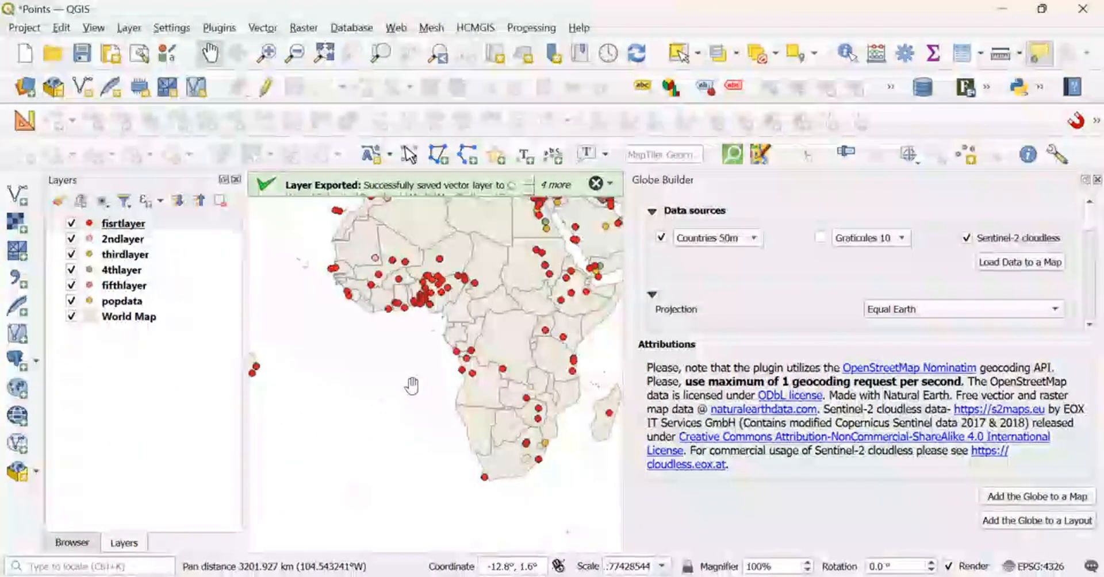
scroll(412, 385, "down", 1)
left_click(969, 313)
left_click(965, 313)
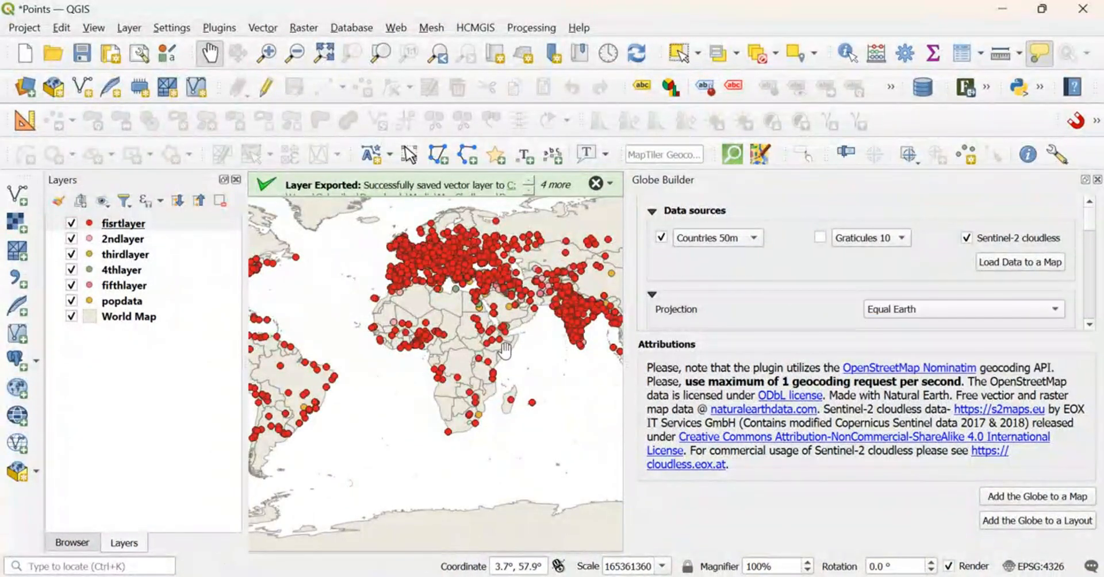
left_click_drag(474, 324, 469, 356)
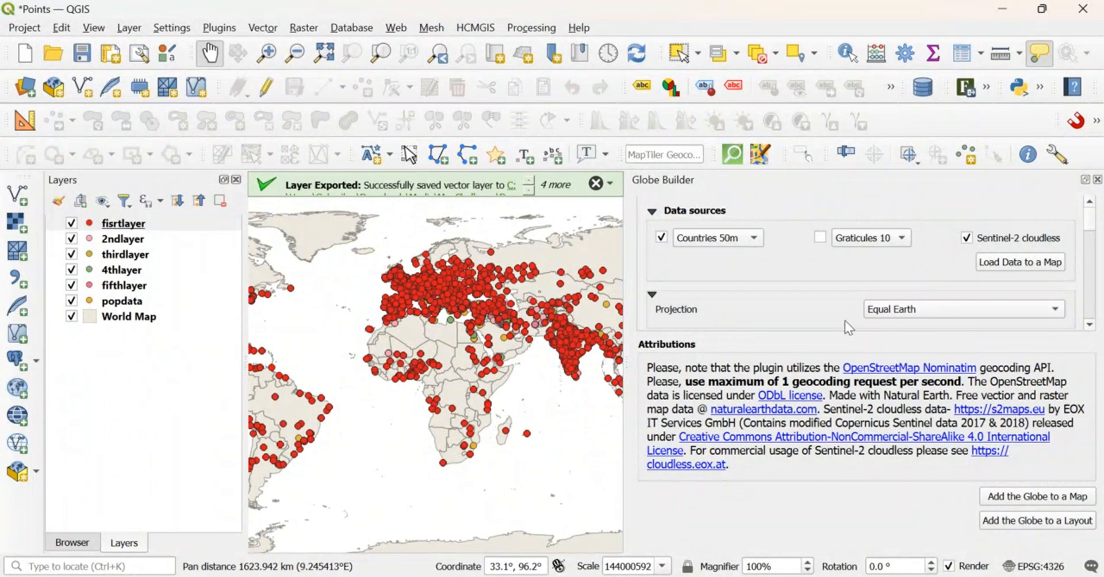
- Set the Globe Builder projection to Azimuthal Orthographic
scroll(757, 294, "down", 3)
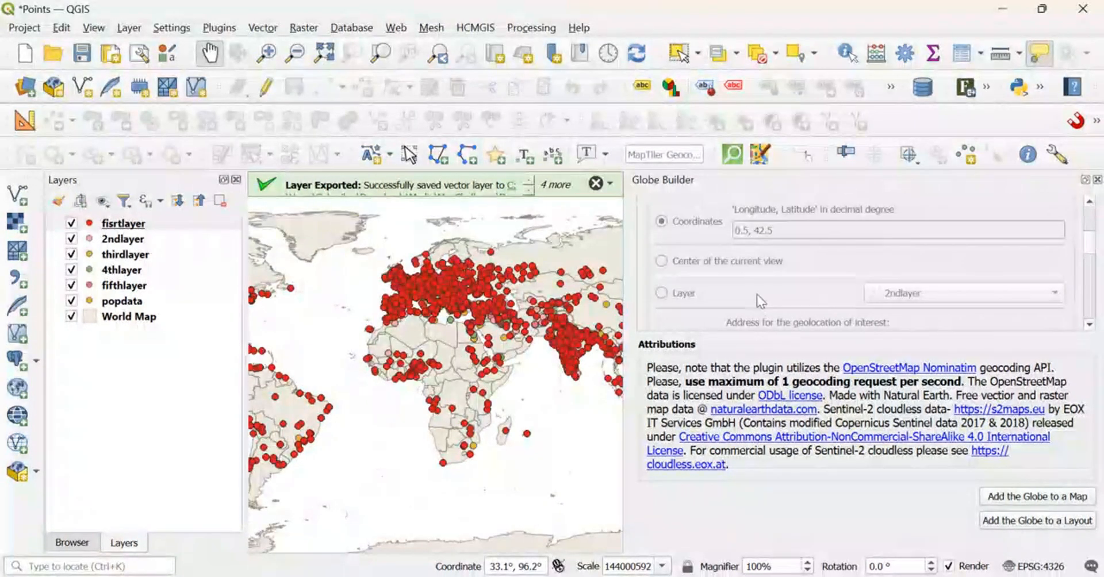
scroll(757, 294, "up", 2)
left_click(905, 266)
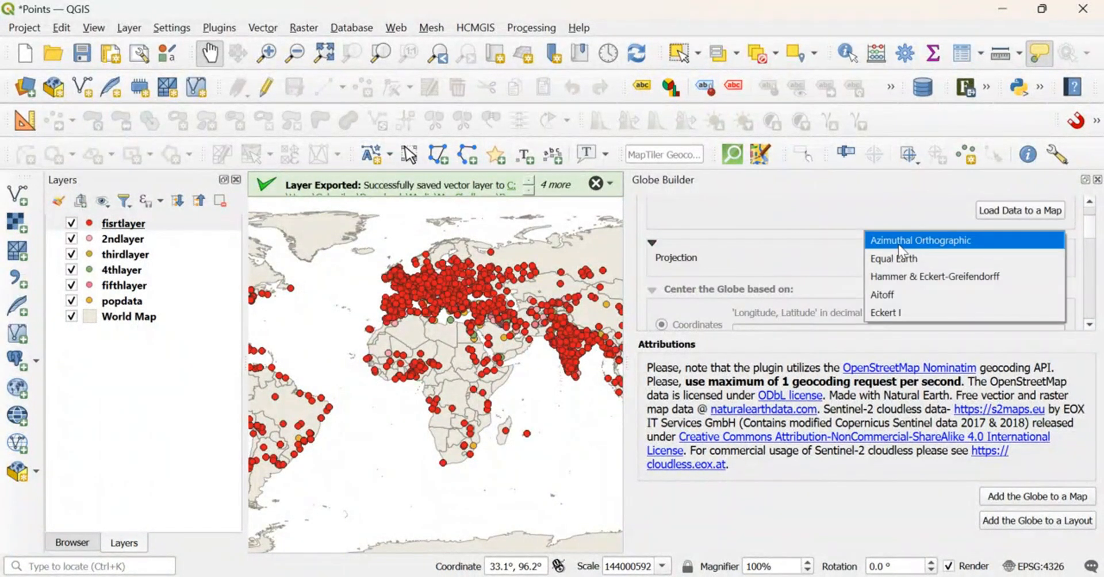
left_click(901, 241)
- Review the options for centering the globe and examine the points over Africa on the map
scroll(682, 283, "down", 3)
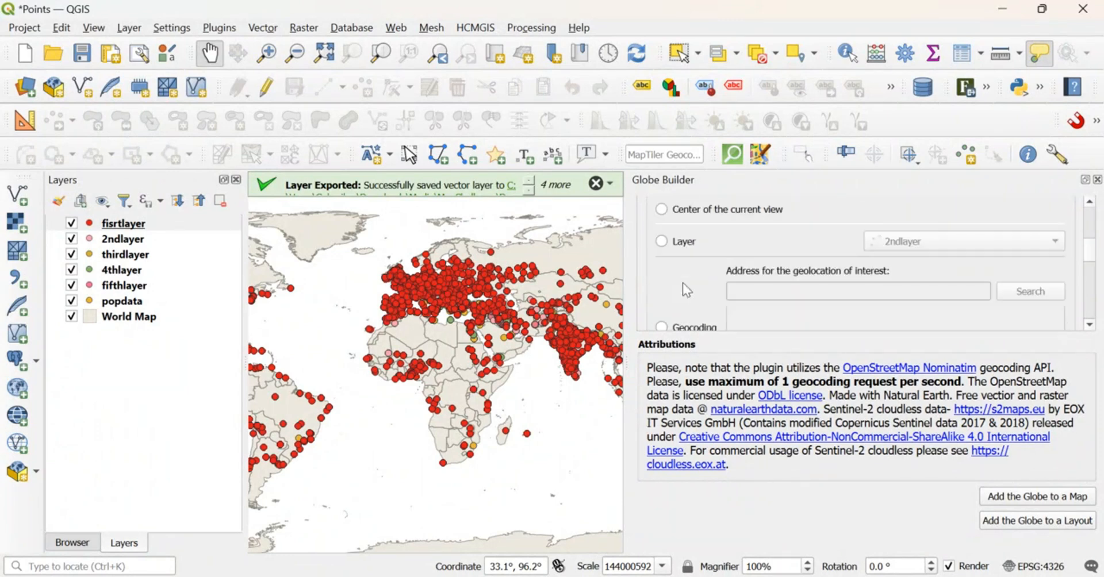
scroll(676, 279, "up", 1)
scroll(401, 377, "up", 3)
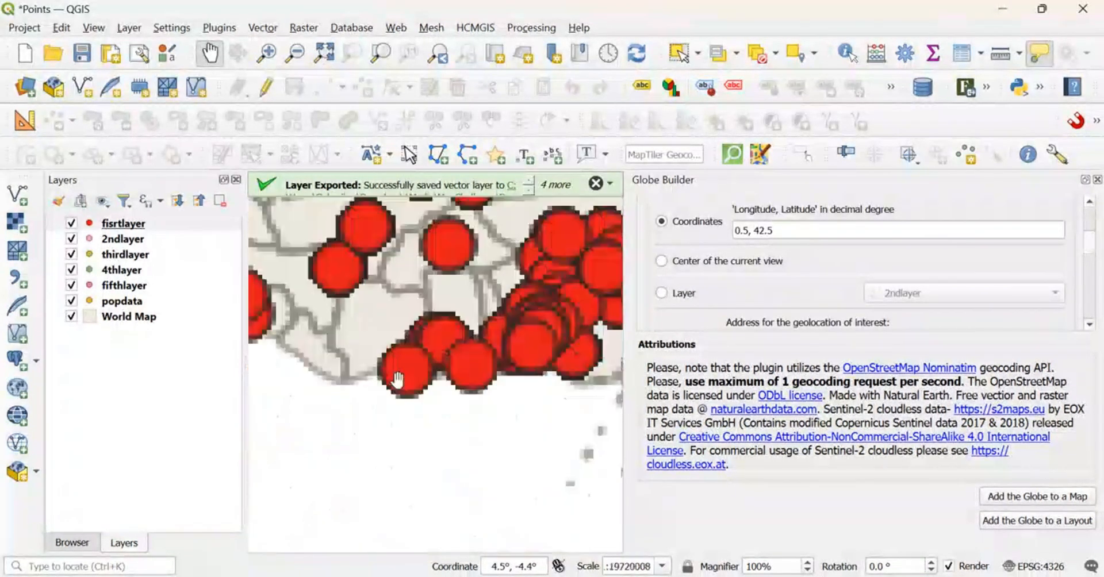
scroll(400, 378, "down", 2)
left_click_drag(462, 368, 425, 408)
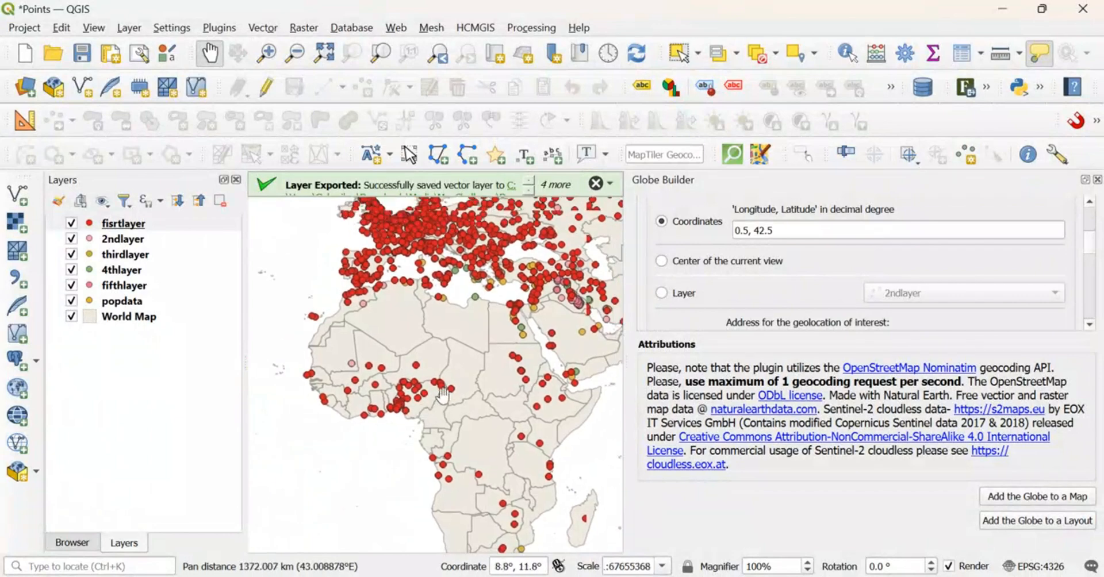
- Set the Globe Builder projection to Equal Earth and add the globe to the map
left_click_drag(619, 317, 846, 313)
scroll(454, 322, "up", 2)
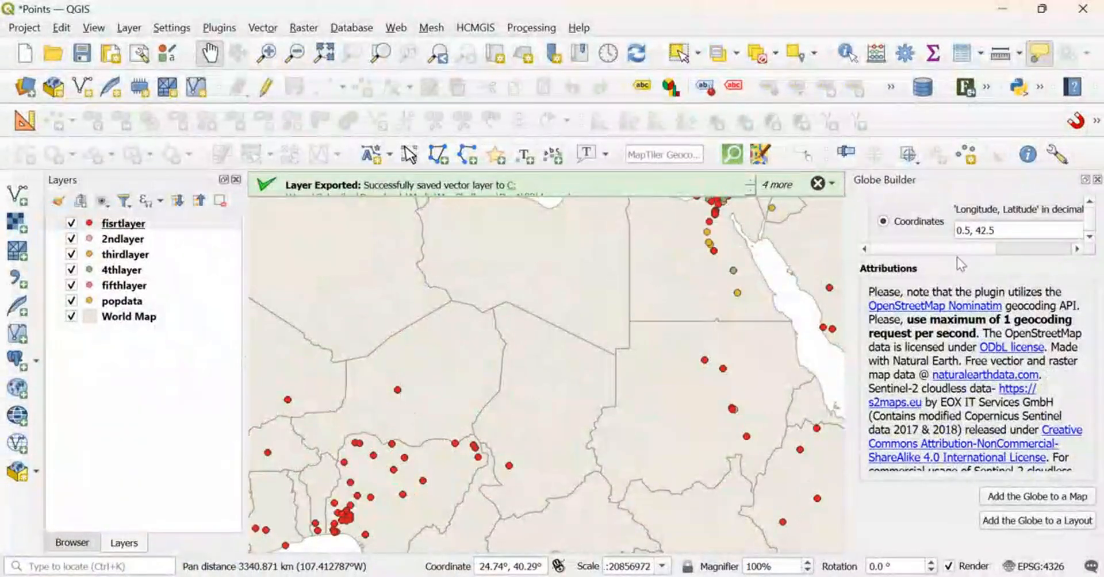
left_click_drag(848, 275, 616, 276)
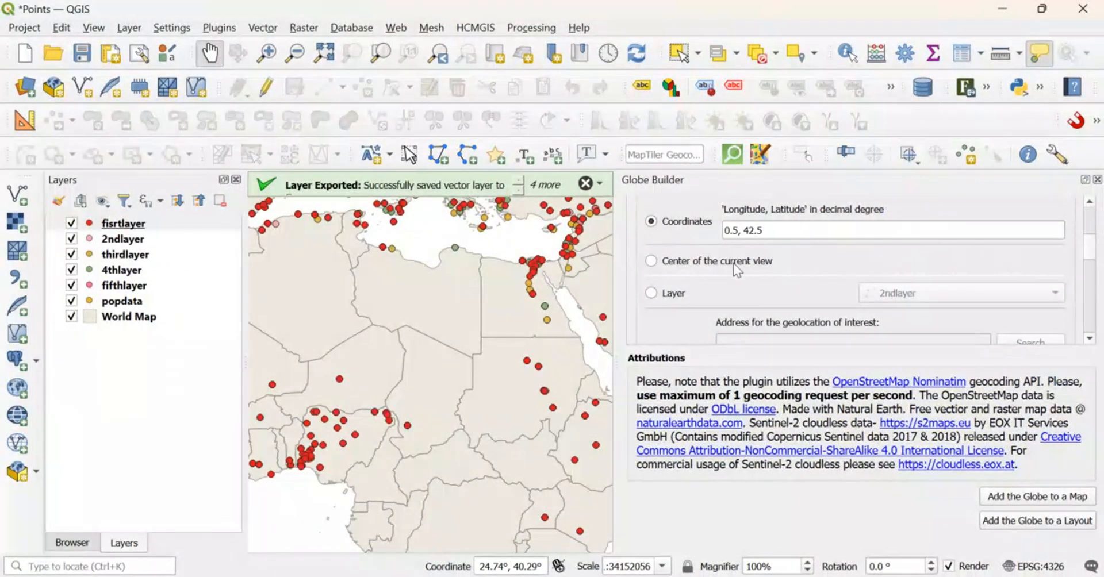
scroll(1089, 247, "up", 5)
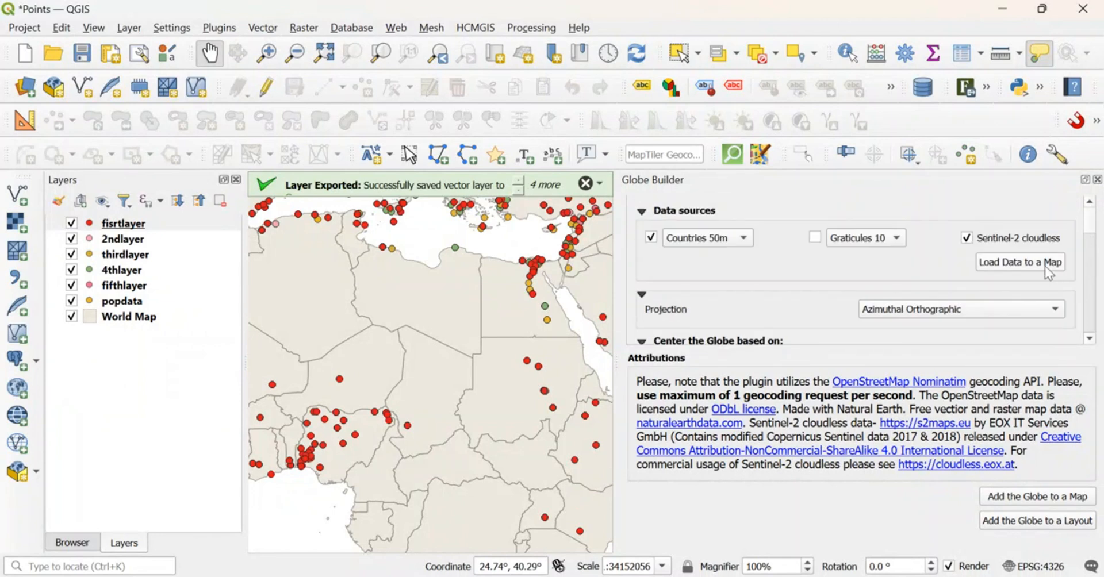
left_click(961, 311)
left_click(915, 331)
scroll(1081, 311, "down", 10)
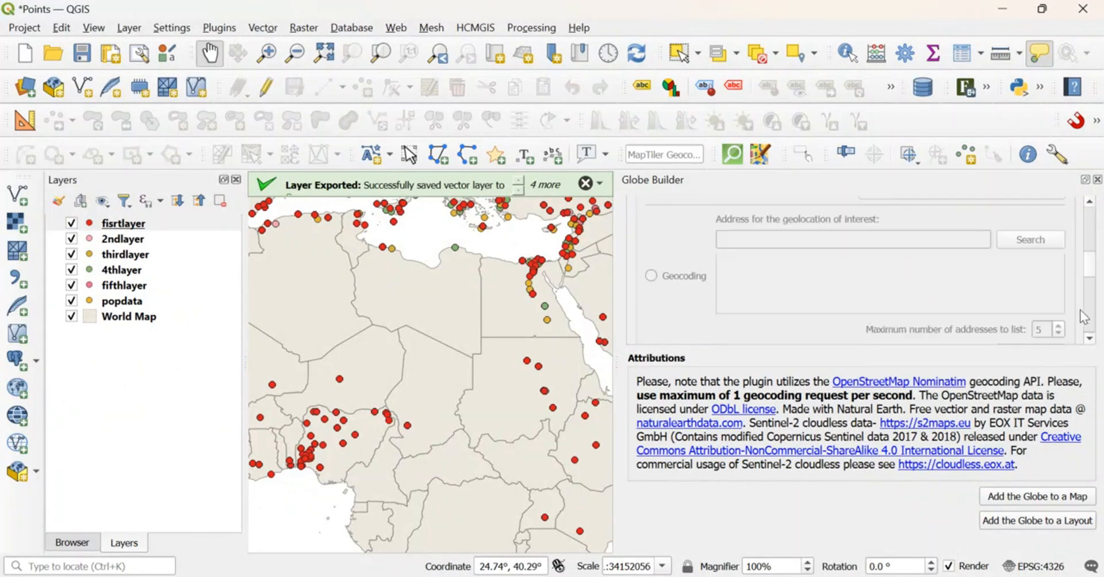
left_click(1039, 499)
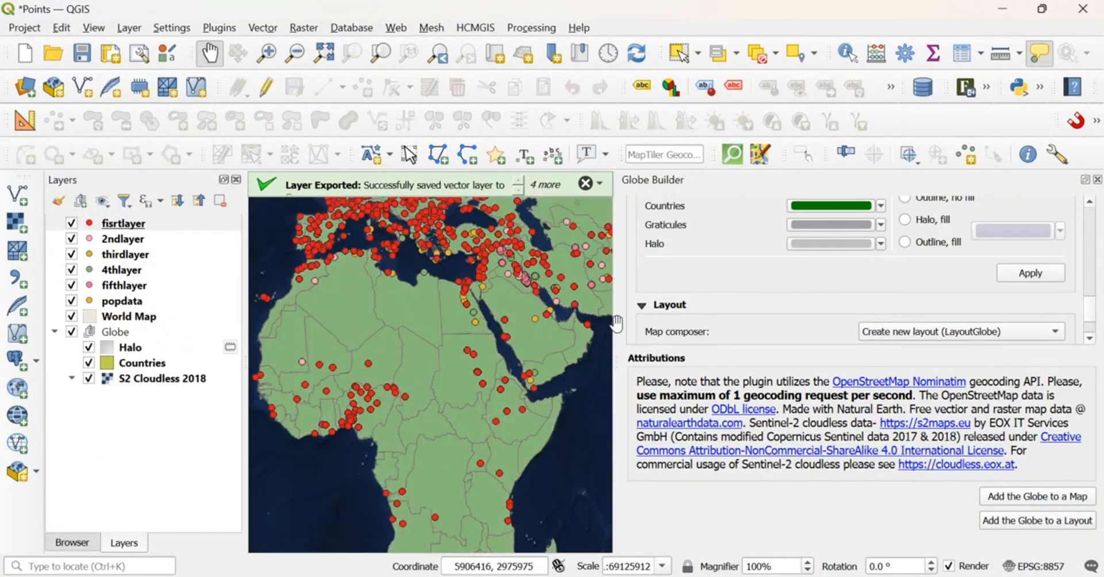
- Try white as the countries color in Globe Builder's visualization settings
scroll(476, 409, "down", 1)
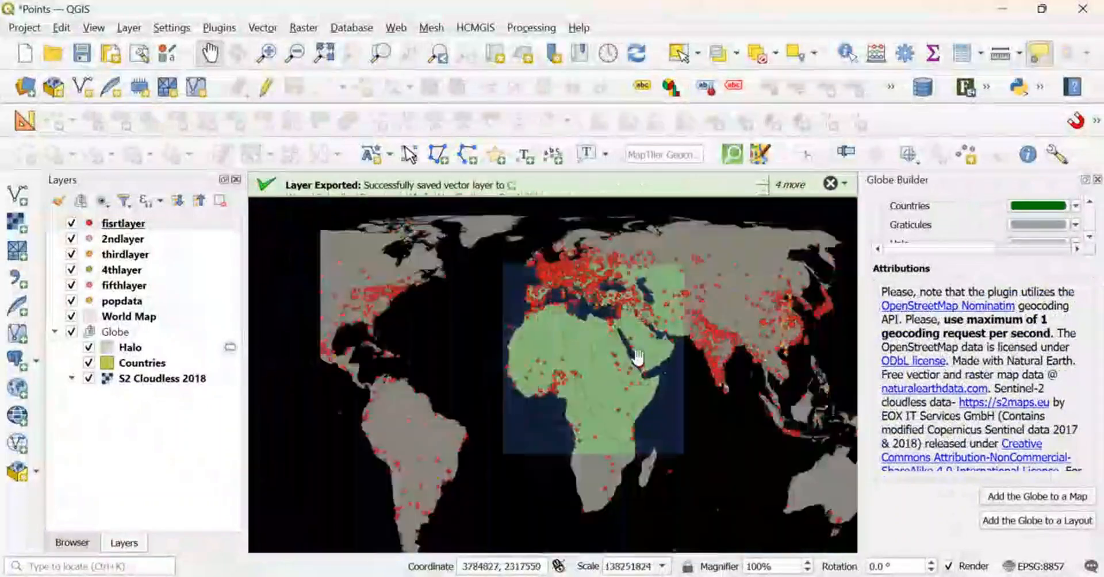
mouse_move(475, 409)
left_mouse_down()
mouse_move(489, 405)
mouse_move(464, 395)
left_mouse_up()
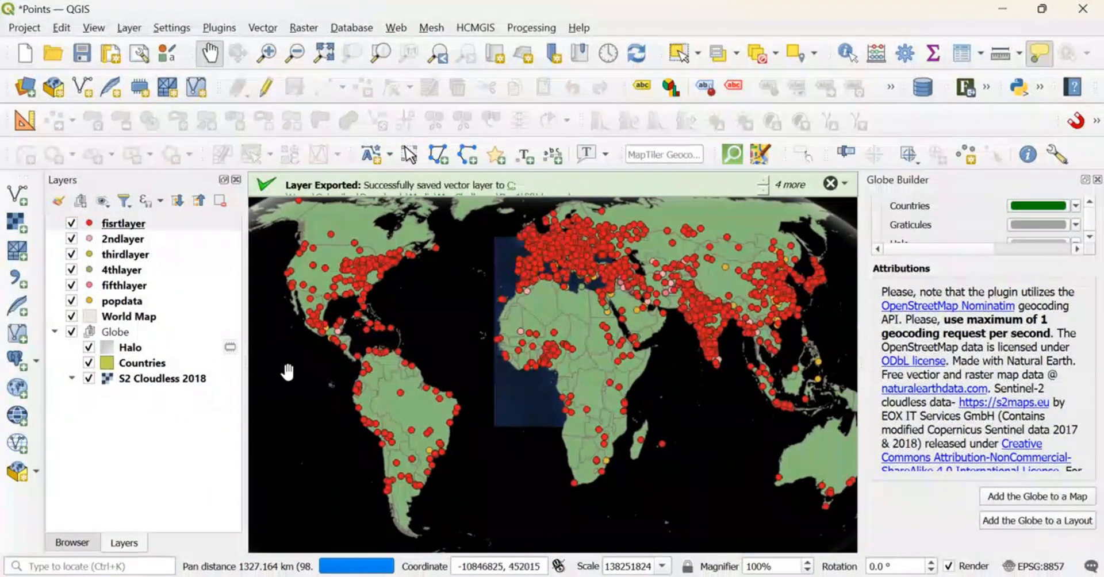
mouse_move(539, 338)
left_mouse_down()
mouse_move(532, 380)
mouse_move(541, 352)
left_mouse_up()
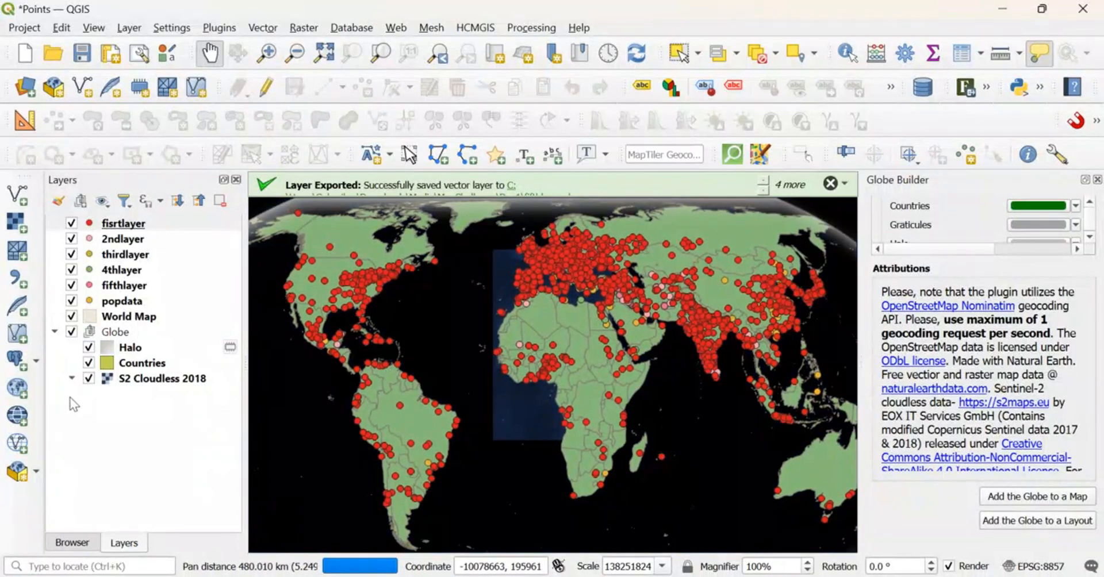
left_click(81, 357)
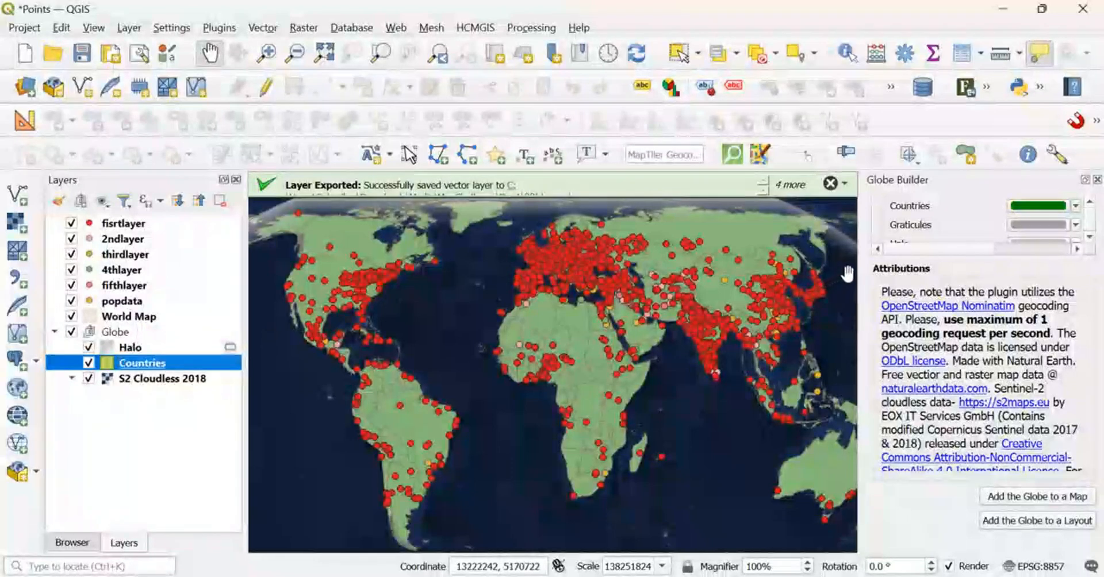
left_click_drag(861, 313, 660, 314)
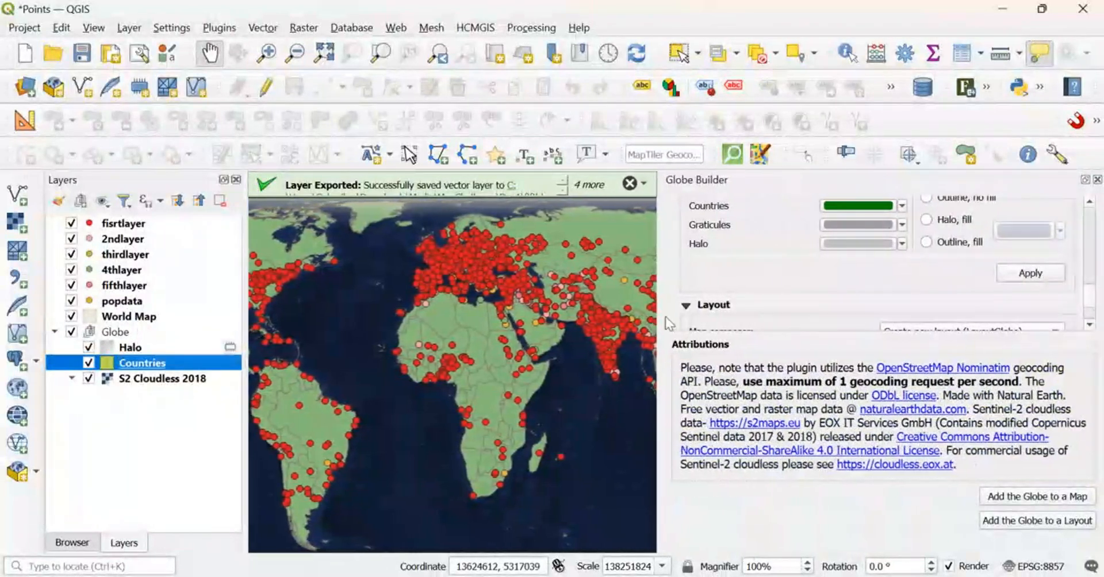
left_click(903, 207)
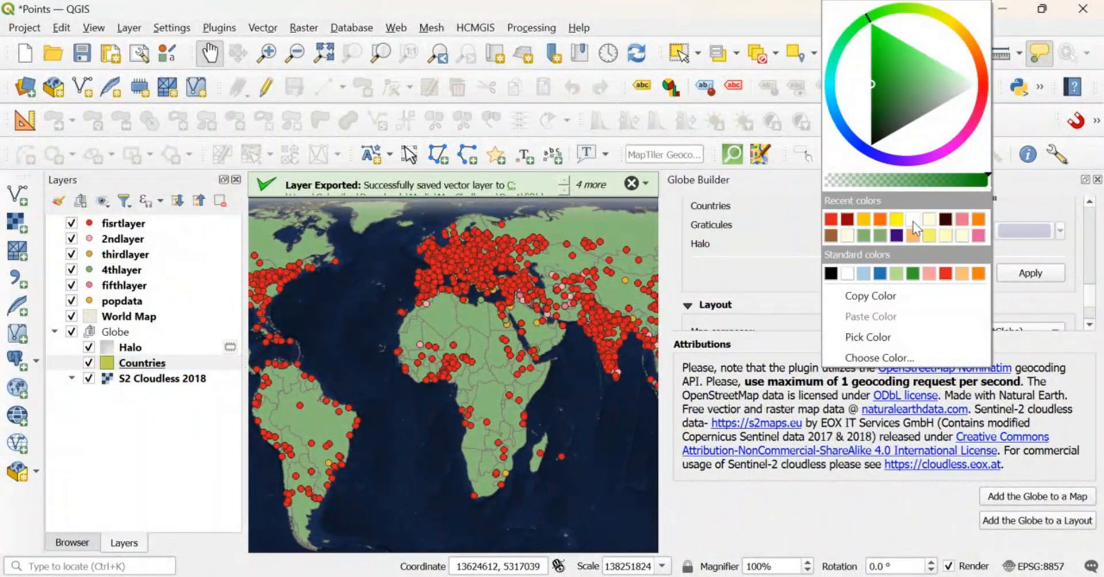
left_click(913, 222)
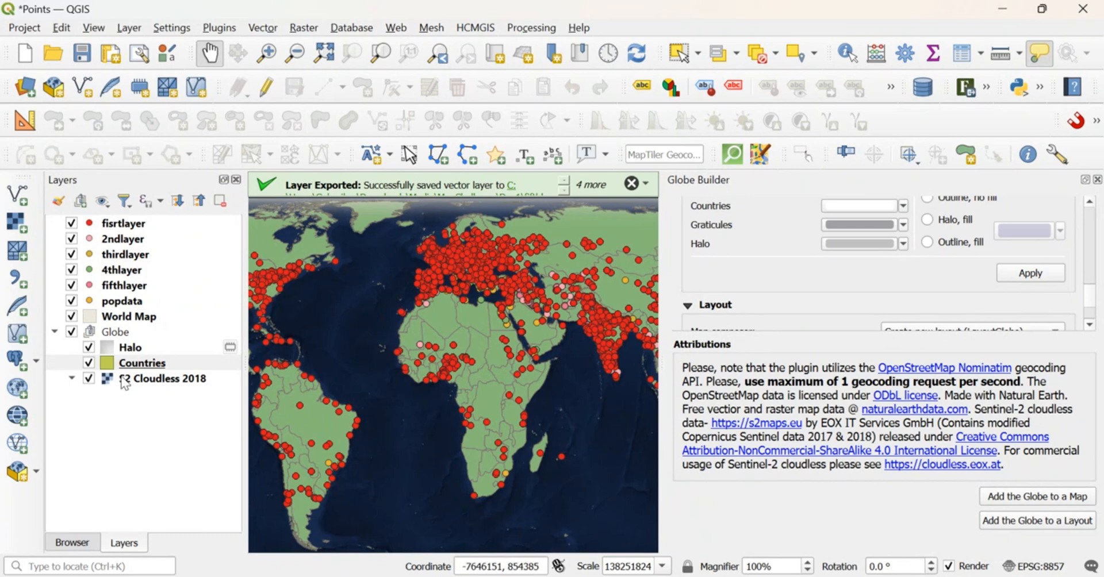
- Change the Countries layer's simple fill color to pale cream in its symbology and confirm the layer properties
left_click(108, 367)
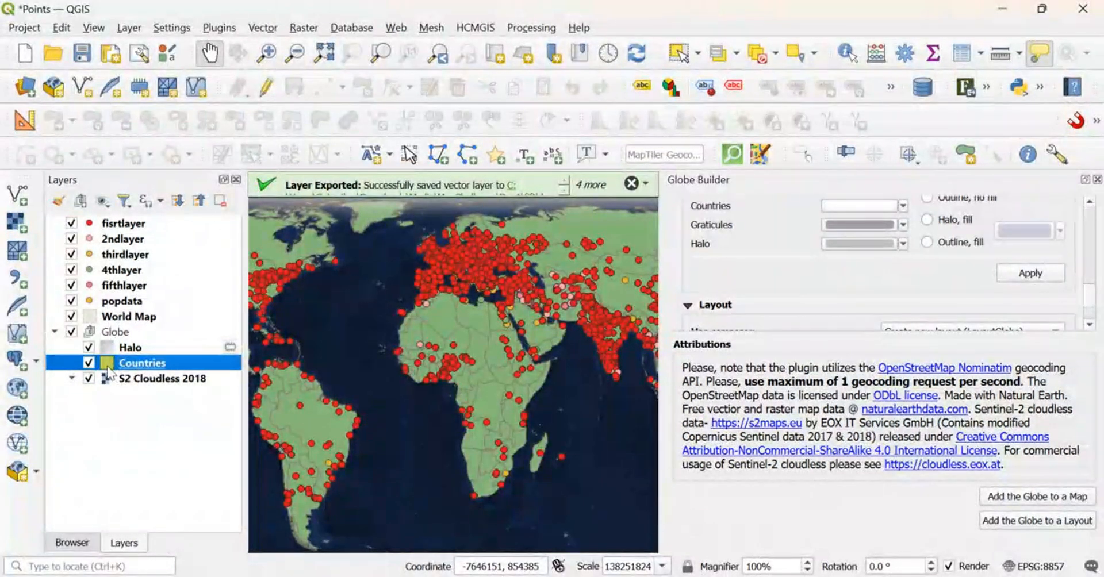
double_click(128, 368)
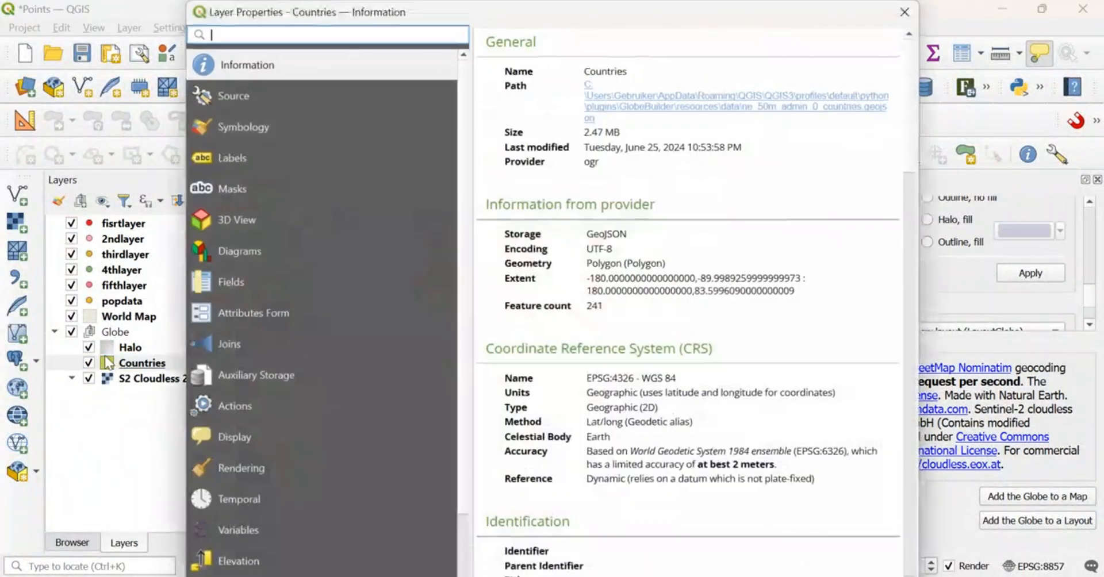
left_click(268, 121)
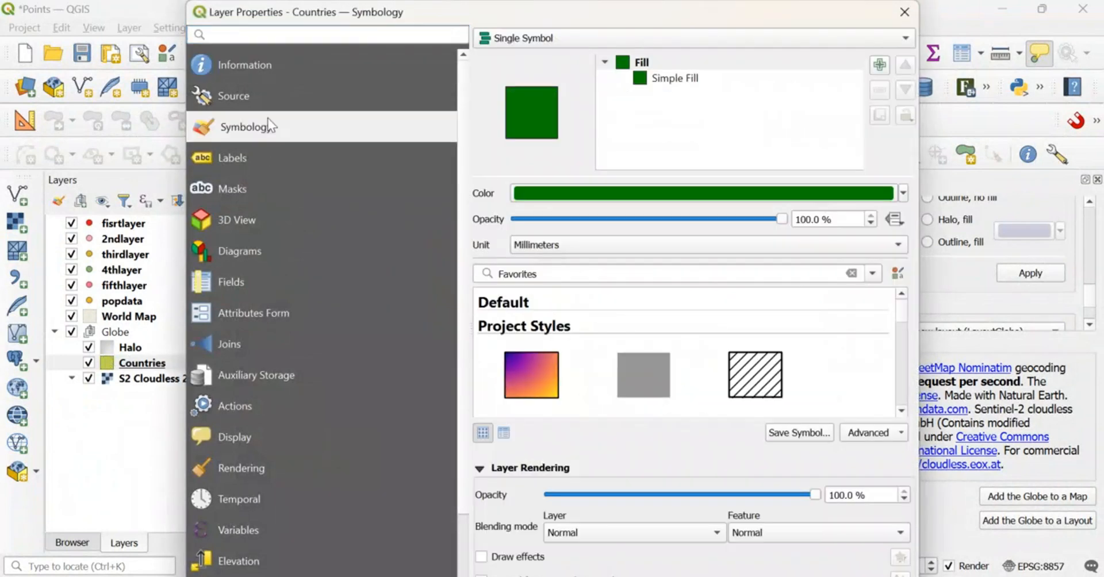
left_click(706, 79)
left_click(851, 226)
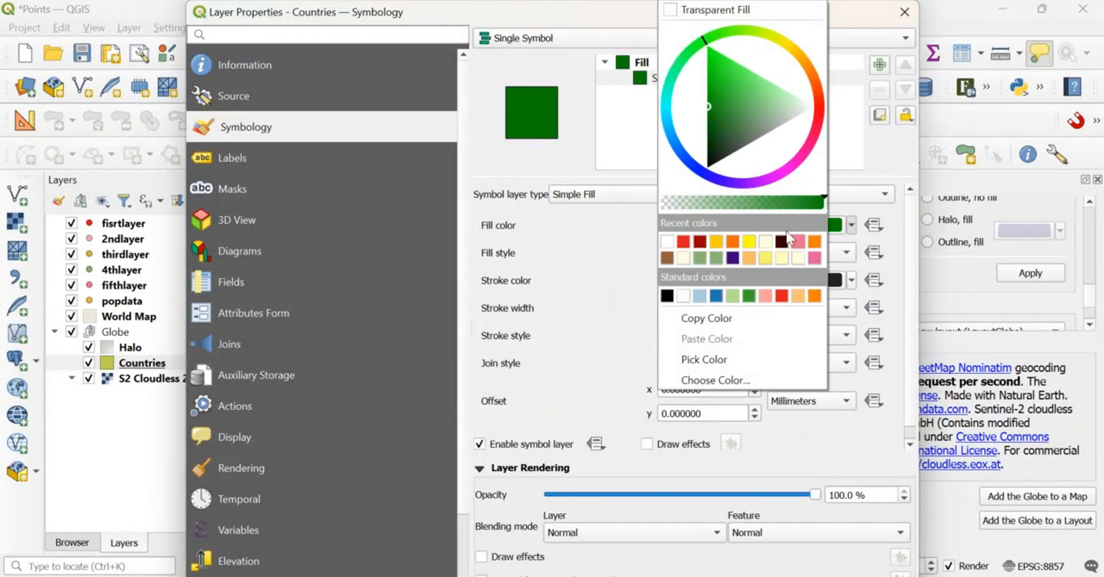
left_click(765, 242)
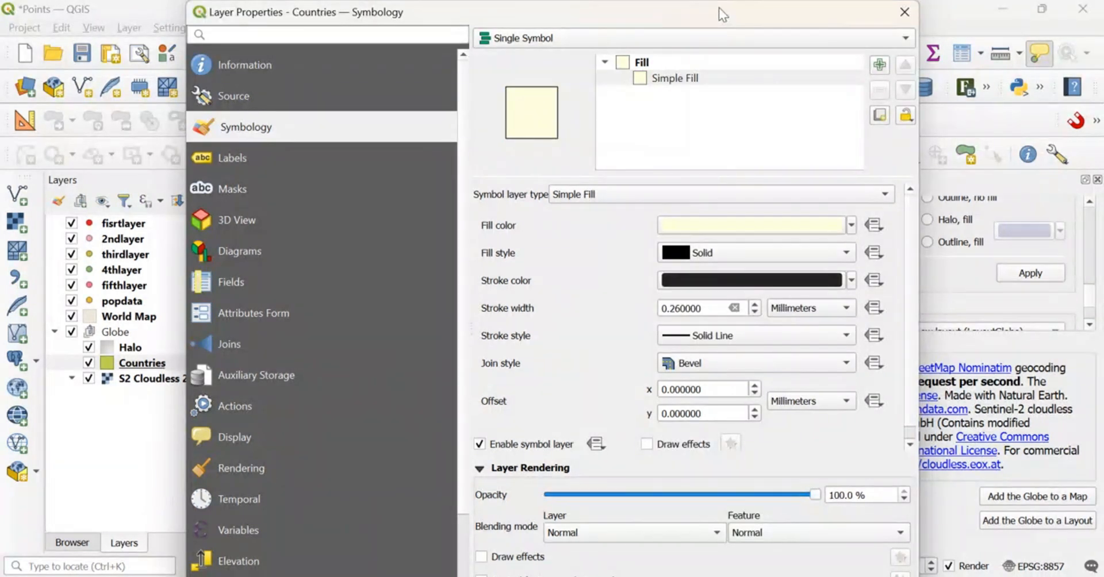
mouse_move(723, 15)
left_mouse_down()
mouse_move(713, 136)
mouse_move(713, 5)
mouse_move(713, 25)
left_mouse_up()
left_click(644, 505)
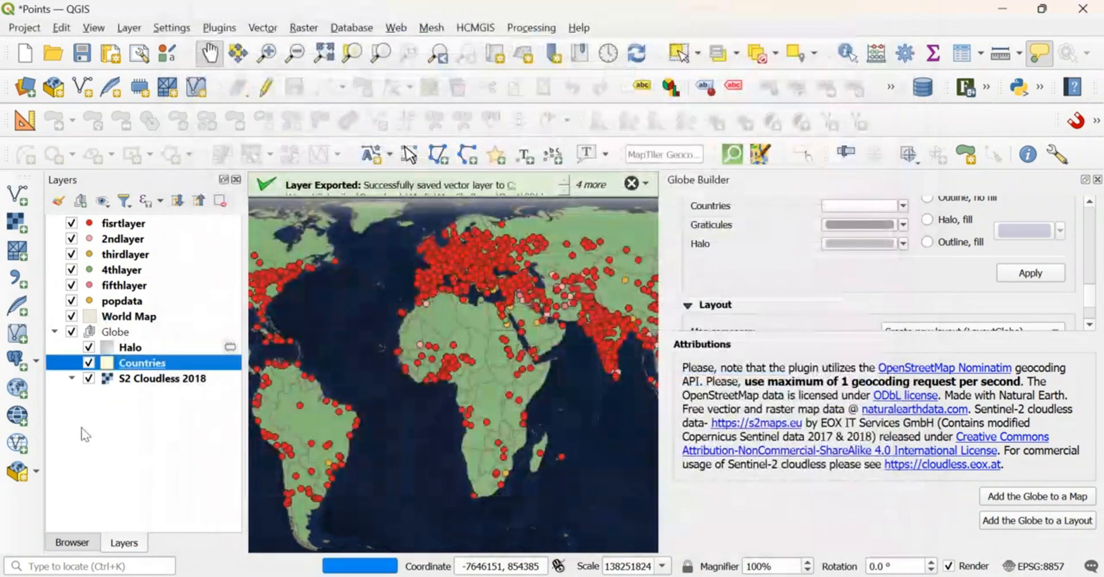
- Examine the recolored countries and population points over Africa, Europe and the whole world map
left_click_drag(355, 388, 459, 379)
scroll(534, 353, "up", 1)
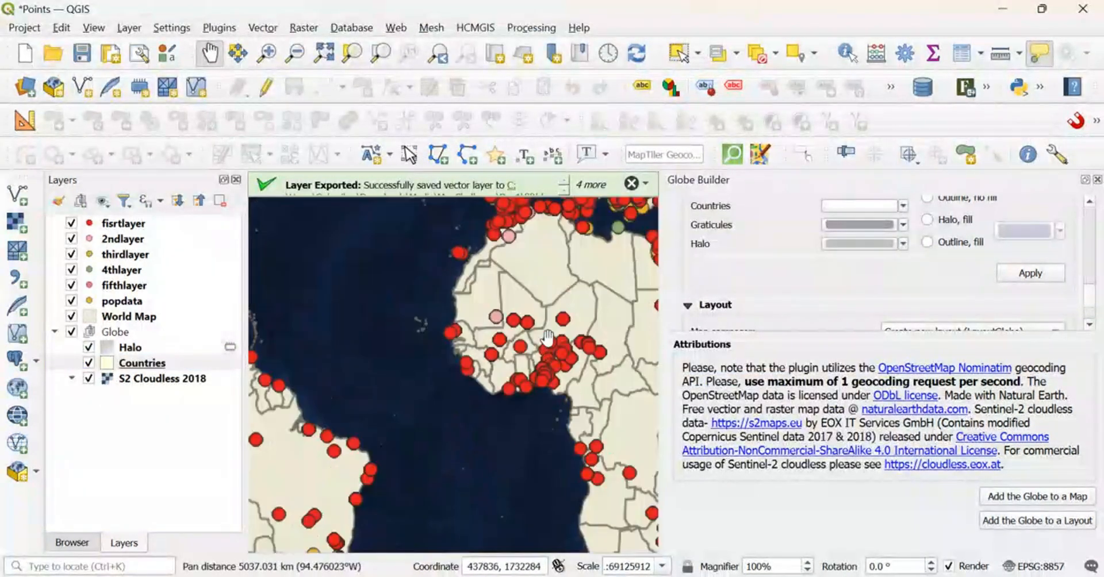
scroll(524, 355, "down", 1)
left_click_drag(560, 303, 442, 322)
scroll(473, 279, "up", 1)
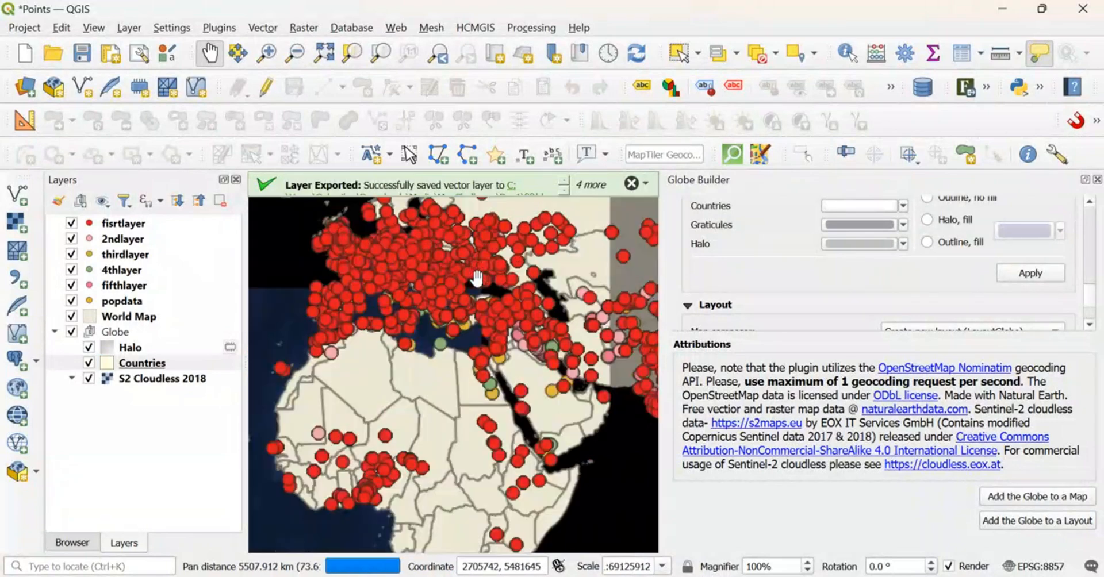
left_click_drag(604, 313, 495, 388)
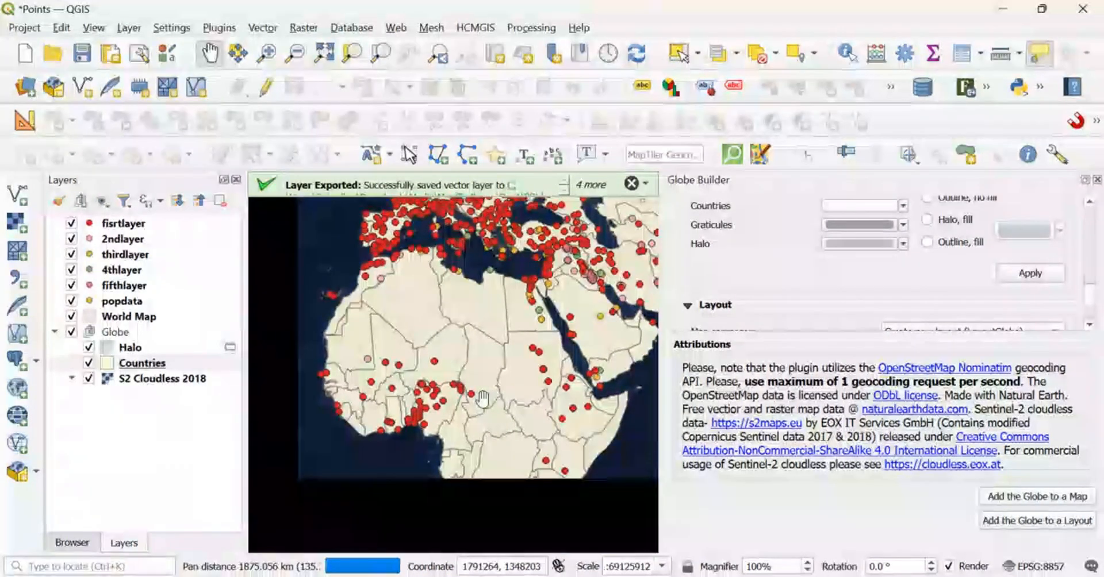
scroll(494, 388, "down", 1)
scroll(495, 388, "down", 1)
left_click_drag(443, 448, 436, 390)
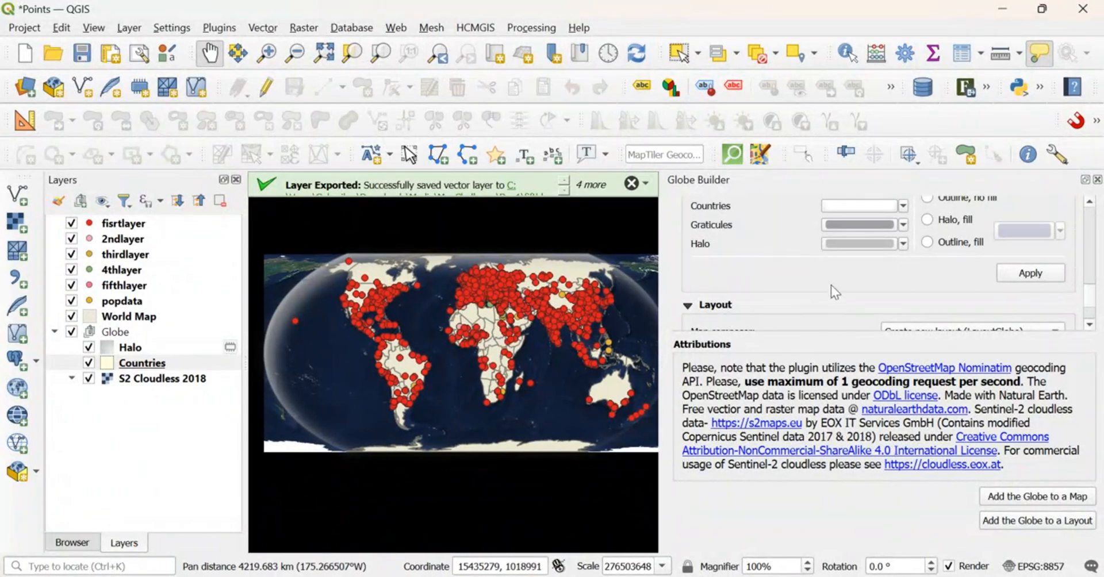
- Review Globe Builder's visualization and layout settings, keeping Create new layout (LayoutGlobe) as the map composer
scroll(793, 287, "up", 3)
scroll(774, 295, "down", 3)
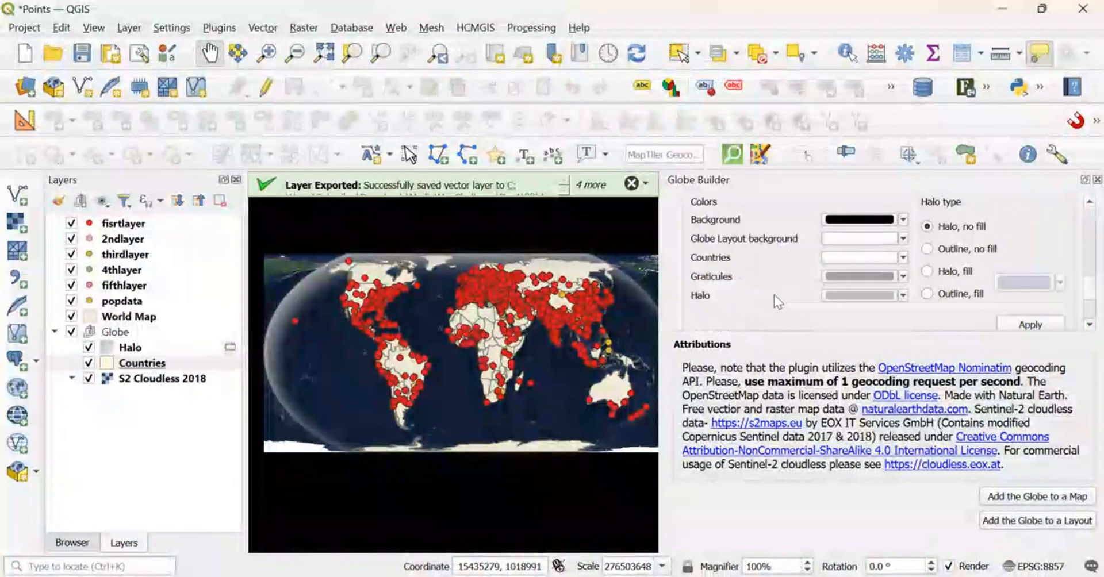
scroll(753, 247, "down", 2)
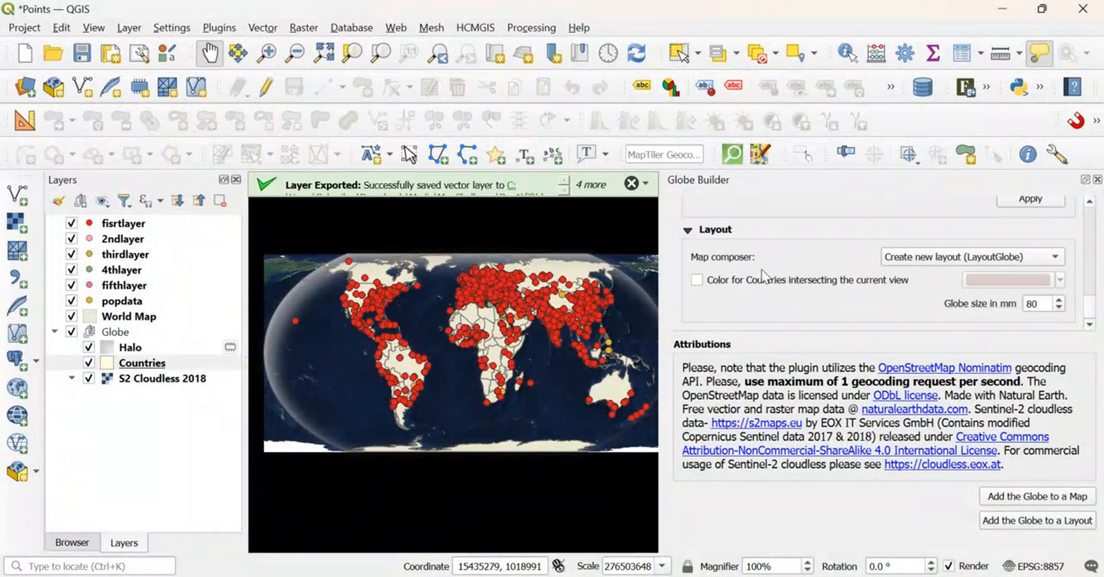
left_click(943, 261)
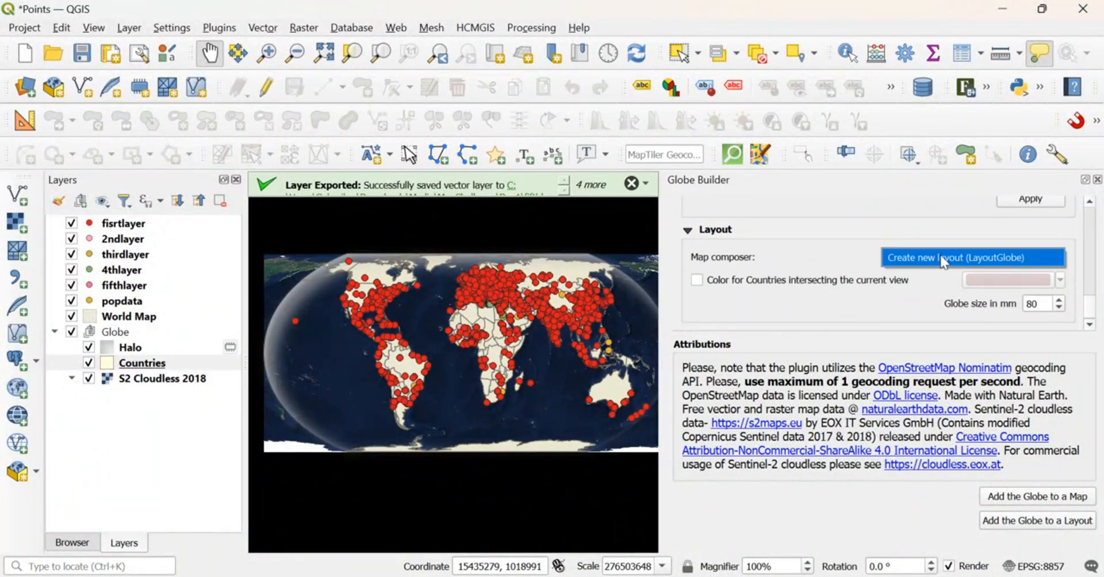
left_click(943, 259)
scroll(871, 315, "up", 3)
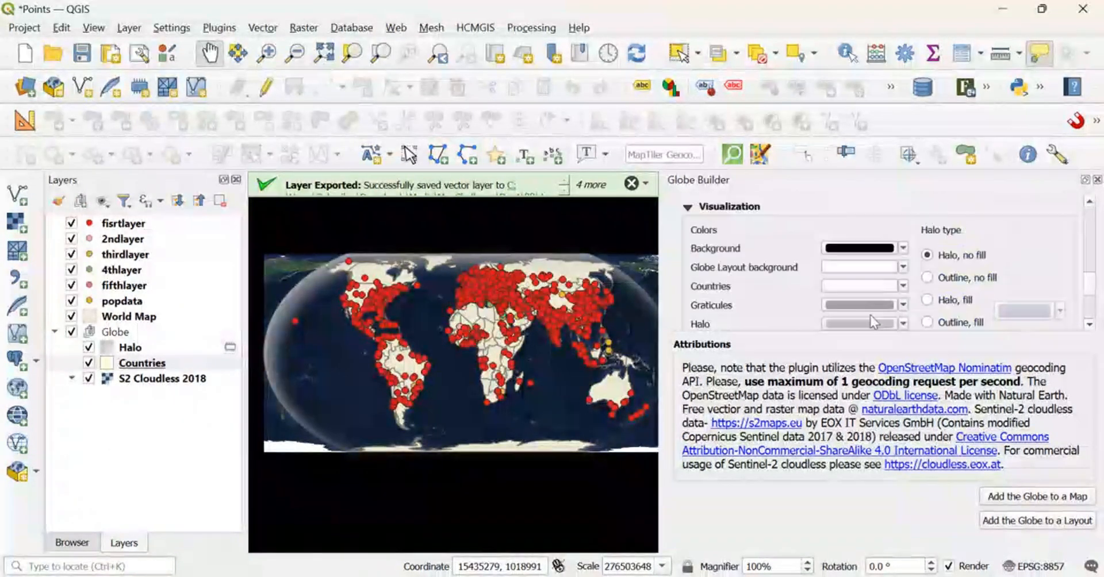
- Close the Globe Builder panel and frame the world's continents in the enlarged map view
left_click(1097, 179)
scroll(734, 382, "up", 1)
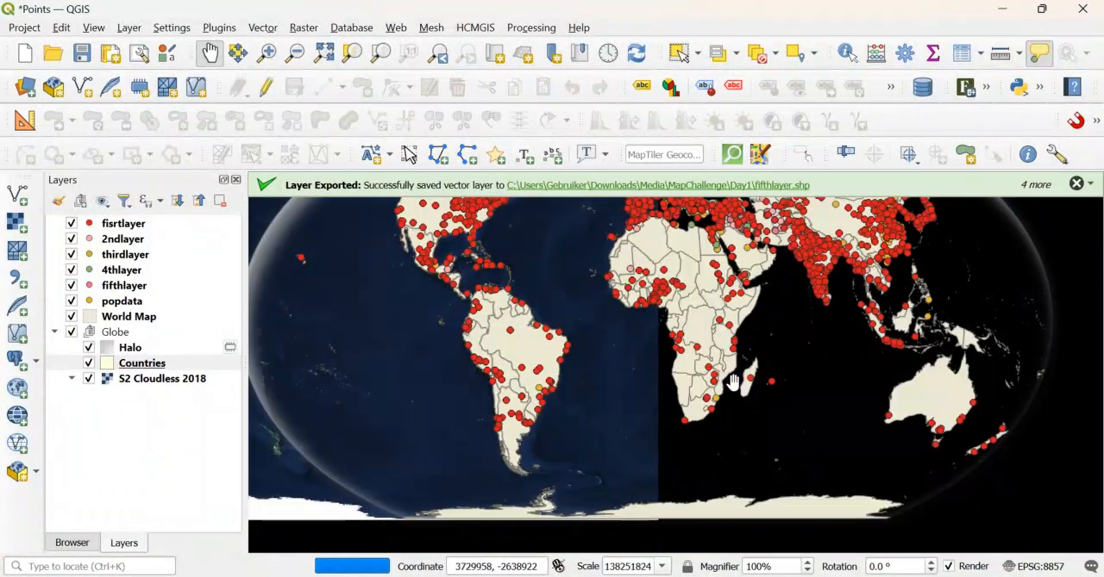
left_click_drag(707, 412, 590, 472)
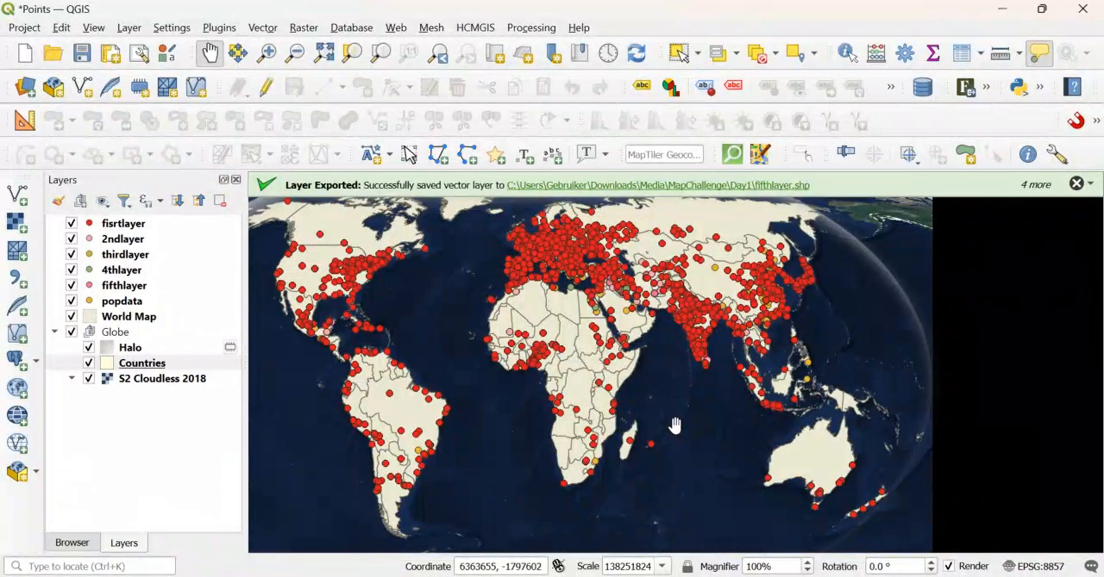
left_click_drag(454, 406, 640, 420)
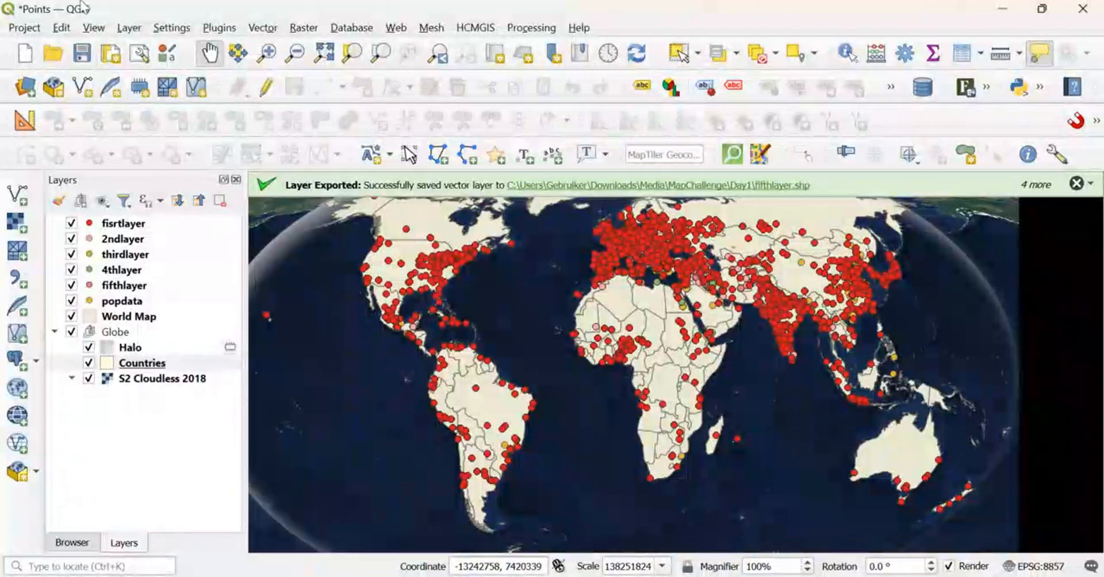
- Create a new print layout titled points and maximize its window
left_click(128, 27)
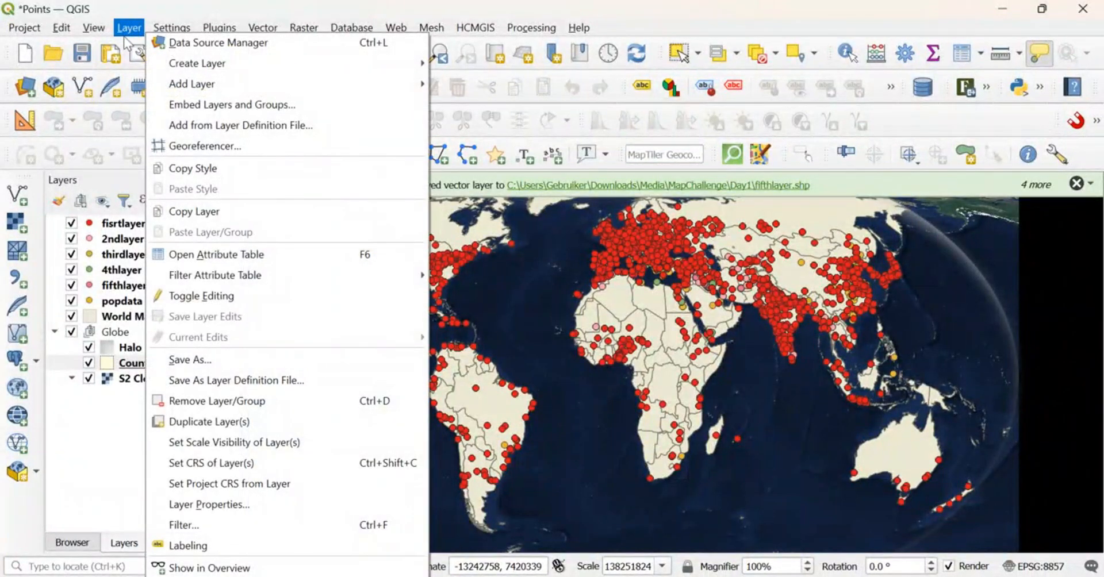
left_click(24, 27)
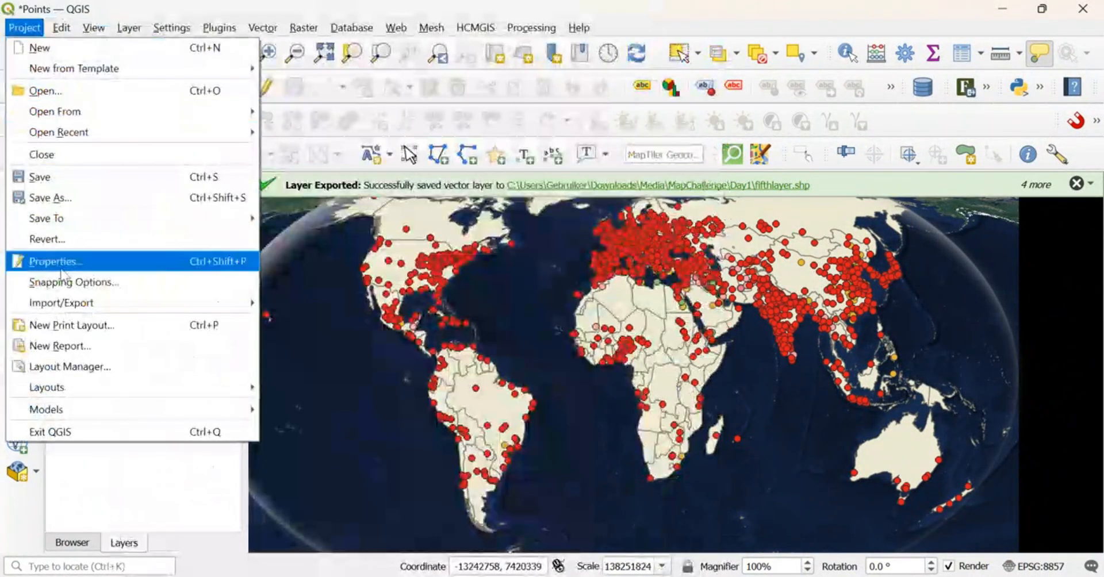
mouse_move(66, 310)
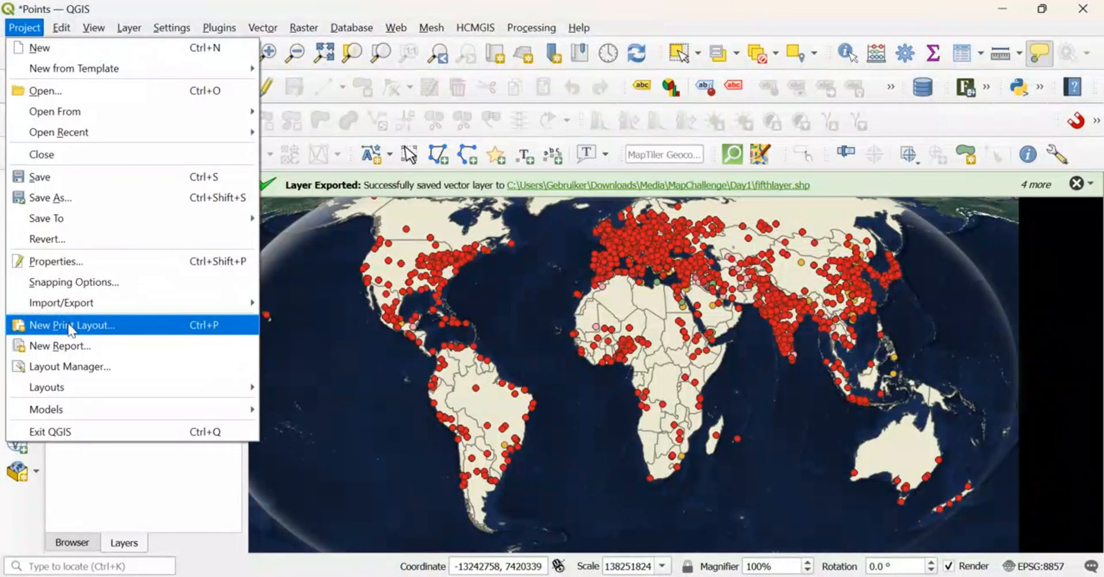
left_click(70, 326)
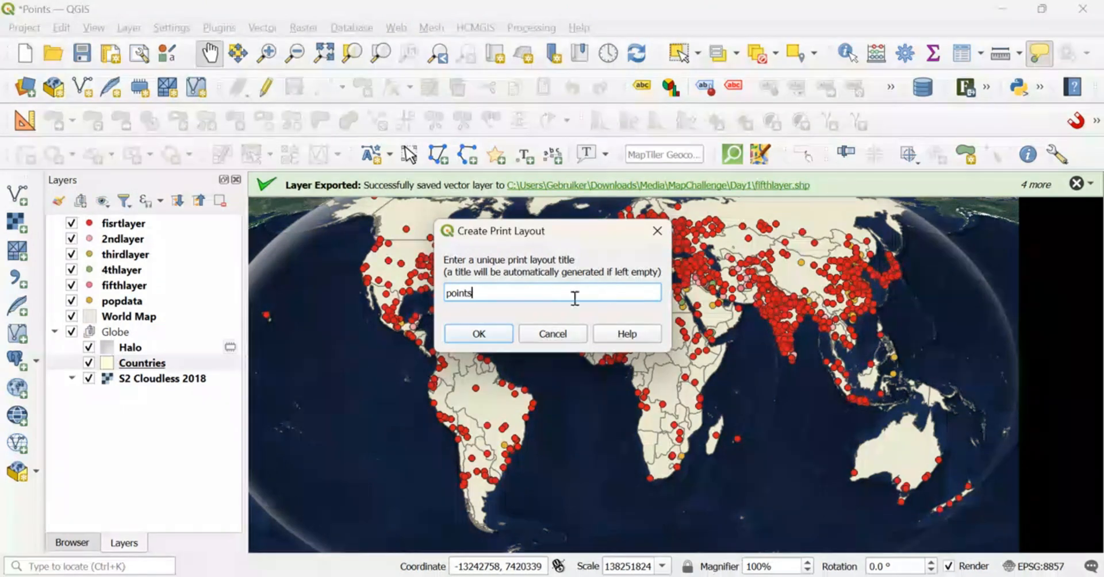
left_click(491, 339)
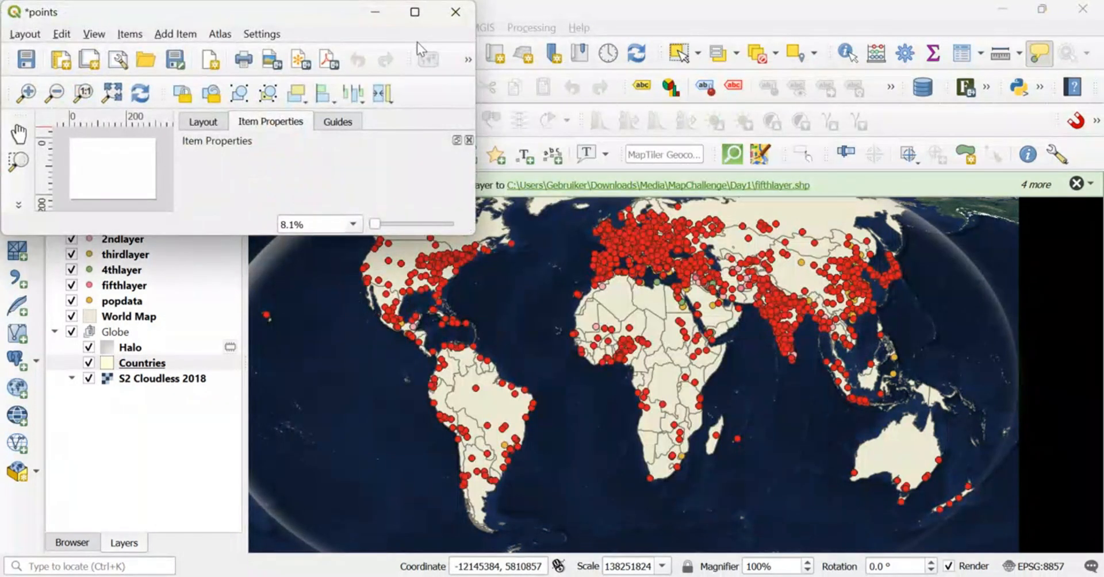
left_click(415, 15)
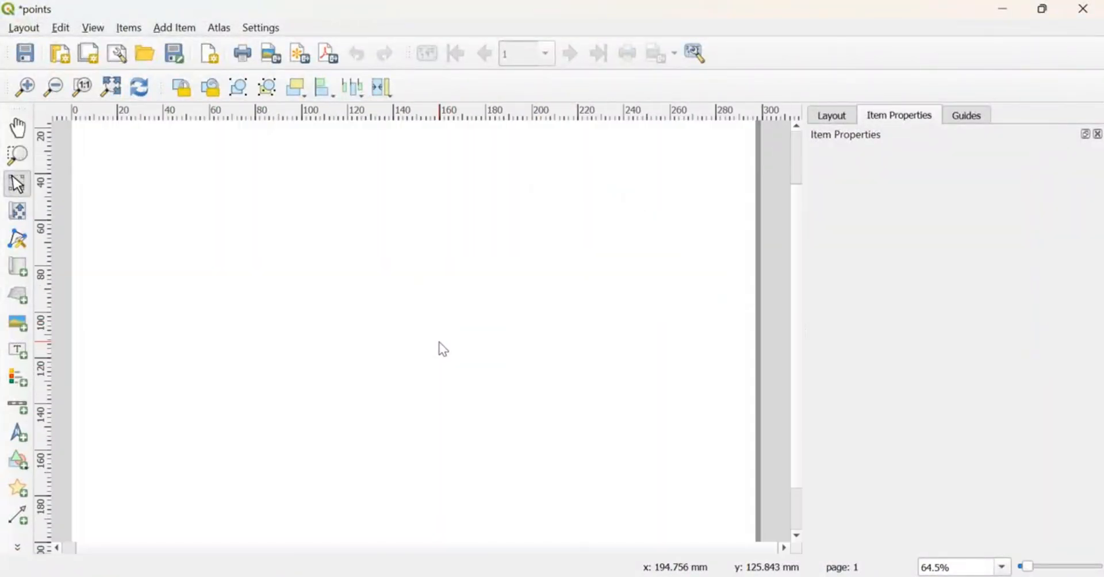
- Switch to the browser and examine the Layout Hub templates and instructions for using downloaded QGIS layouts
scroll(443, 349, "up", 1)
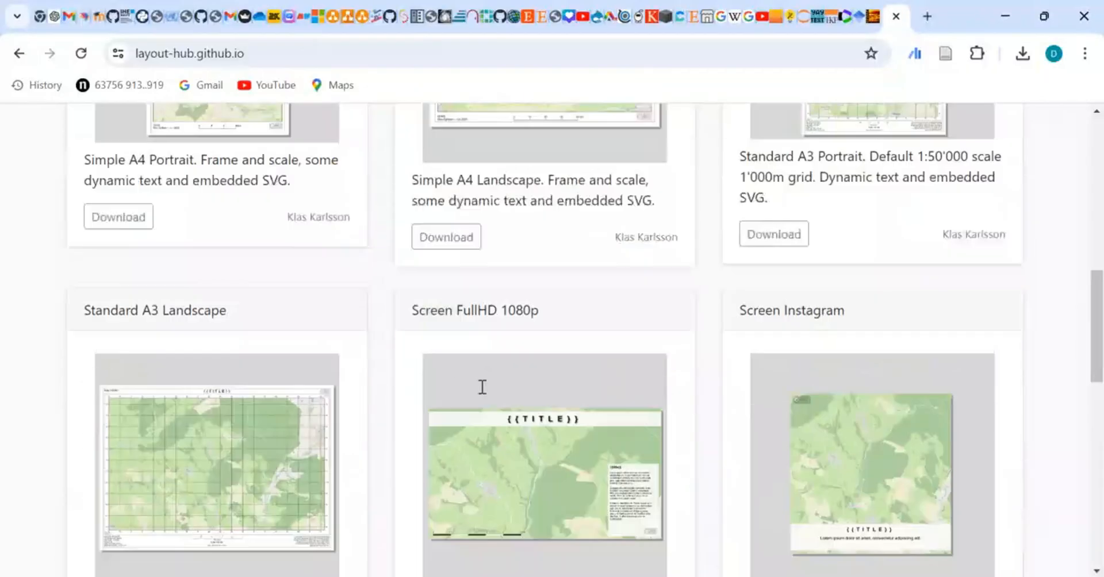
scroll(481, 387, "up", 10)
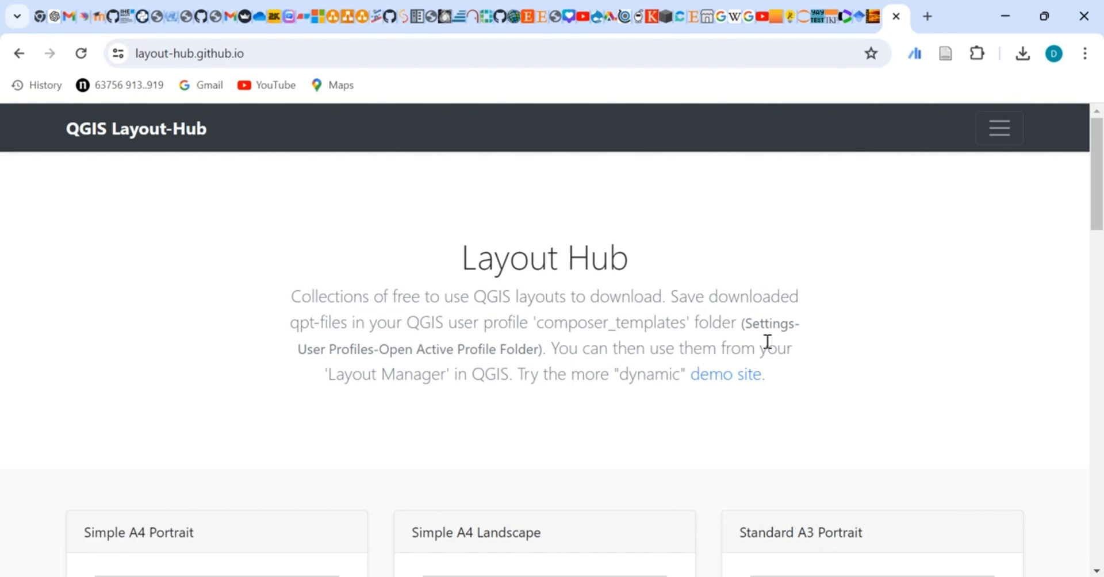
scroll(551, 409, "down", 15)
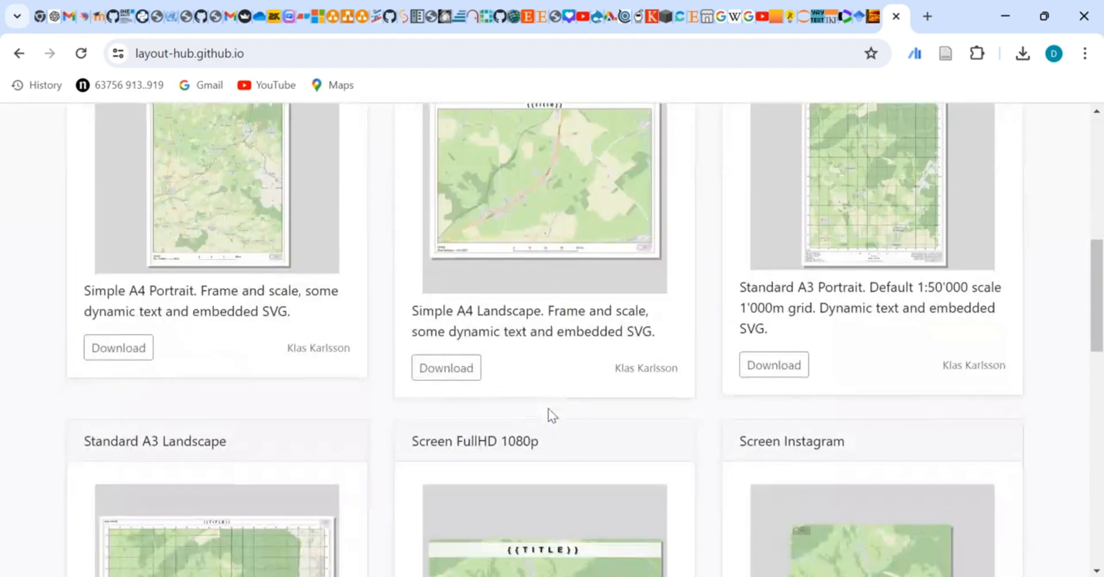
scroll(546, 406, "up", 6)
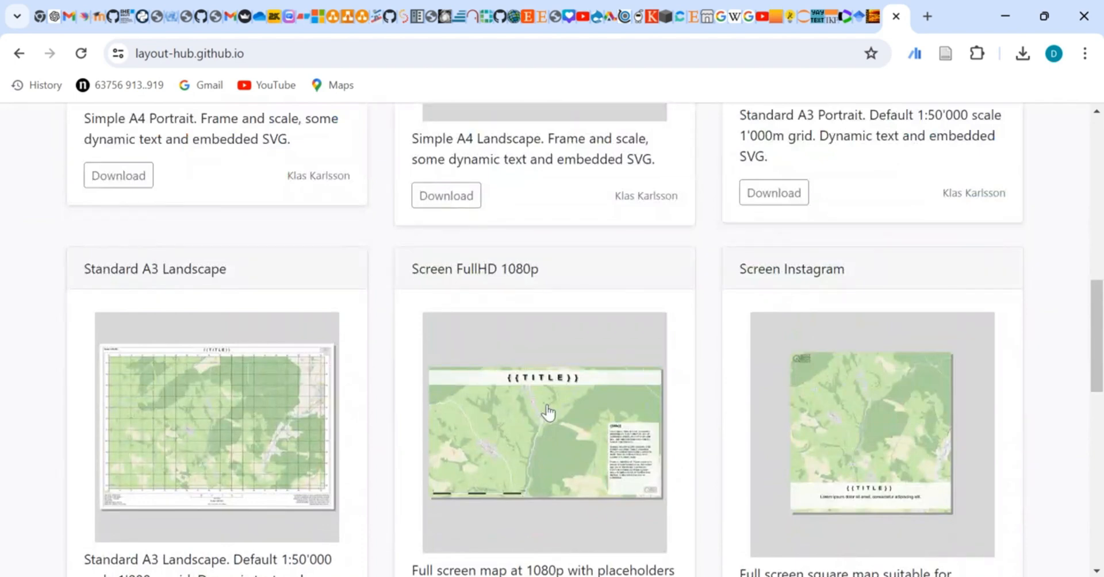
scroll(546, 409, "down", 9)
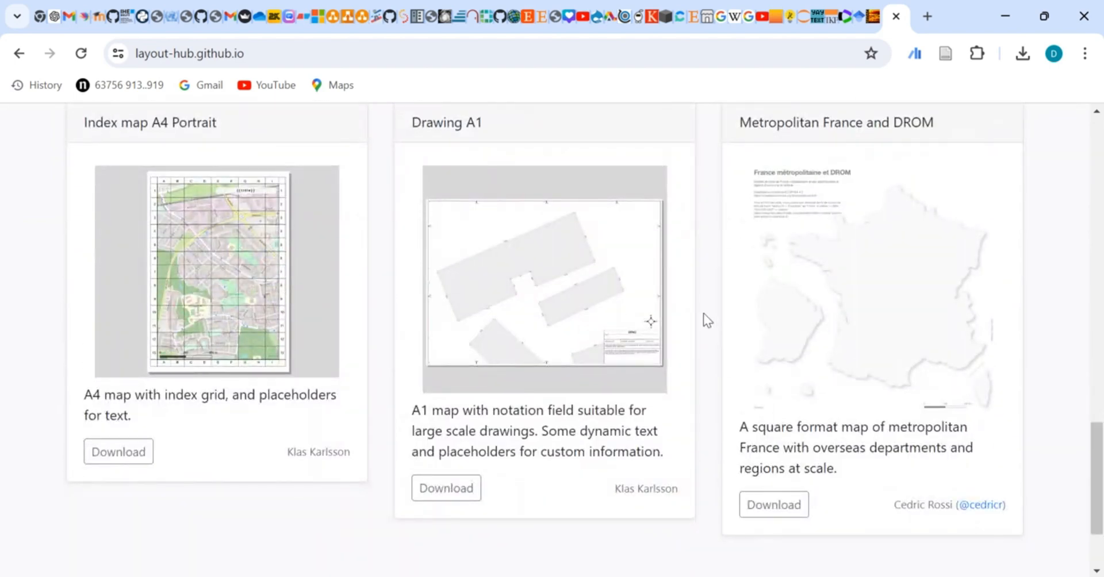
scroll(202, 303, "down", 3)
scroll(207, 303, "up", 3)
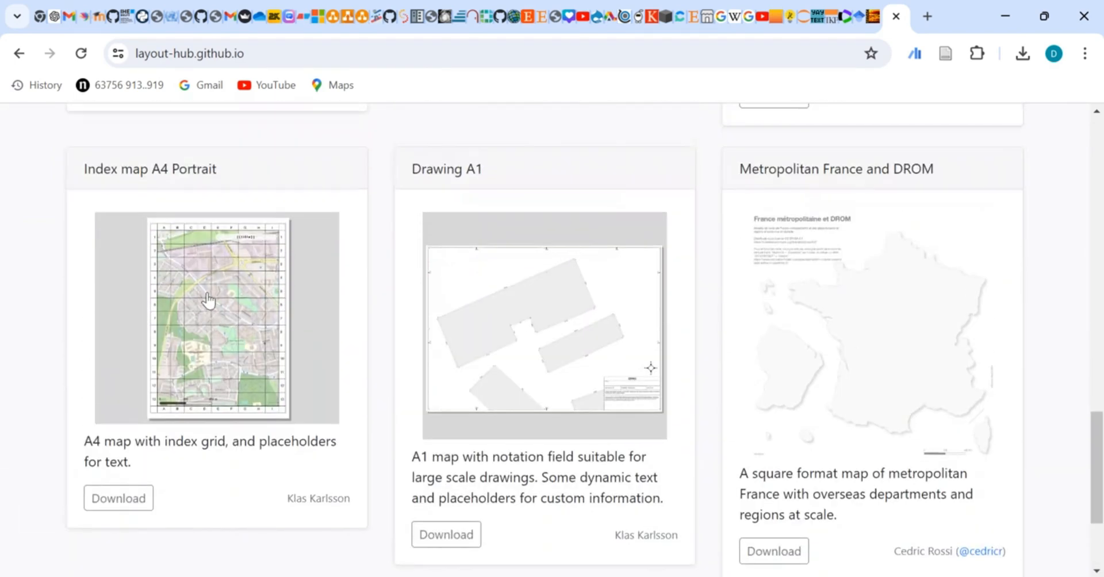
scroll(538, 351, "down", 3)
scroll(549, 345, "up", 3)
scroll(207, 316, "down", 3)
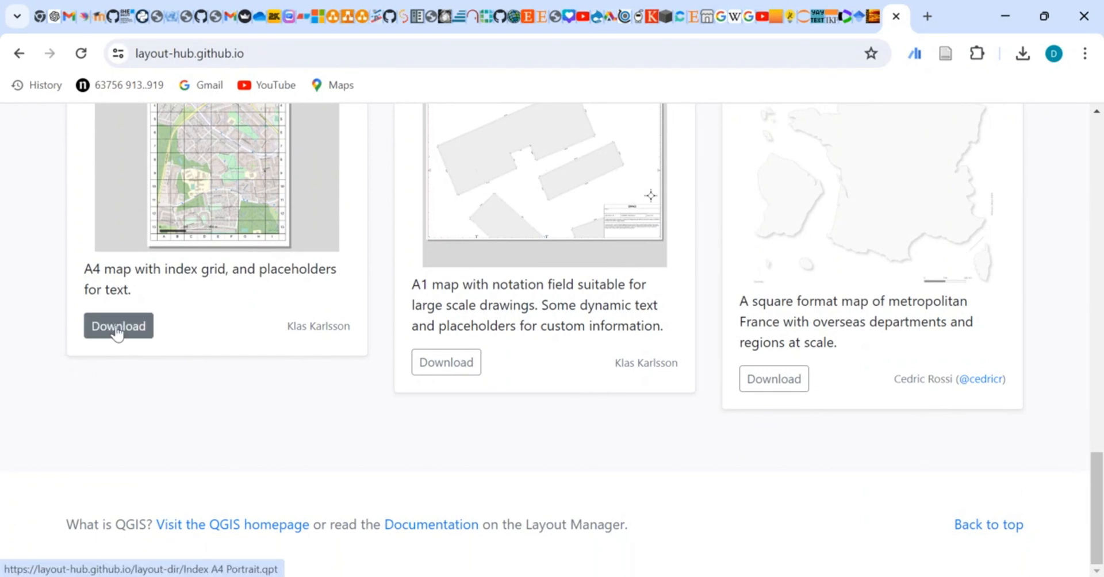
- Download the Index map A4 Portrait template into the Day1 folder as Index A4 Portrait
scroll(176, 239, "up", 2)
left_click(118, 407)
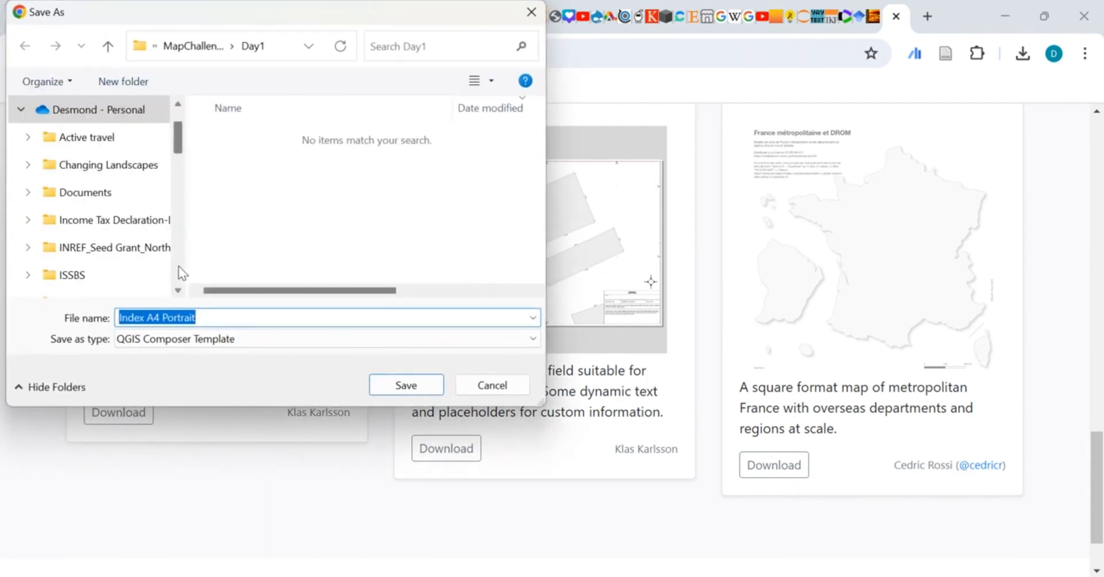
left_click(404, 387)
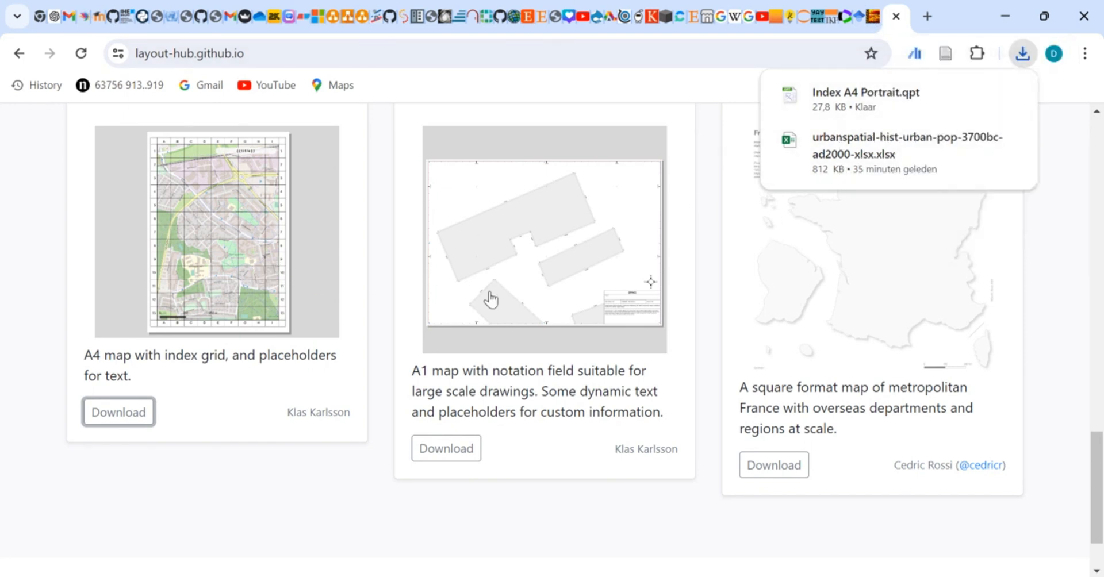
- Switch back to the points layout and add the items from the Index A4 Portrait template in the Day1 folder
mouse_move(704, 576)
left_click(829, 518)
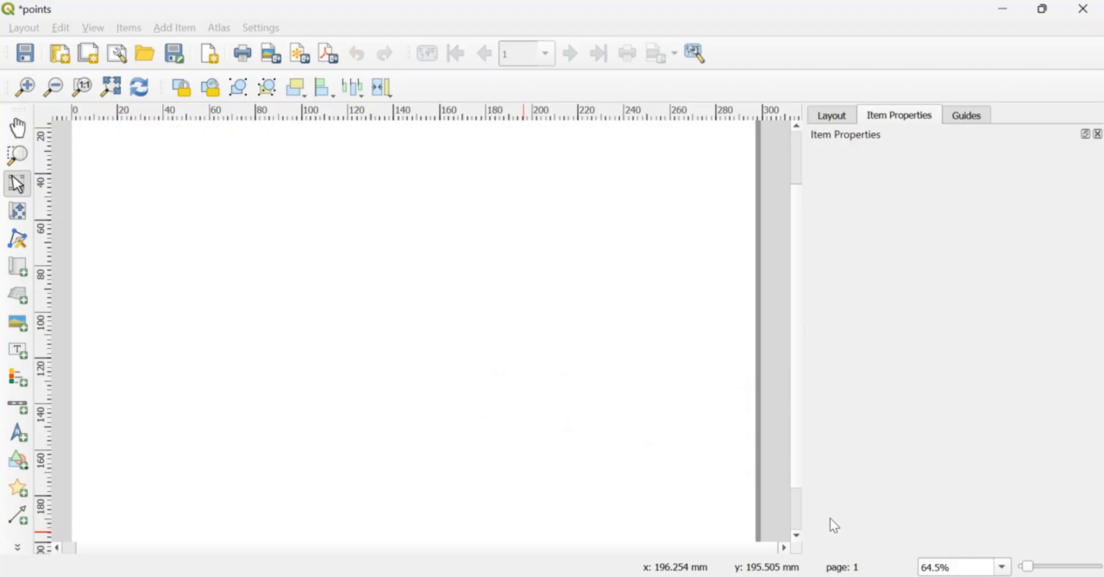
left_click(24, 27)
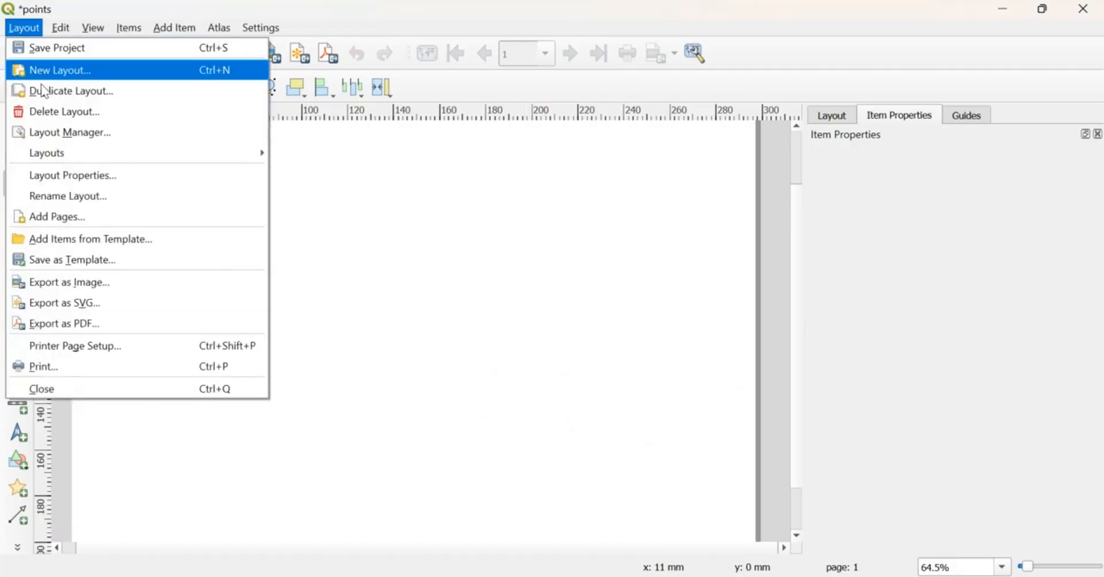
left_click(52, 246)
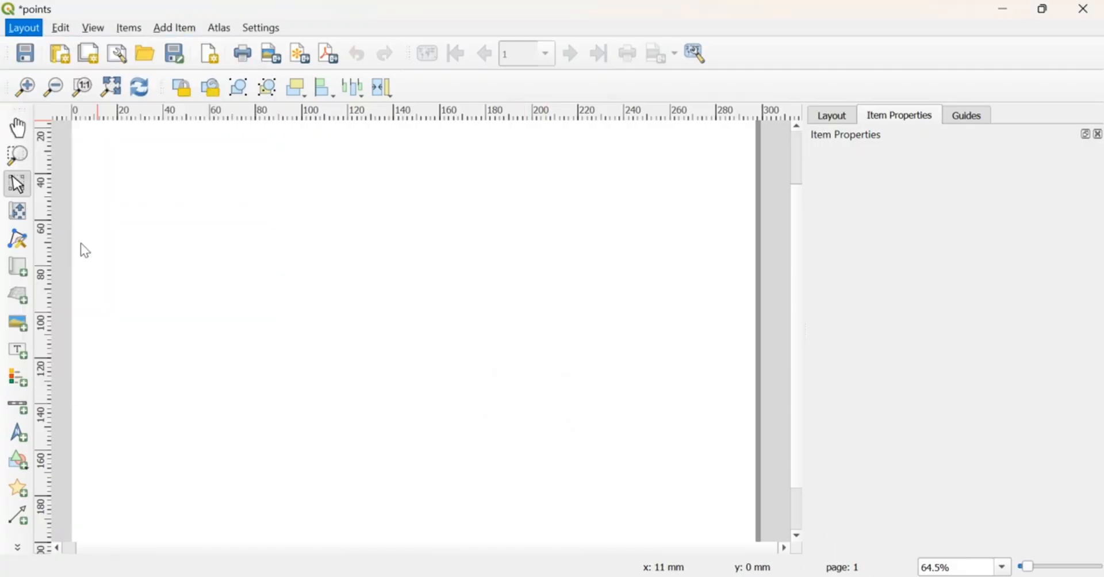
scroll(101, 251, "down", 8)
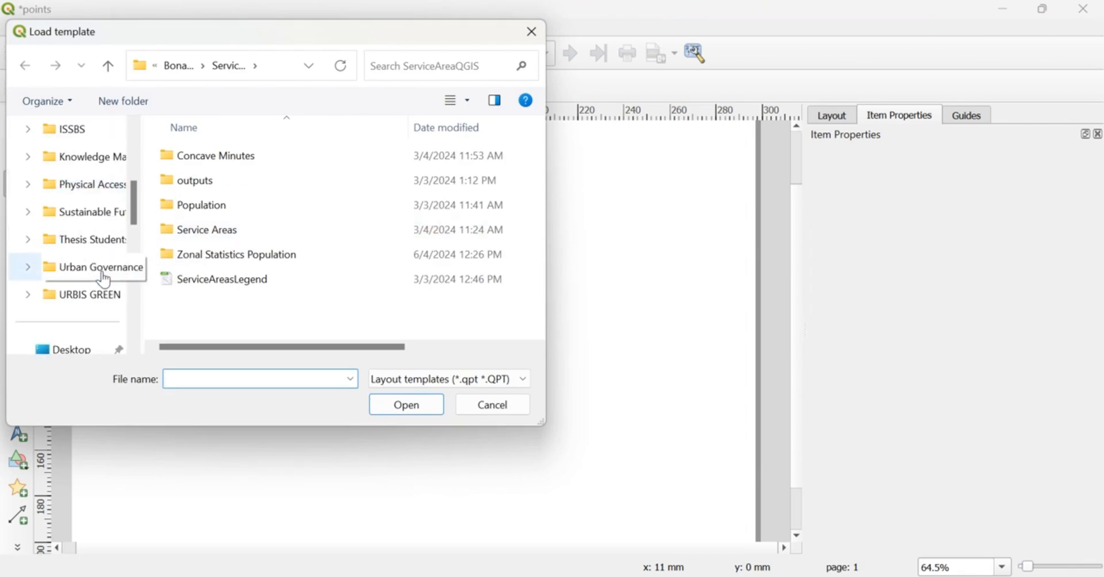
left_click(88, 331)
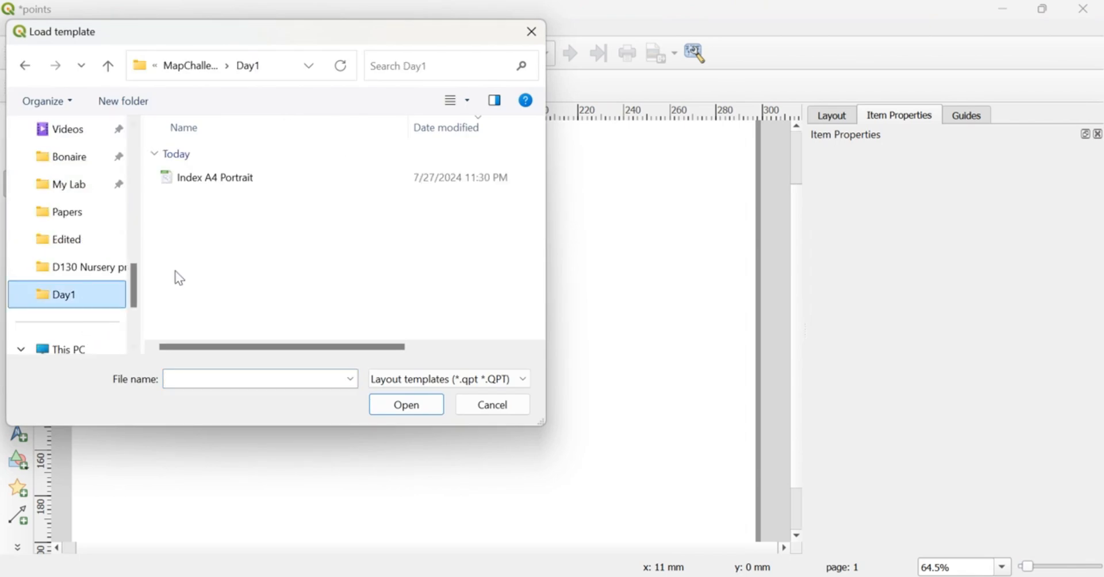
double_click(233, 179)
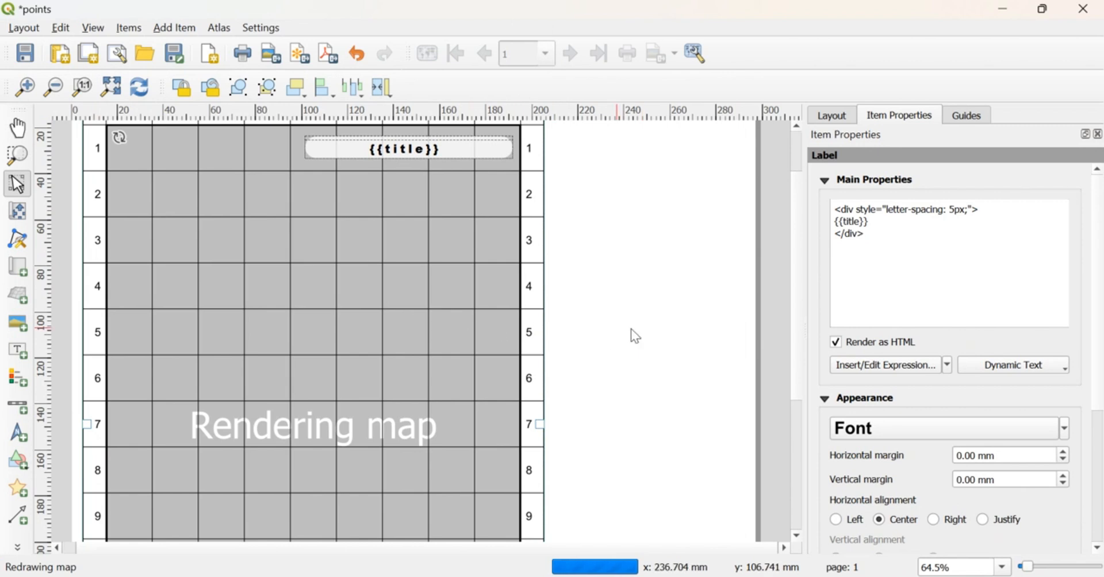
- Clear the group selection of the template items and select only the gridded map item
scroll(661, 333, "down", 2)
scroll(424, 335, "up", 1)
left_click_drag(377, 322, 426, 307)
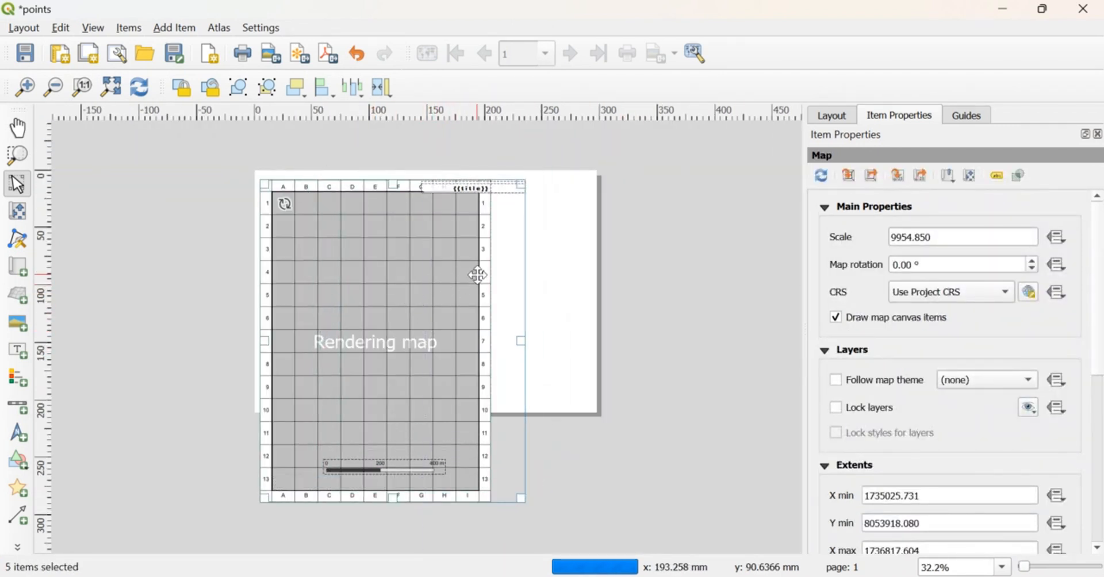
left_click(677, 253)
left_click(326, 277)
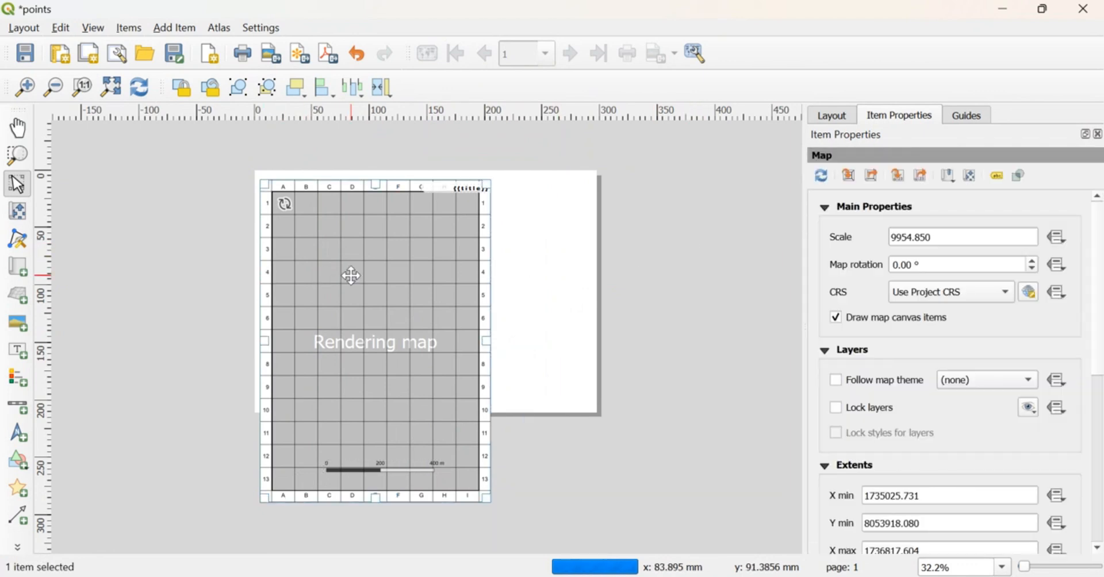
left_click(632, 384)
left_click(286, 204)
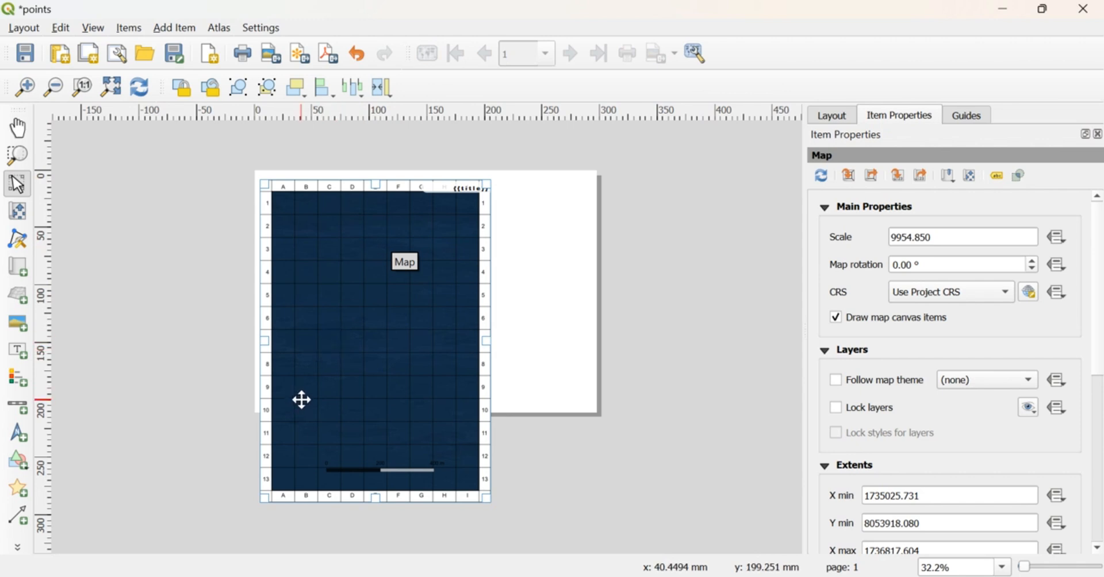
- Set the layout map's extent to match the main canvas extent and check it on the whole page
scroll(330, 376, "up", 1)
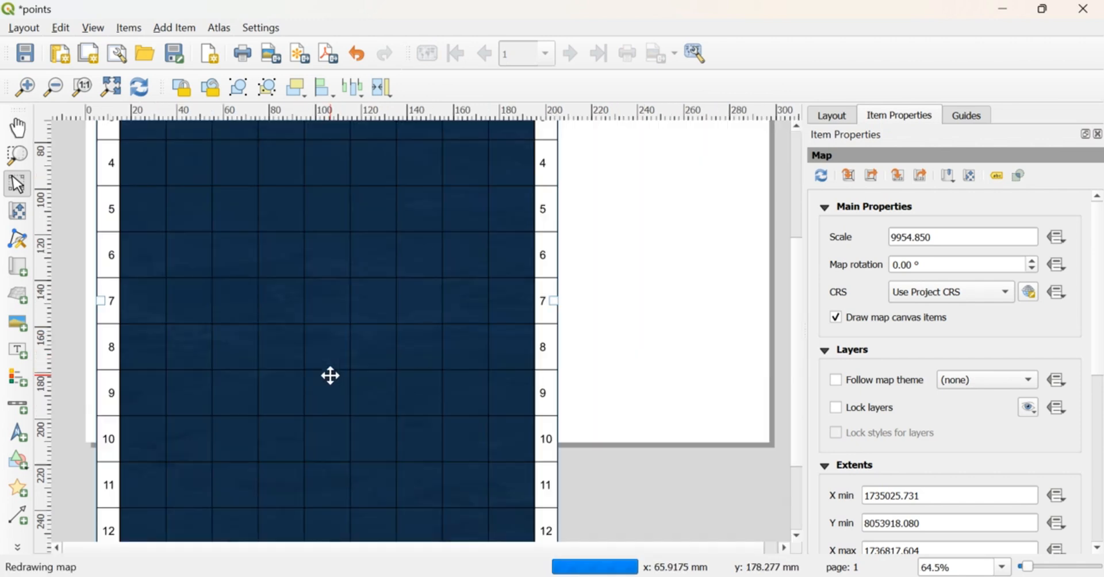
left_click(848, 176)
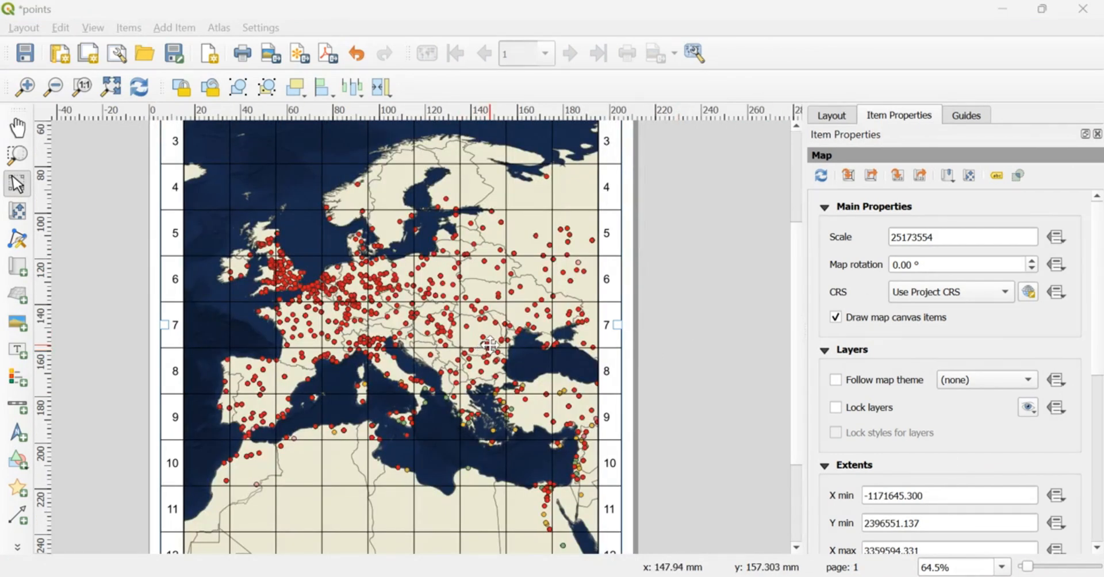
scroll(489, 344, "down", 1)
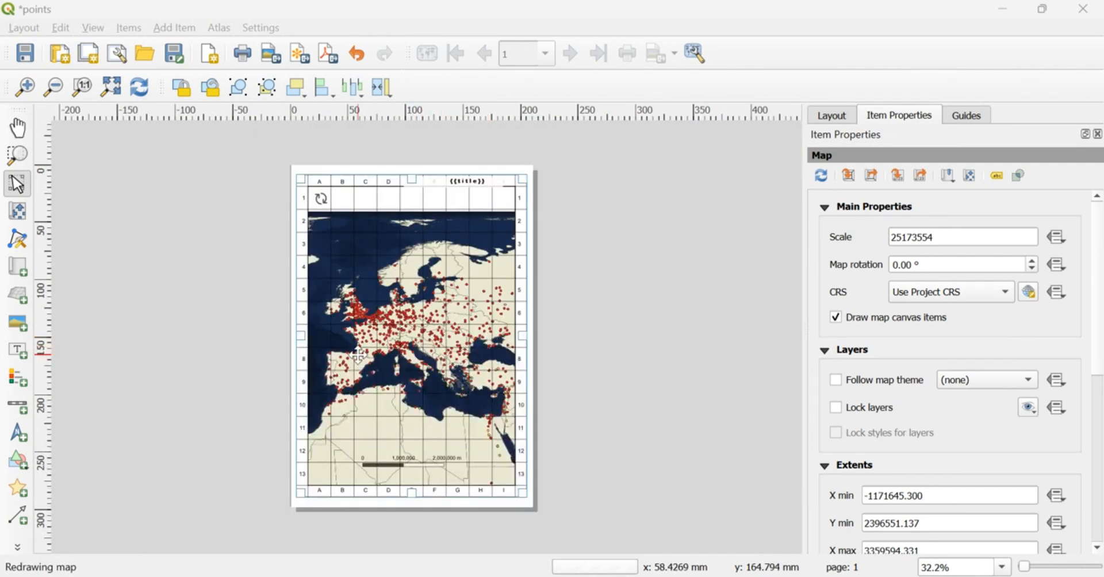
scroll(357, 355, "up", 1)
scroll(416, 344, "down", 1)
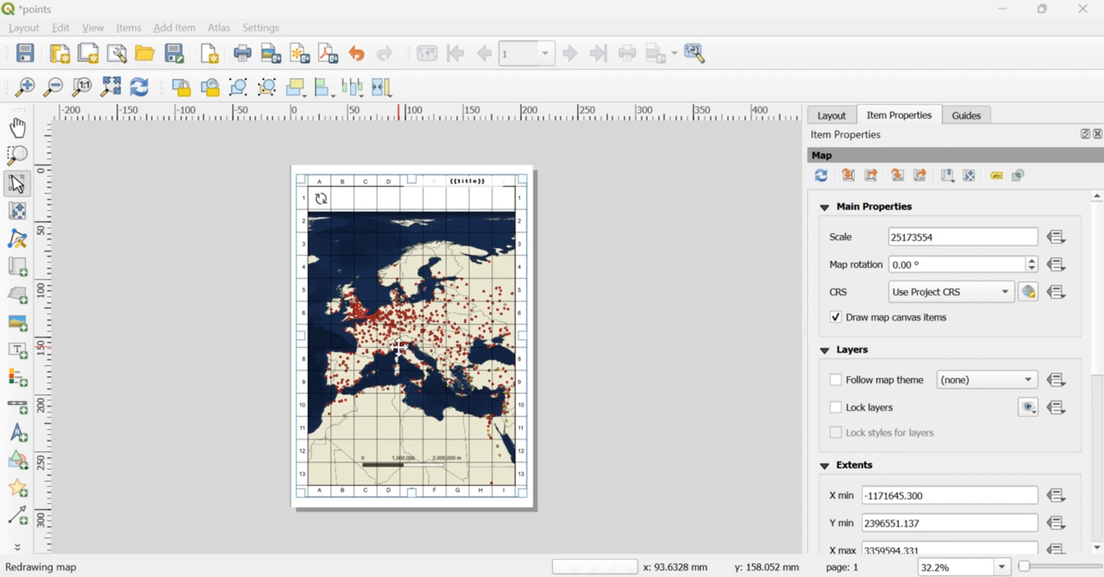
- Compare the population points over Europe in the main QGIS map with the gridded map in the points layout
mouse_move(532, 526)
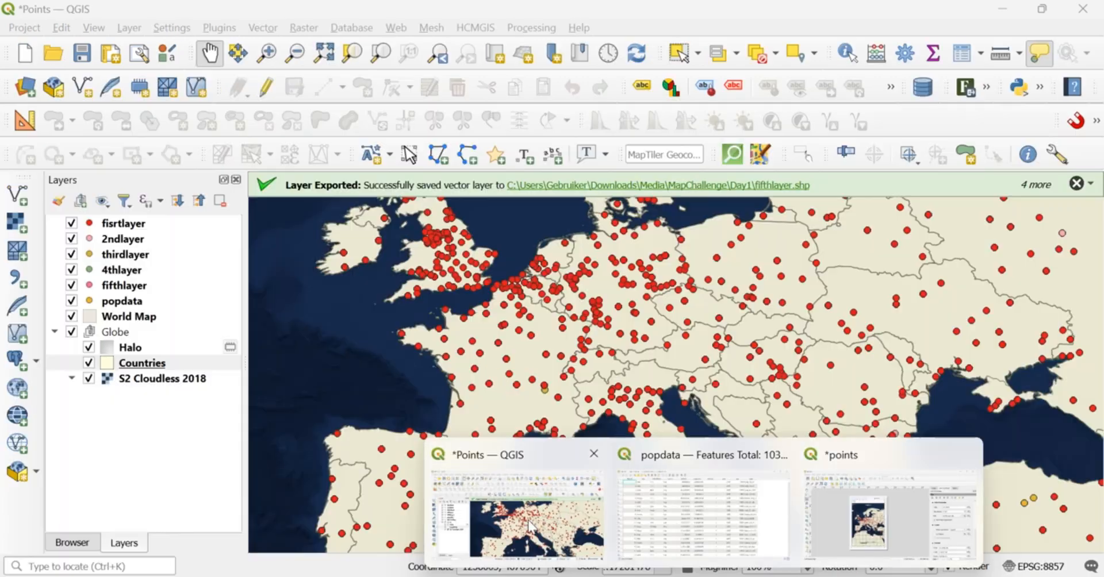
left_click(890, 512)
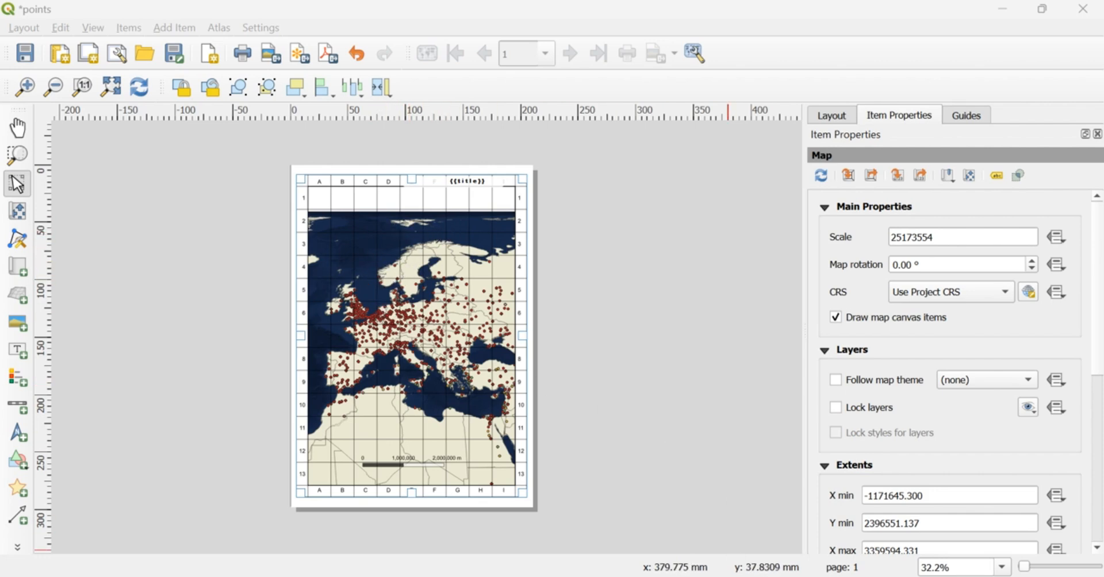
mouse_move(699, 571)
left_click(550, 533)
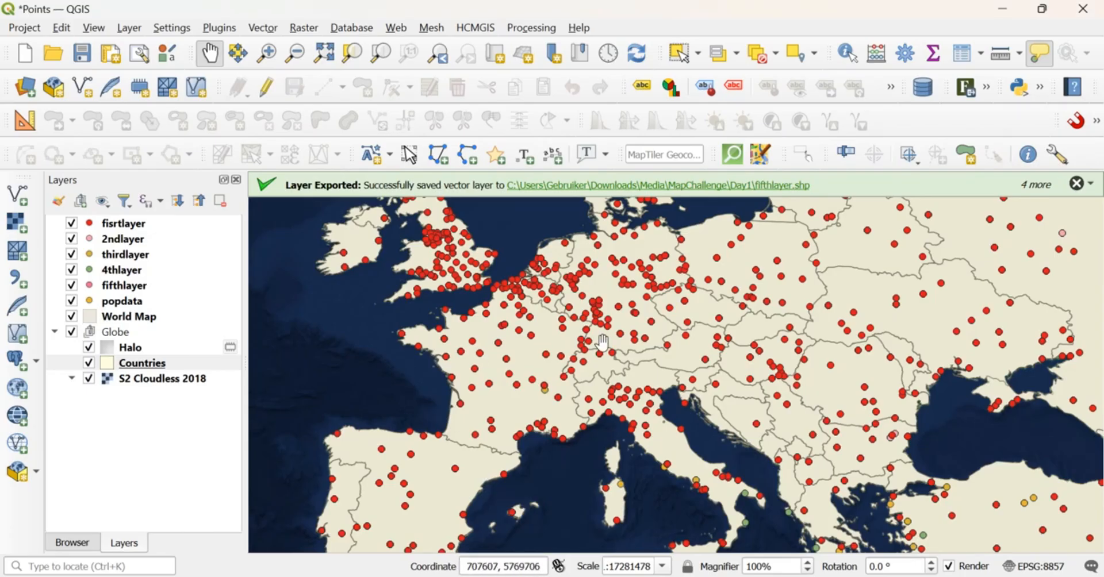
mouse_move(602, 343)
mouse_move(587, 282)
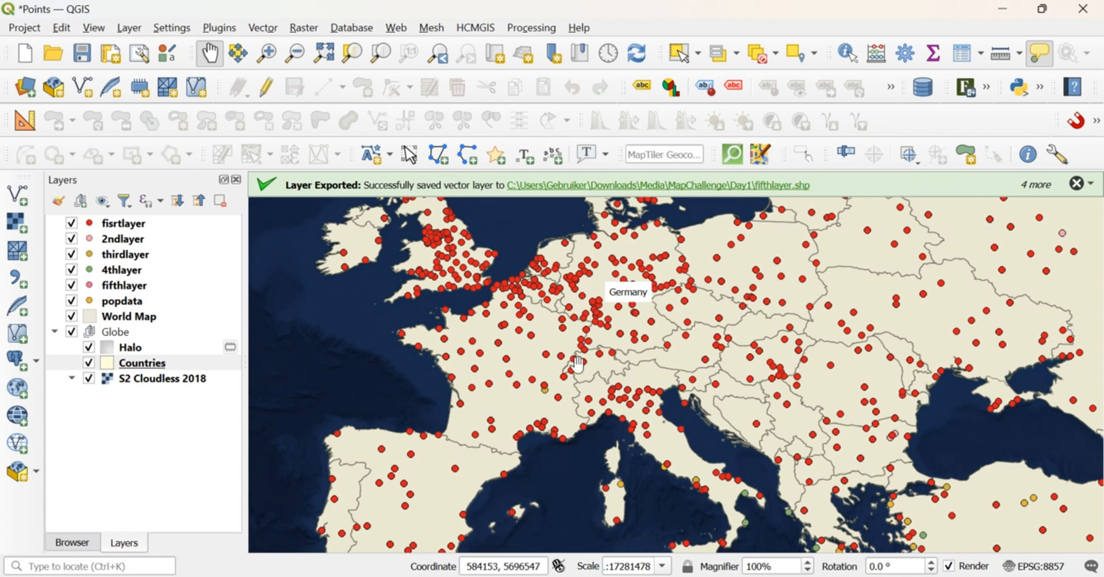
left_click_drag(551, 463, 546, 471)
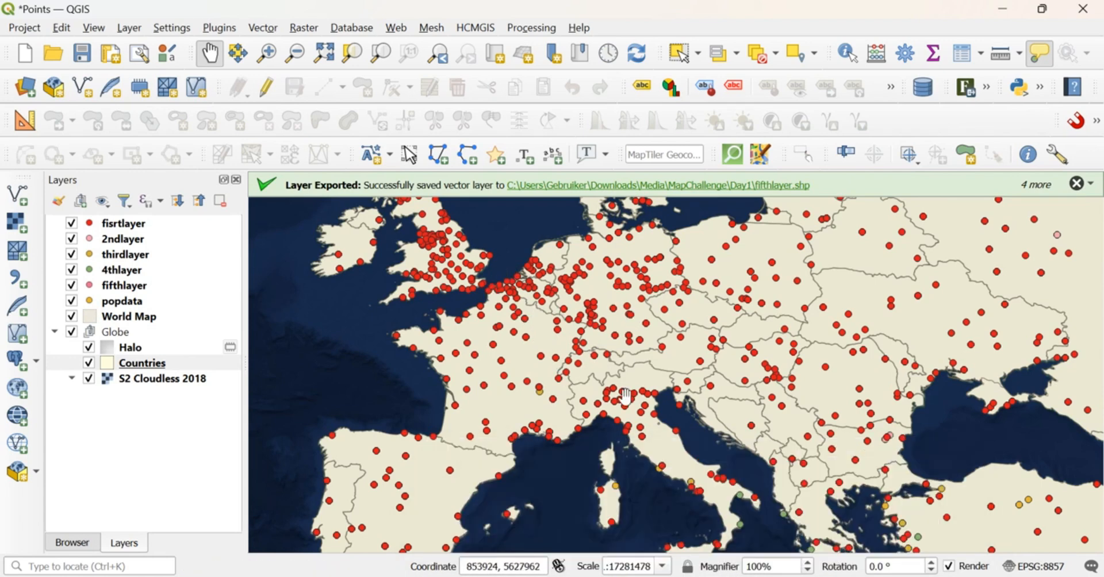
mouse_move(704, 576)
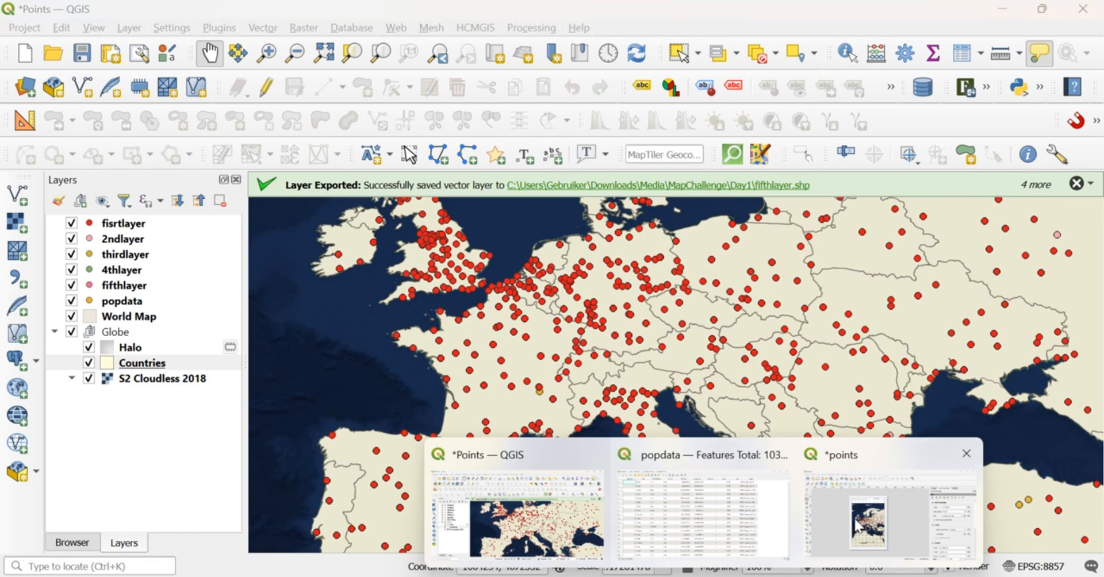
left_click(890, 511)
scroll(381, 371, "up", 2)
scroll(381, 371, "down", 1)
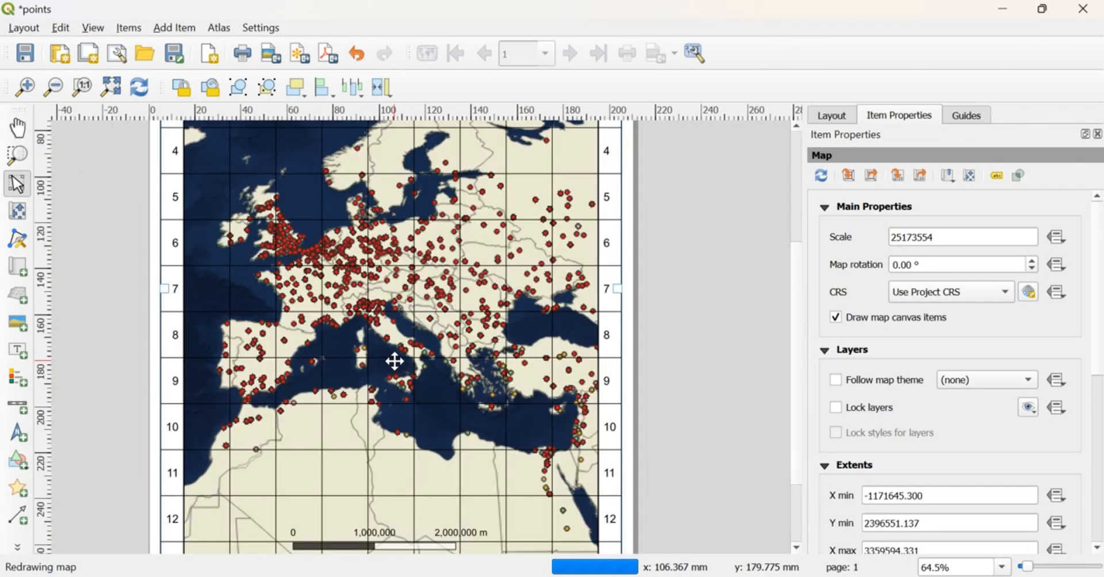
scroll(395, 357, "down", 1)
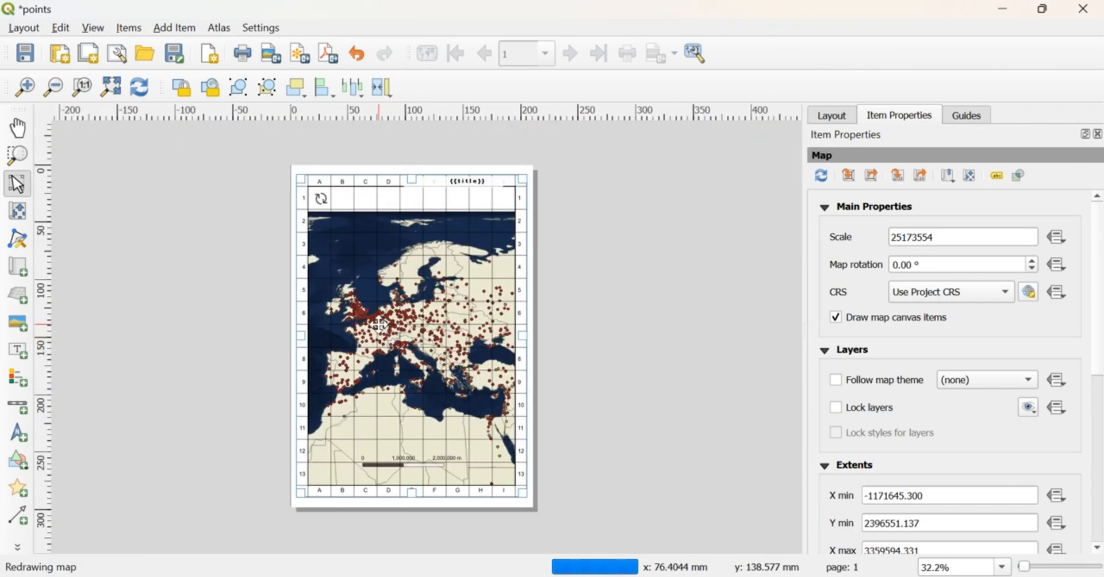
scroll(377, 323, "up", 1)
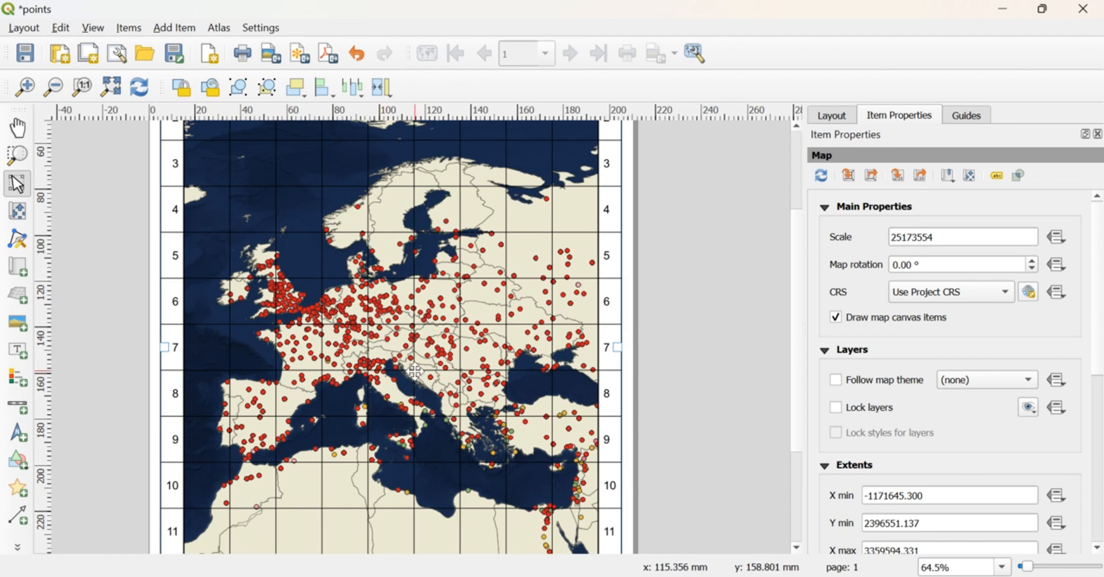
- In the main QGIS window, hide 2ndlayer, thirdlayer, 4thlayer, fifthlayer, popdata and World Map, keeping fisrtlayer and the Globe group displayed
mouse_move(704, 576)
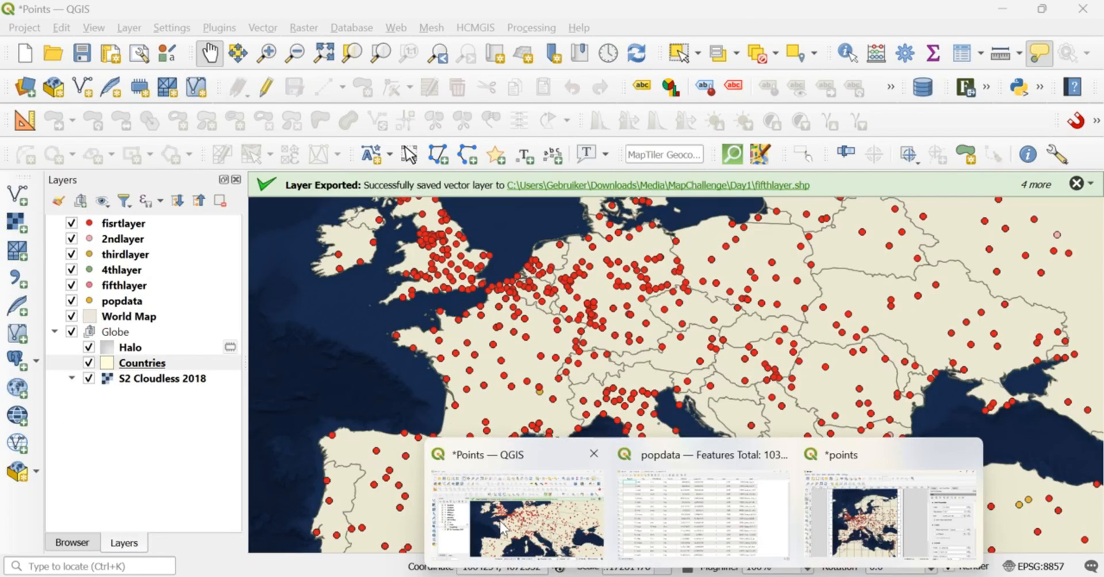
left_click(549, 530)
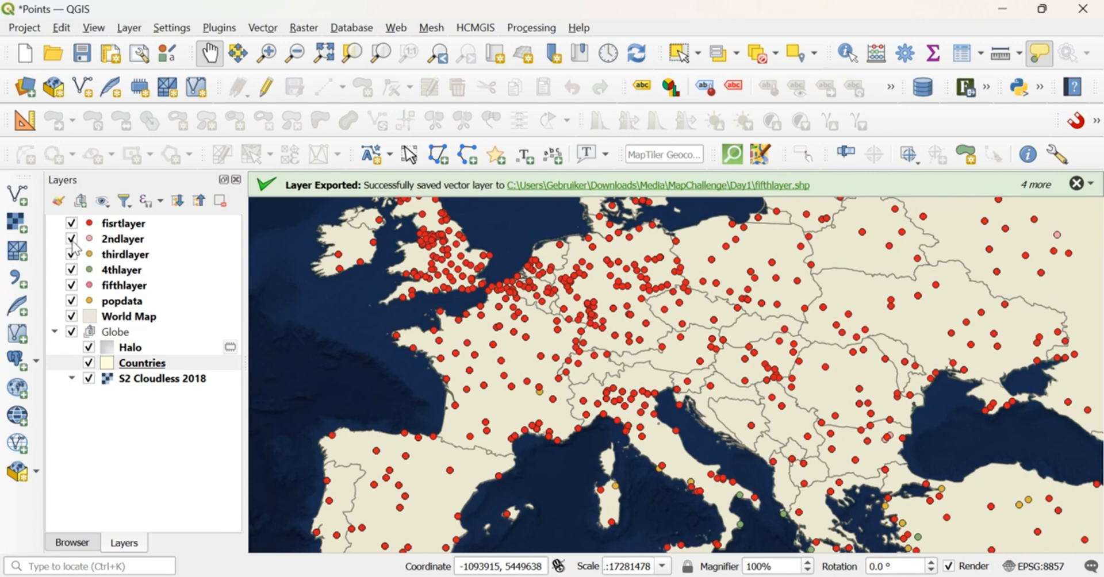
left_click(67, 238)
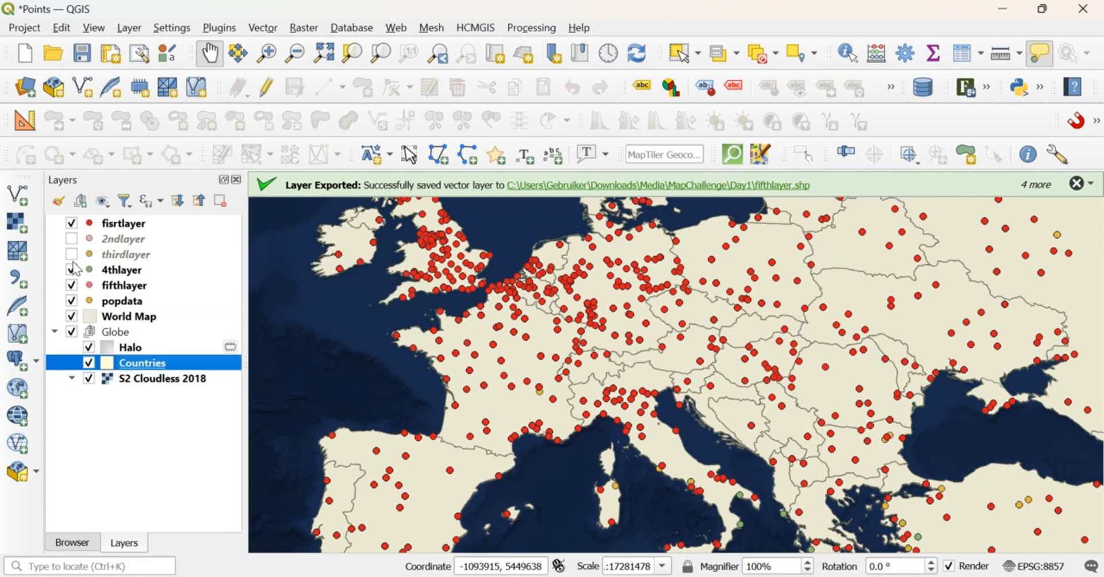
left_click(71, 270)
left_click(71, 285)
left_click(70, 301)
left_click(71, 317)
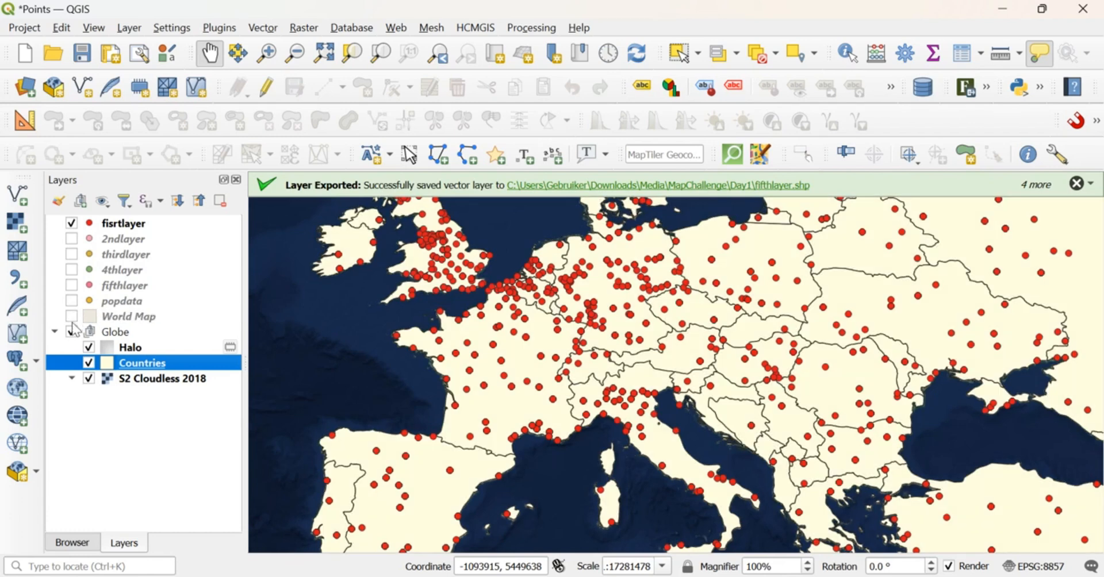
- Show and hide the World Map layer to compare its fill with the Countries layer, leaving it hidden
left_click(72, 317)
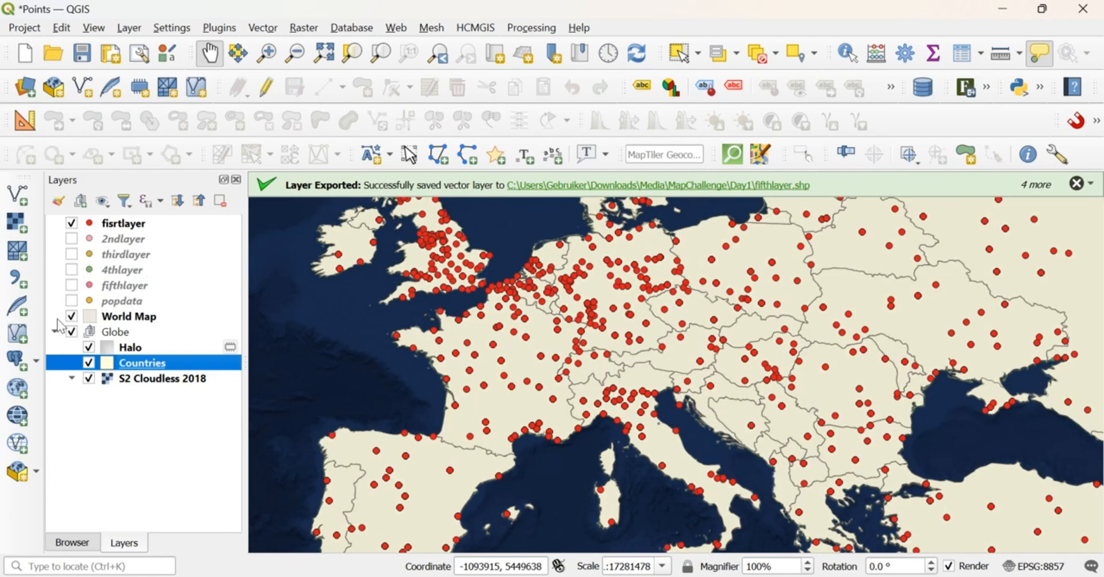
left_click(72, 317)
left_click(71, 317)
left_click(71, 317)
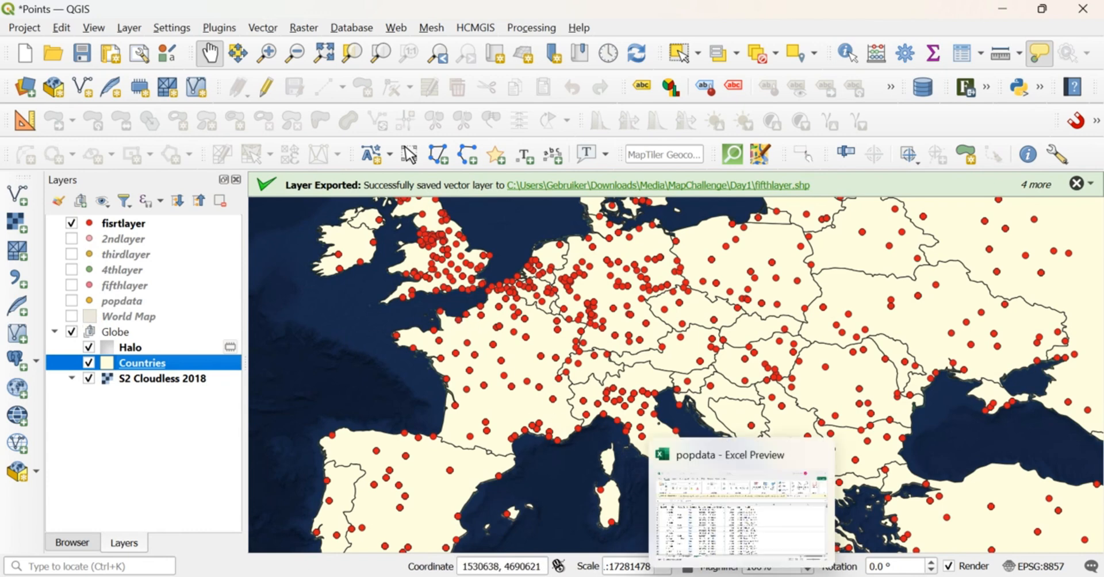
- Switch to the points layout and refresh its map to reflect the layers displayed in the main QGIS window
mouse_move(704, 576)
left_click(889, 526)
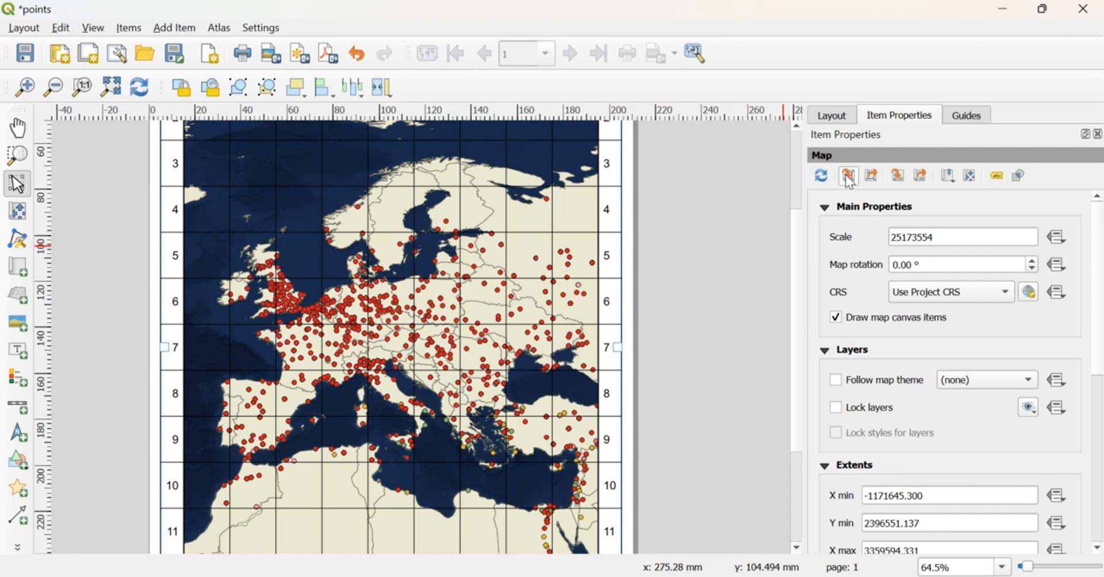
left_click(822, 178)
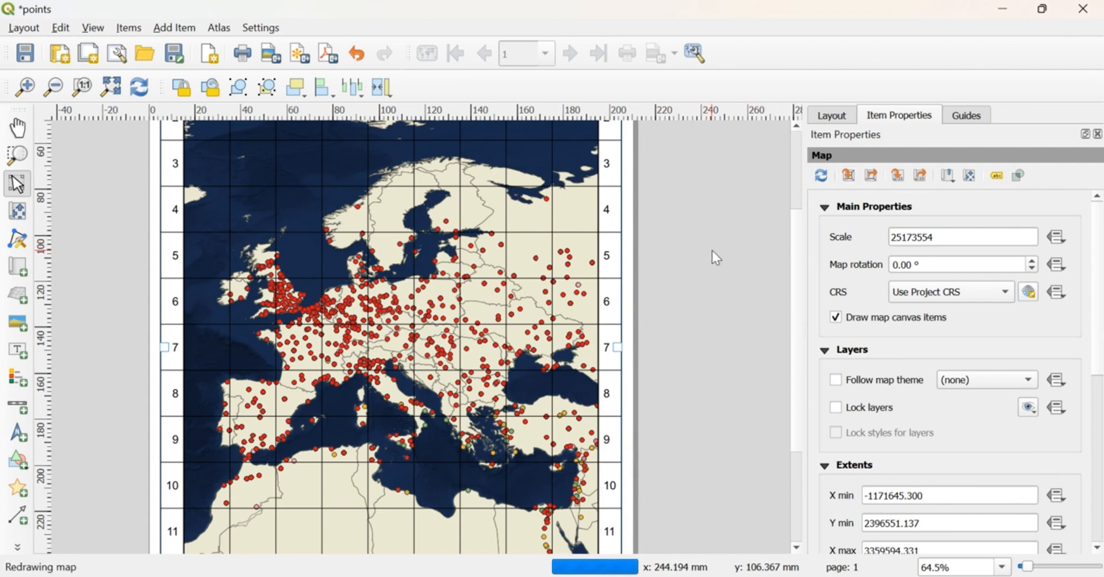
left_click(143, 91)
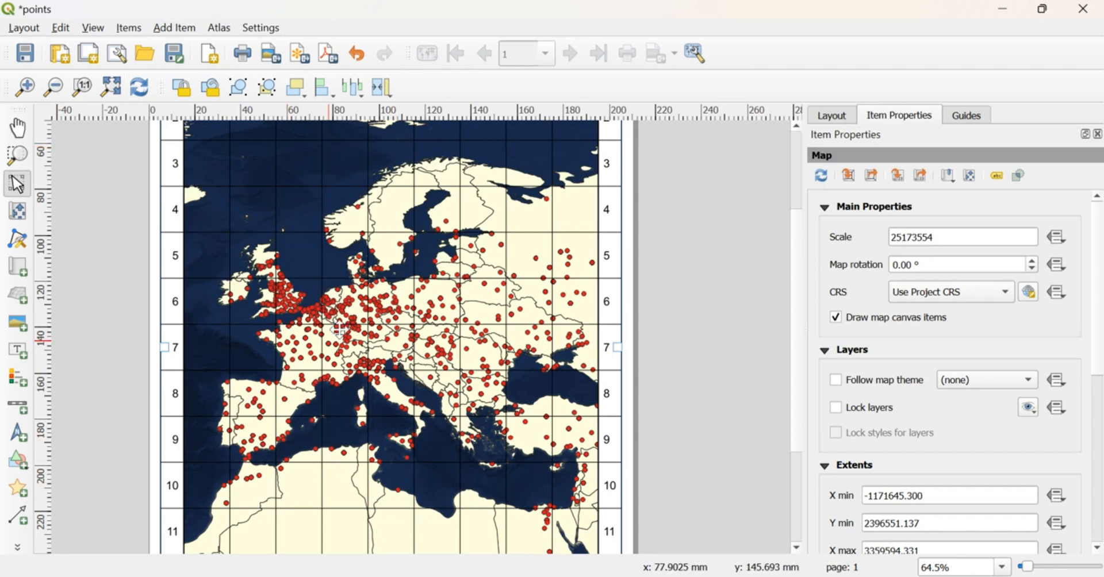
scroll(452, 403, "down", 1)
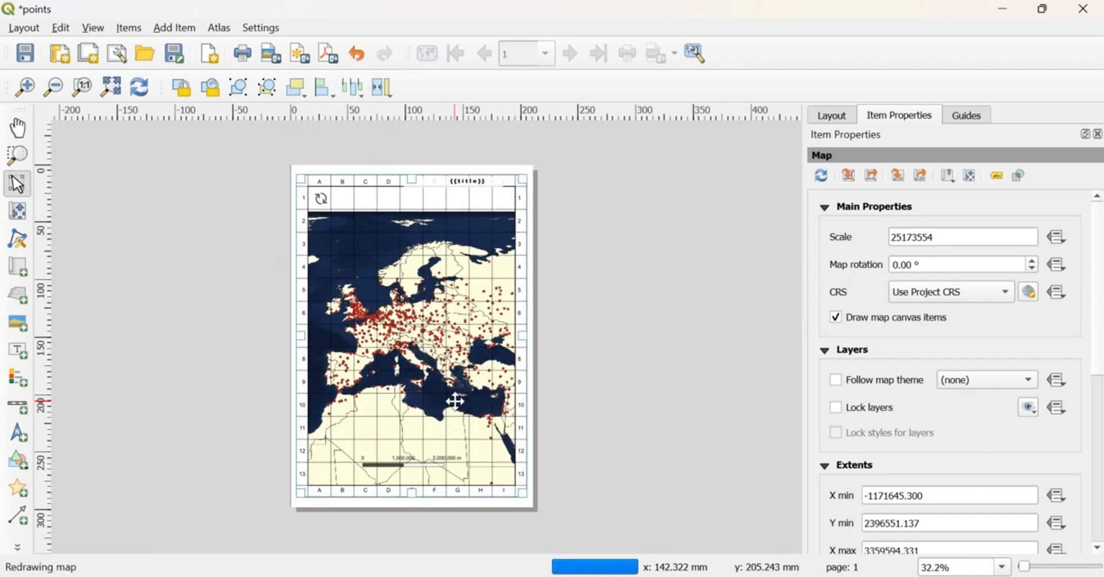
scroll(413, 408, "up", 1)
scroll(413, 409, "down", 1)
scroll(439, 168, "up", 1)
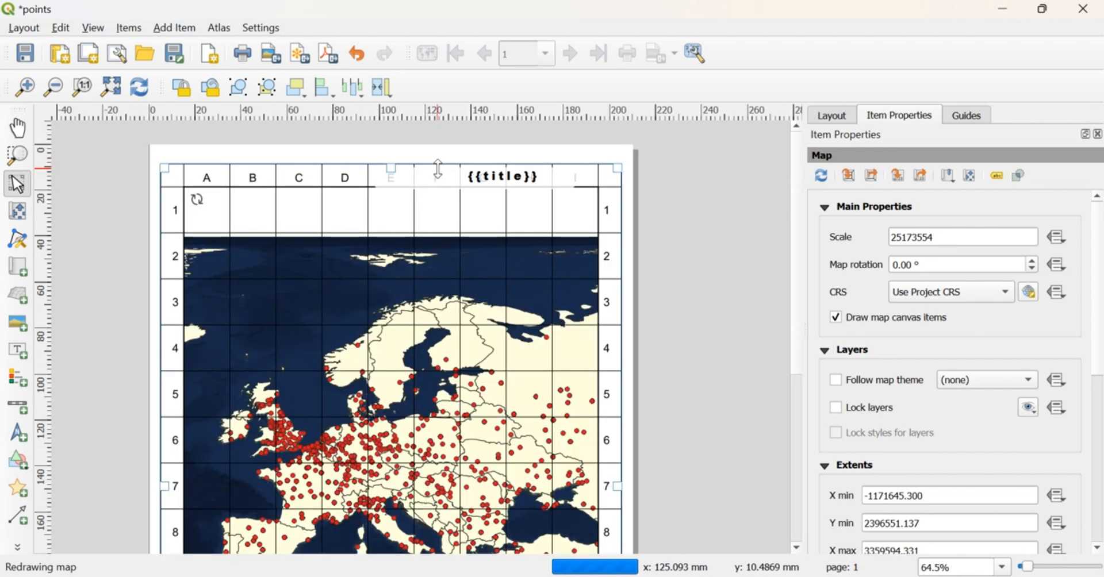
- Replace the HTML placeholder in the layout's title label with the text "Population 2000"
left_click(489, 172)
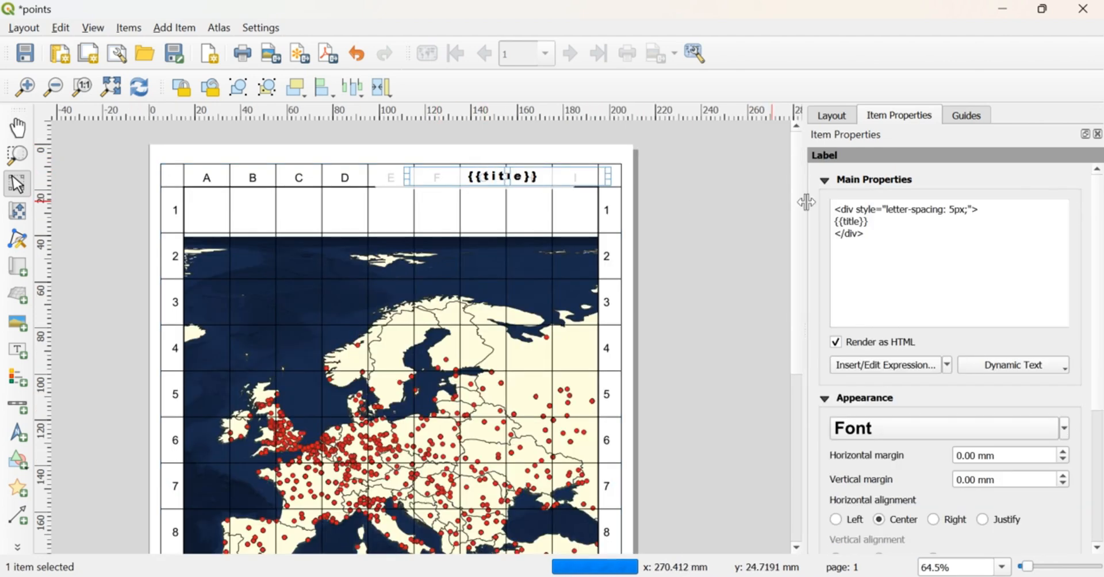
left_click_drag(943, 254, 812, 193)
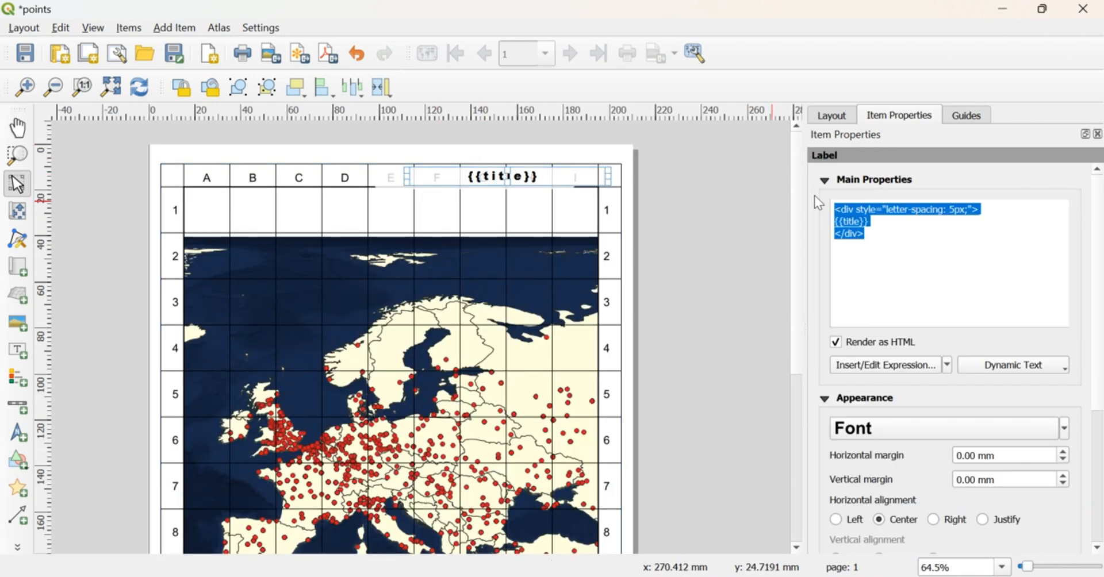
type("Po")
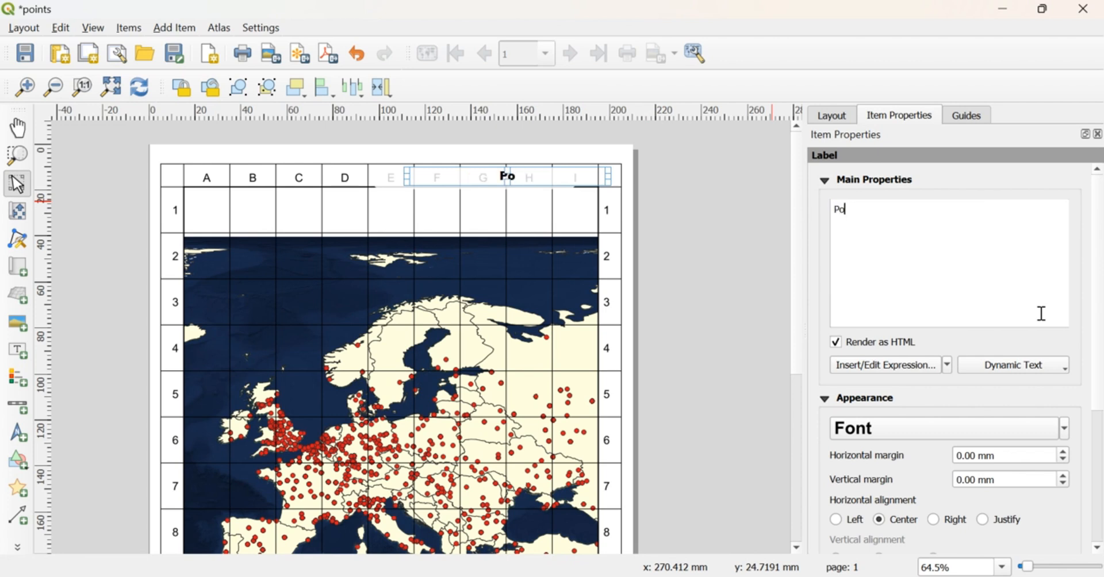
type("pulation ")
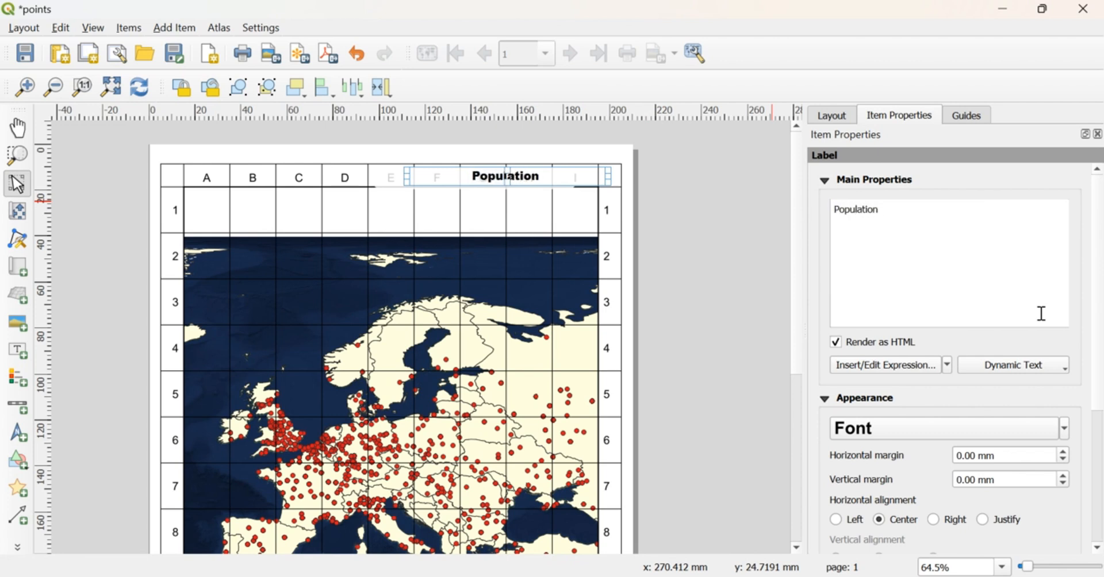
type("202")
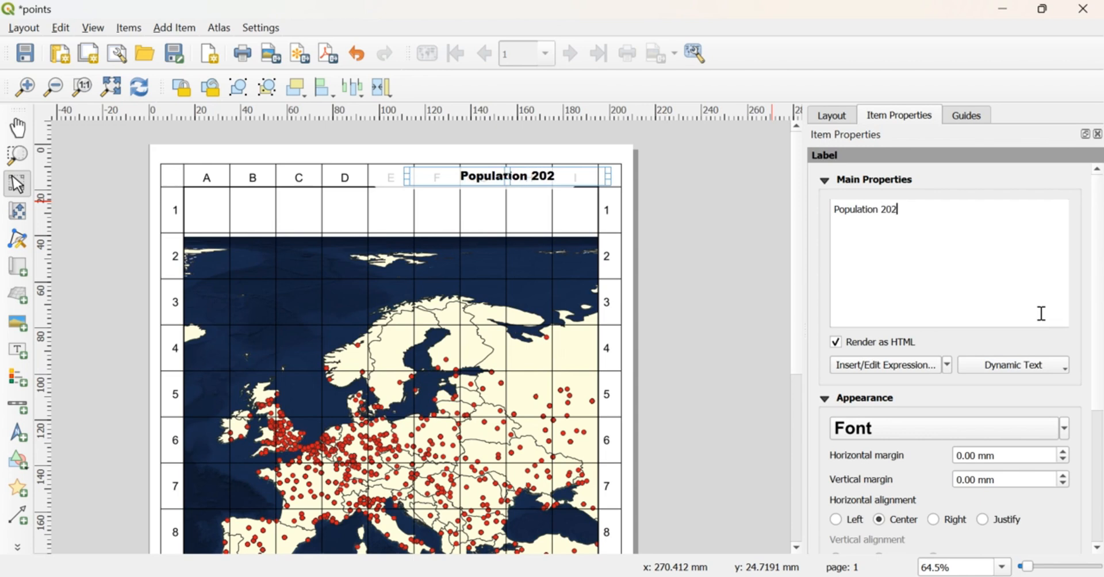
key("BackSpace")
type("00")
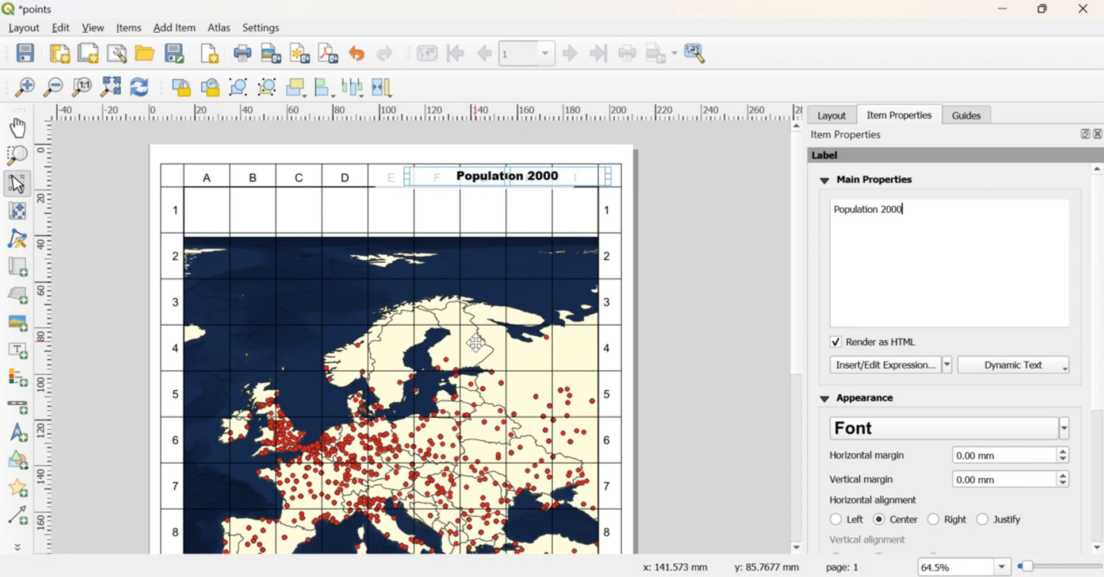
- Add a legend to the layout over northwest Africa, around grid rows 11 and 12 of the map
scroll(524, 362, "down", 2)
scroll(424, 394, "up", 2)
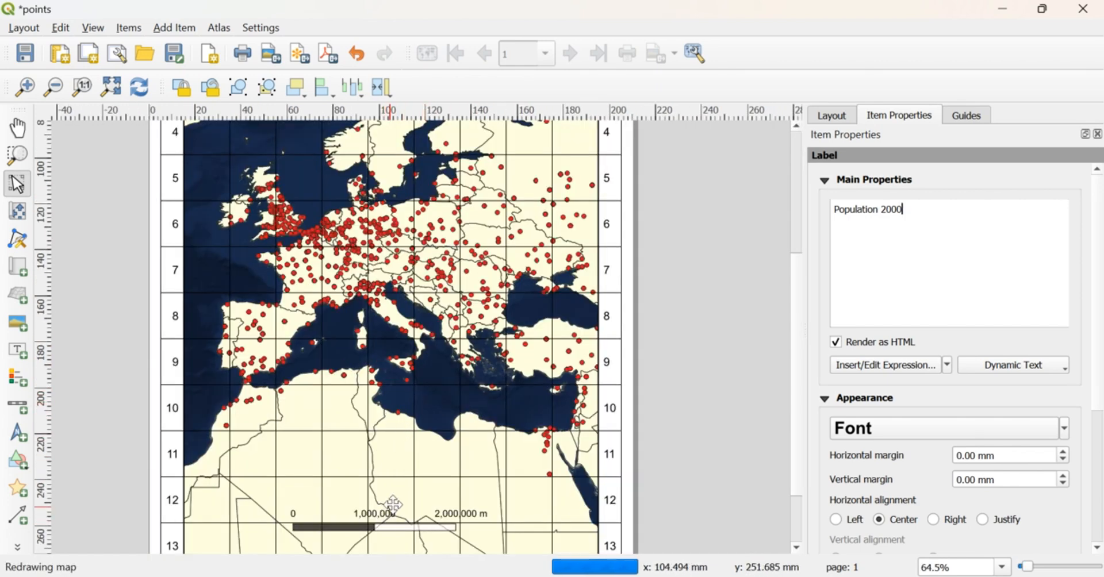
scroll(393, 504, "down", 1)
scroll(375, 510, "up", 1)
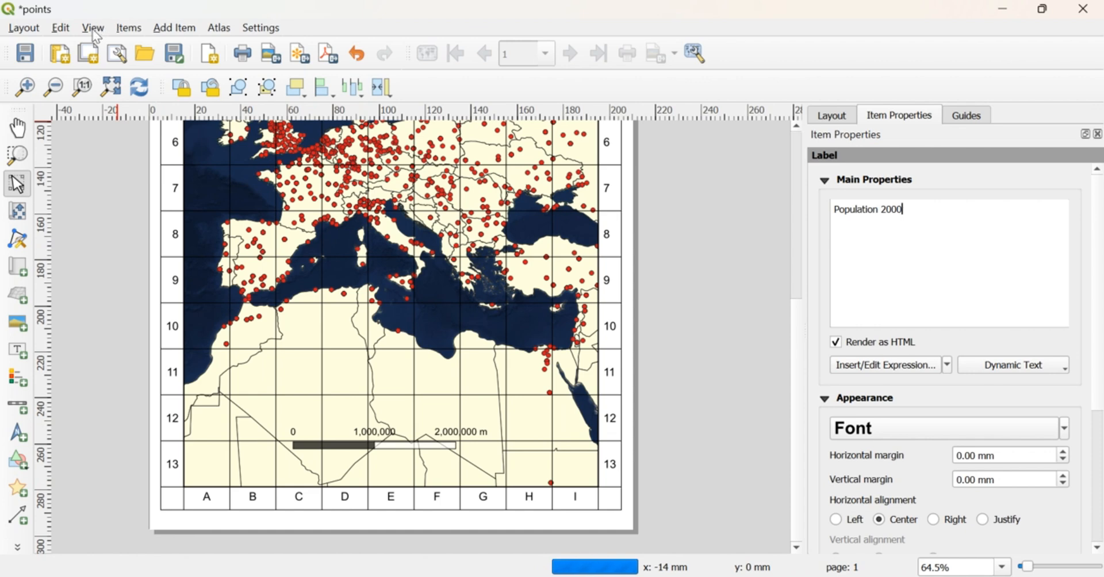
left_click(169, 26)
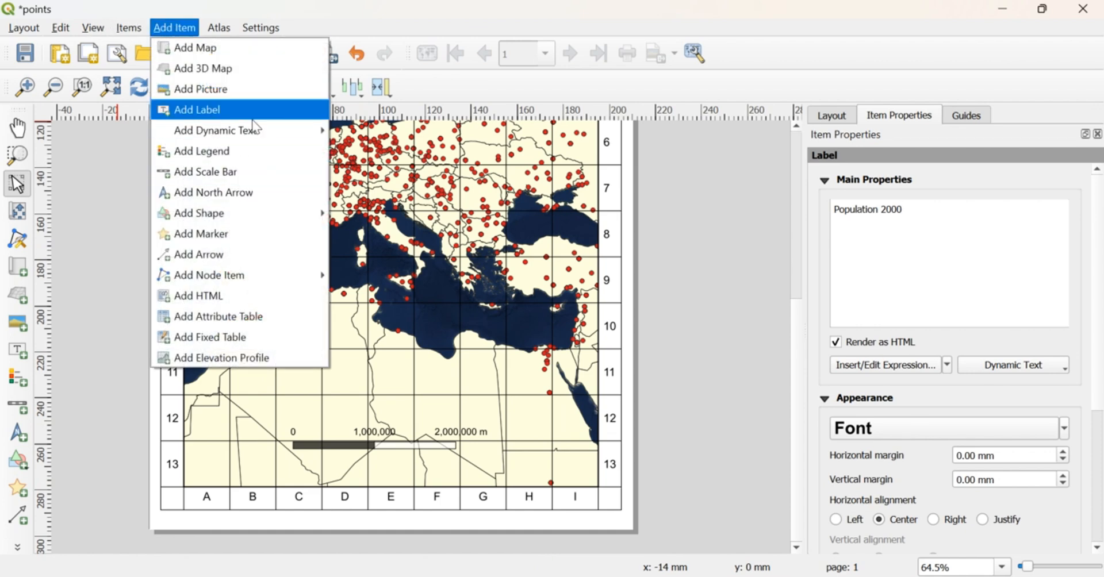
left_click(233, 150)
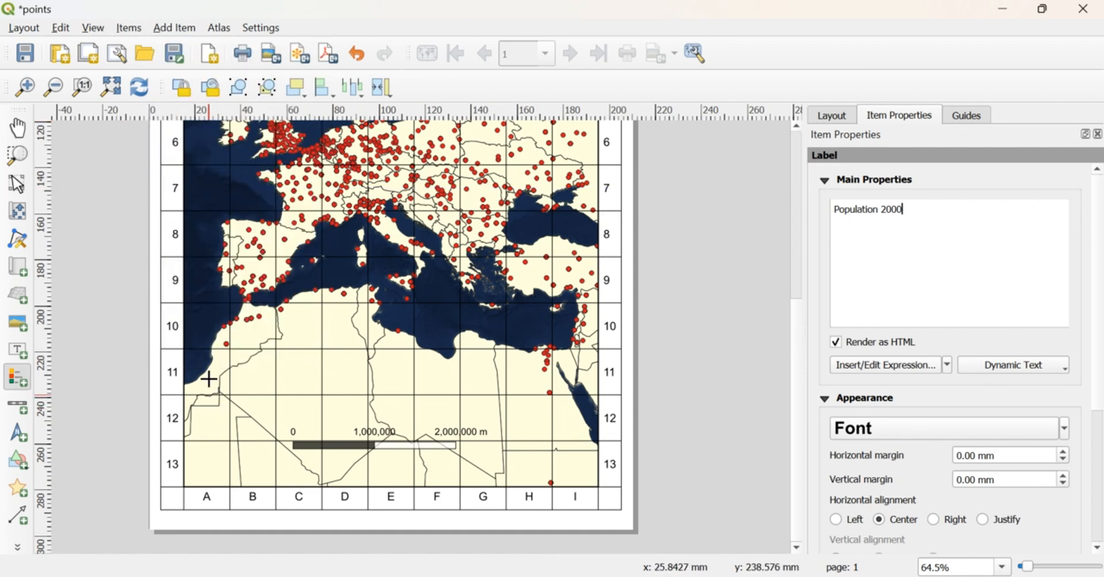
left_click_drag(201, 337, 283, 442)
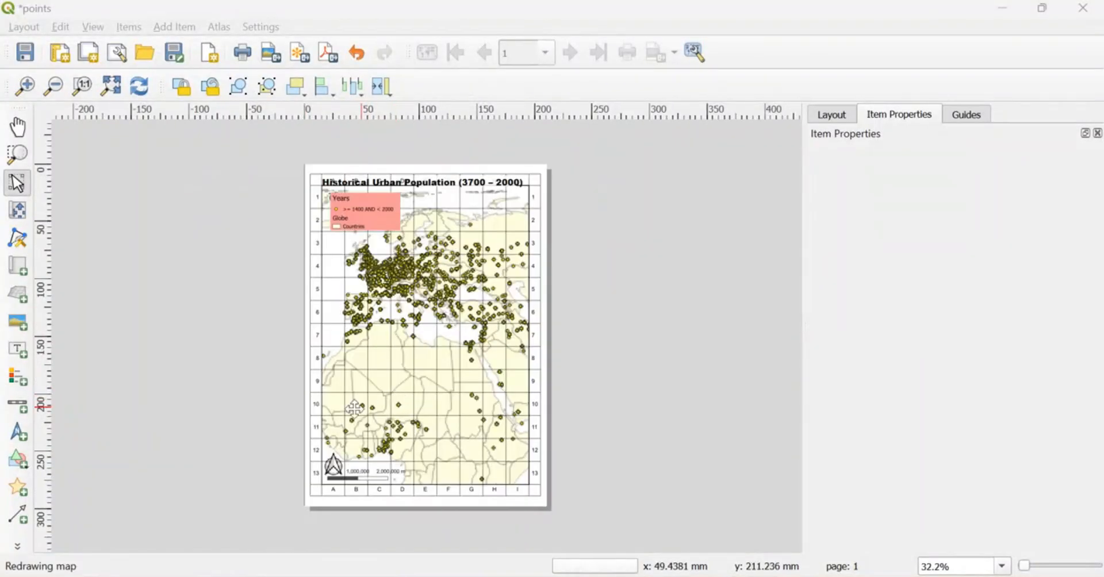
- Inspect the north arrow, scale bar and Years legend on the points layout page
scroll(354, 409, "up", 2)
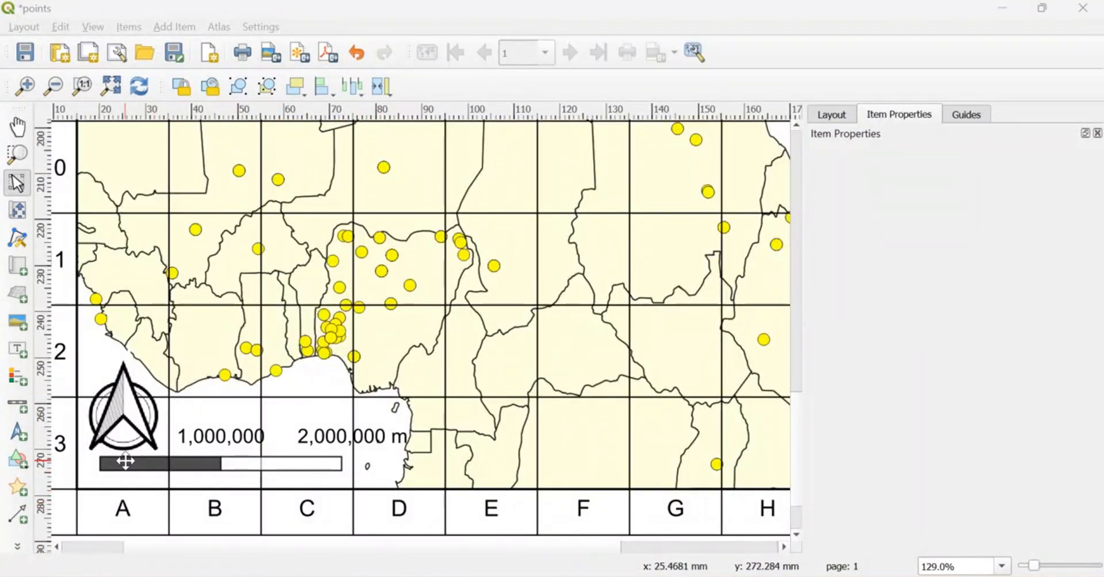
scroll(231, 471, "down", 2)
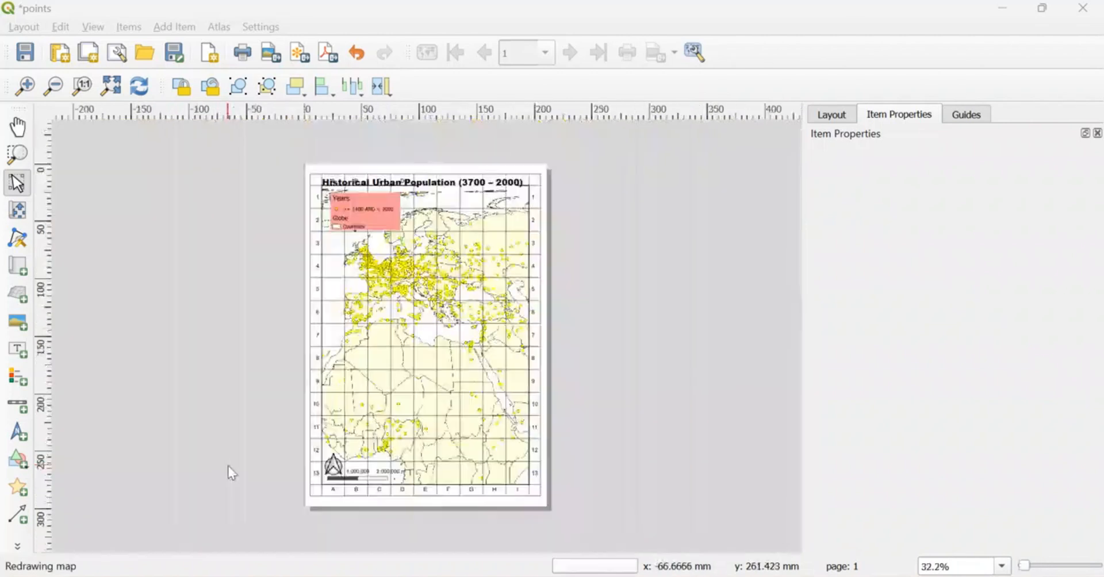
scroll(357, 487, "up", 1)
scroll(345, 408, "down", 1)
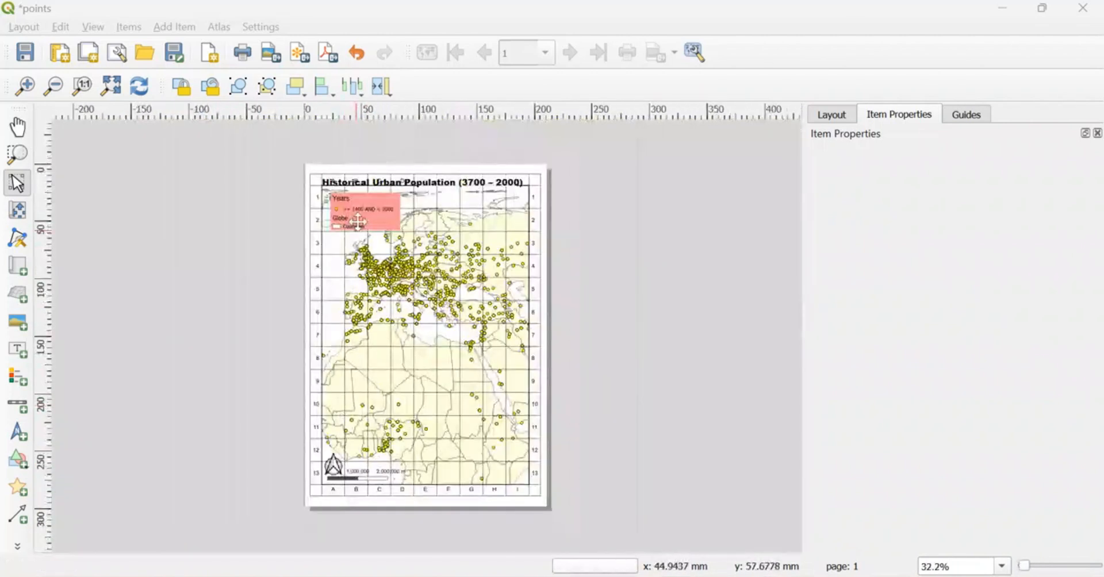
scroll(364, 200, "up", 2)
- Switch to the main QGIS window to view the renamed year-range layers, and dismiss the security cleanup notification
mouse_move(705, 576)
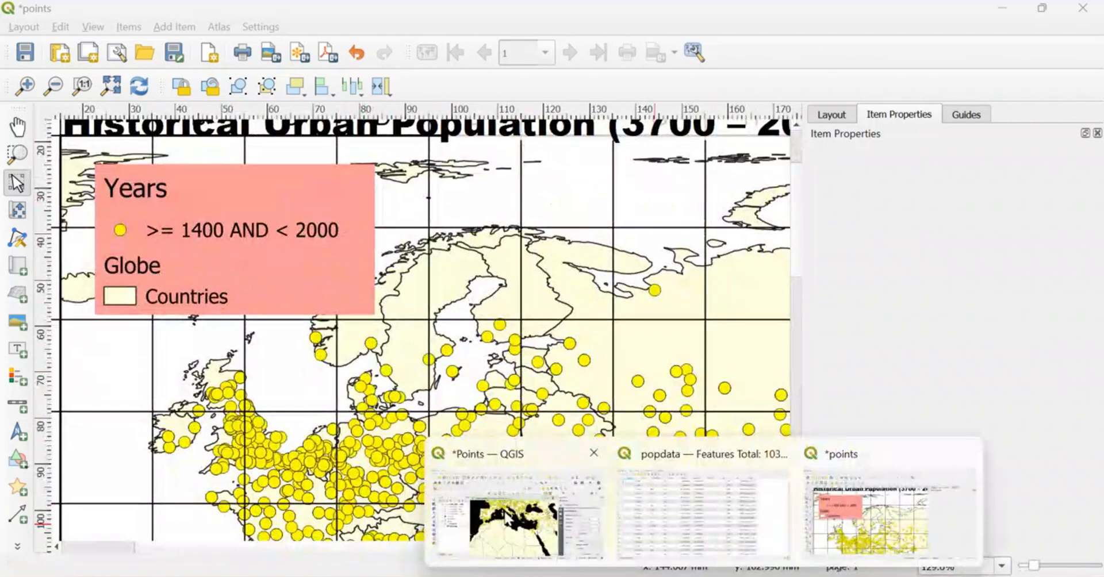
left_click(506, 519)
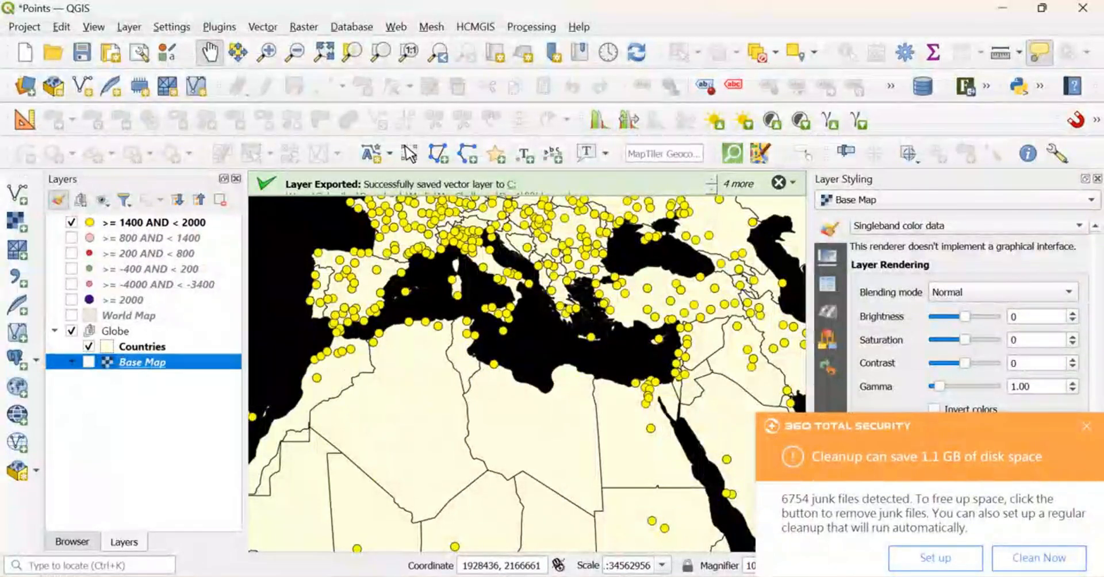
left_click(1087, 427)
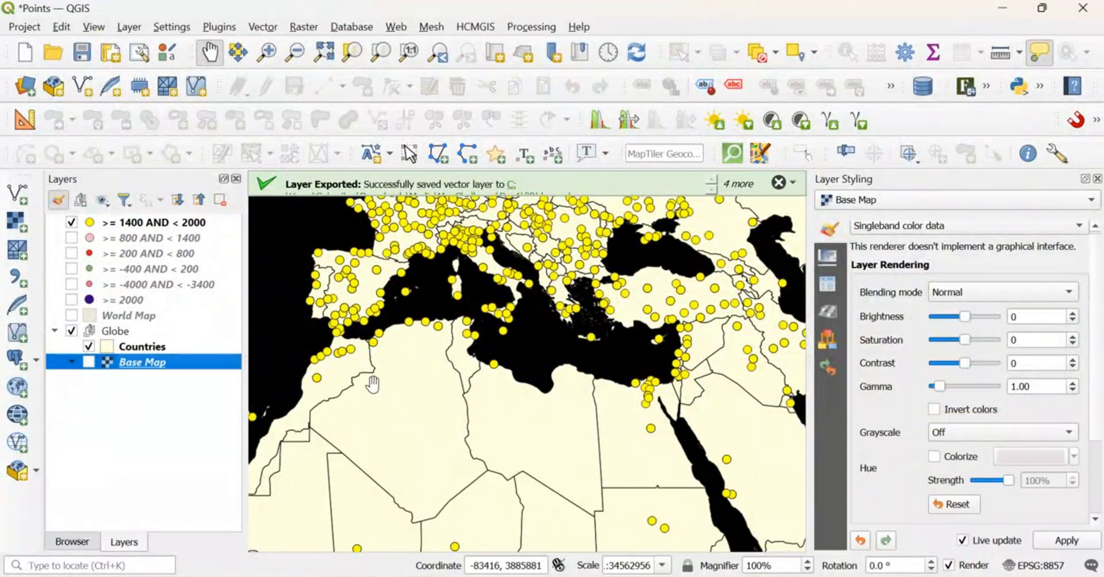
- Return to the points layout, select the map item and open the properties of its "Grid 2 cm" grid
mouse_move(575, 572)
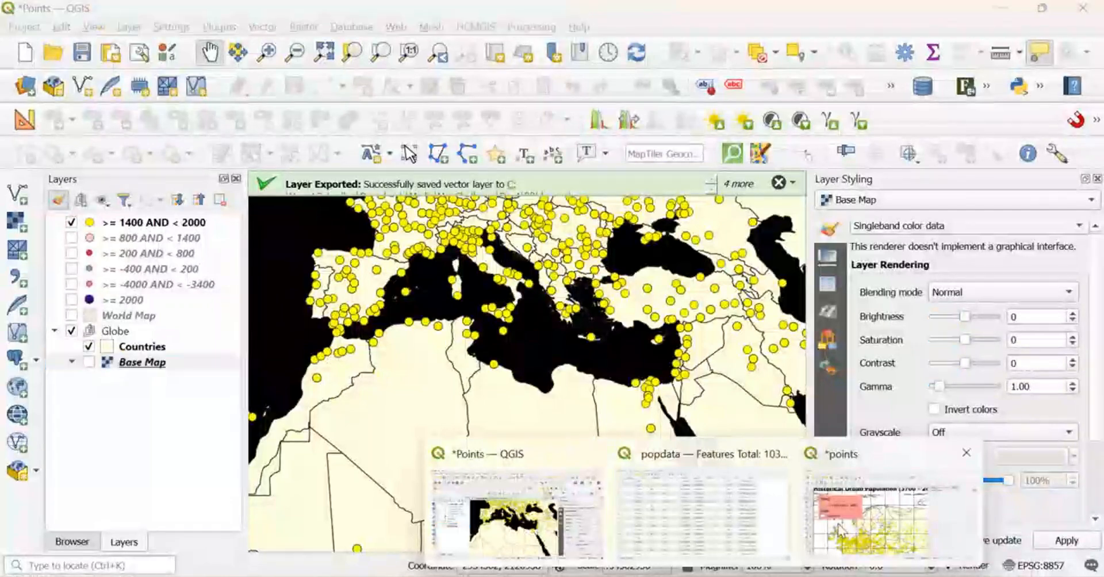
left_click(892, 517)
scroll(403, 397, "up", 3)
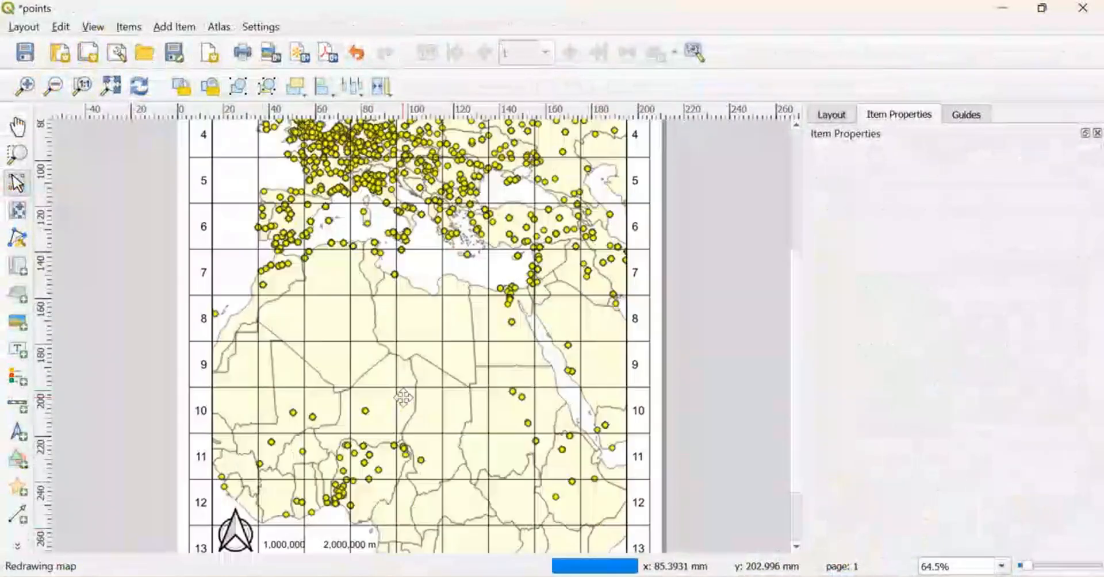
left_click(467, 347)
scroll(984, 434, "down", 5)
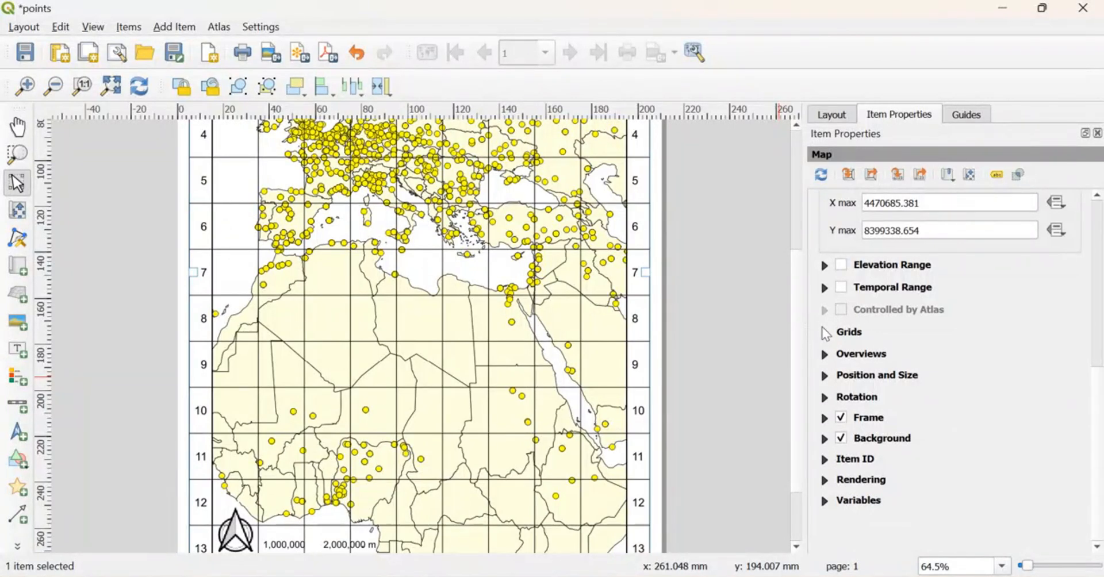
left_click(825, 333)
left_click(889, 402)
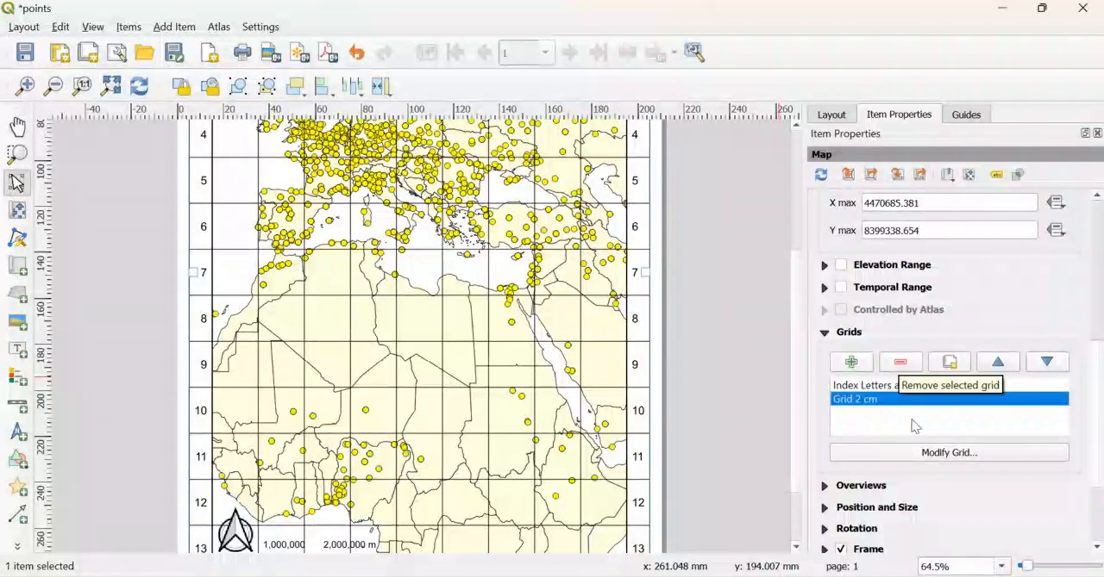
left_click(935, 452)
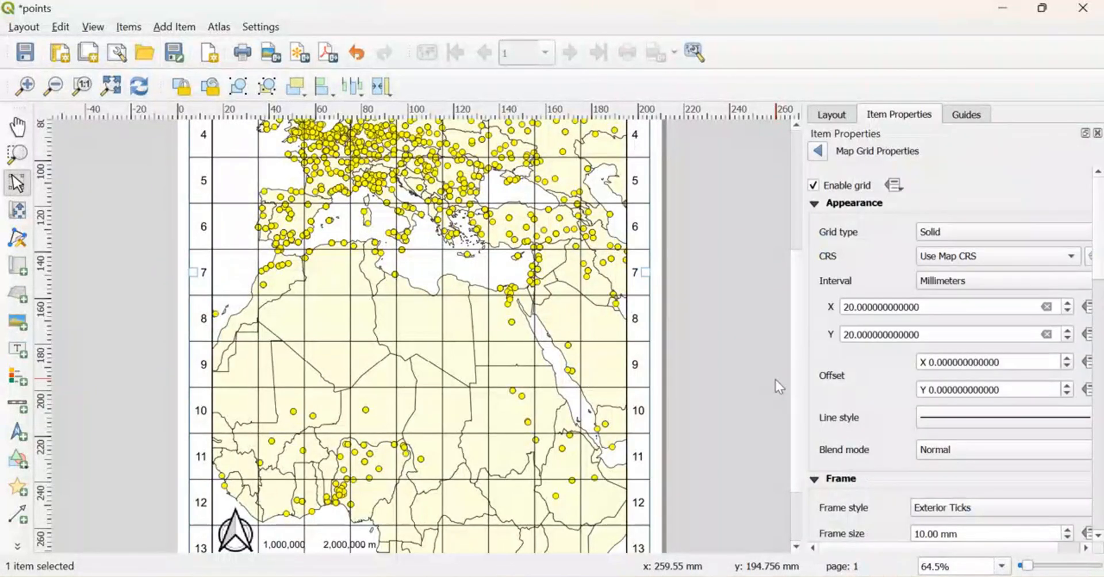
- Change the 2 cm grid's type to Cross, keeping the Use Map CRS and Millimeters interval options
left_click(991, 233)
left_click(983, 253)
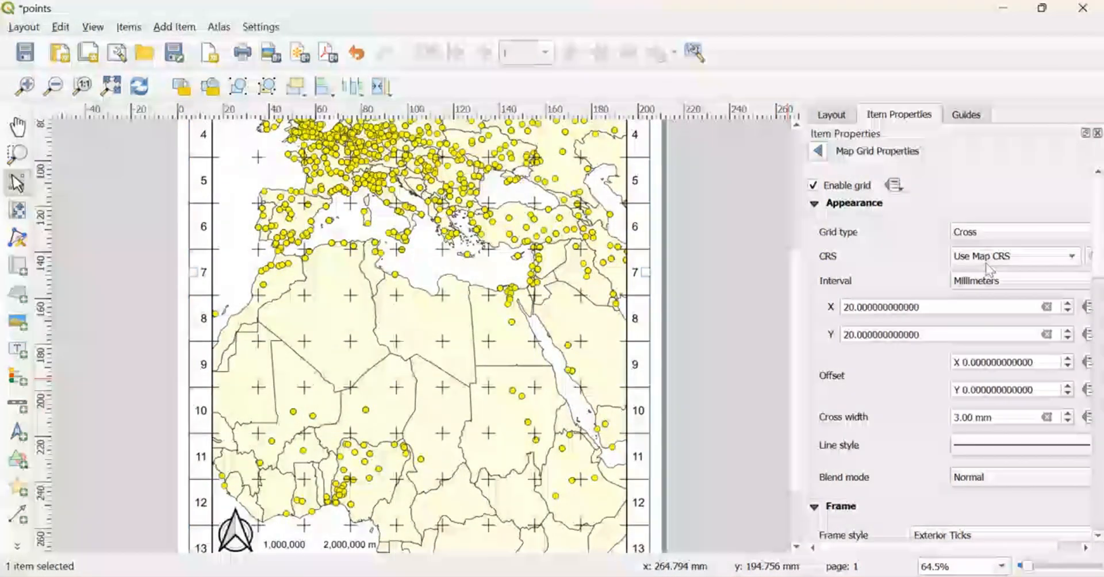
left_click(992, 260)
left_click(992, 260)
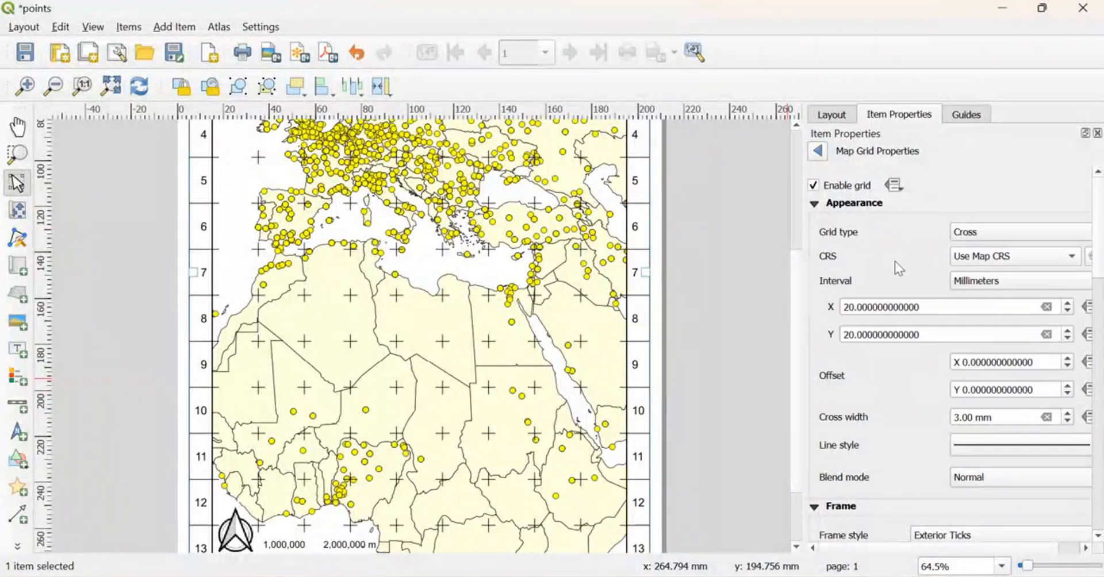
left_click(980, 281)
left_click(983, 281)
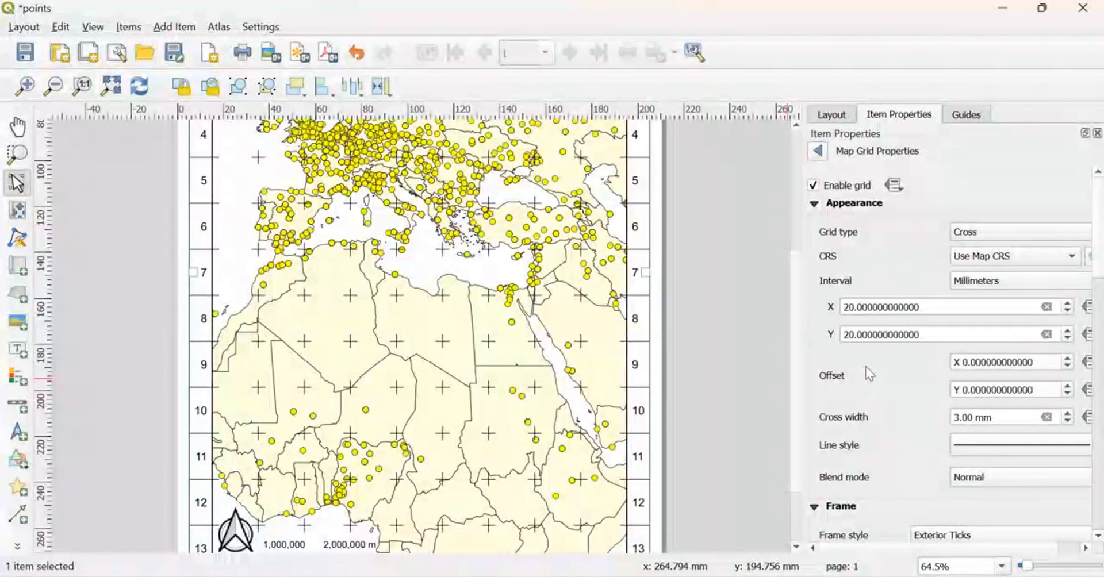
- Set the 2 cm grid's frame style to Zebra
scroll(866, 369, "down", 3)
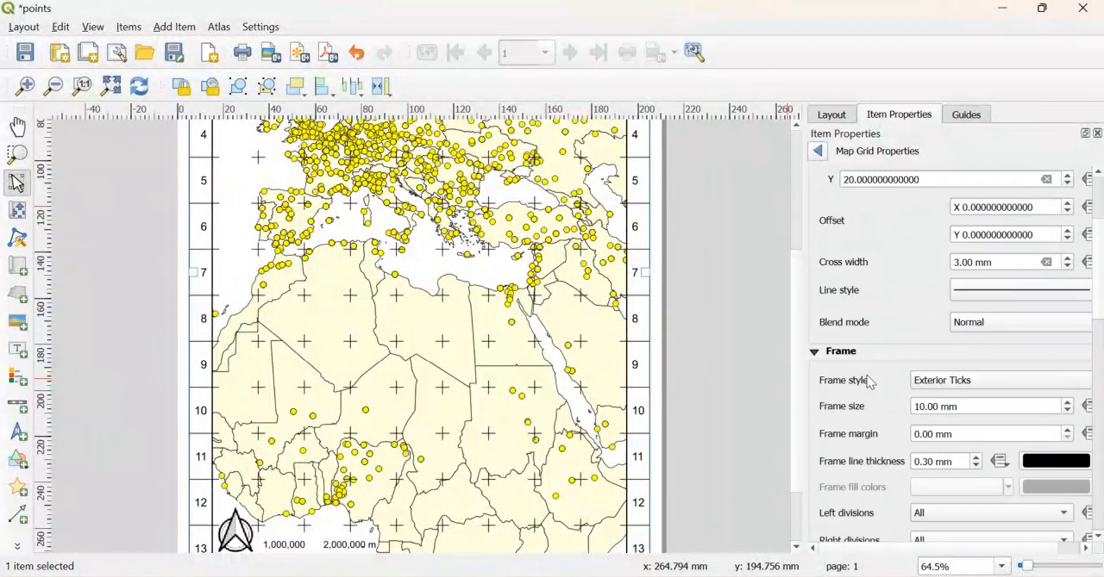
left_click(983, 380)
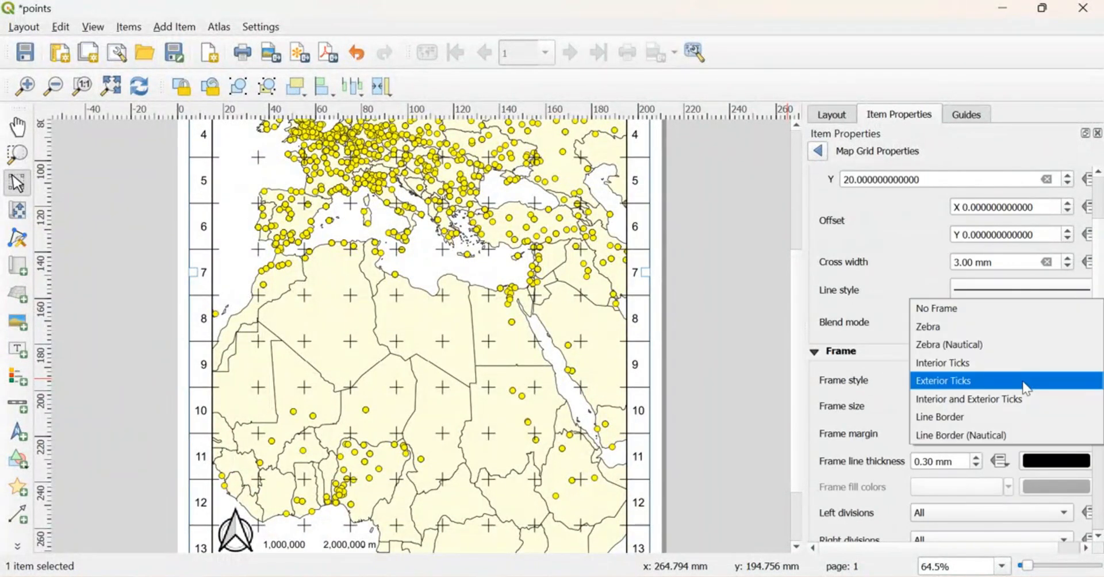
left_click(1003, 329)
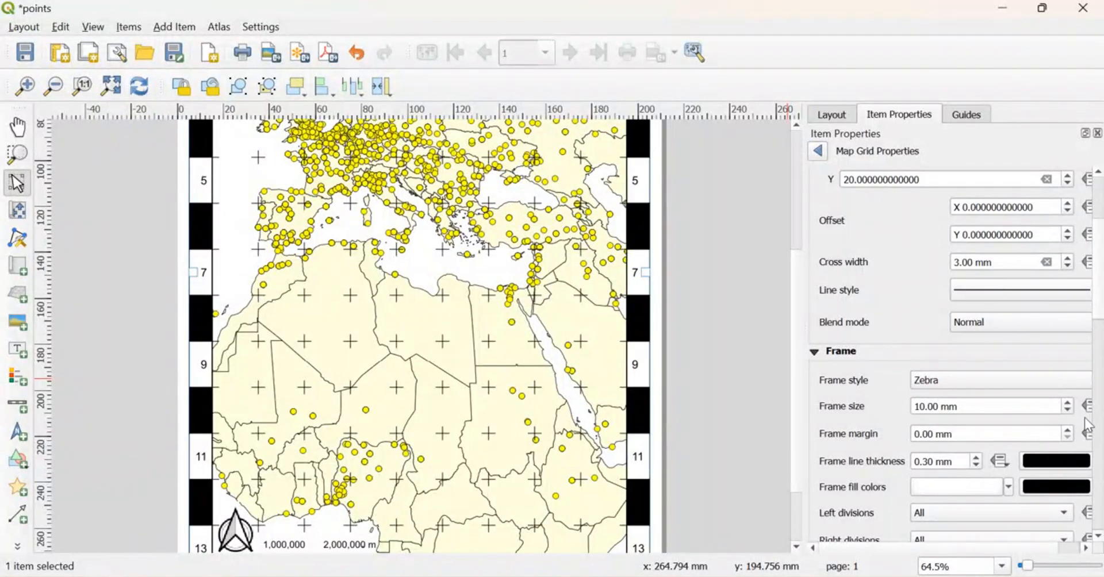
- Try the Lighten and Screen blend modes on the map grid, and set the blend mode back to Normal
left_click(1068, 410)
left_click(1066, 401)
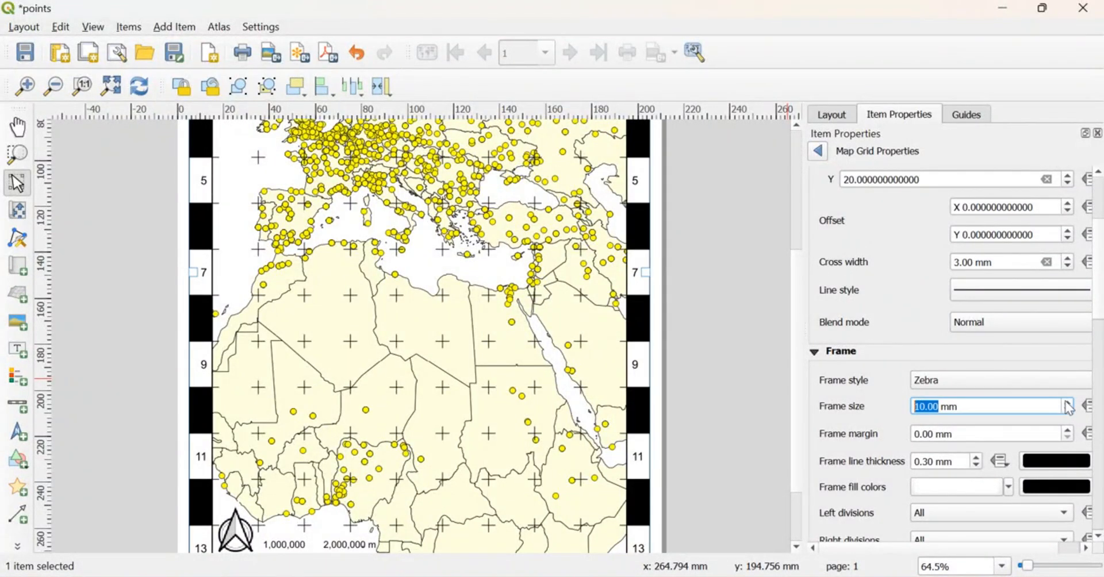
left_click(1015, 323)
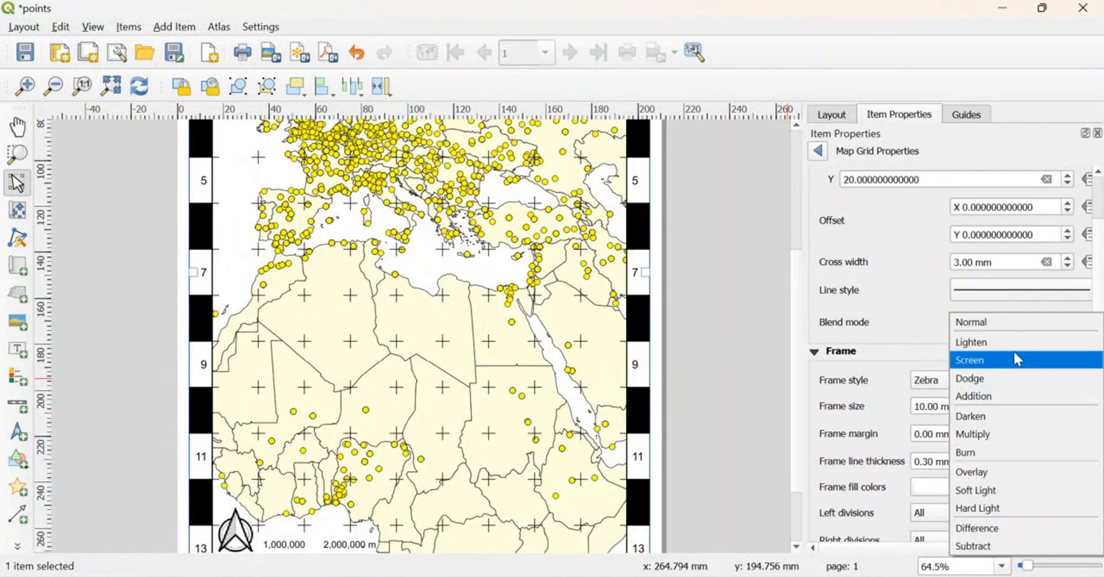
left_click(1017, 341)
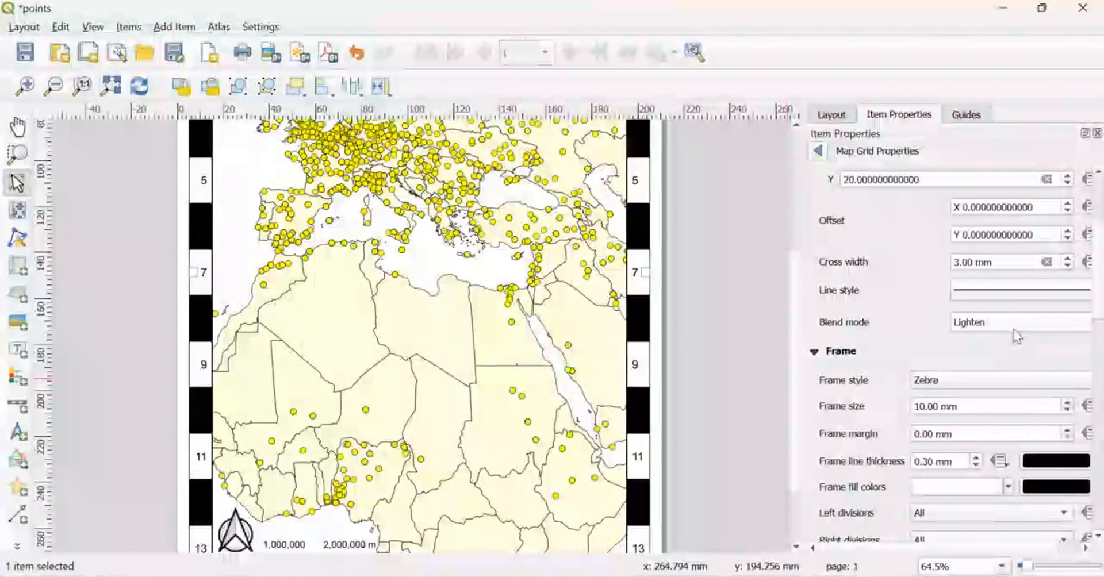
left_click(1009, 323)
left_click(1003, 344)
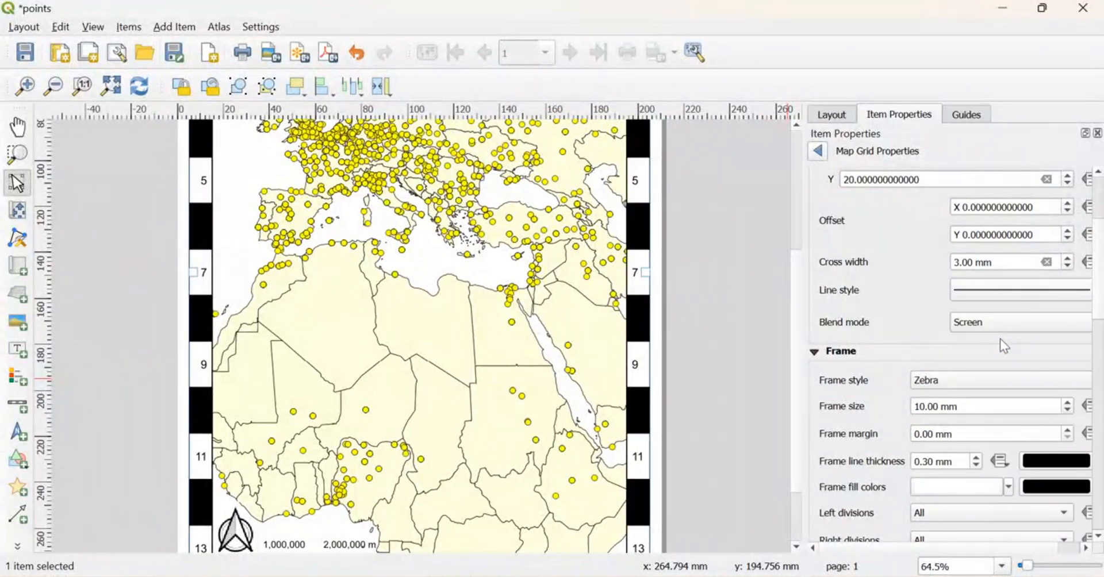
left_click(999, 323)
left_click(998, 287)
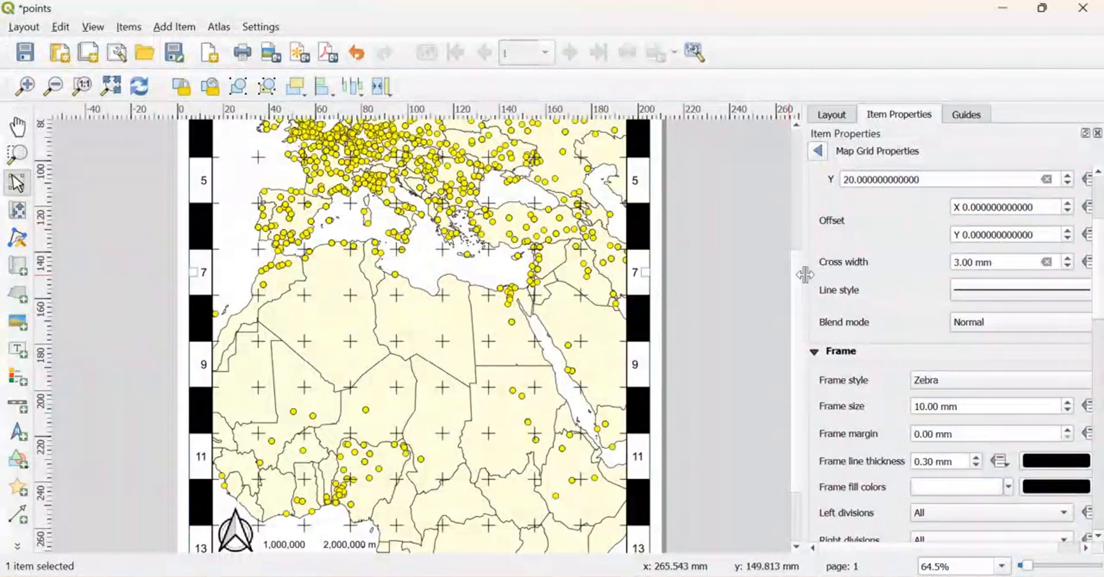
- Widen the grid properties area and set the grid's cross width to 1.00 mm
left_click_drag(803, 271, 695, 274)
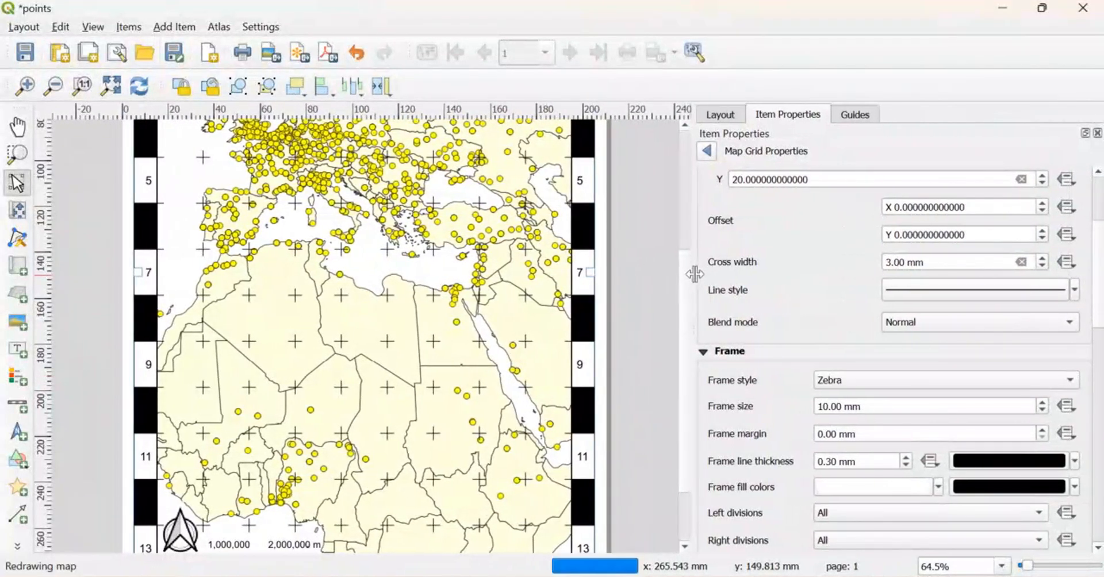
scroll(768, 256, "up", 1)
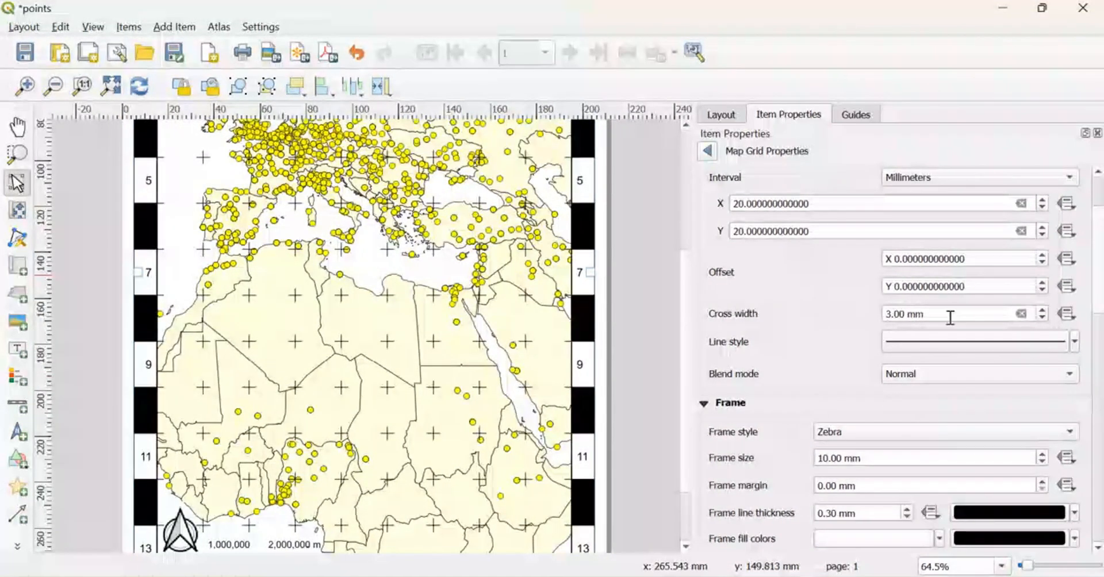
double_click(1042, 318)
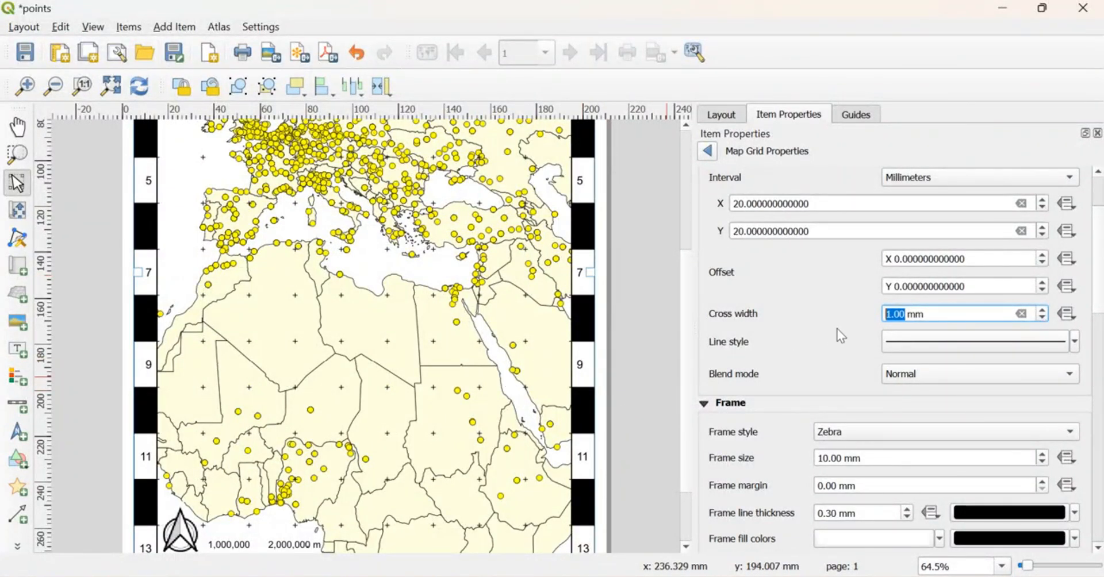
- Set the grid interval to 27 mm in X and 25 mm in Y
scroll(753, 258, "up", 2)
left_click(746, 254)
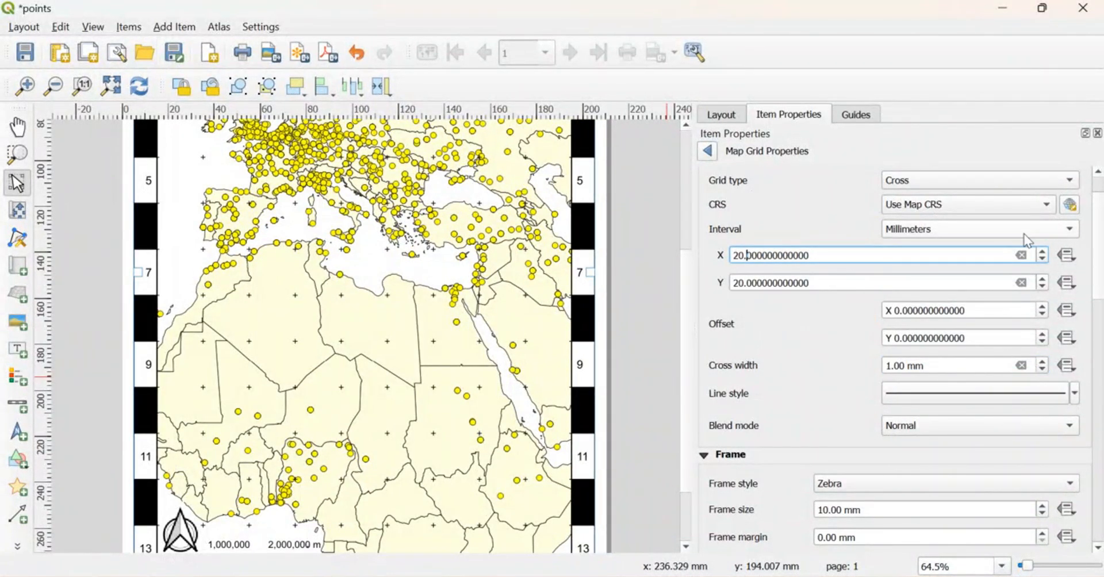
left_click(1042, 252)
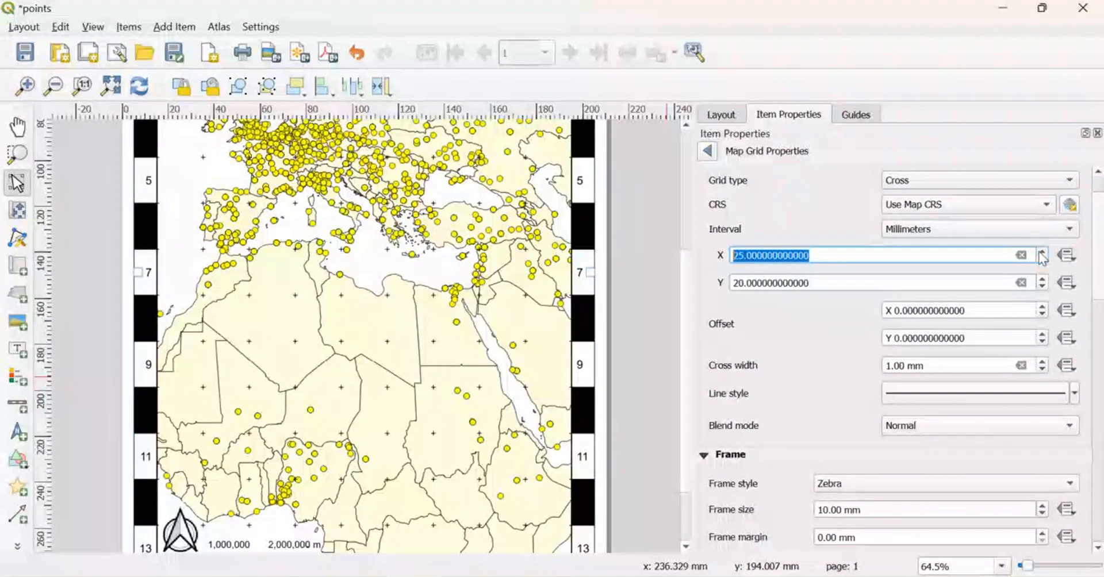
left_click(783, 282)
left_click(1042, 278)
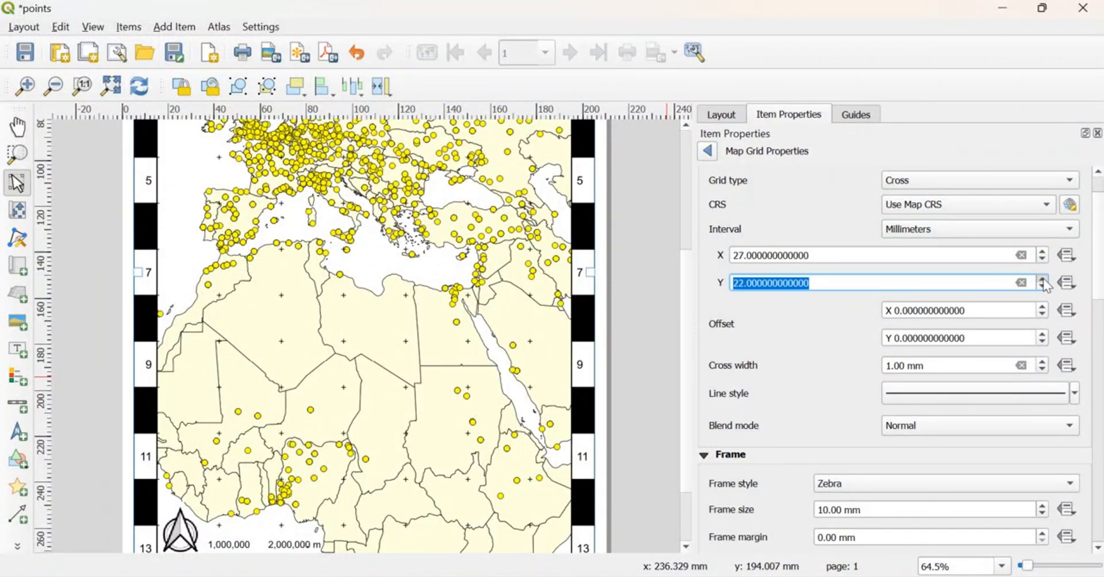
left_click(851, 284)
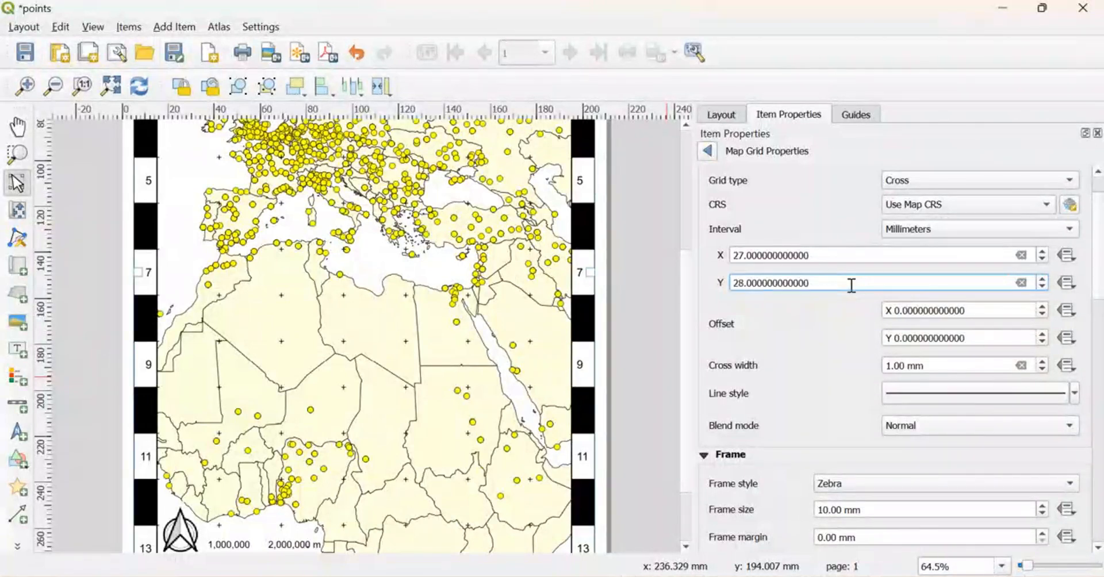
left_click(839, 249)
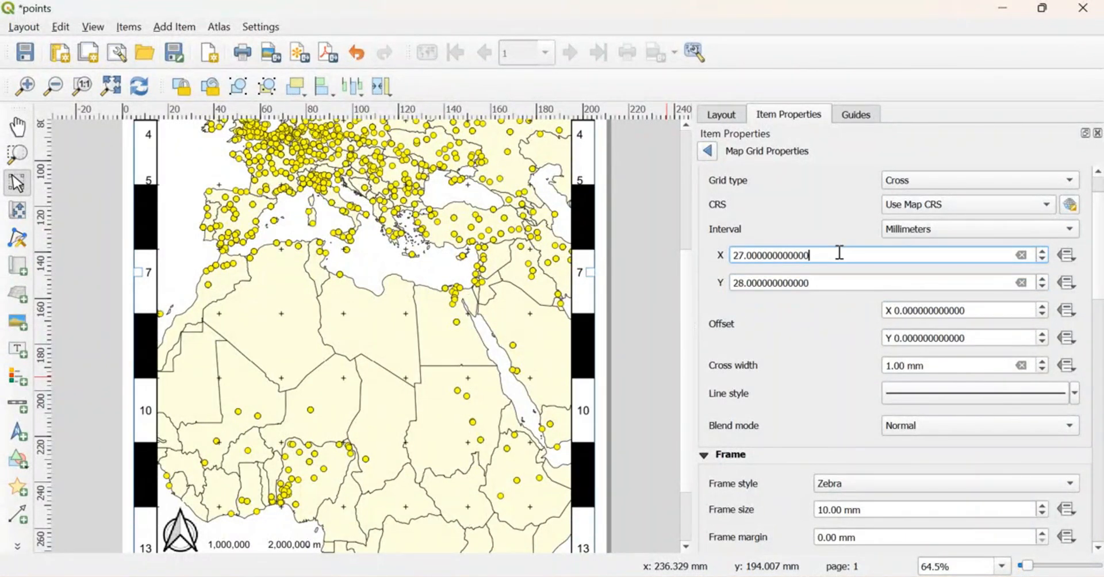
left_click(1041, 288)
left_click(1042, 287)
left_click(1042, 287)
left_click(870, 281)
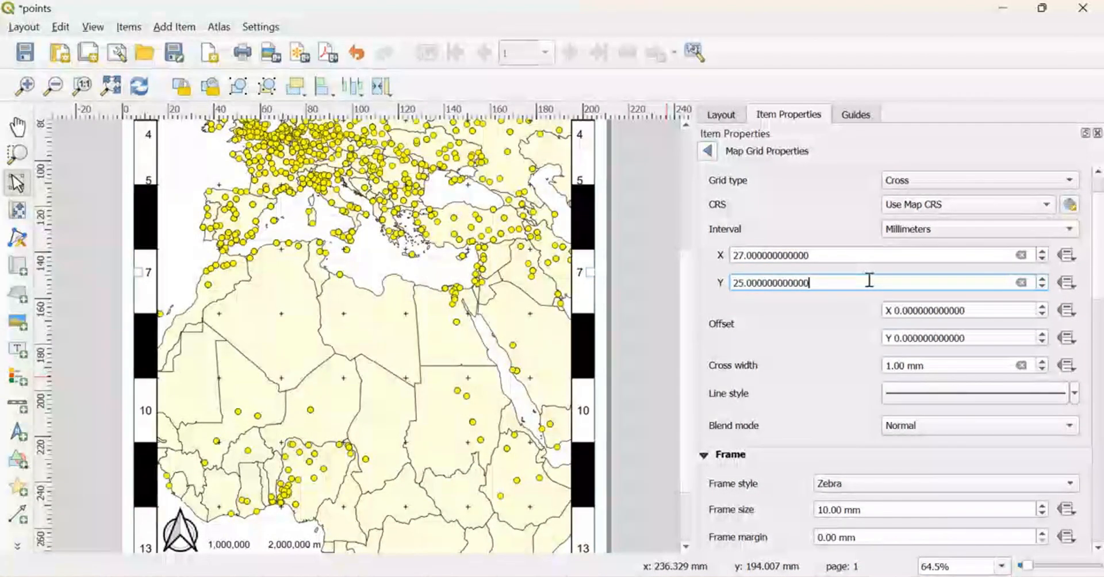
left_click(834, 257)
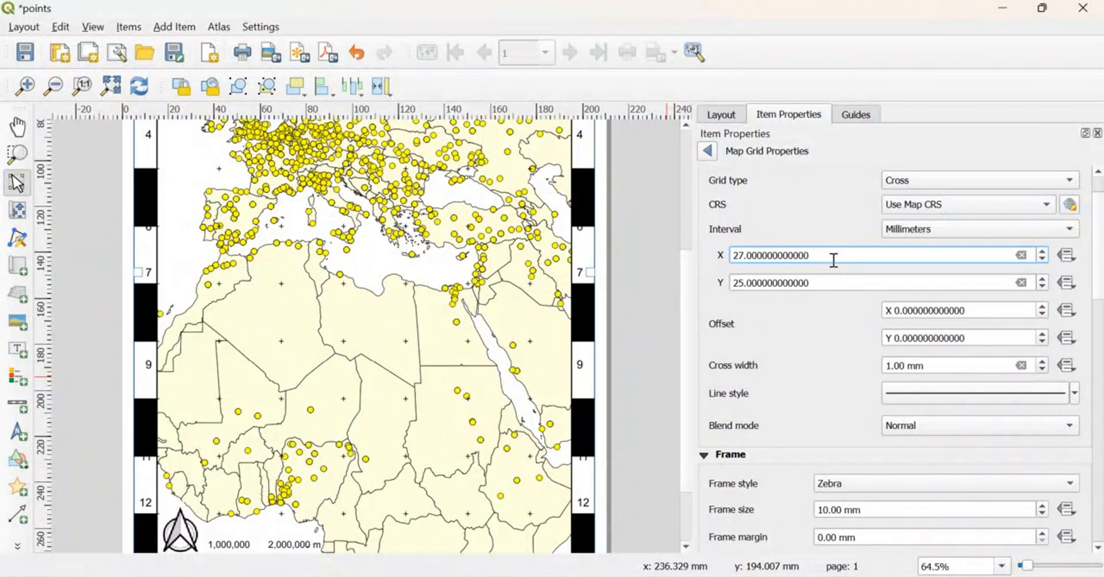
- Move the legend and the title label down so that they sit below the top zebra frame
scroll(345, 333, "down", 2)
scroll(282, 264, "up", 2)
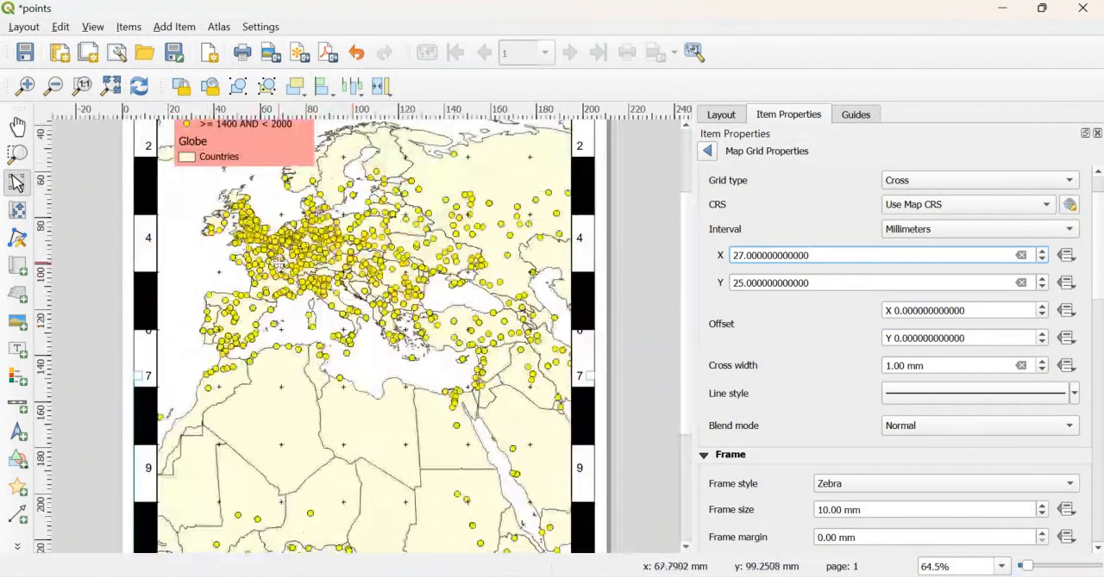
scroll(322, 248, "down", 2)
scroll(399, 230, "up", 2)
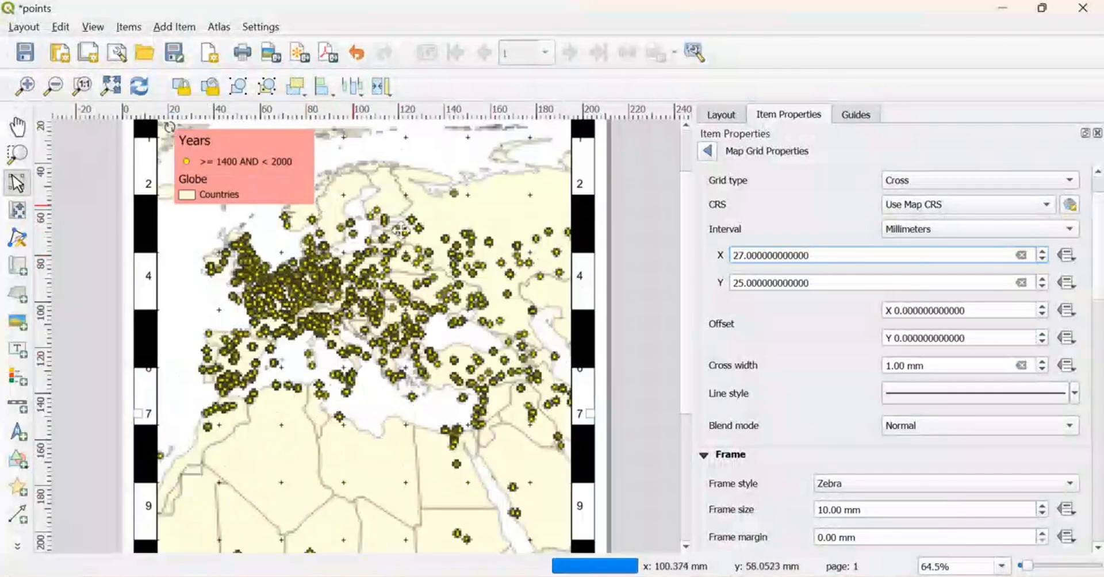
scroll(399, 230, "down", 2)
scroll(345, 190, "up", 4)
scroll(343, 185, "down", 2)
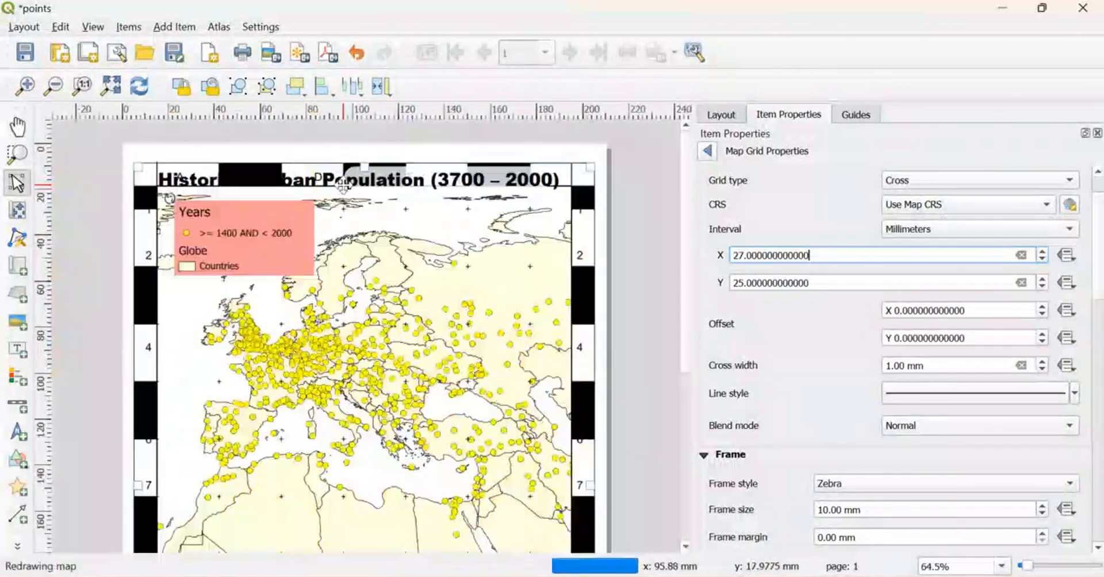
left_click(758, 280)
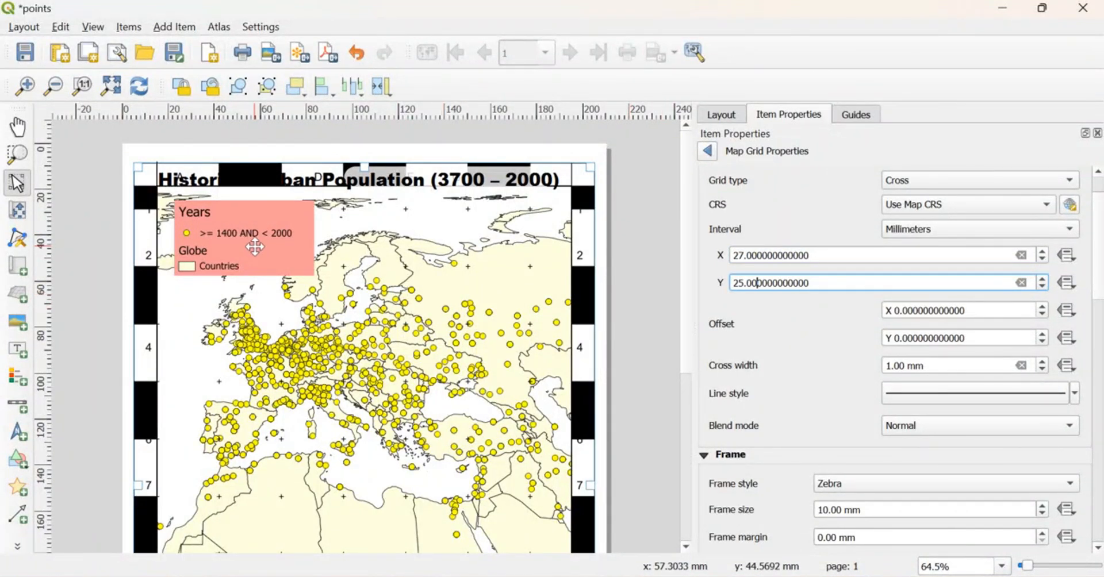
left_click_drag(253, 242, 252, 279)
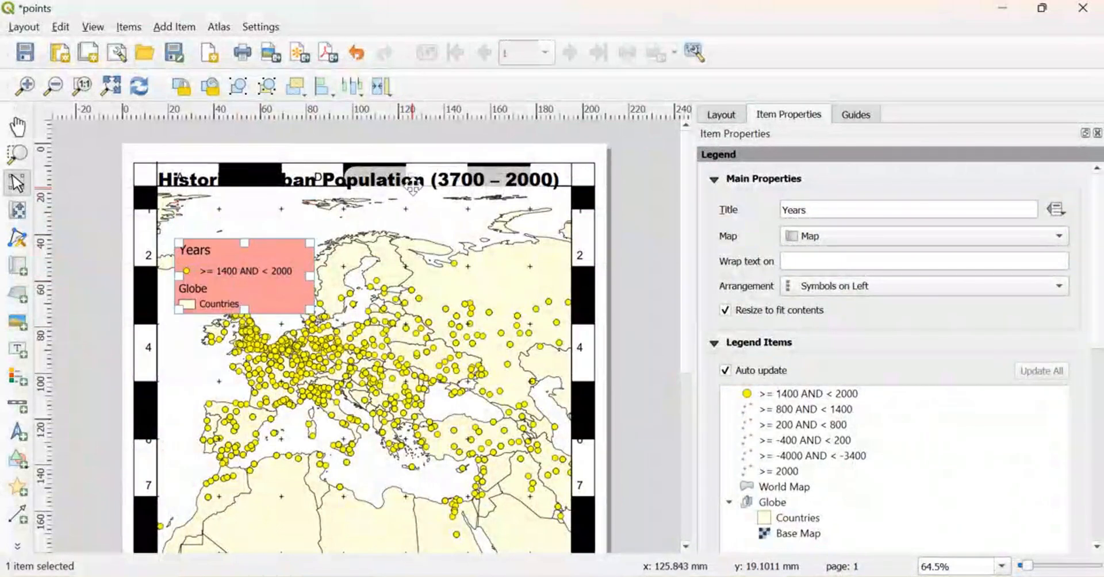
left_click_drag(427, 179, 434, 213)
- Delete the grey rounded rectangle with the 5.00 mm corner radius that overlaps the top zebra frame
left_click(412, 179)
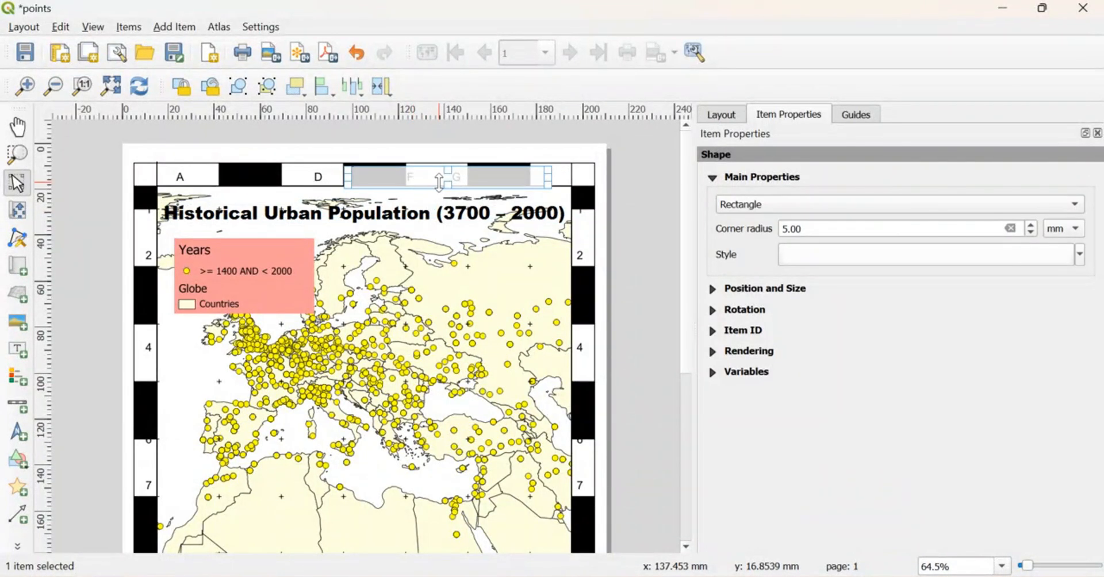
key("Delete")
left_click(434, 171)
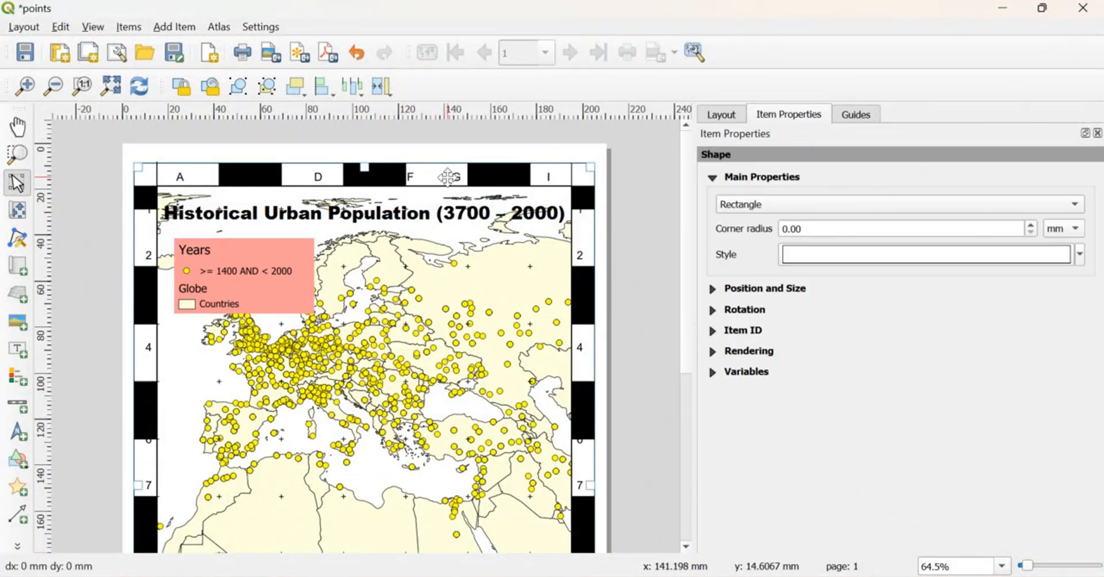
- Nudge the "Historical Urban Population (3700 – 2000)" title label up to just beneath the top zebra frame
left_click(314, 217)
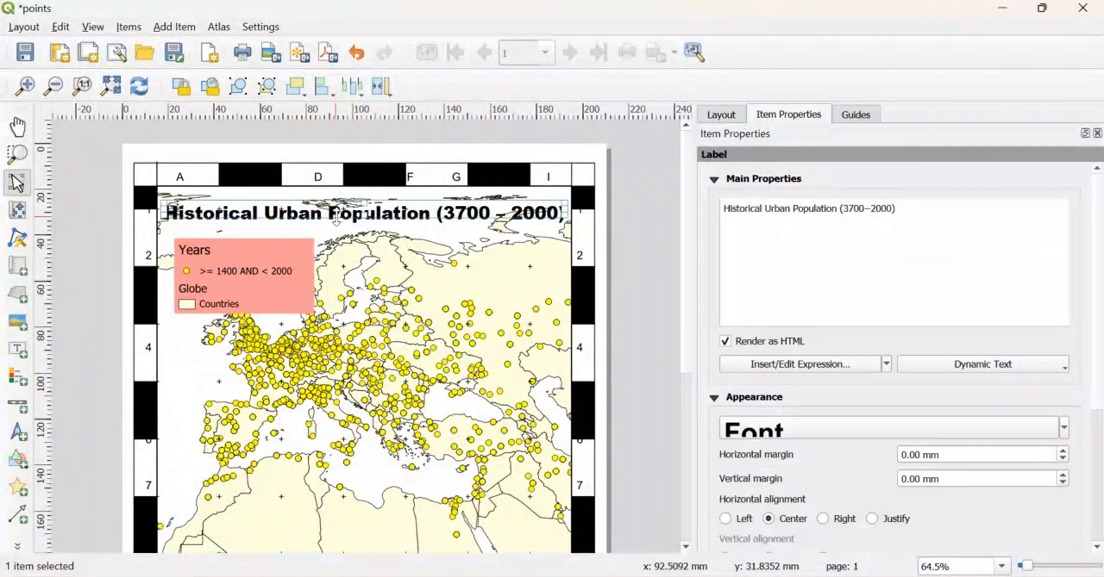
mouse_move(294, 210)
left_mouse_down()
mouse_move(297, 185)
mouse_move(297, 196)
left_mouse_up()
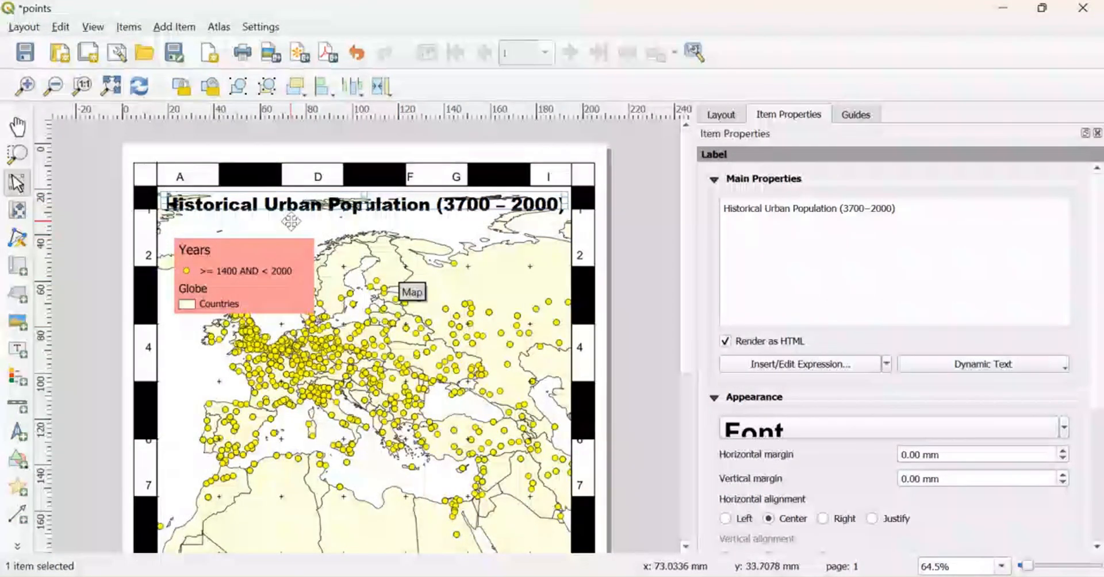
scroll(166, 201, "up", 1)
scroll(167, 201, "down", 1)
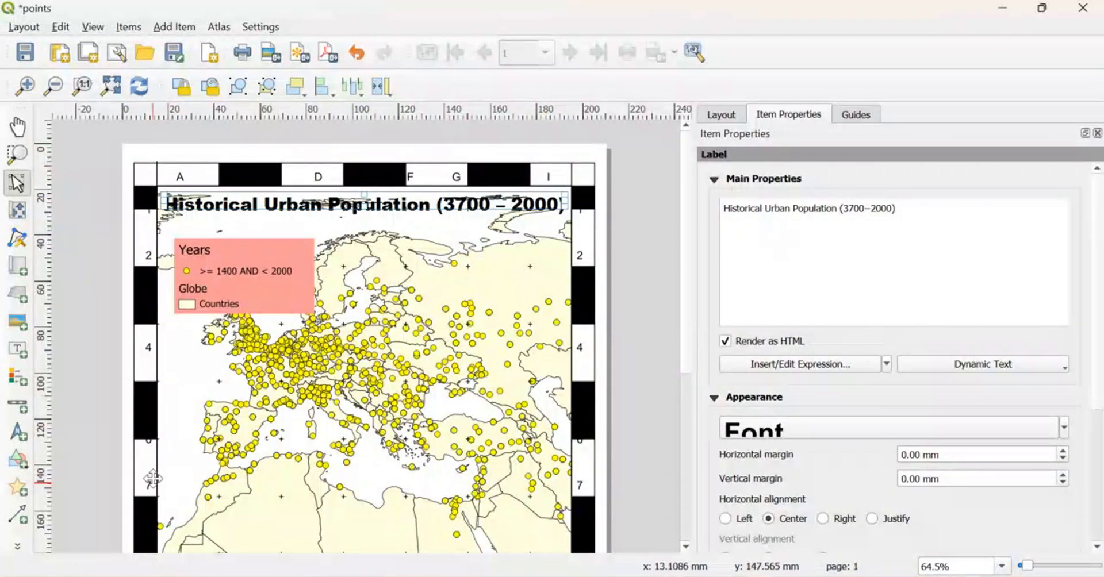
- Examine the whole layout page, checking the zebra frame, grid labels, scale bar, north arrow, legend and title placement
scroll(531, 276, "down", 1)
scroll(319, 411, "down", 1)
scroll(311, 426, "up", 2)
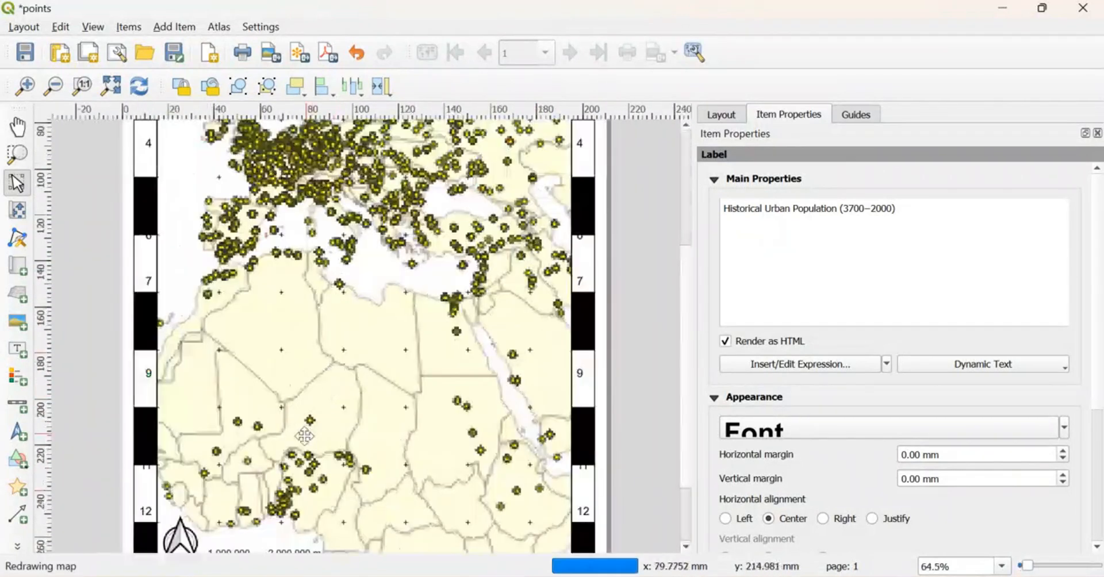
scroll(273, 483, "down", 1)
scroll(269, 495, "up", 1)
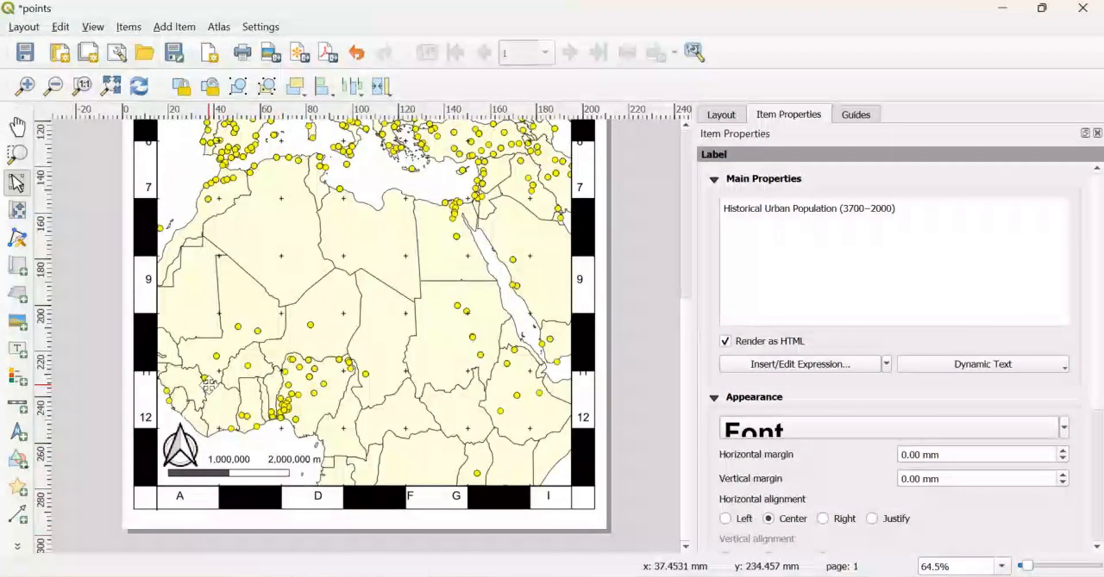
scroll(216, 368, "down", 1)
scroll(241, 363, "up", 1)
scroll(253, 397, "down", 1)
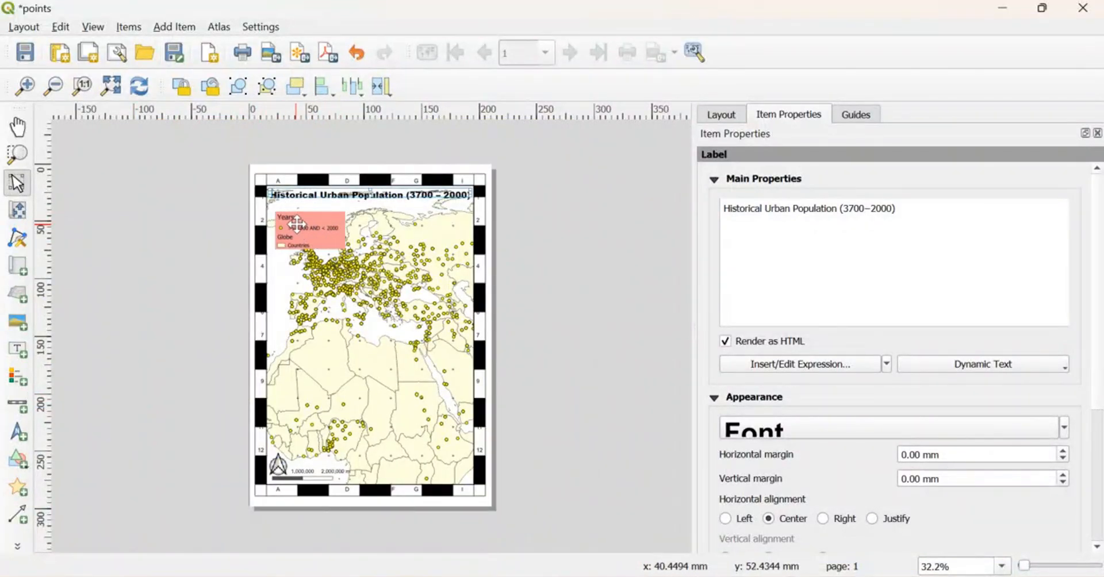
scroll(338, 236, "up", 1)
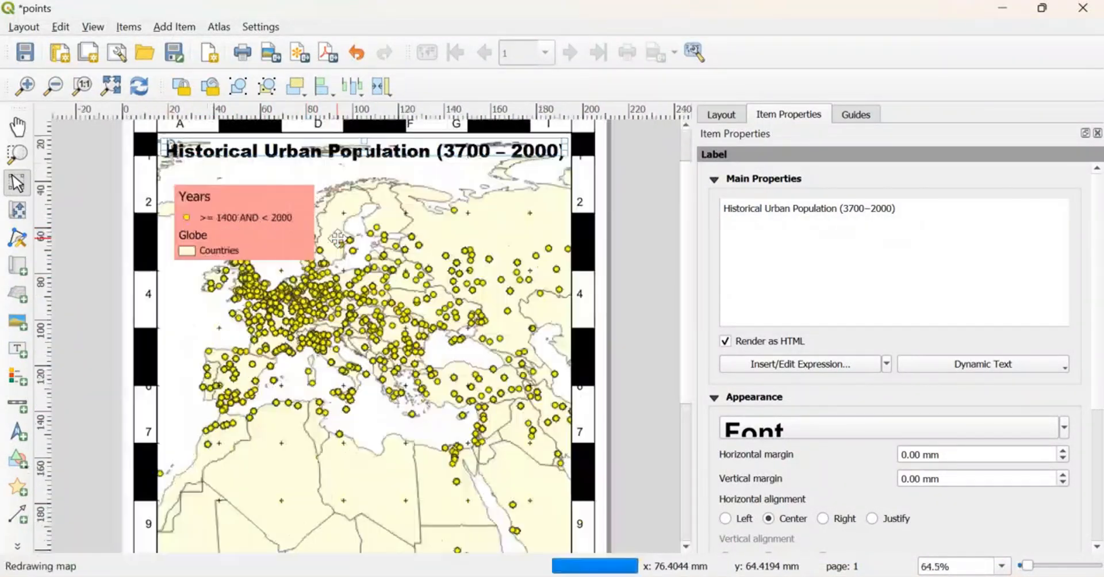
scroll(340, 240, "down", 1)
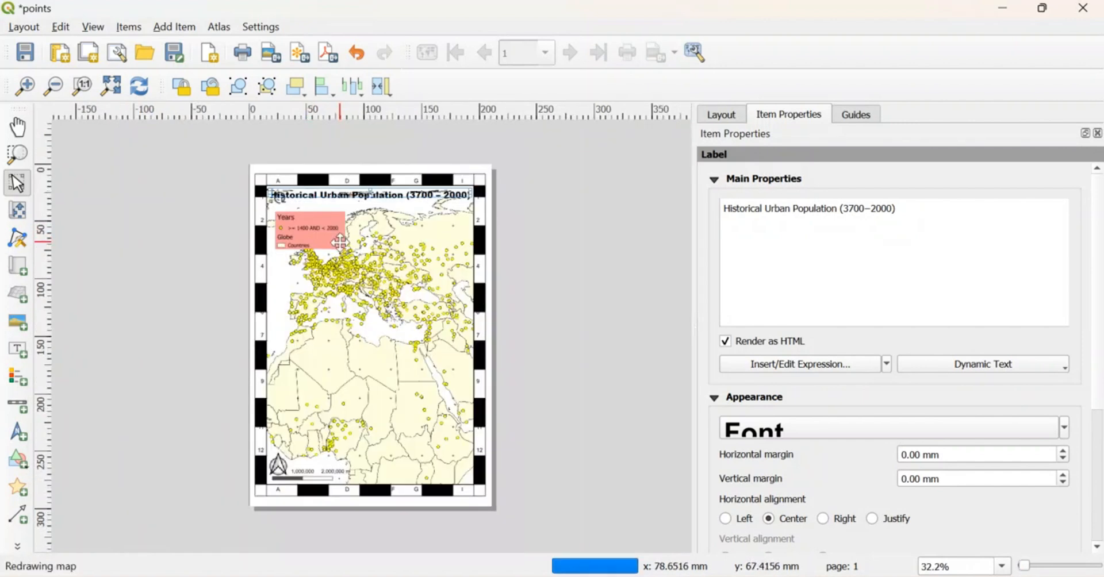
- Switch to the main QGIS window and show the ">= 800 AND < 1400" layer along with ">= 1400 AND < 2000"
mouse_move(705, 575)
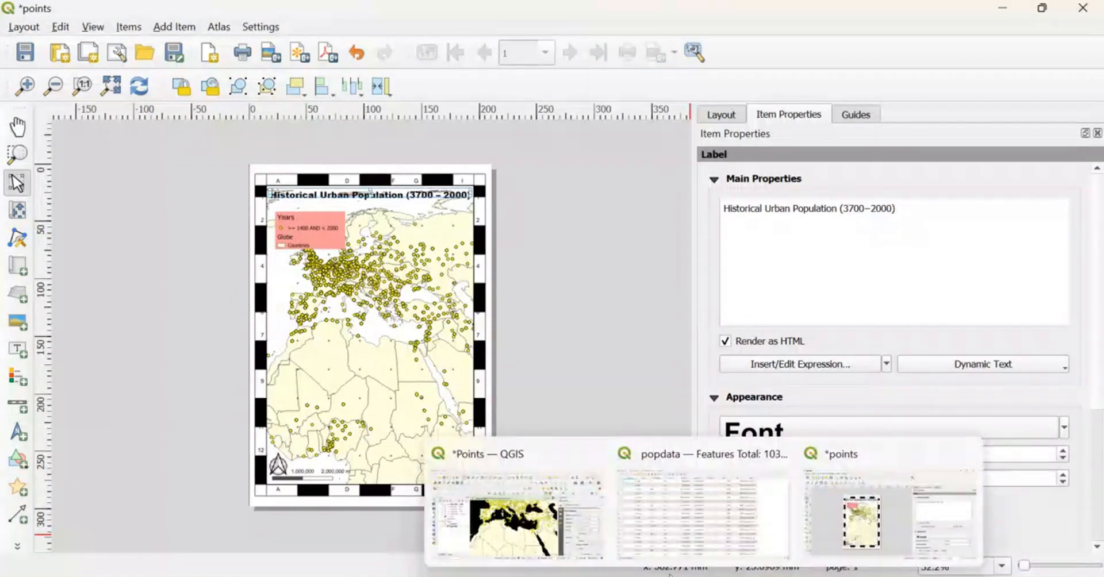
left_click(517, 517)
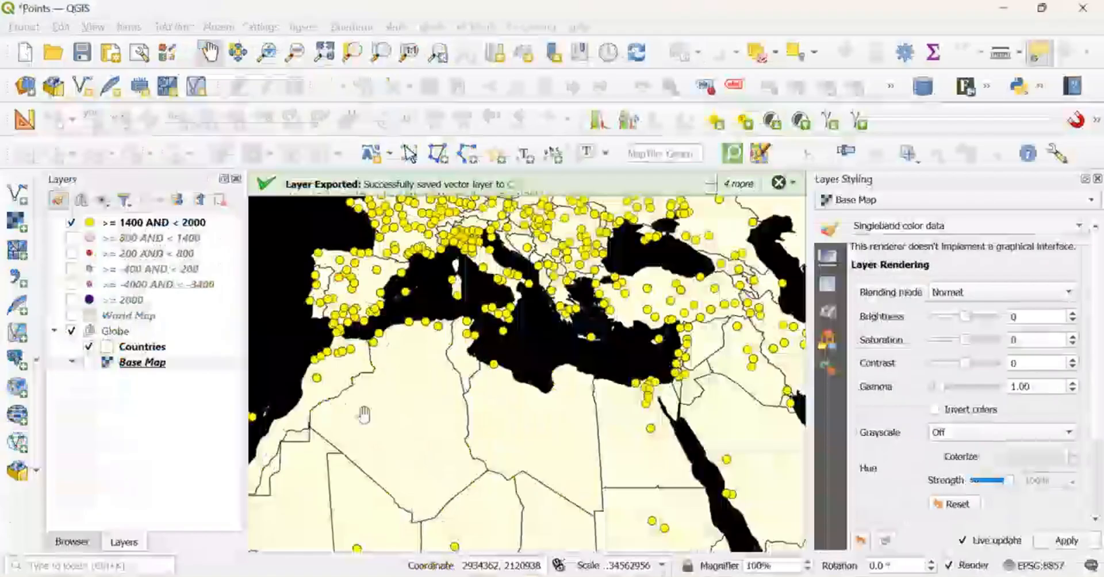
left_click(72, 238)
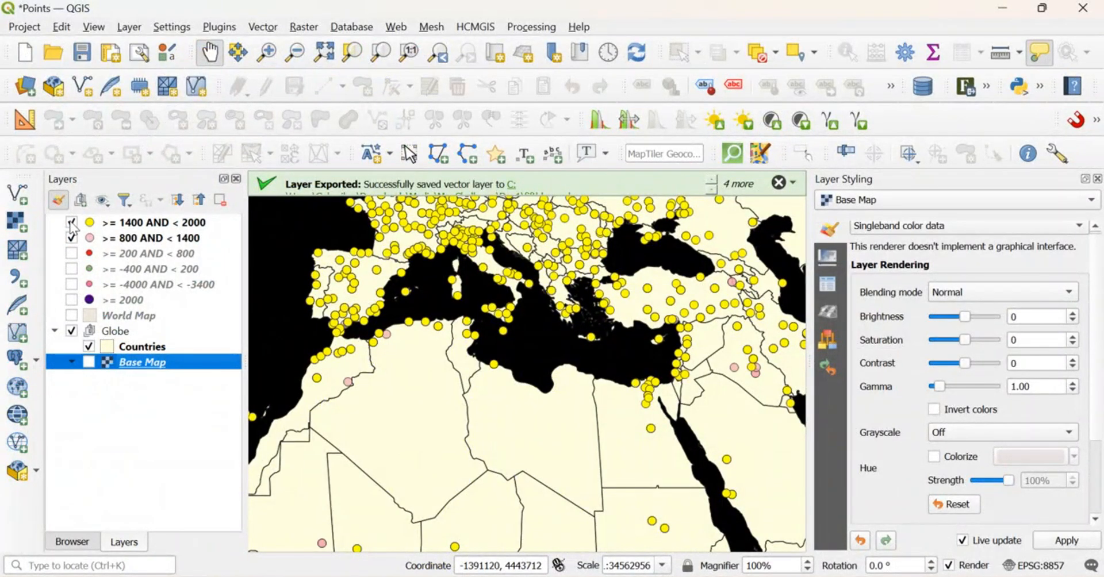
left_click(71, 223)
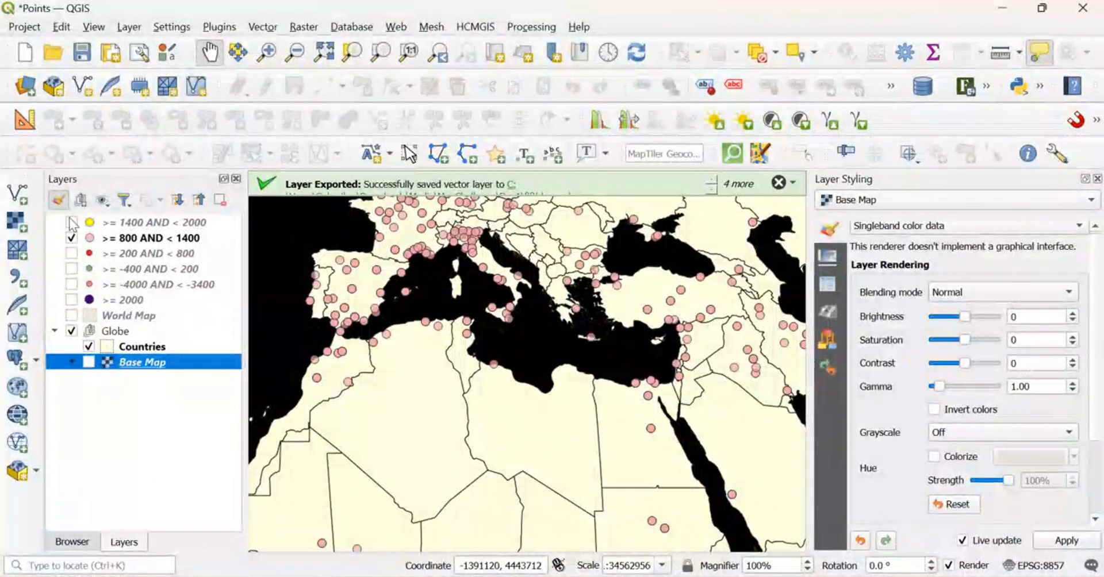
left_click(71, 223)
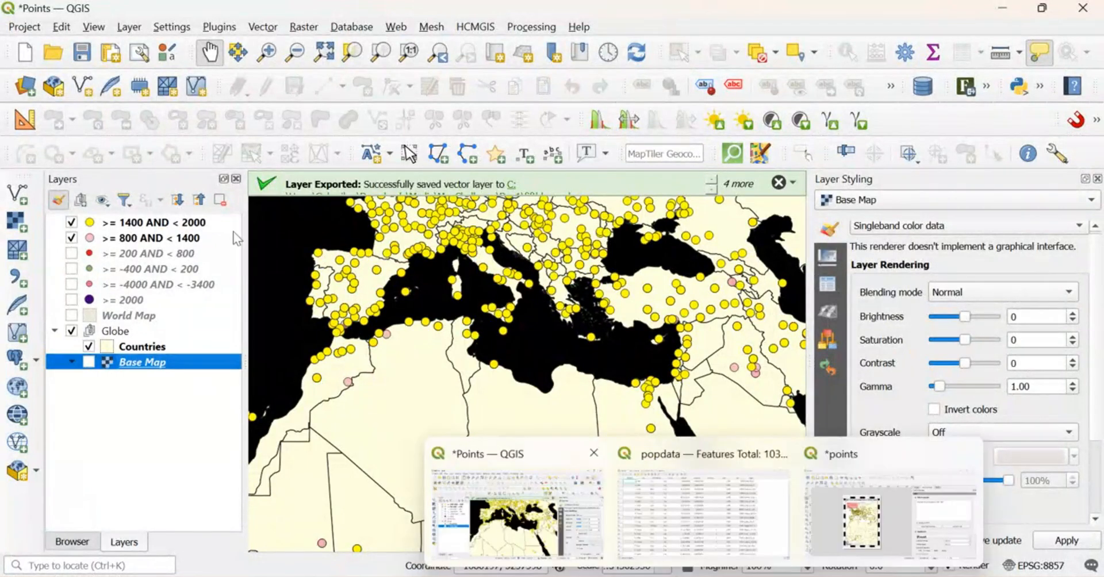
- Hide the ">= 800 AND < 1400" layer and return to the points print layout
left_click(71, 238)
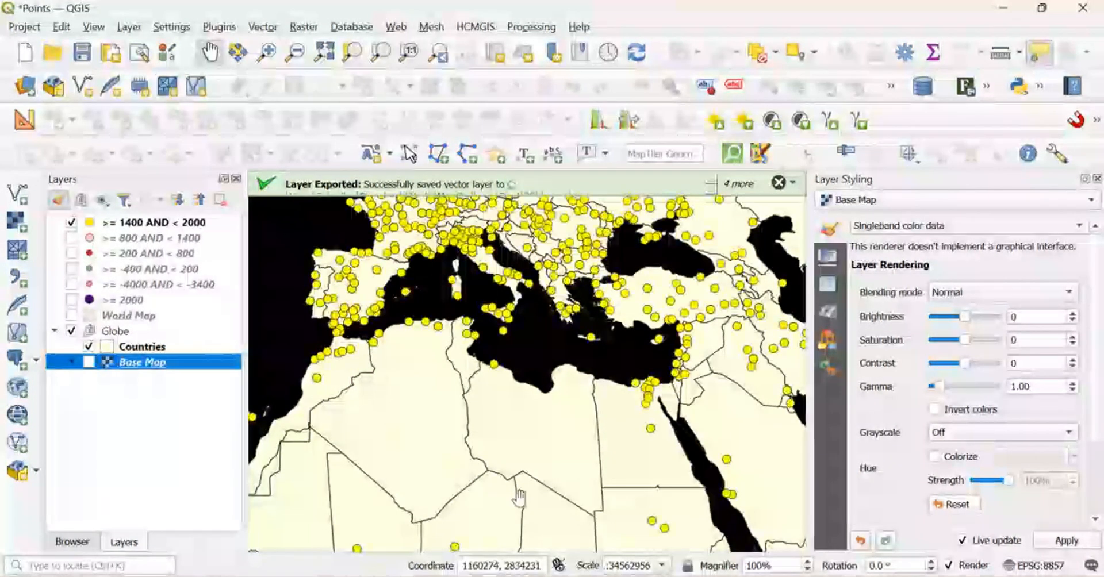
left_click(868, 498)
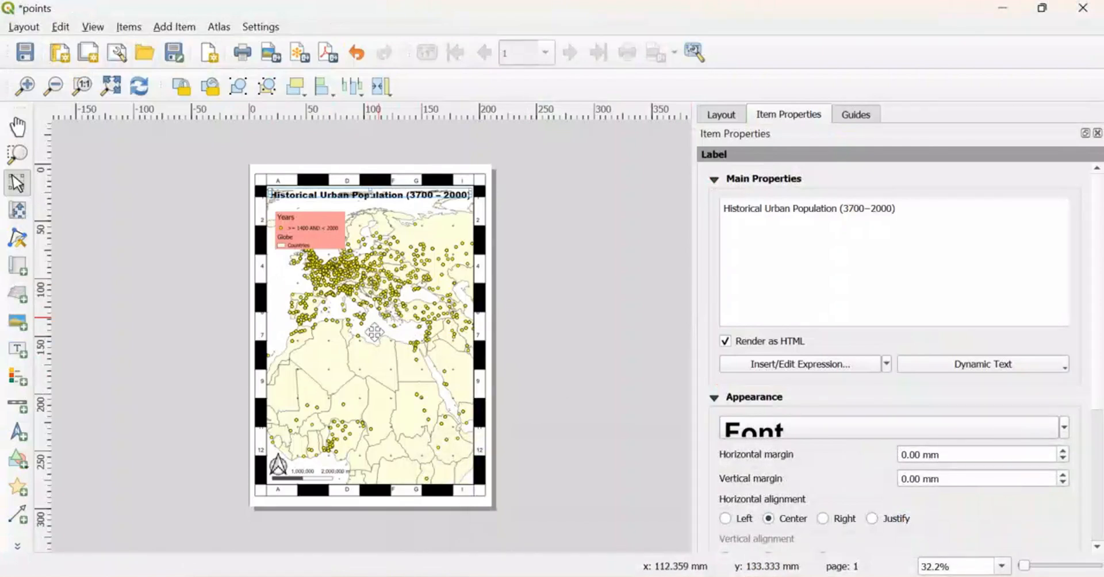
scroll(314, 415, "up", 1)
scroll(297, 377, "down", 1)
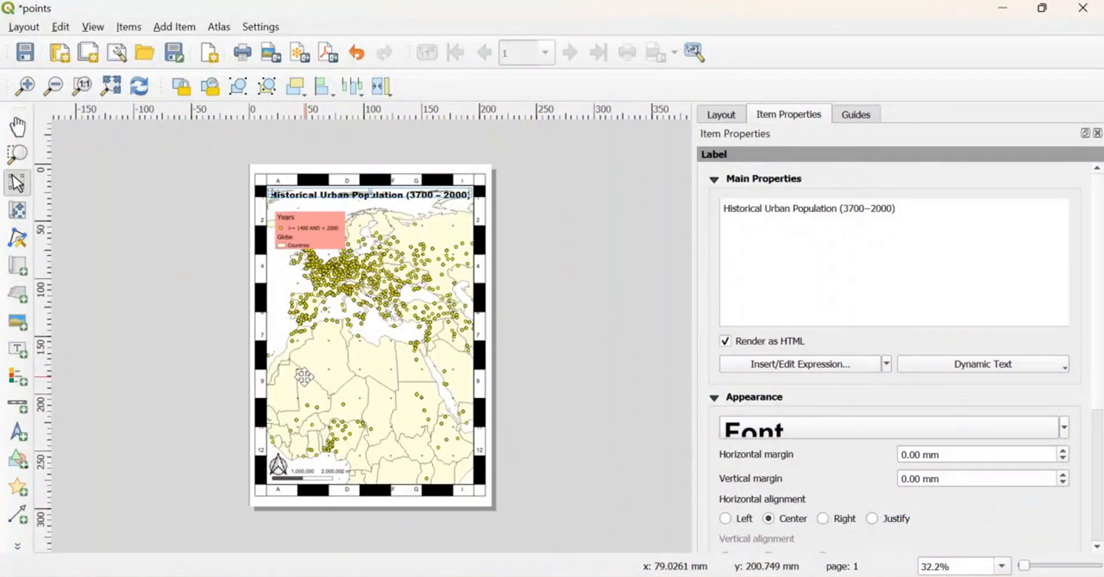
- Select the Years legend on the layout page
scroll(296, 220, "up", 2)
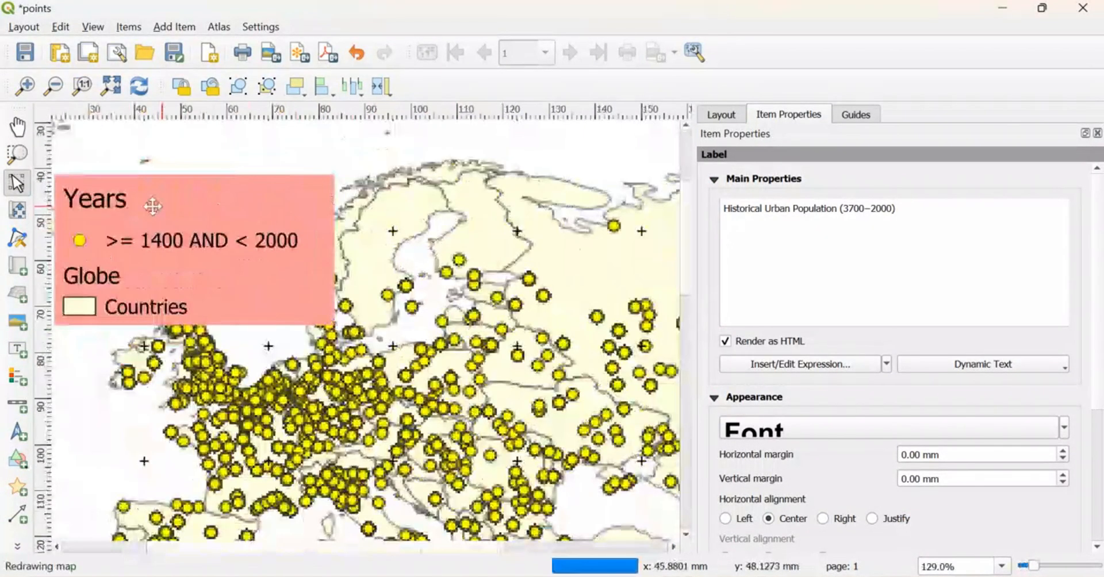
scroll(153, 206, "down", 1)
scroll(181, 221, "up", 1)
left_click(241, 244)
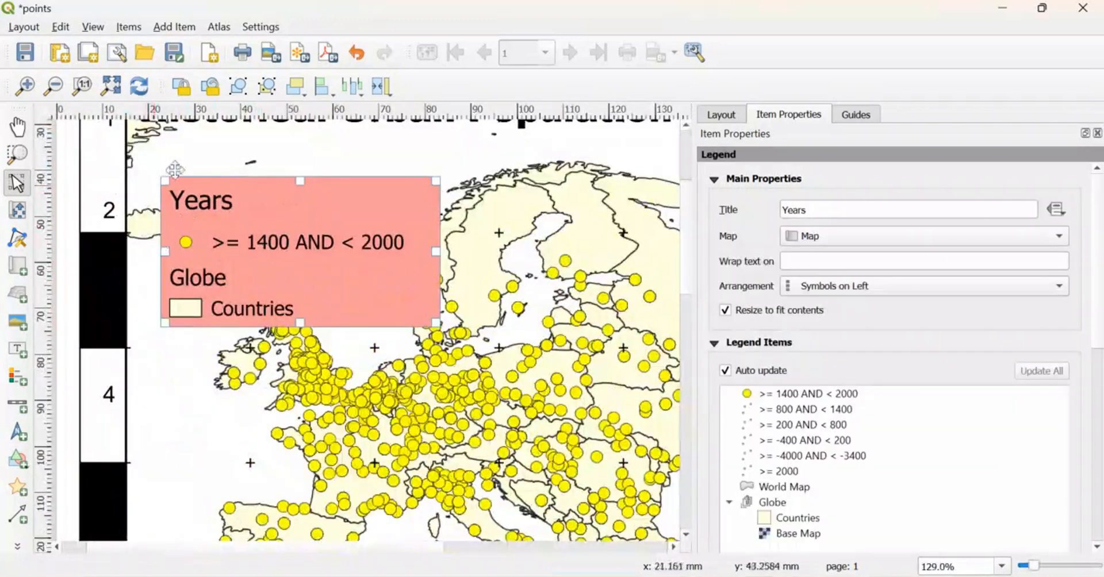
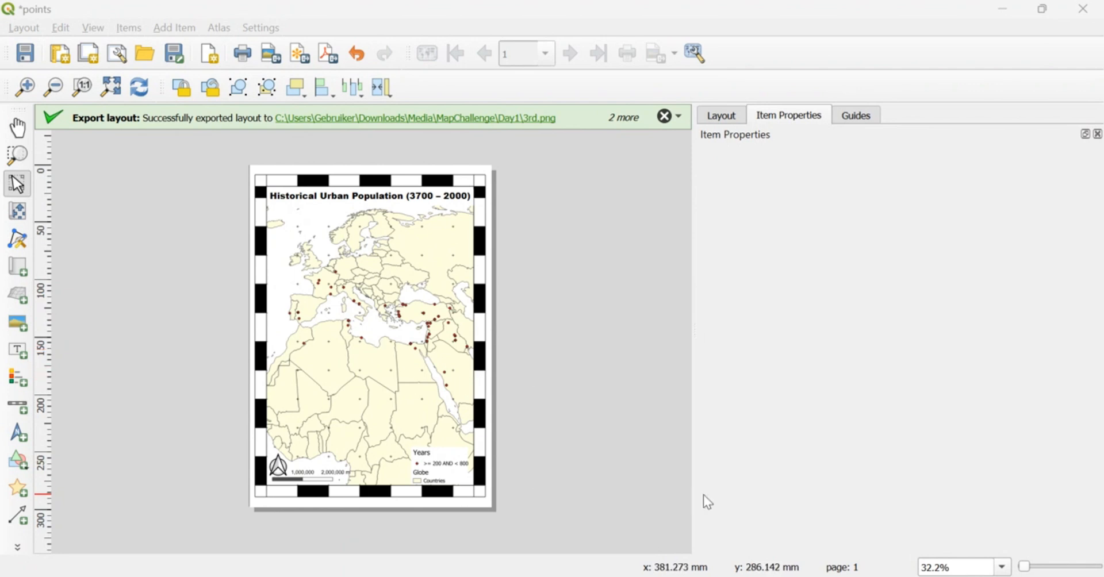
- In the main QGIS window, show ">= -400 AND < 200" instead of ">= 200 AND < 800", and return to the print layout
mouse_move(636, 551)
left_click(479, 514)
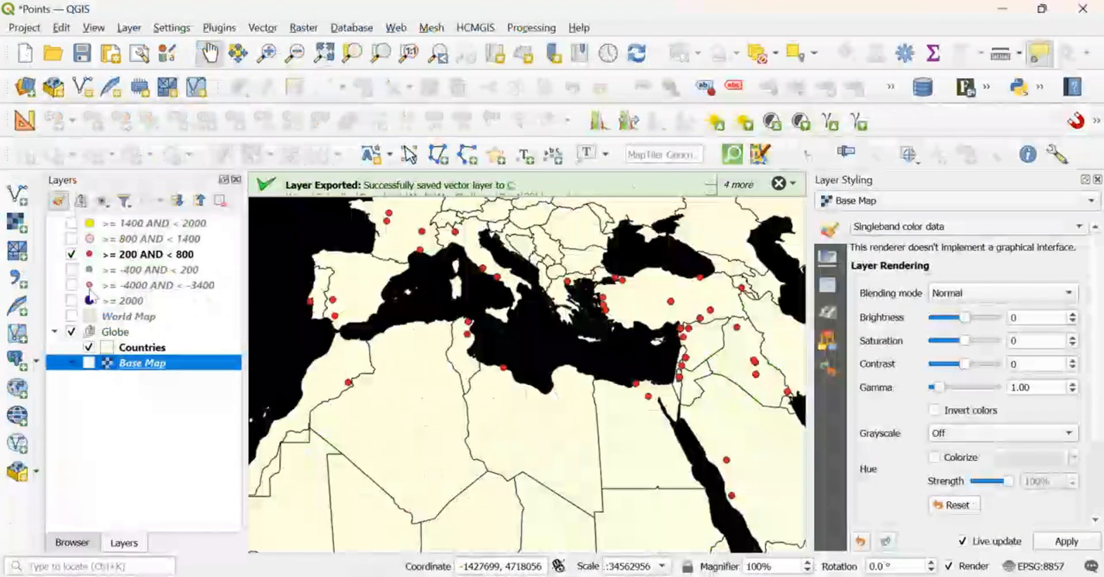
left_click(72, 270)
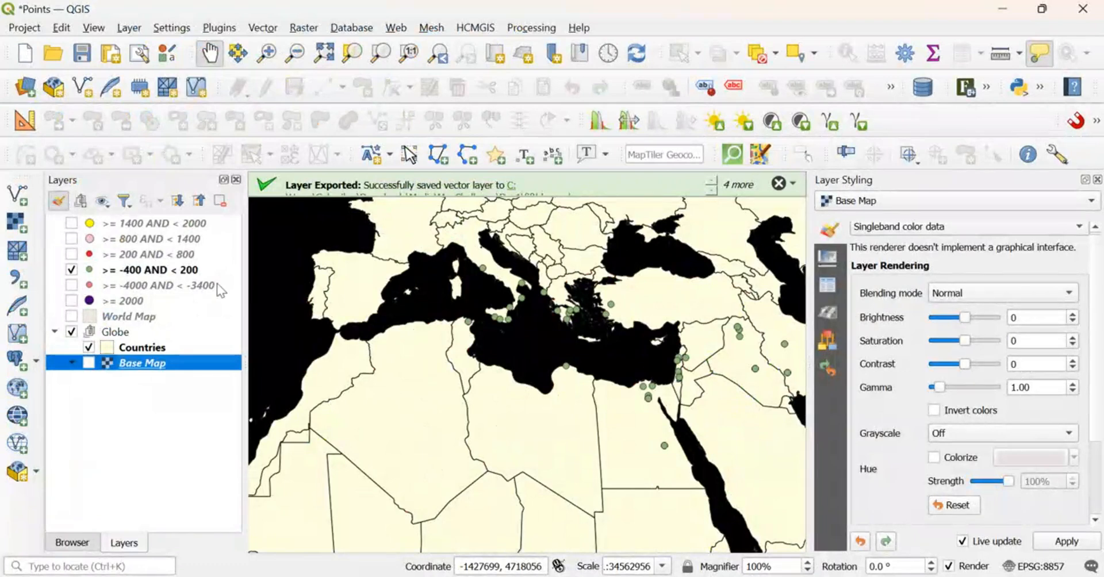
mouse_move(667, 575)
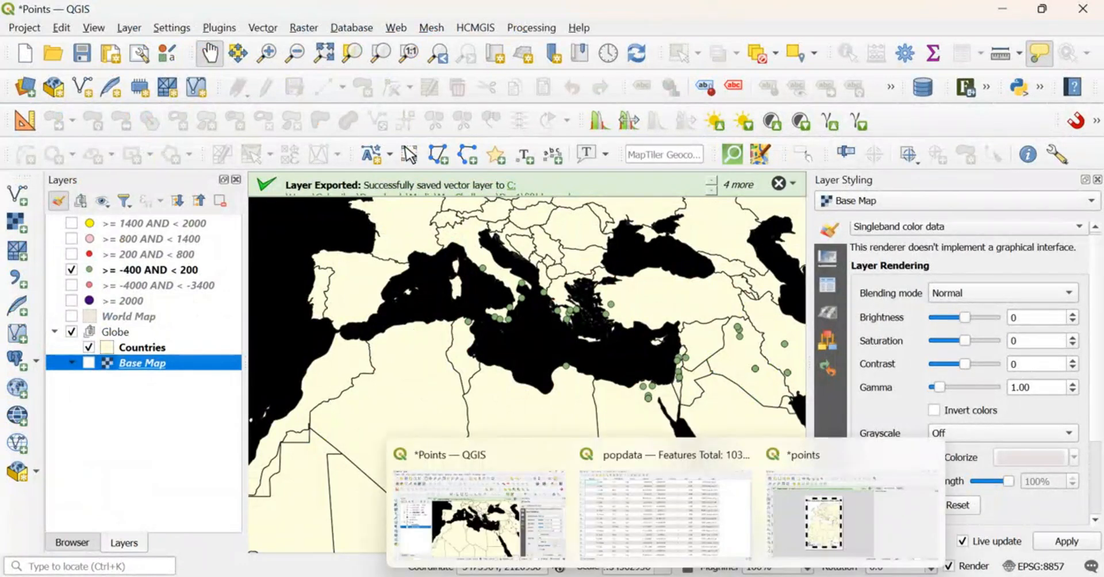
left_click(791, 500)
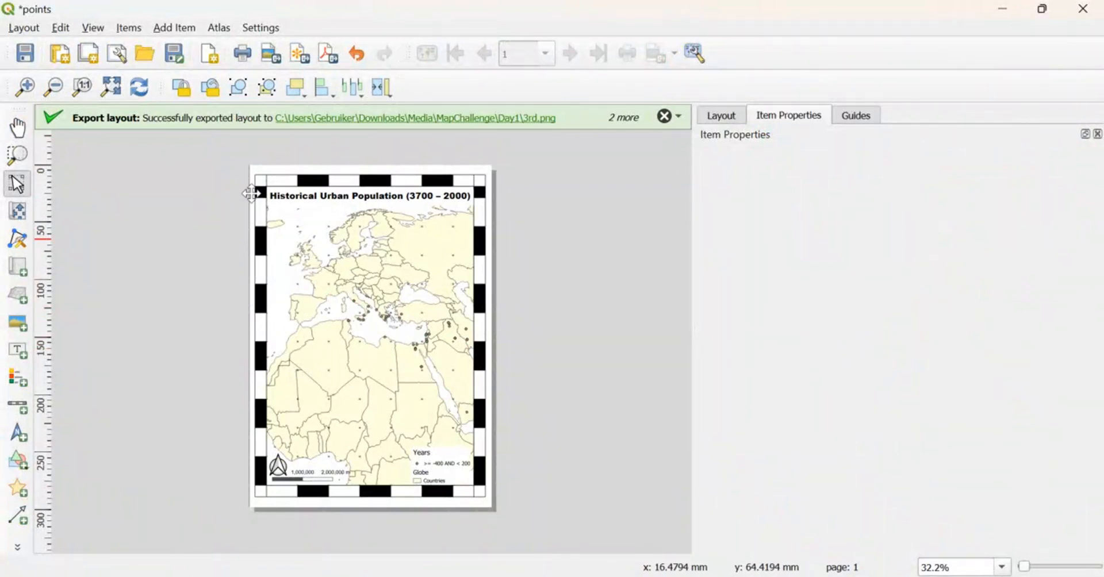
- Export the layout as a PNG image named 4th at 300 dpi and close its preview
left_click(271, 56)
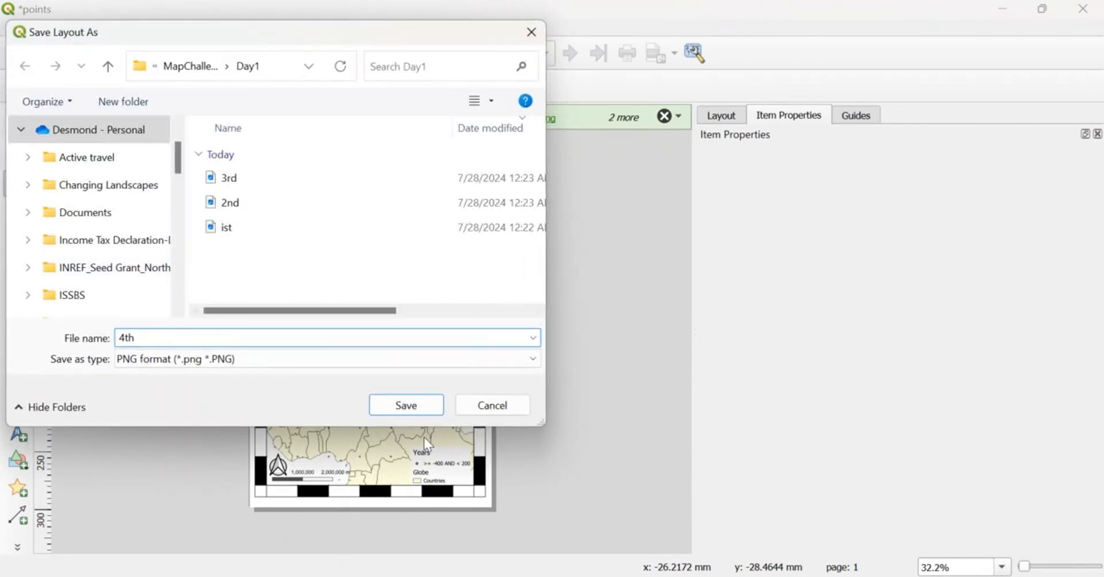
type("4th")
left_click(406, 405)
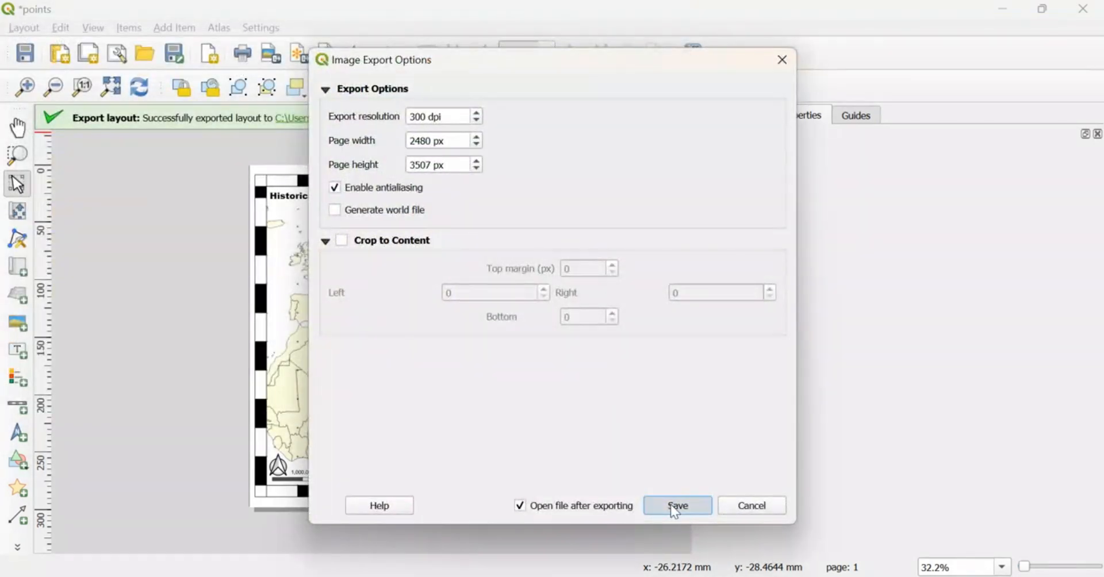
left_click(673, 505)
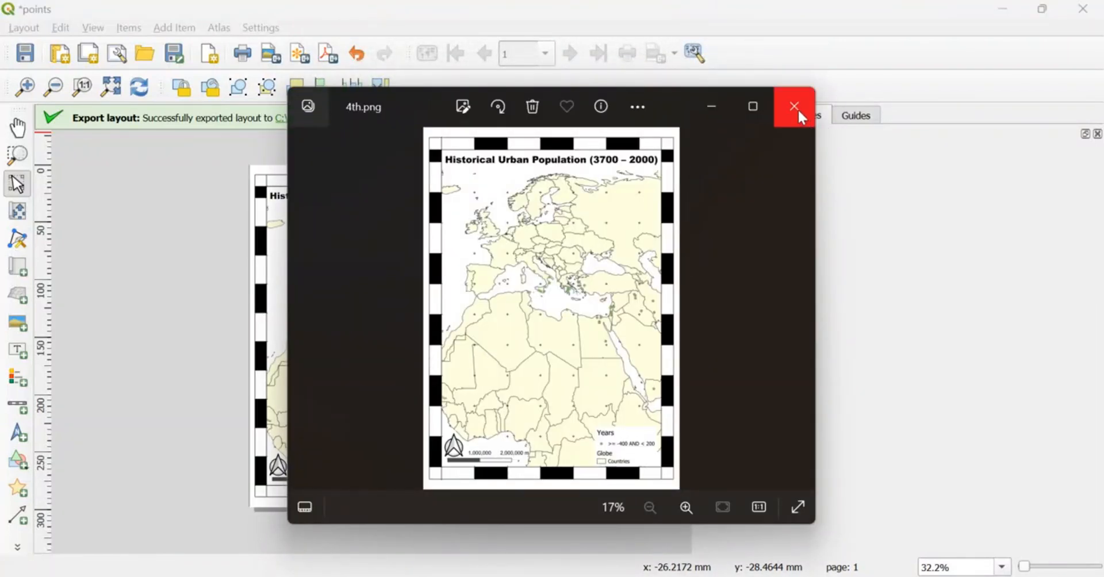
left_click(805, 111)
- Show ">= -4000 AND < -3400" instead of ">= -400 AND < 200" in the main QGIS window and refresh the print layout
mouse_move(665, 575)
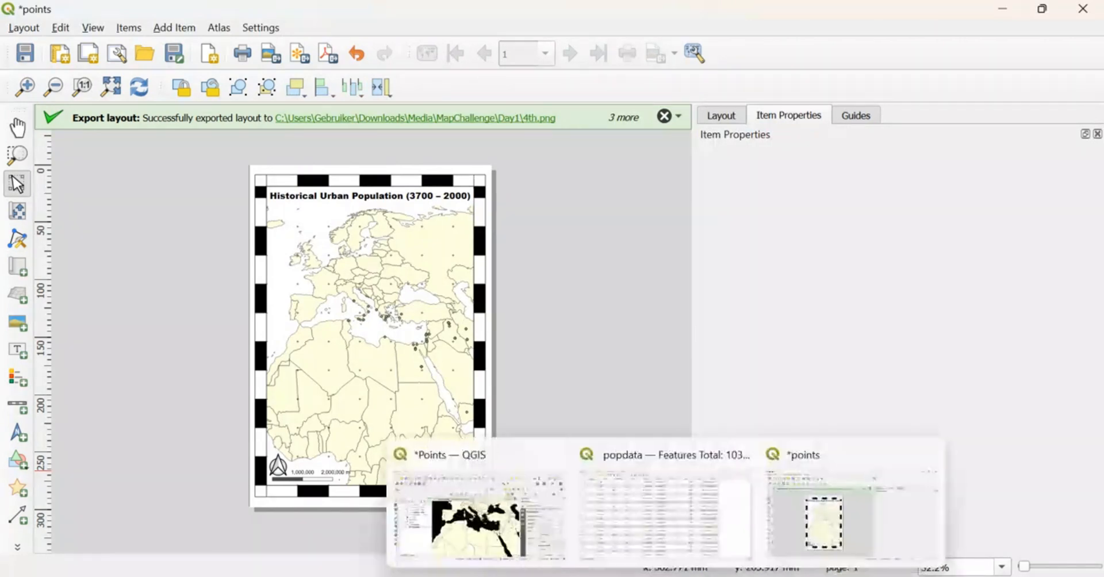
left_click(487, 523)
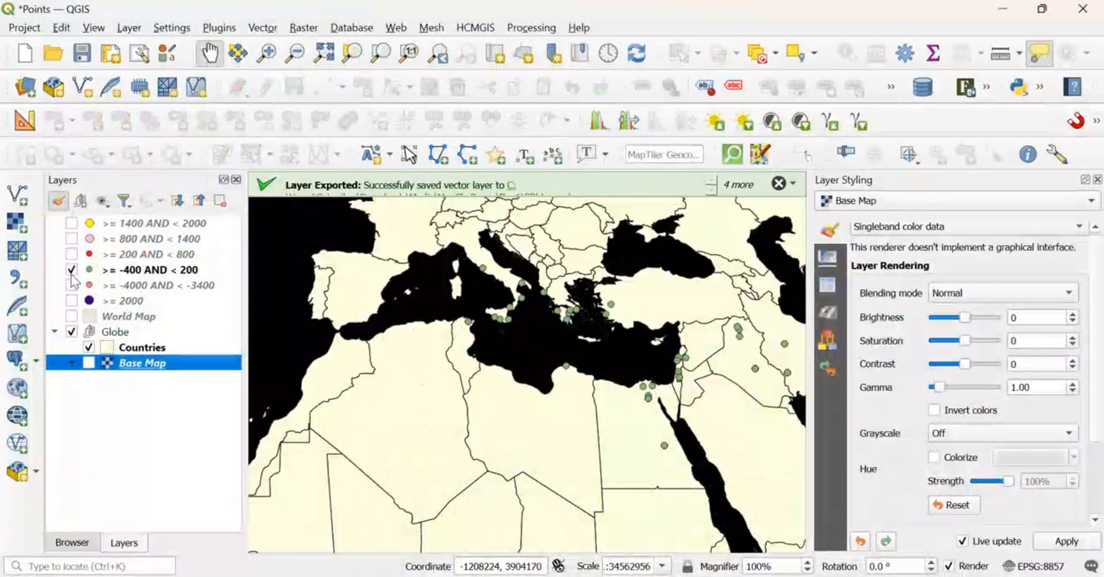
left_click(71, 270)
left_click(71, 285)
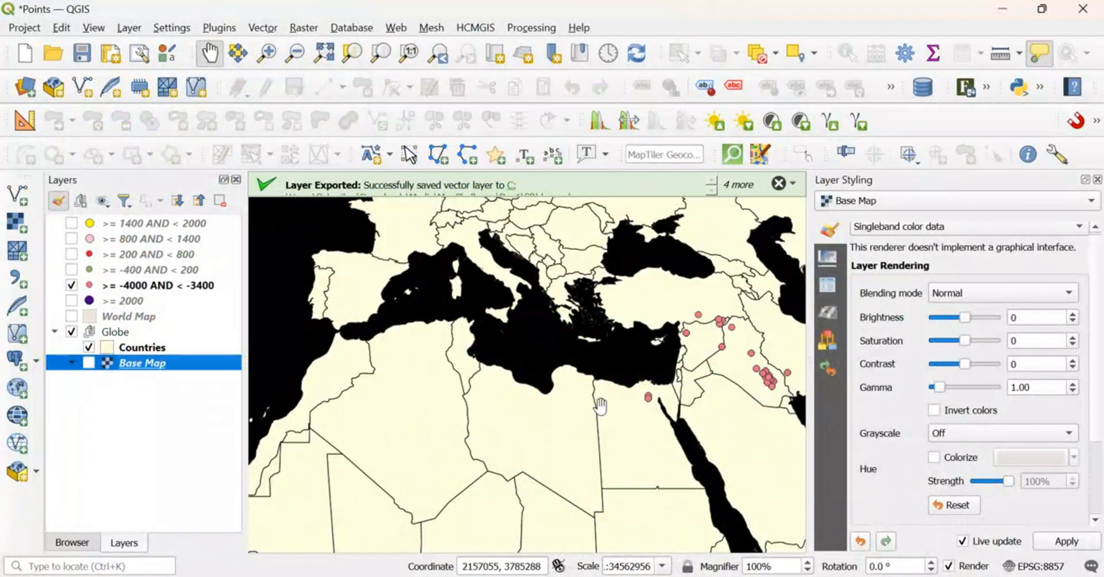
mouse_move(666, 575)
left_click(850, 506)
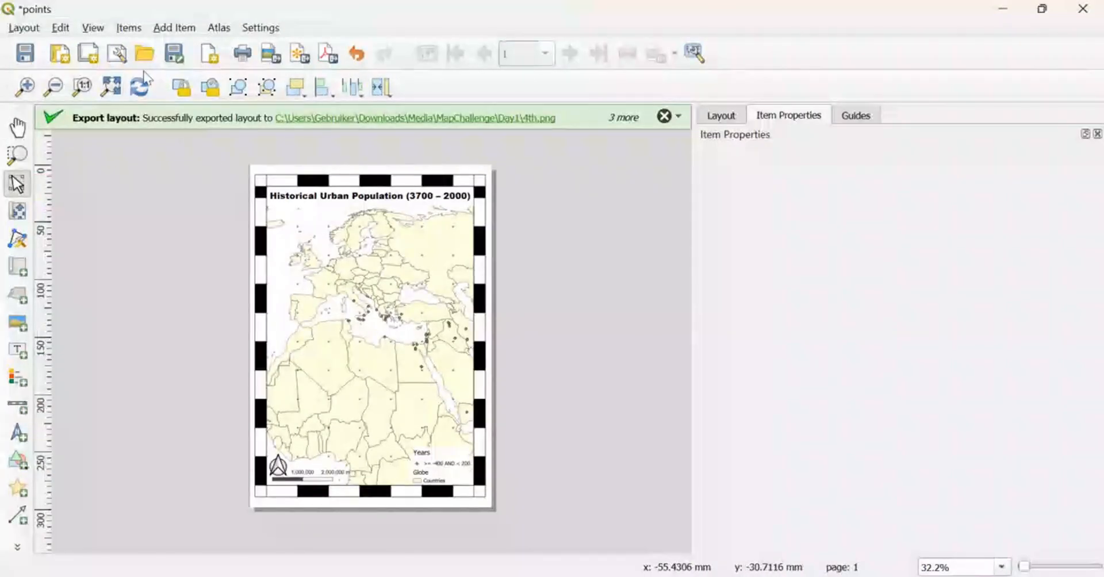
left_click(139, 90)
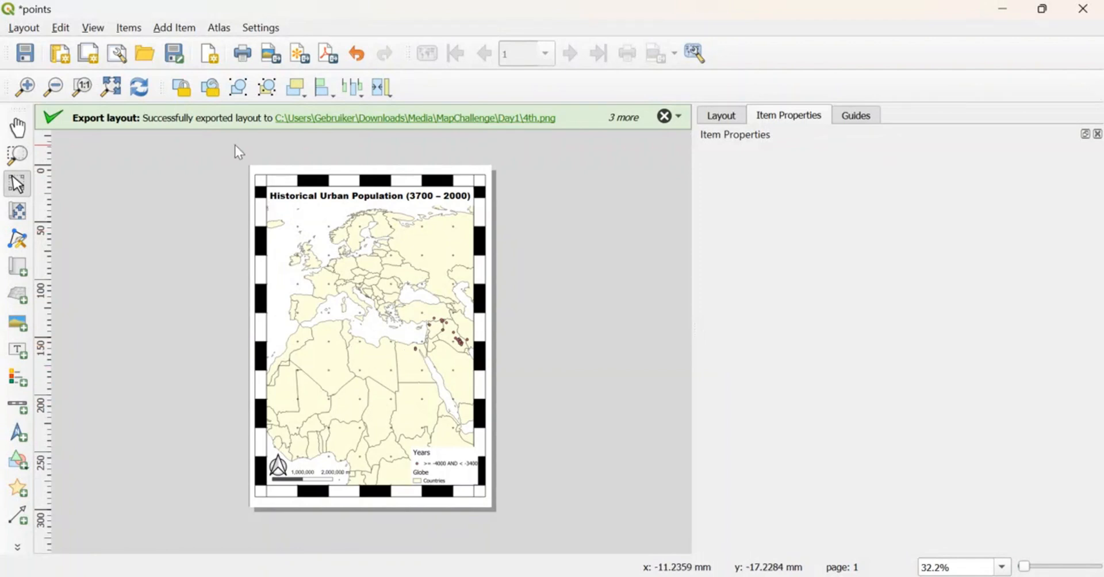
- Export the layout as a PNG image named 5th at 300 dpi
left_click(270, 53)
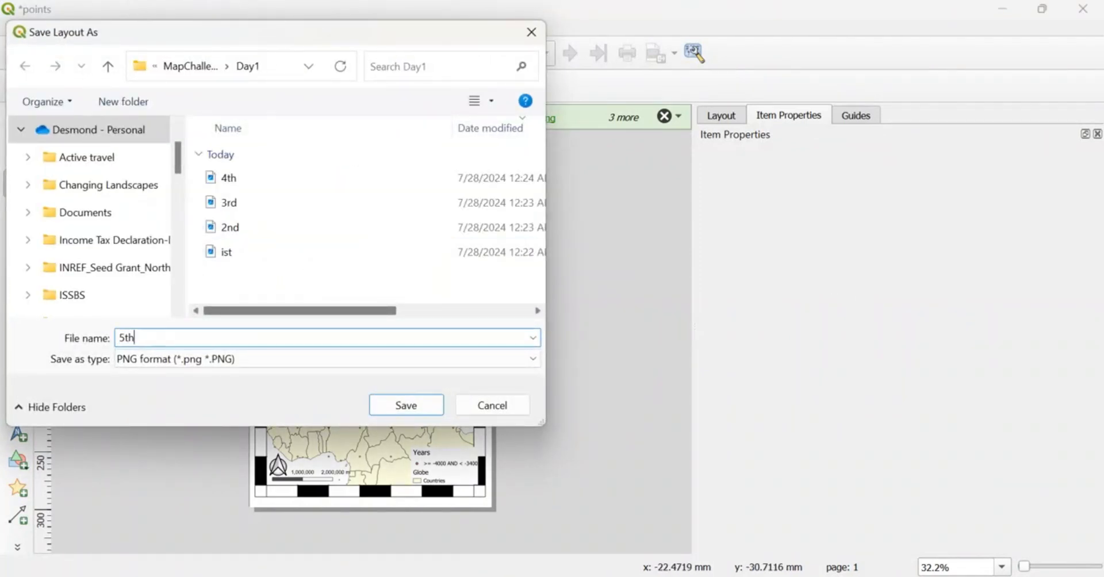
left_click(405, 406)
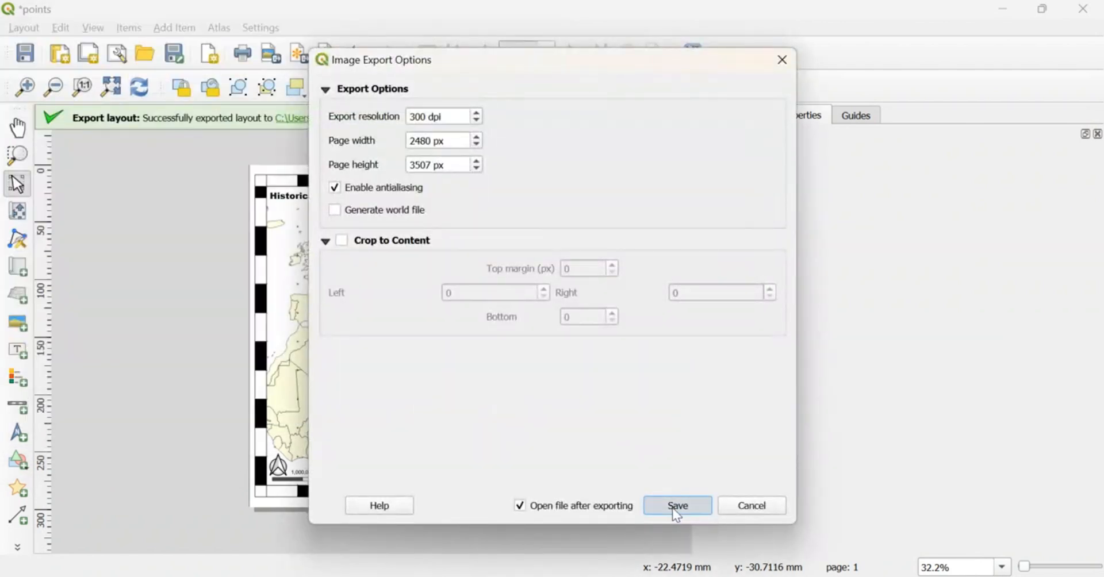
left_click(677, 506)
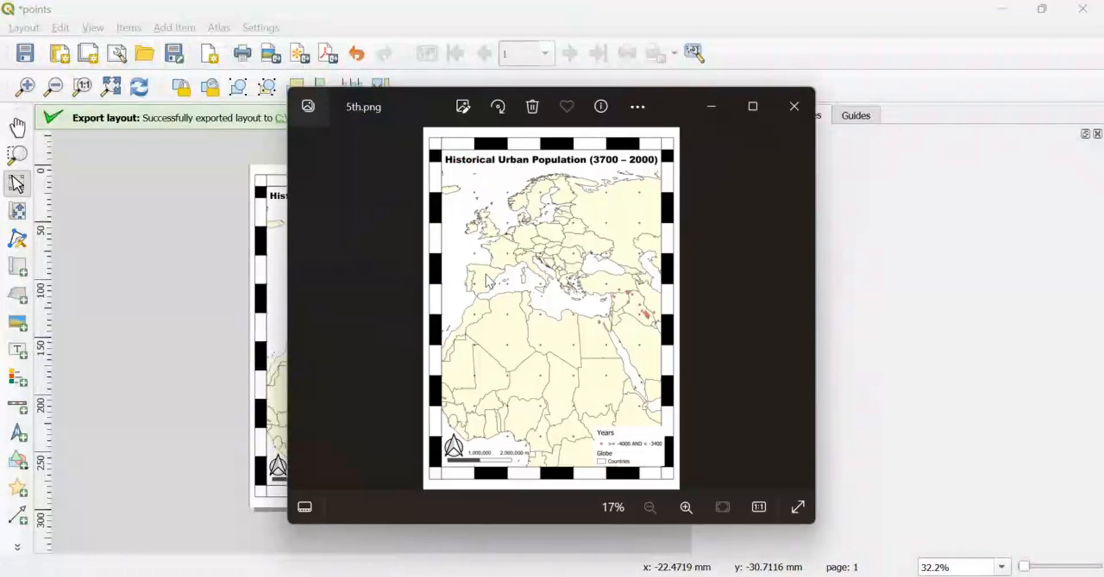
- Examine the exported 5th.png map in the maximized image viewer and minimize the viewer
left_click(753, 107)
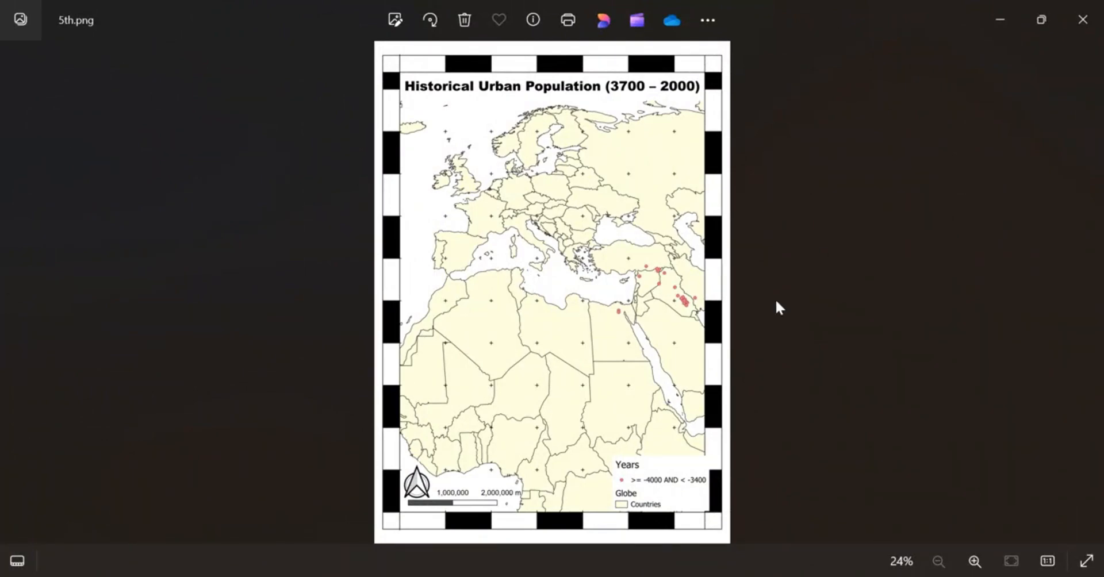
scroll(775, 298, "up", 2)
scroll(815, 298, "down", 2)
left_click(1006, 20)
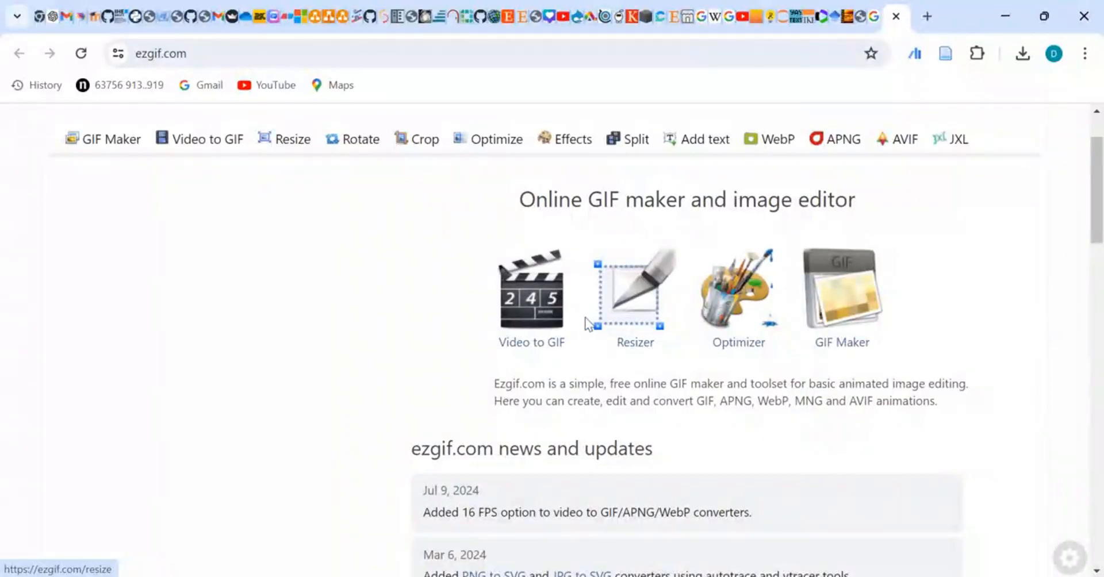
- Open ezgif's GIF Maker and upload the exported maps ist, 2nd, 3rd, 4th and 5th from the MapChallenge Day1 folder
left_click(825, 325)
scroll(750, 396, "down", 4)
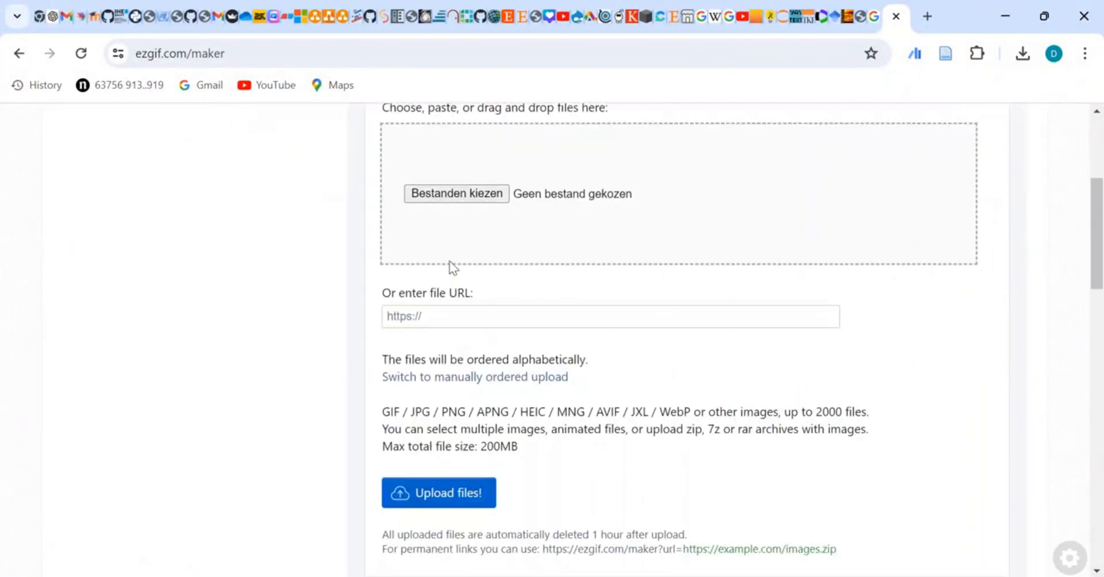
left_click(452, 193)
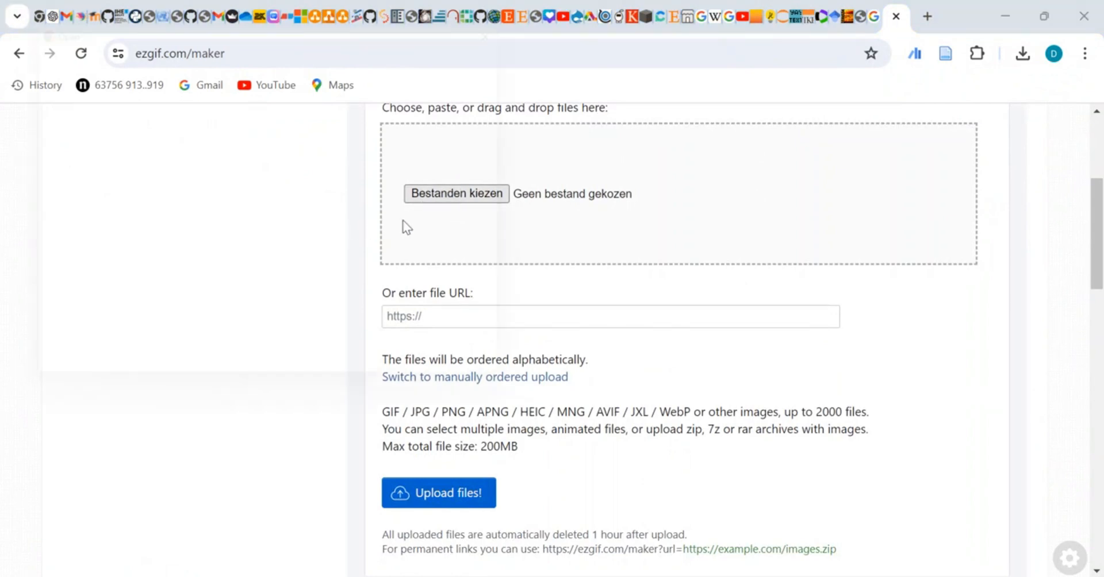
double_click(195, 157)
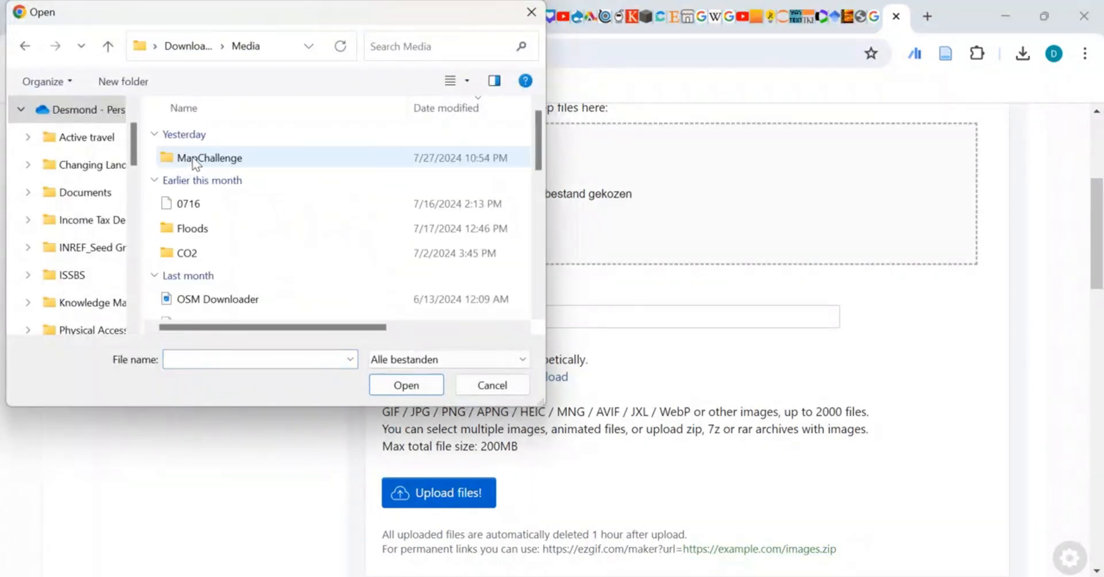
double_click(229, 158)
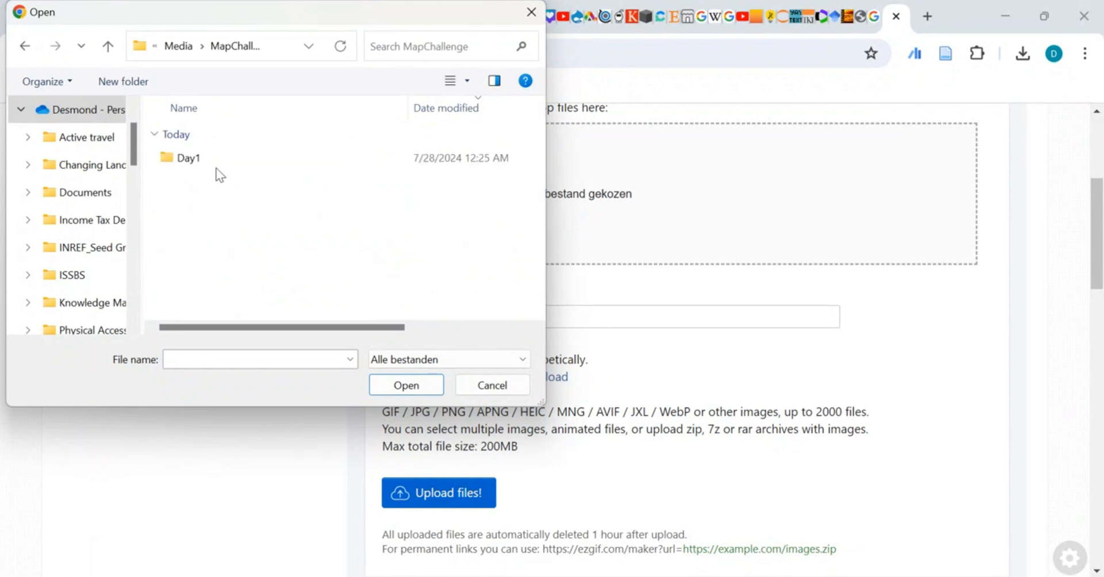
double_click(216, 161)
left_click(223, 163)
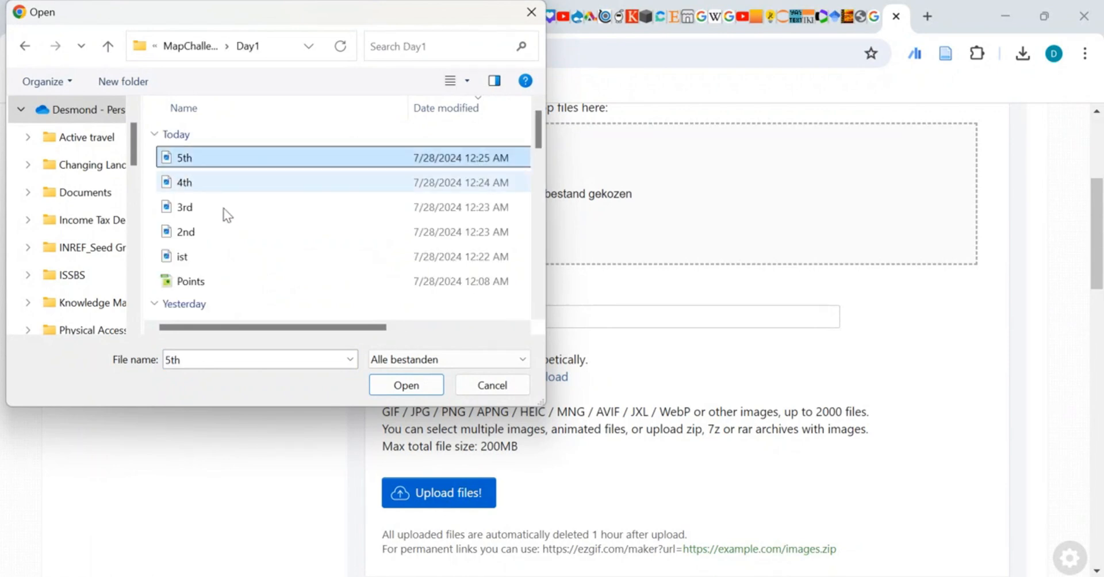
left_click(224, 260, "shift")
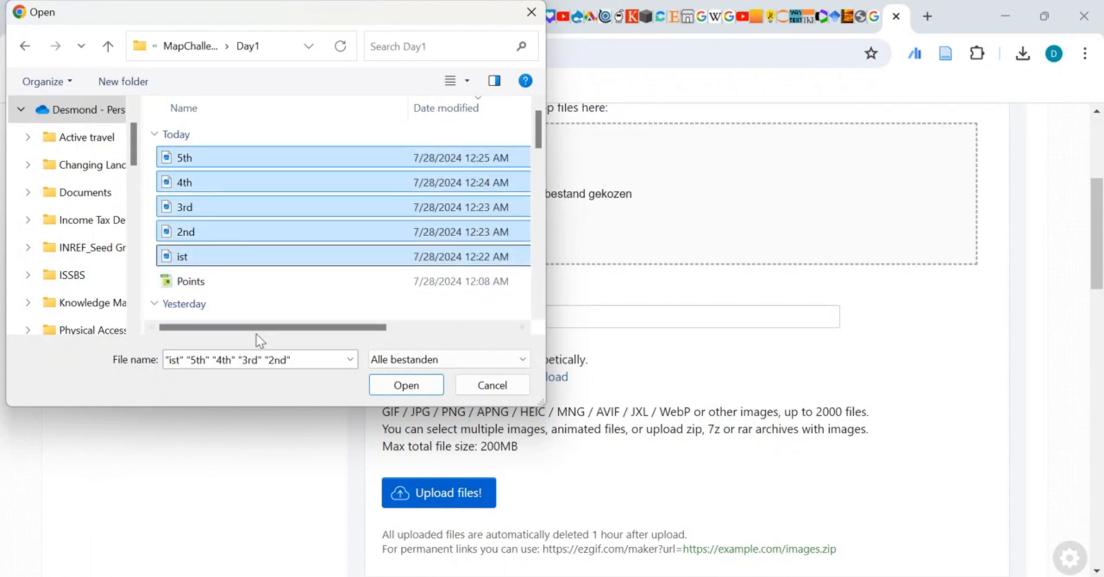
left_click(437, 391)
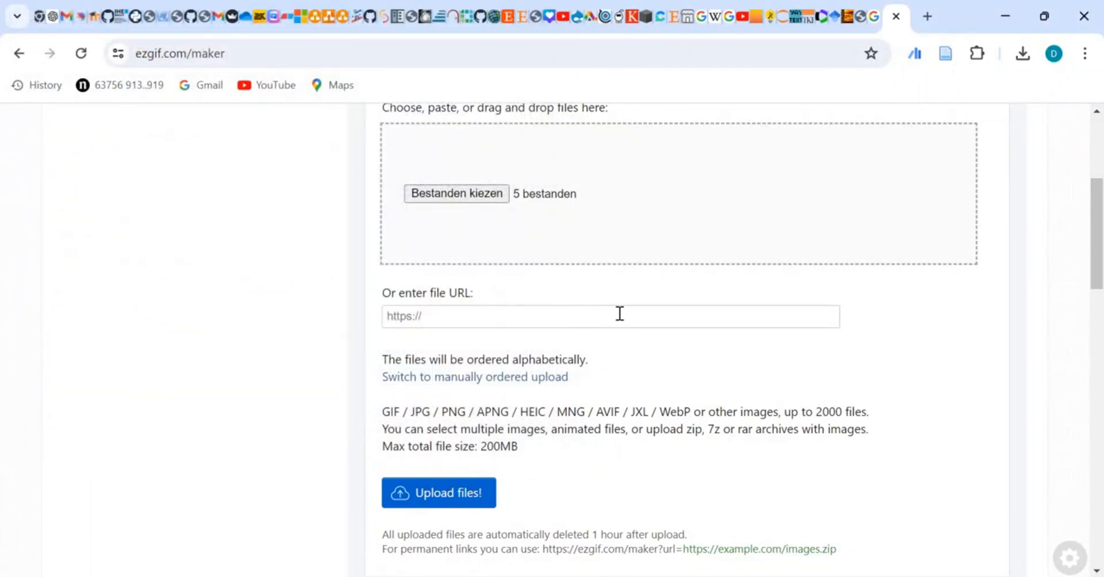
scroll(788, 309, "up", 4)
scroll(788, 310, "down", 3)
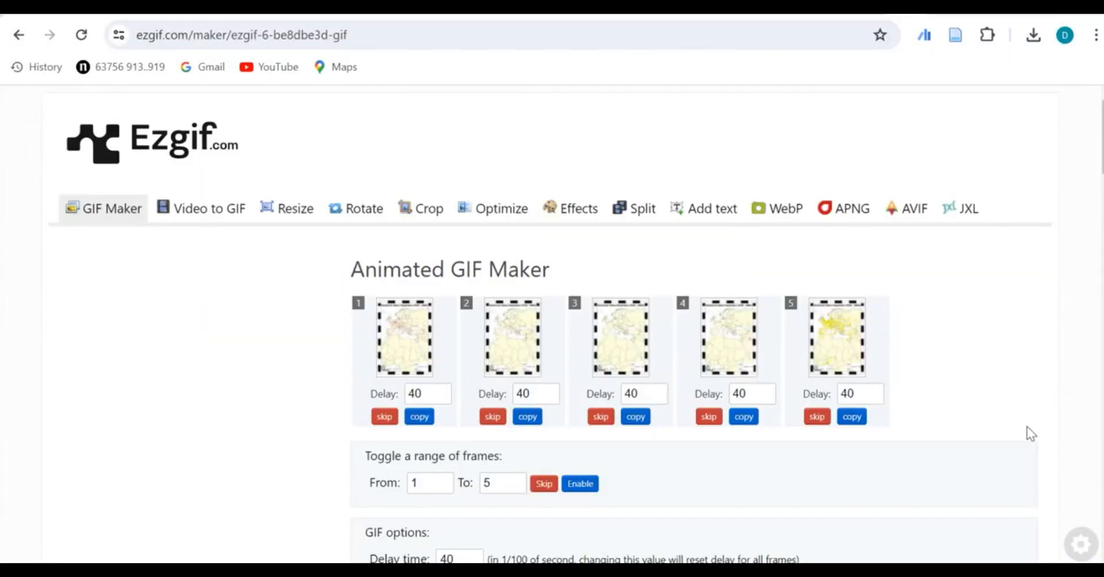
- Review the order and delays of the five map frames, along with the GIF options and effects
scroll(709, 418, "down", 3)
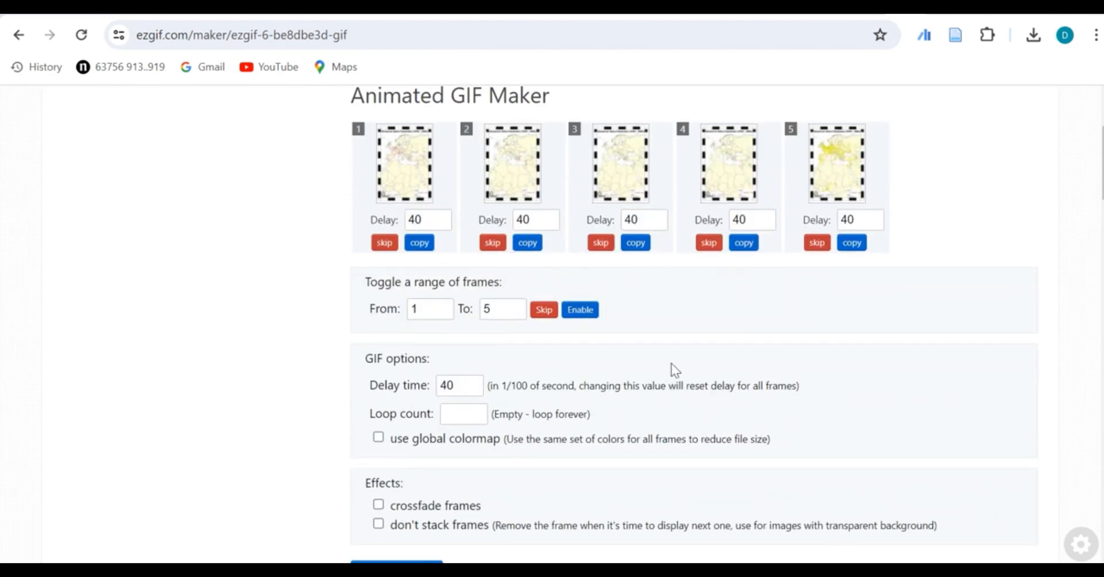
scroll(709, 328, "up", 2)
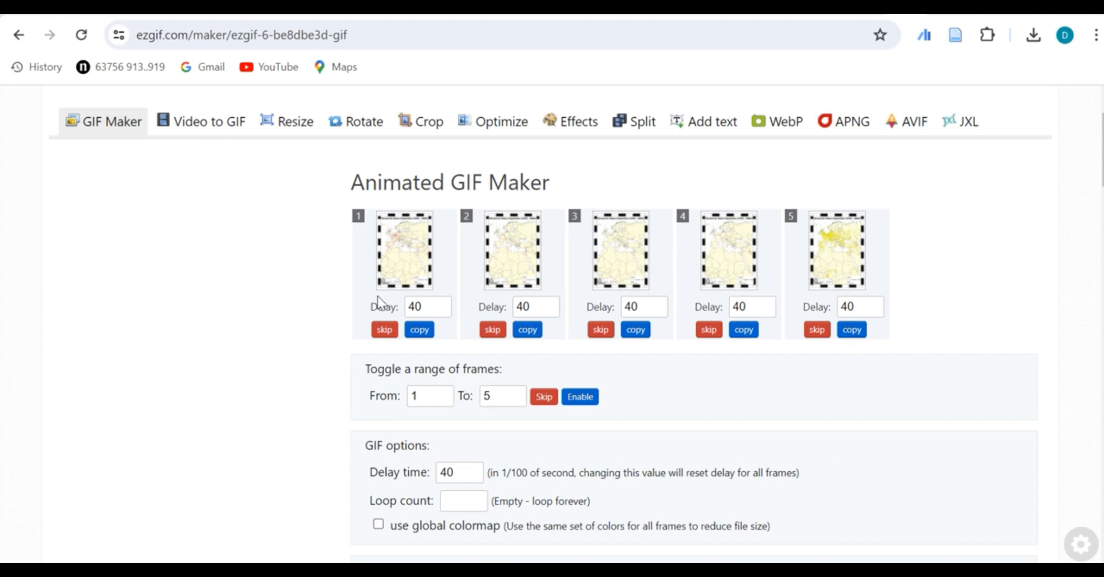
left_click(426, 309)
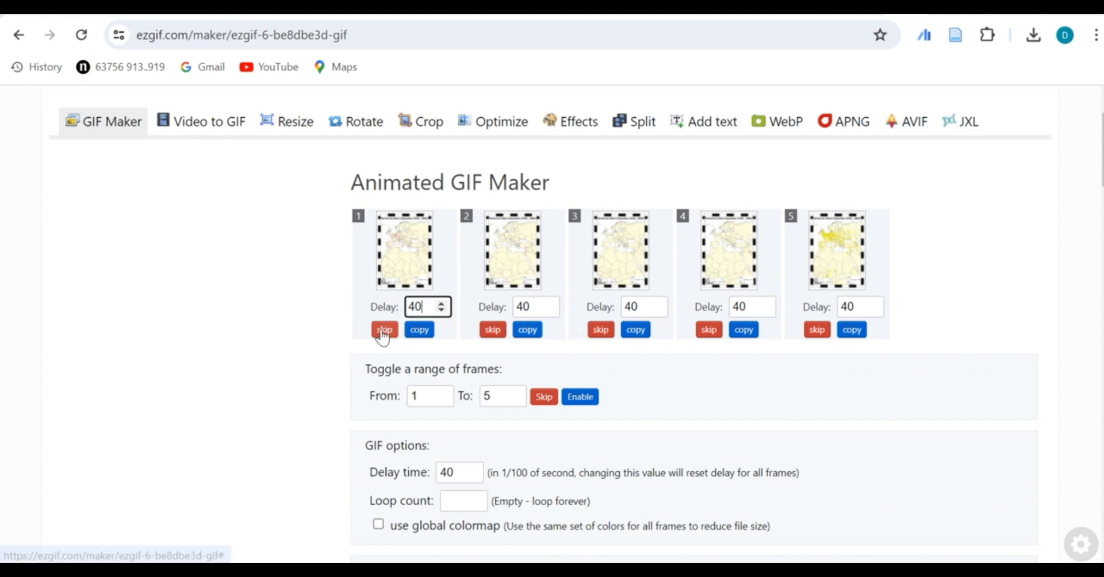
scroll(444, 325, "down", 2)
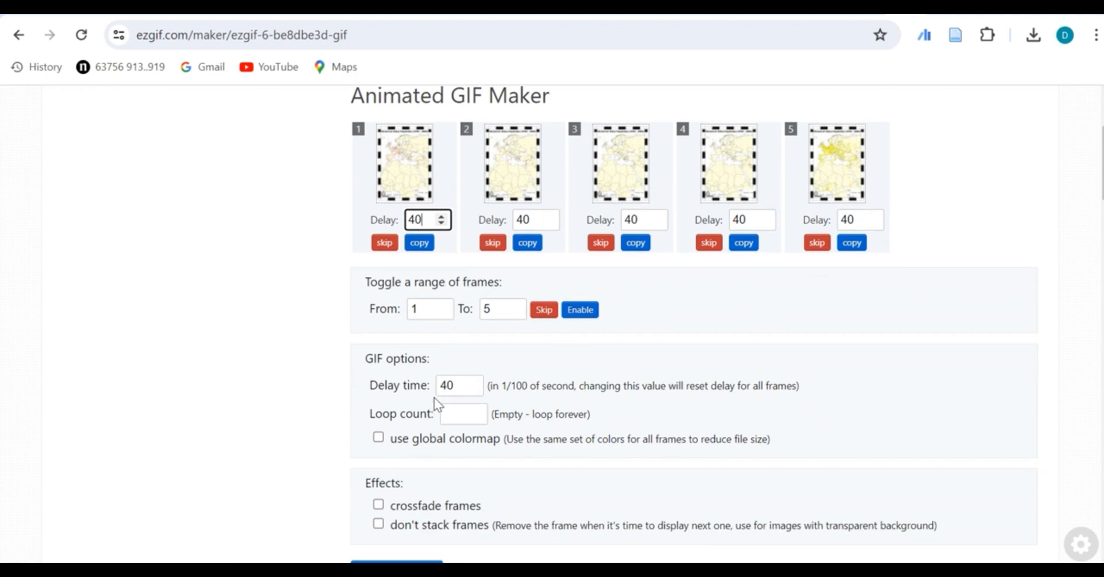
scroll(434, 398, "down", 3)
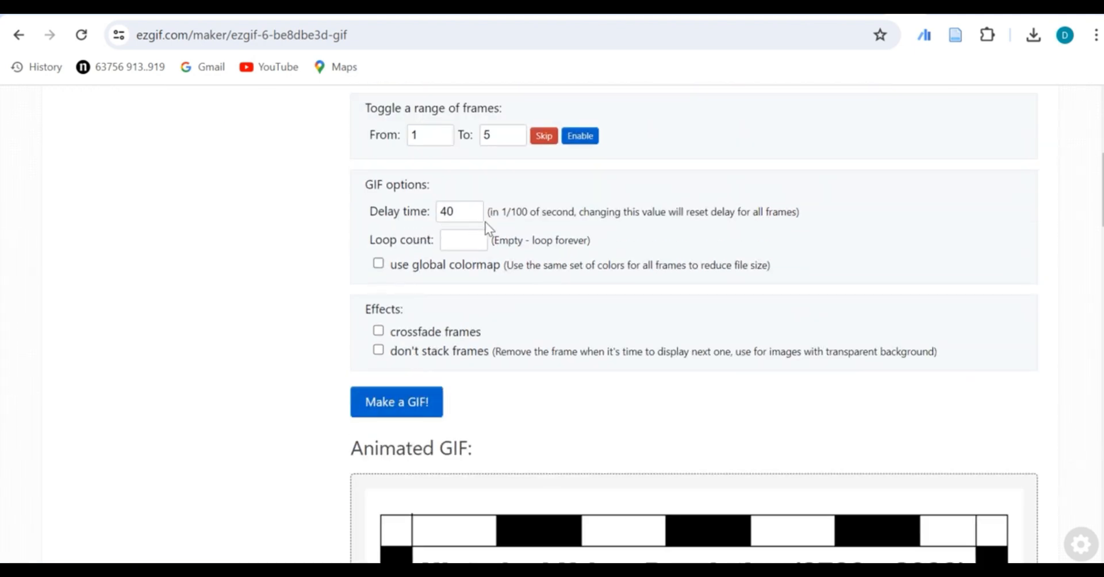
scroll(520, 326, "down", 2)
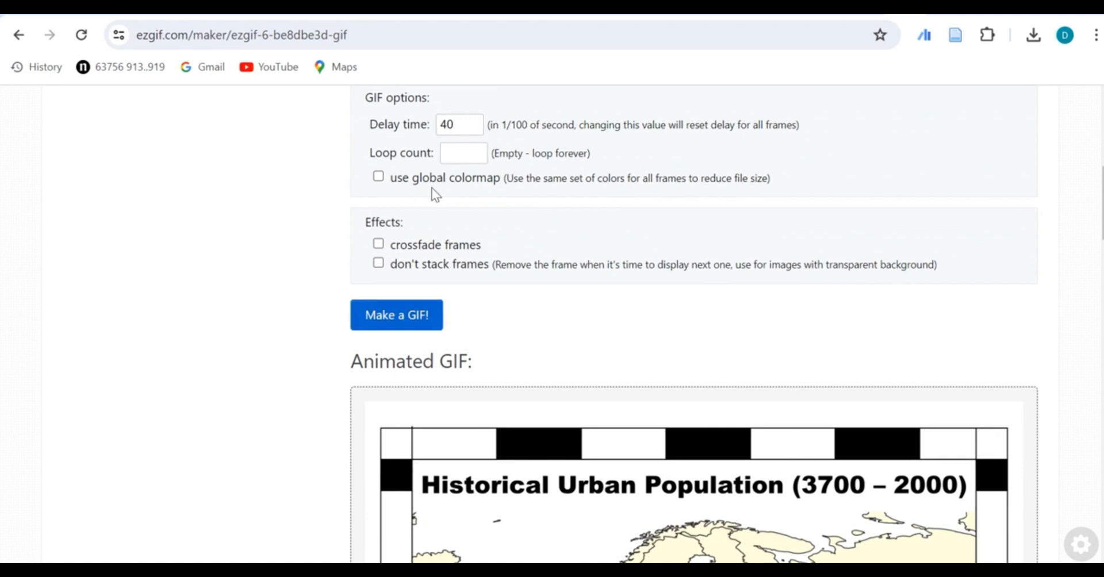
scroll(827, 277, "up", 1)
scroll(826, 277, "up", 5)
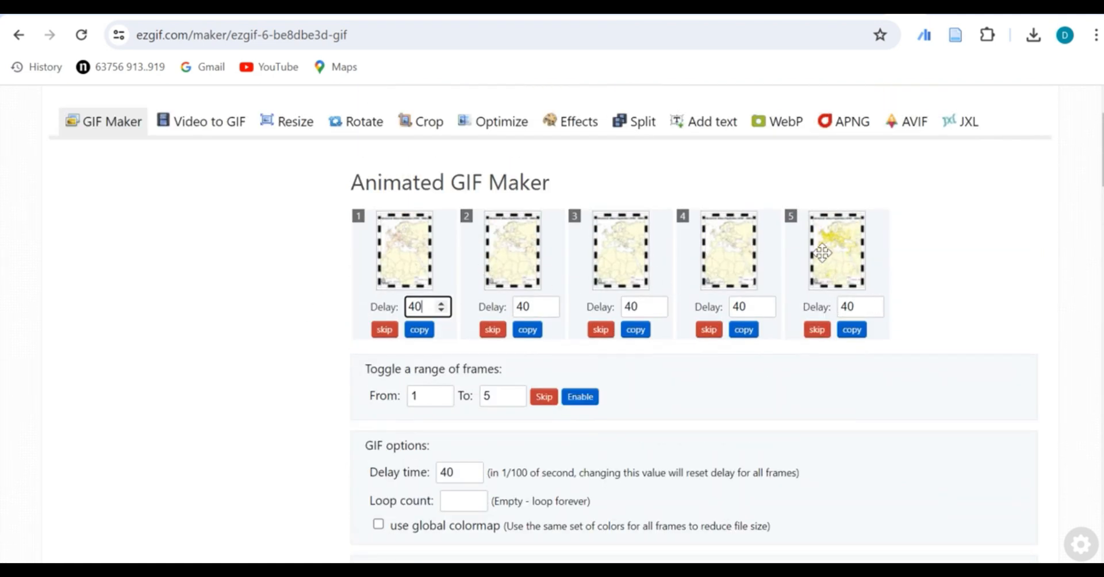
scroll(567, 397, "down", 3)
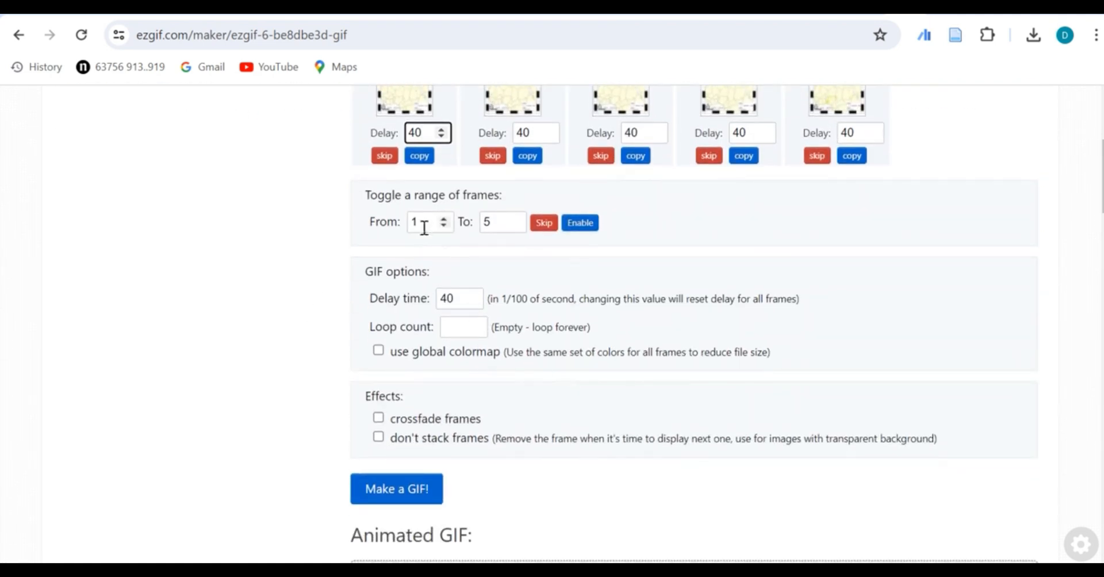
scroll(305, 212, "down", 4)
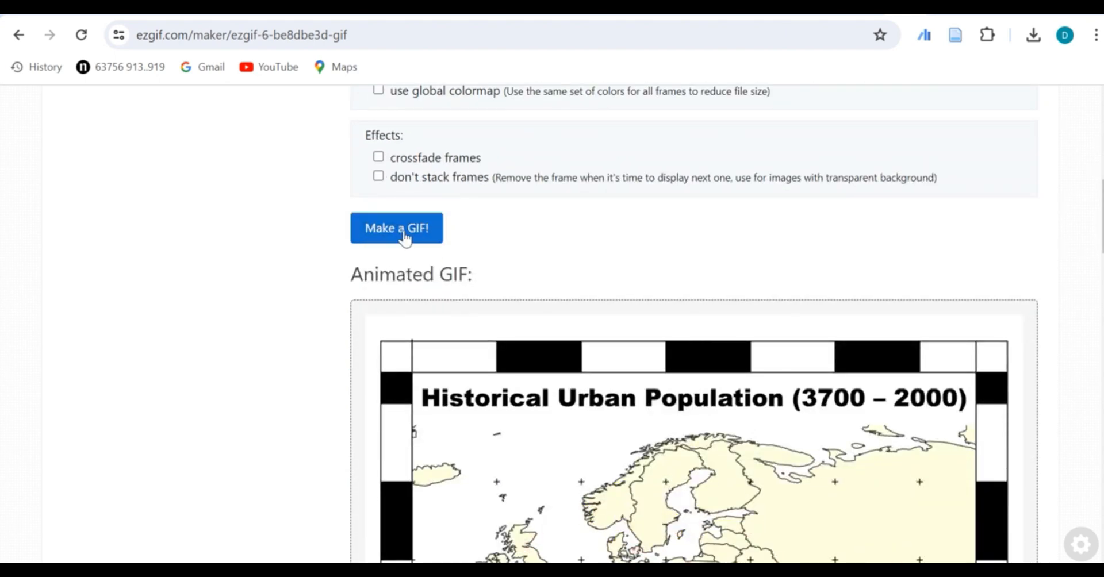
- Examine the animated GIF preview from the map title to the Years legend and the file details below it
scroll(932, 276, "down", 9)
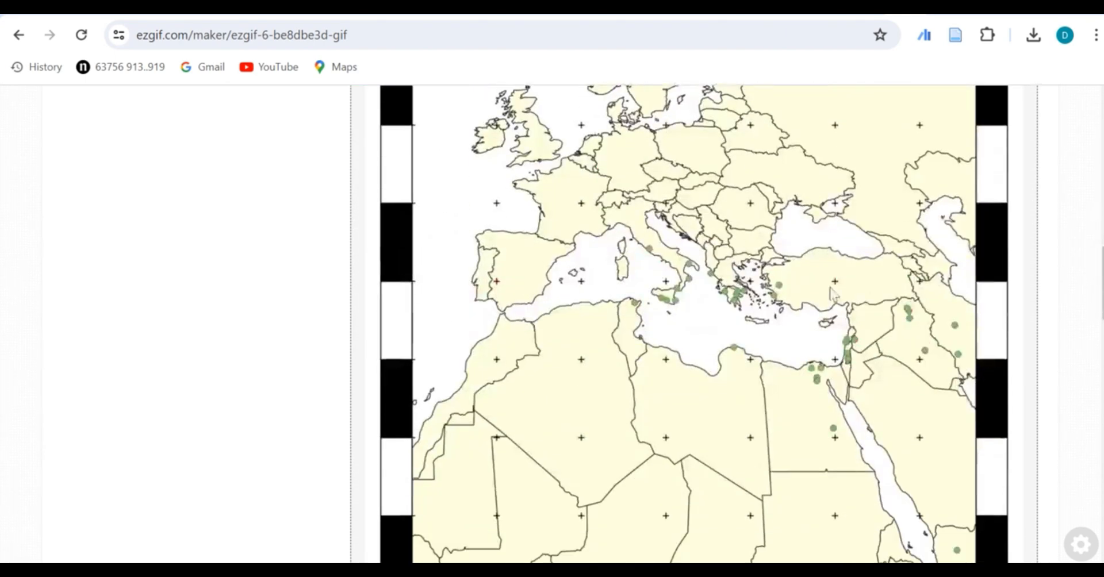
scroll(808, 316, "down", 4)
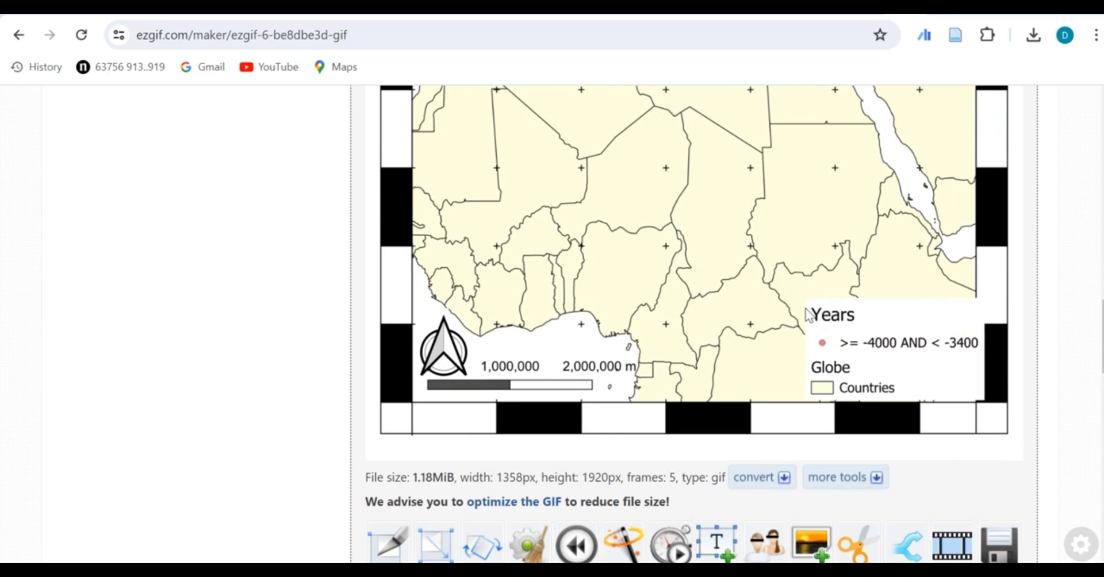
scroll(808, 316, "up", 14)
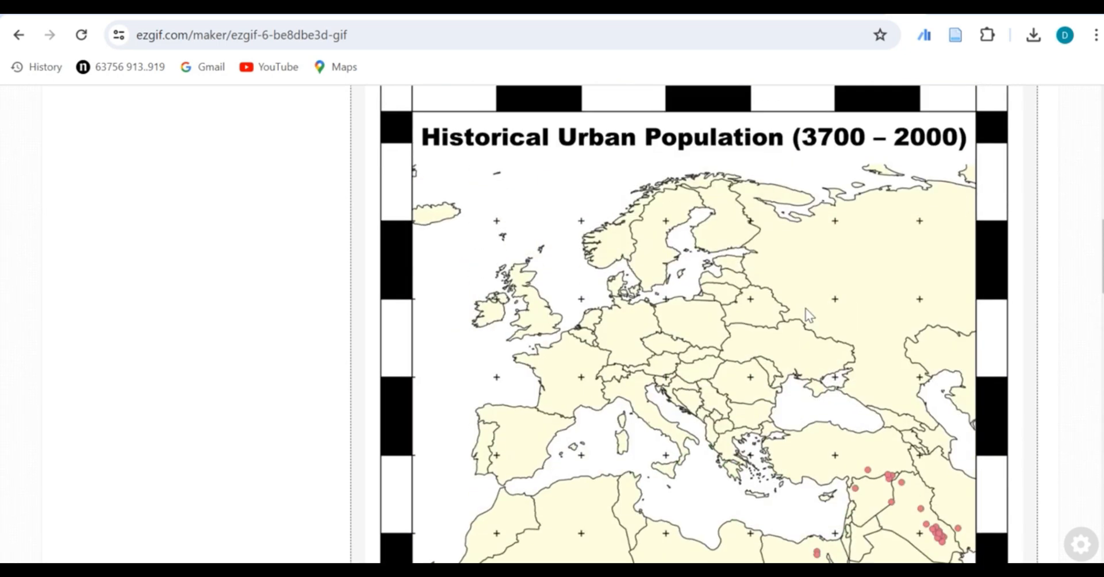
scroll(809, 314, "up", 9)
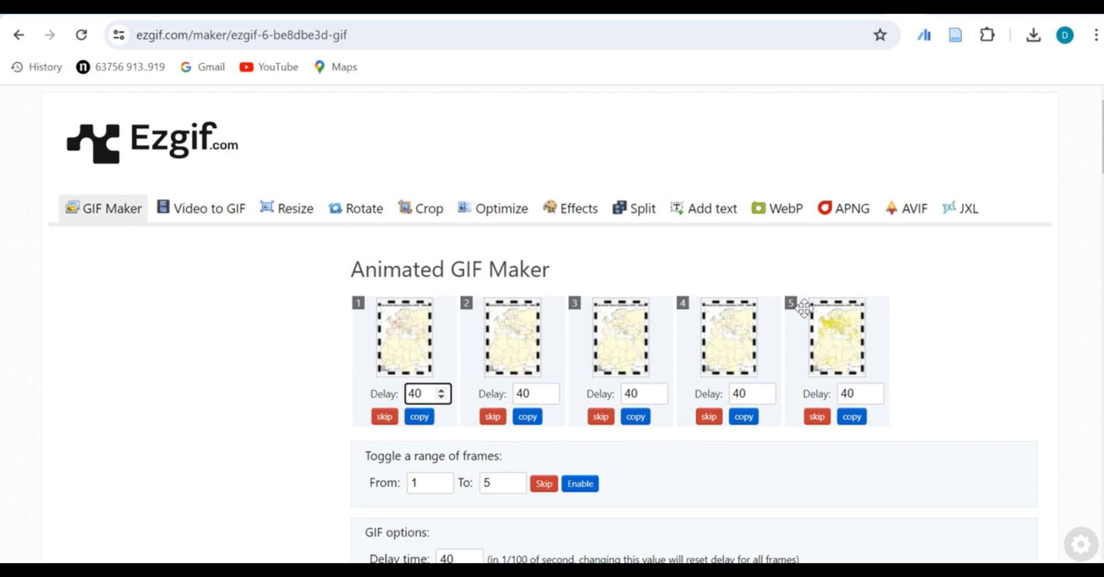
scroll(690, 275, "down", 15)
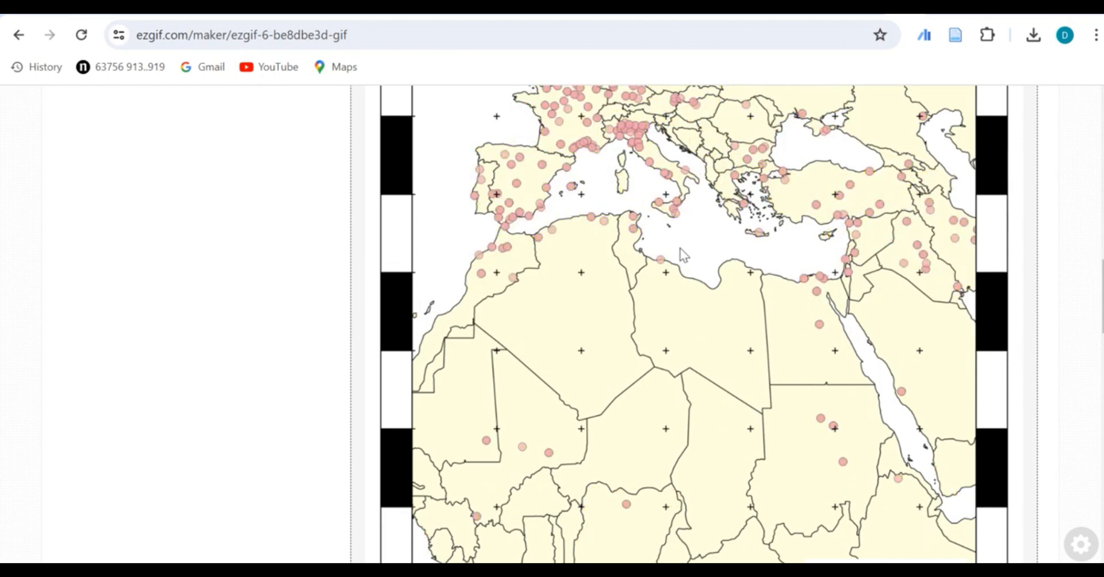
scroll(679, 251, "down", 2)
scroll(686, 253, "down", 3)
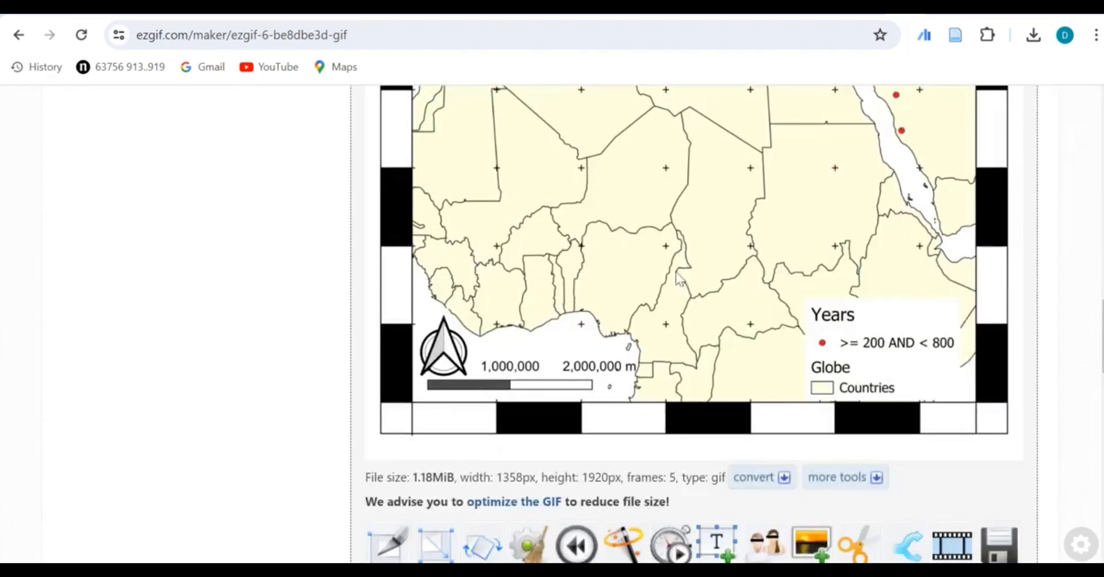
scroll(686, 259, "up", 11)
scroll(713, 403, "up", 5)
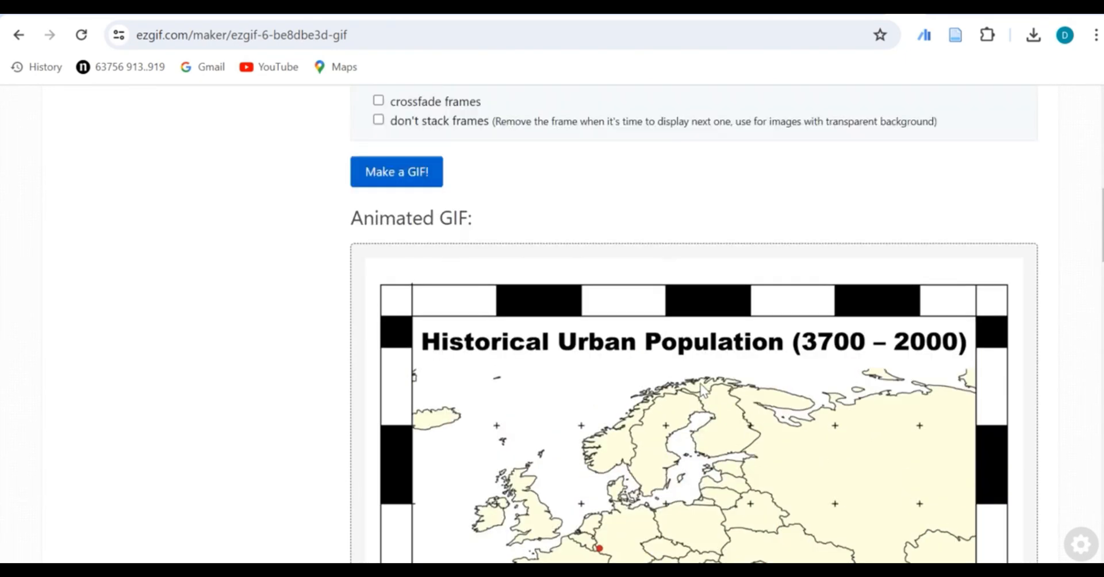
scroll(615, 370, "down", 5)
scroll(679, 405, "down", 3)
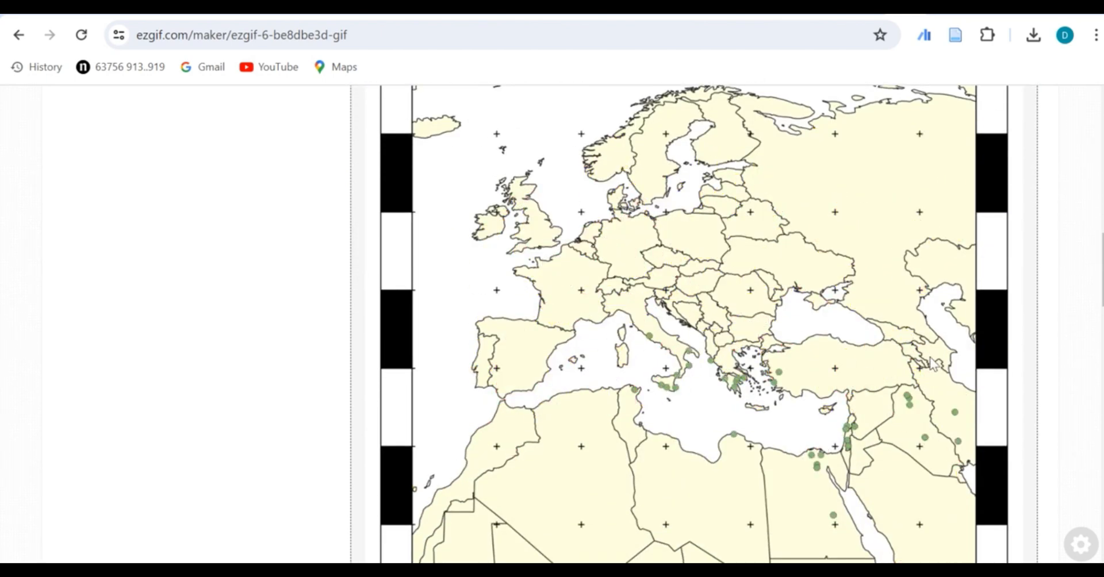
- Compare the five frame thumbnails and their delays with the year ranges shown in the animated preview
scroll(850, 352, "up", 6)
scroll(615, 347, "up", 4)
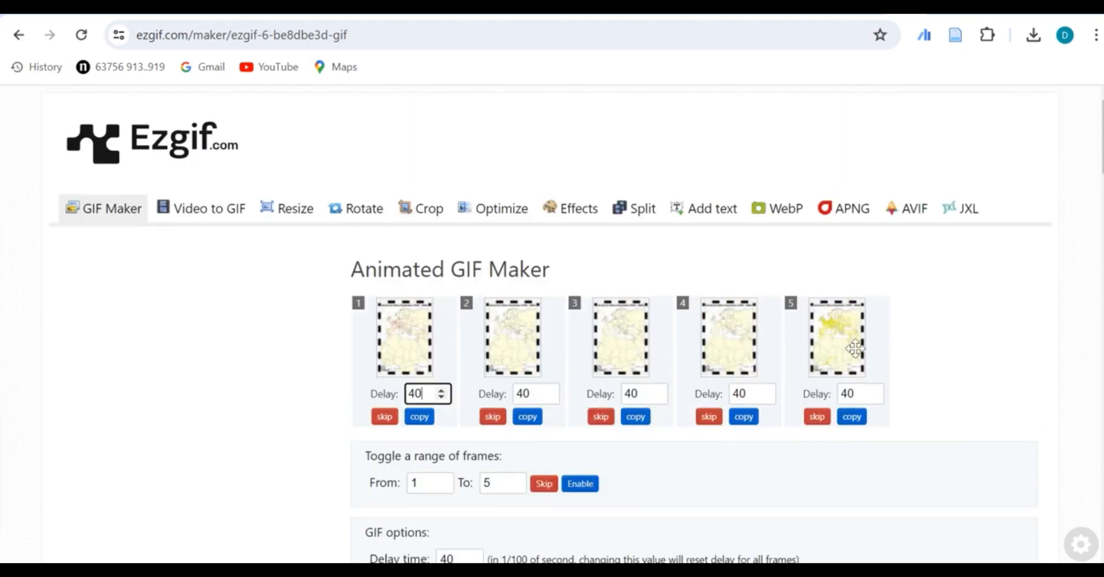
scroll(943, 370, "down", 12)
scroll(972, 368, "down", 7)
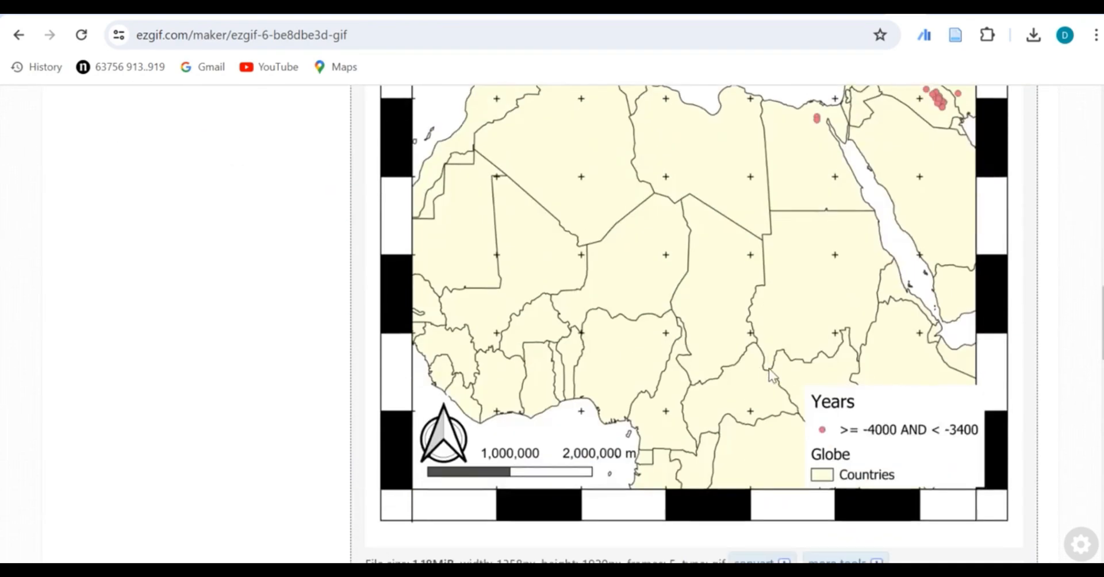
scroll(770, 367, "up", 14)
scroll(770, 367, "up", 4)
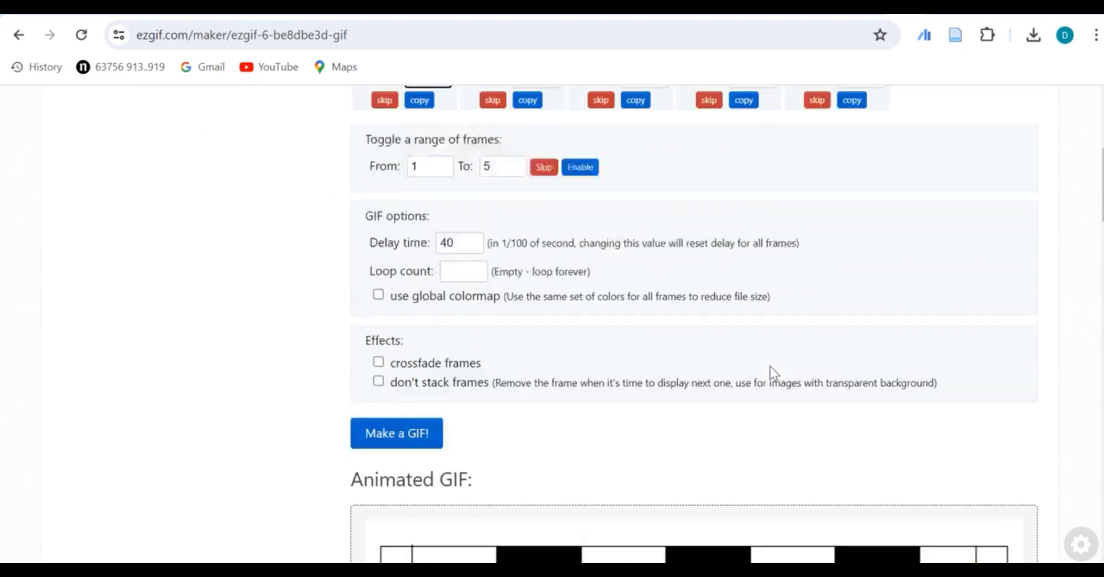
scroll(845, 282, "up", 4)
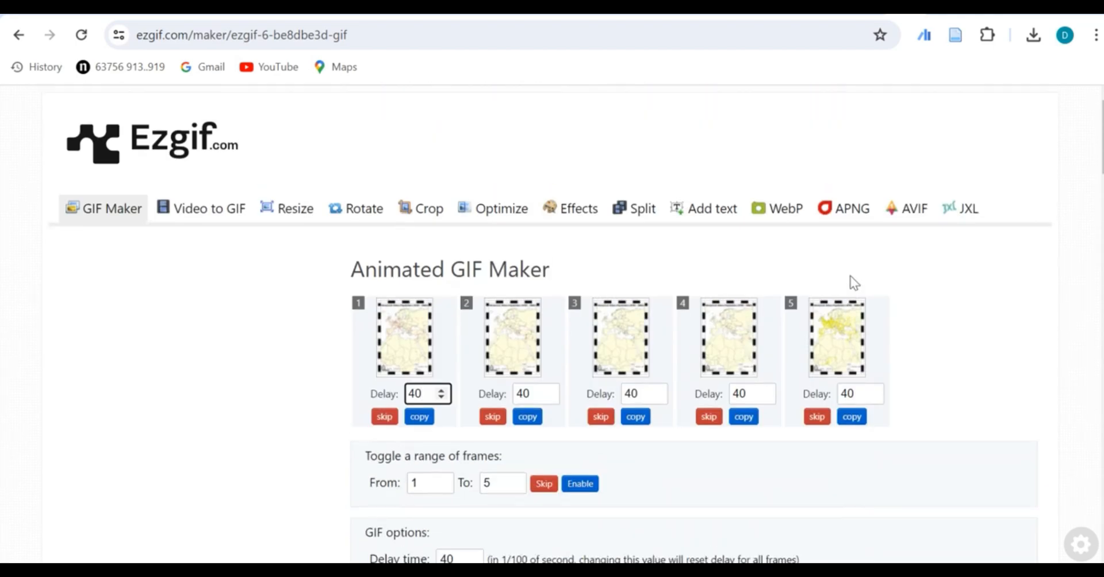
scroll(851, 284, "down", 15)
scroll(690, 403, "up", 7)
scroll(680, 415, "up", 7)
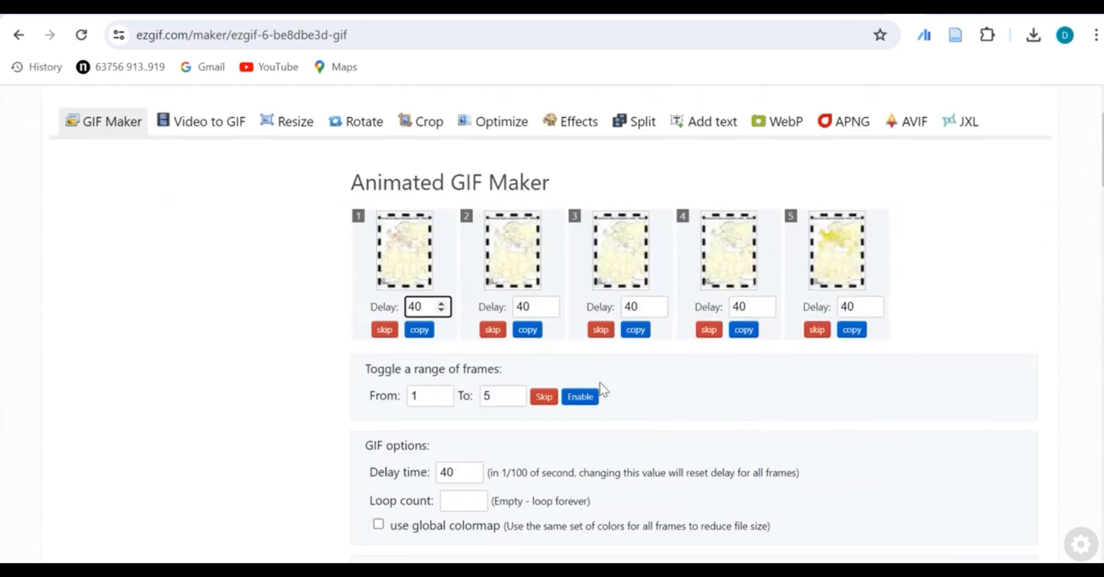
scroll(599, 389, "down", 3)
scroll(485, 384, "up", 5)
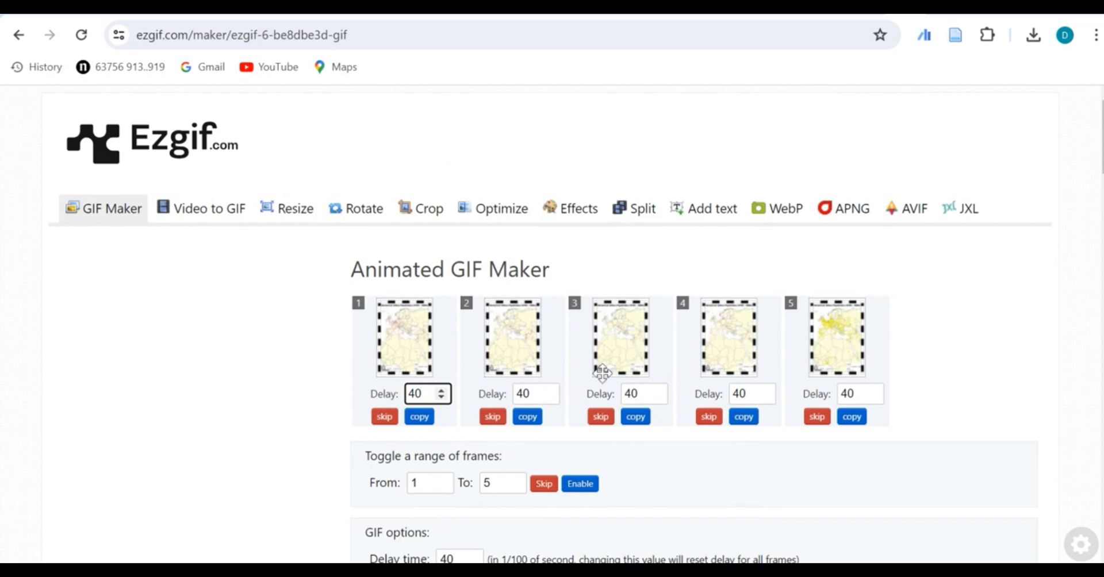
- Examine how the city points and the Years legend change across Europe and Africa as the GIF plays
scroll(599, 407, "down", 12)
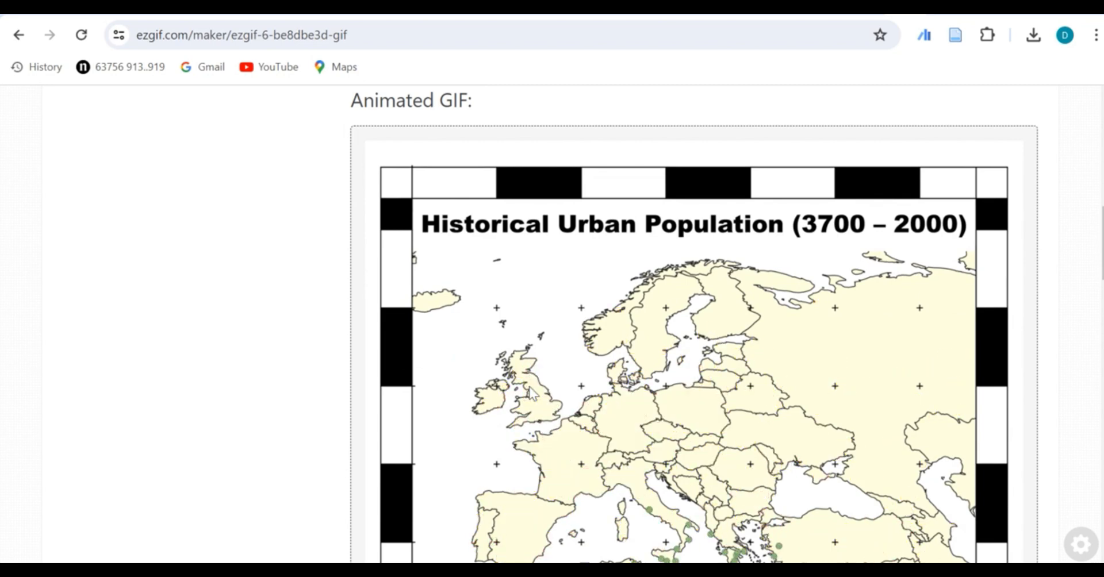
scroll(532, 392, "down", 5)
scroll(724, 322, "up", 5)
scroll(723, 322, "down", 5)
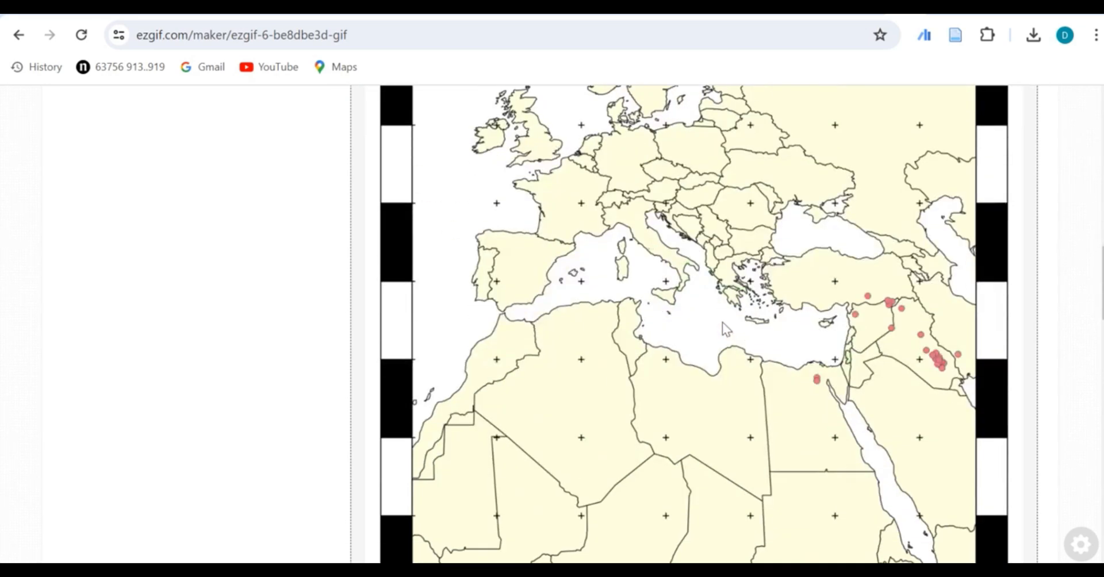
scroll(720, 322, "down", 3)
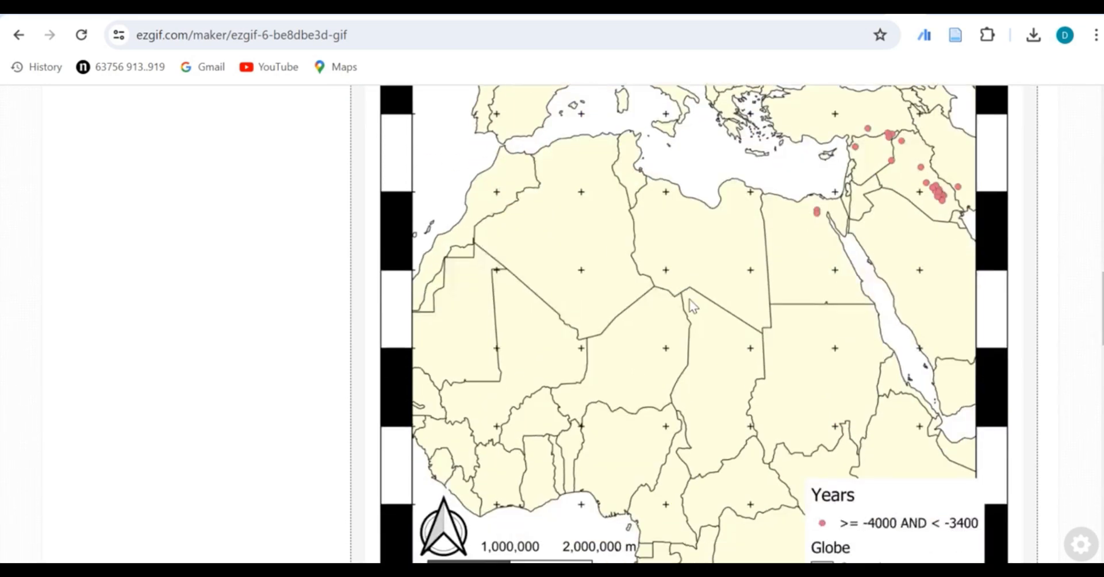
scroll(689, 299, "down", 2)
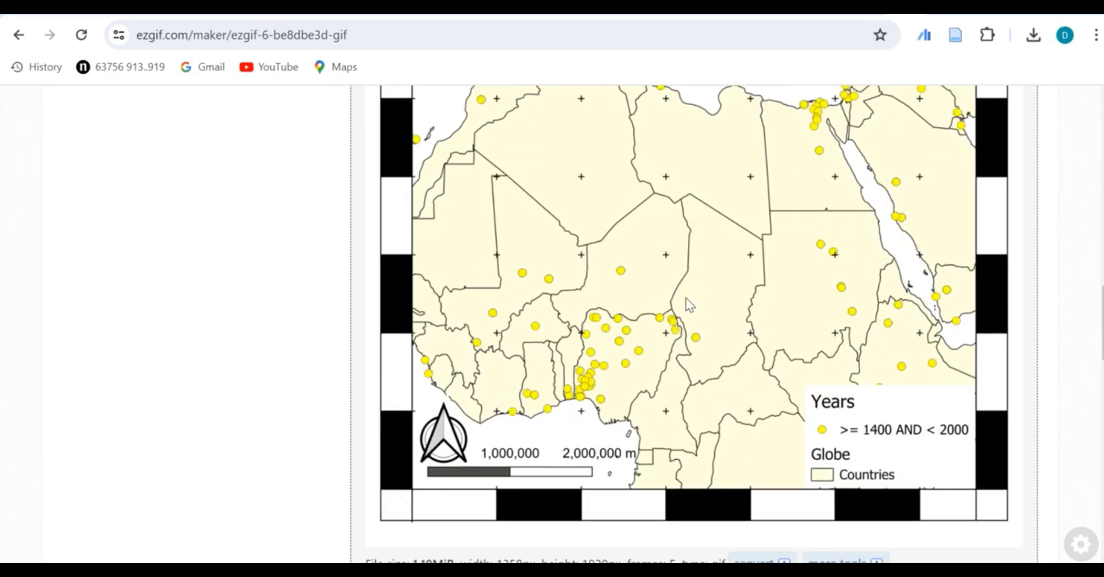
scroll(686, 298, "up", 6)
scroll(684, 297, "up", 12)
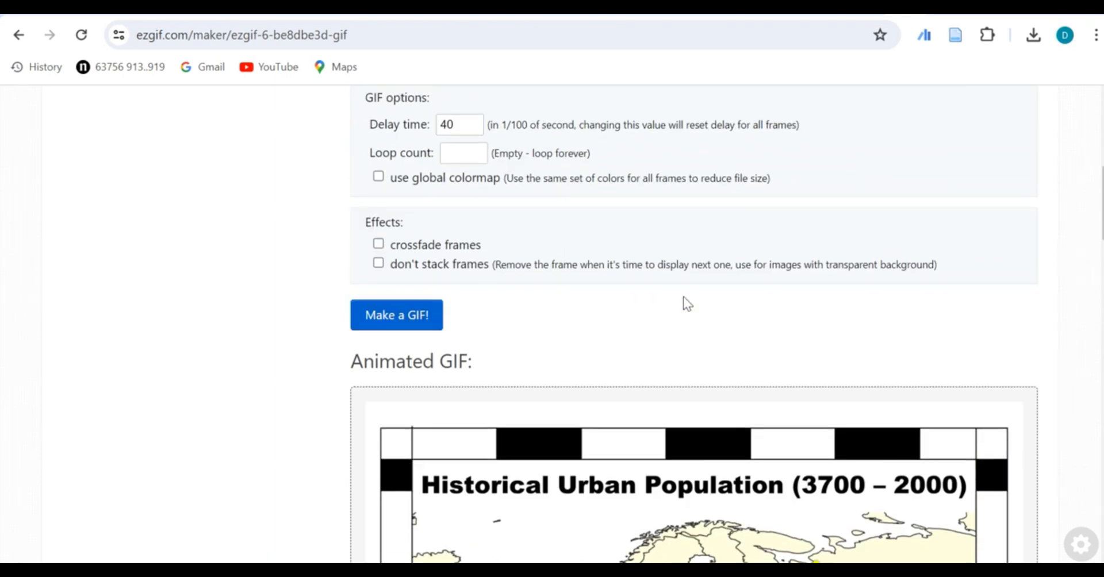
scroll(926, 385, "down", 8)
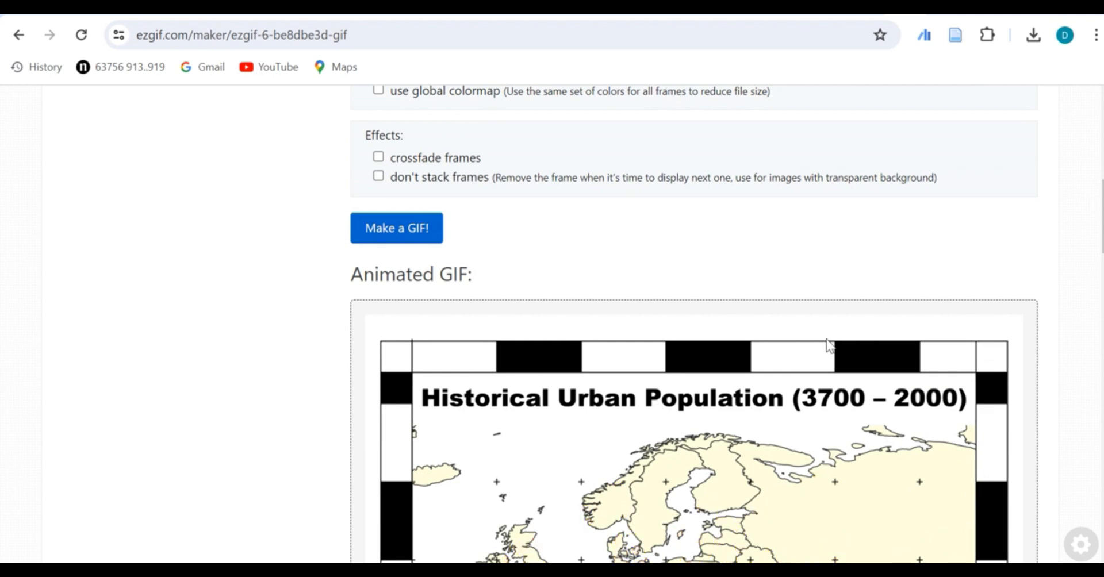
scroll(796, 351, "down", 10)
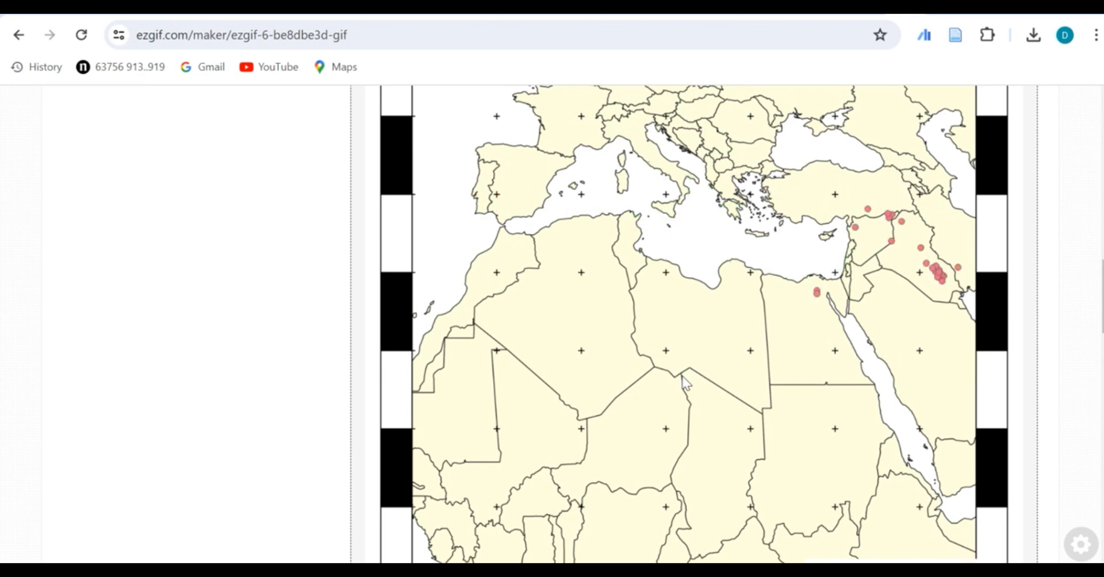
scroll(747, 357, "down", 6)
scroll(782, 334, "up", 6)
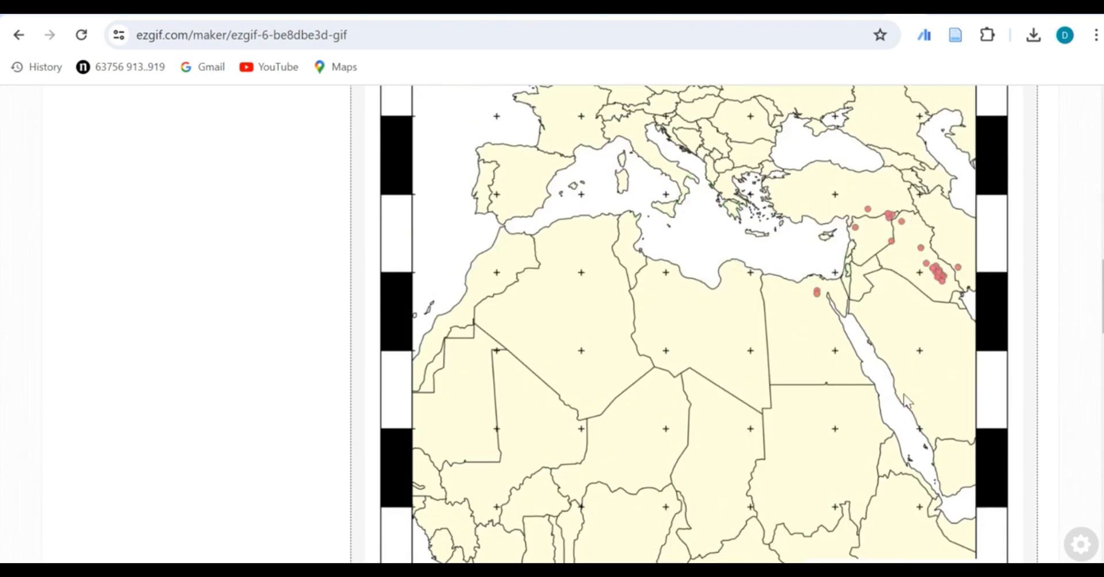